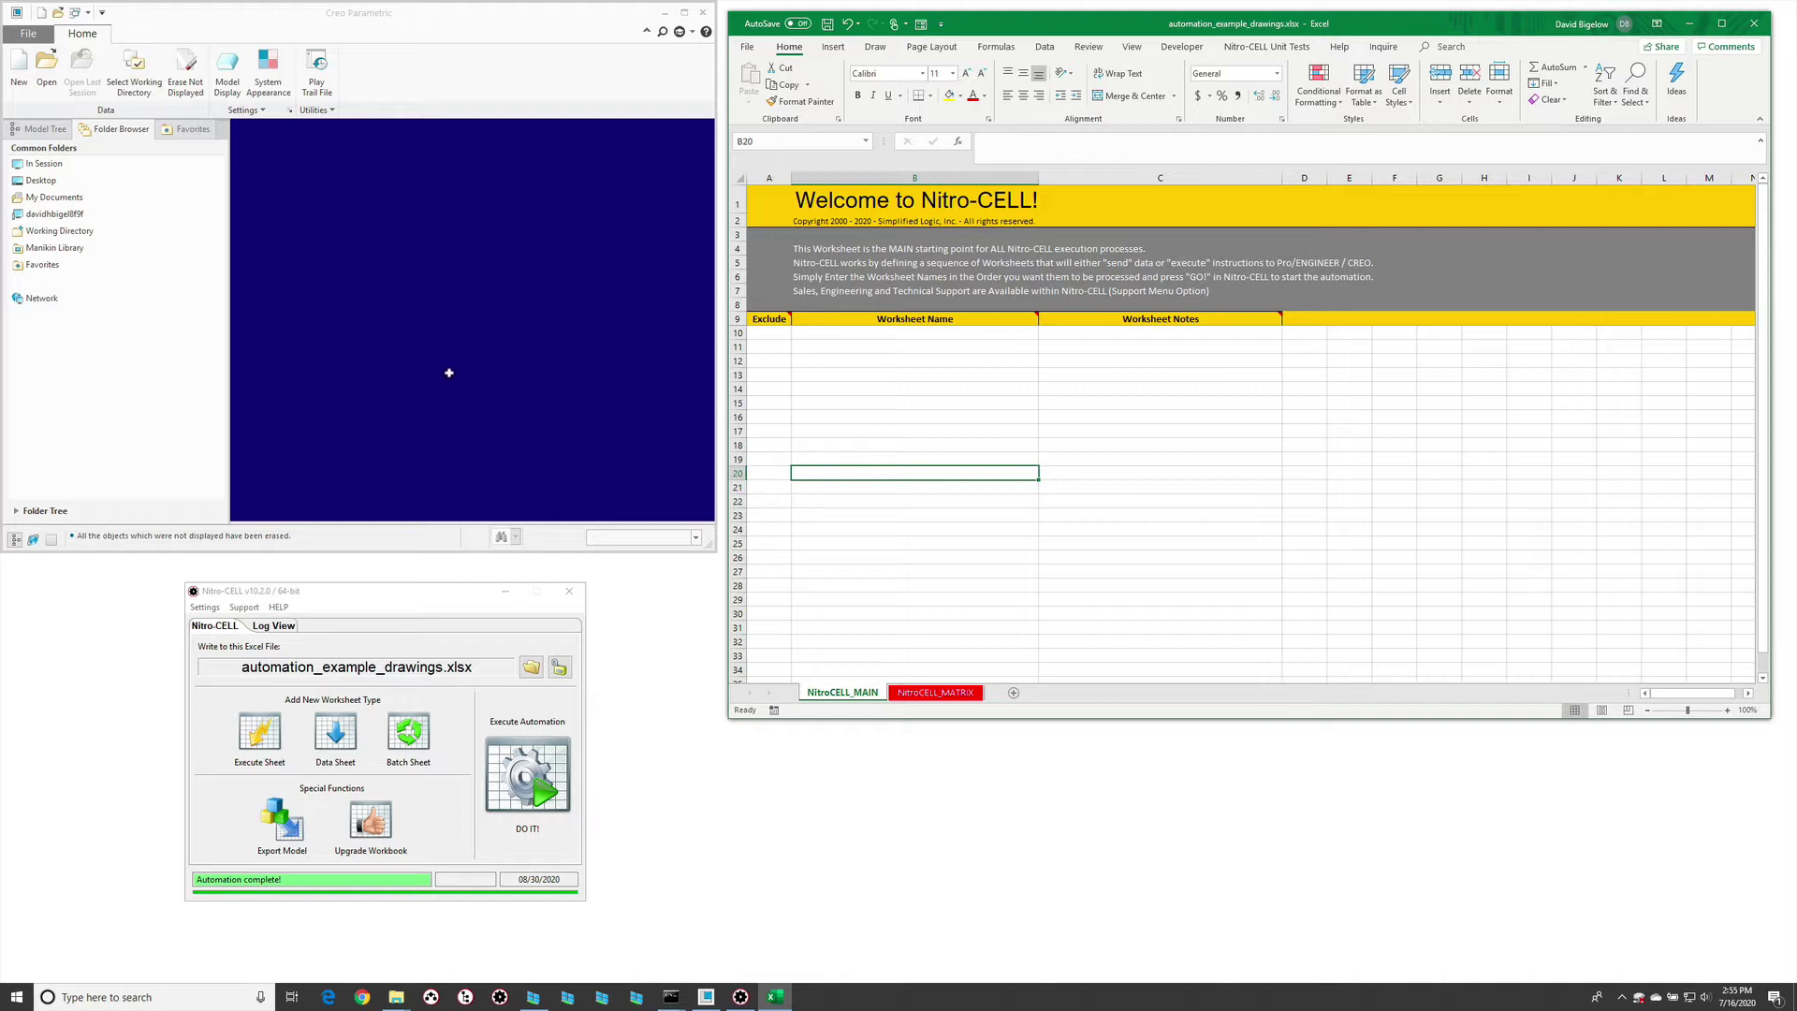
# - List only the drawing files in Creo's working directory with the filter *.drw, then dismiss the file dialog
pyautogui.click(455, 378)
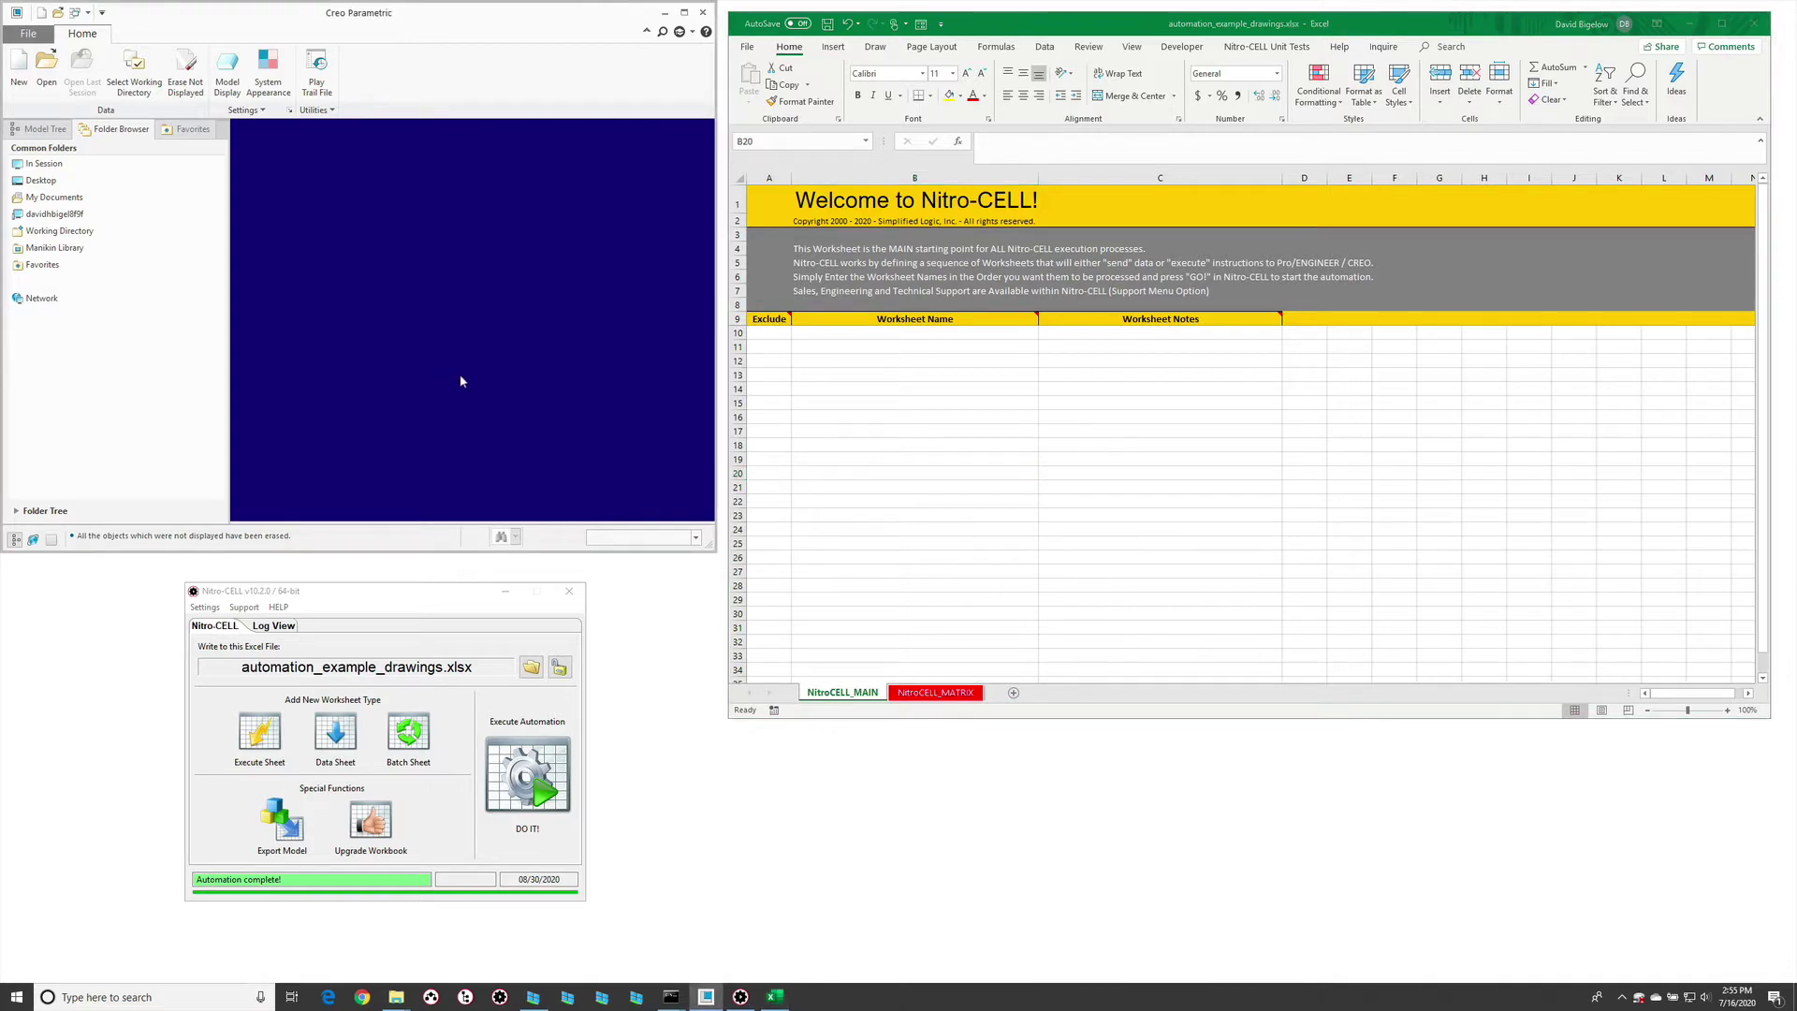
pyautogui.hotkey('ctrl', 'o')
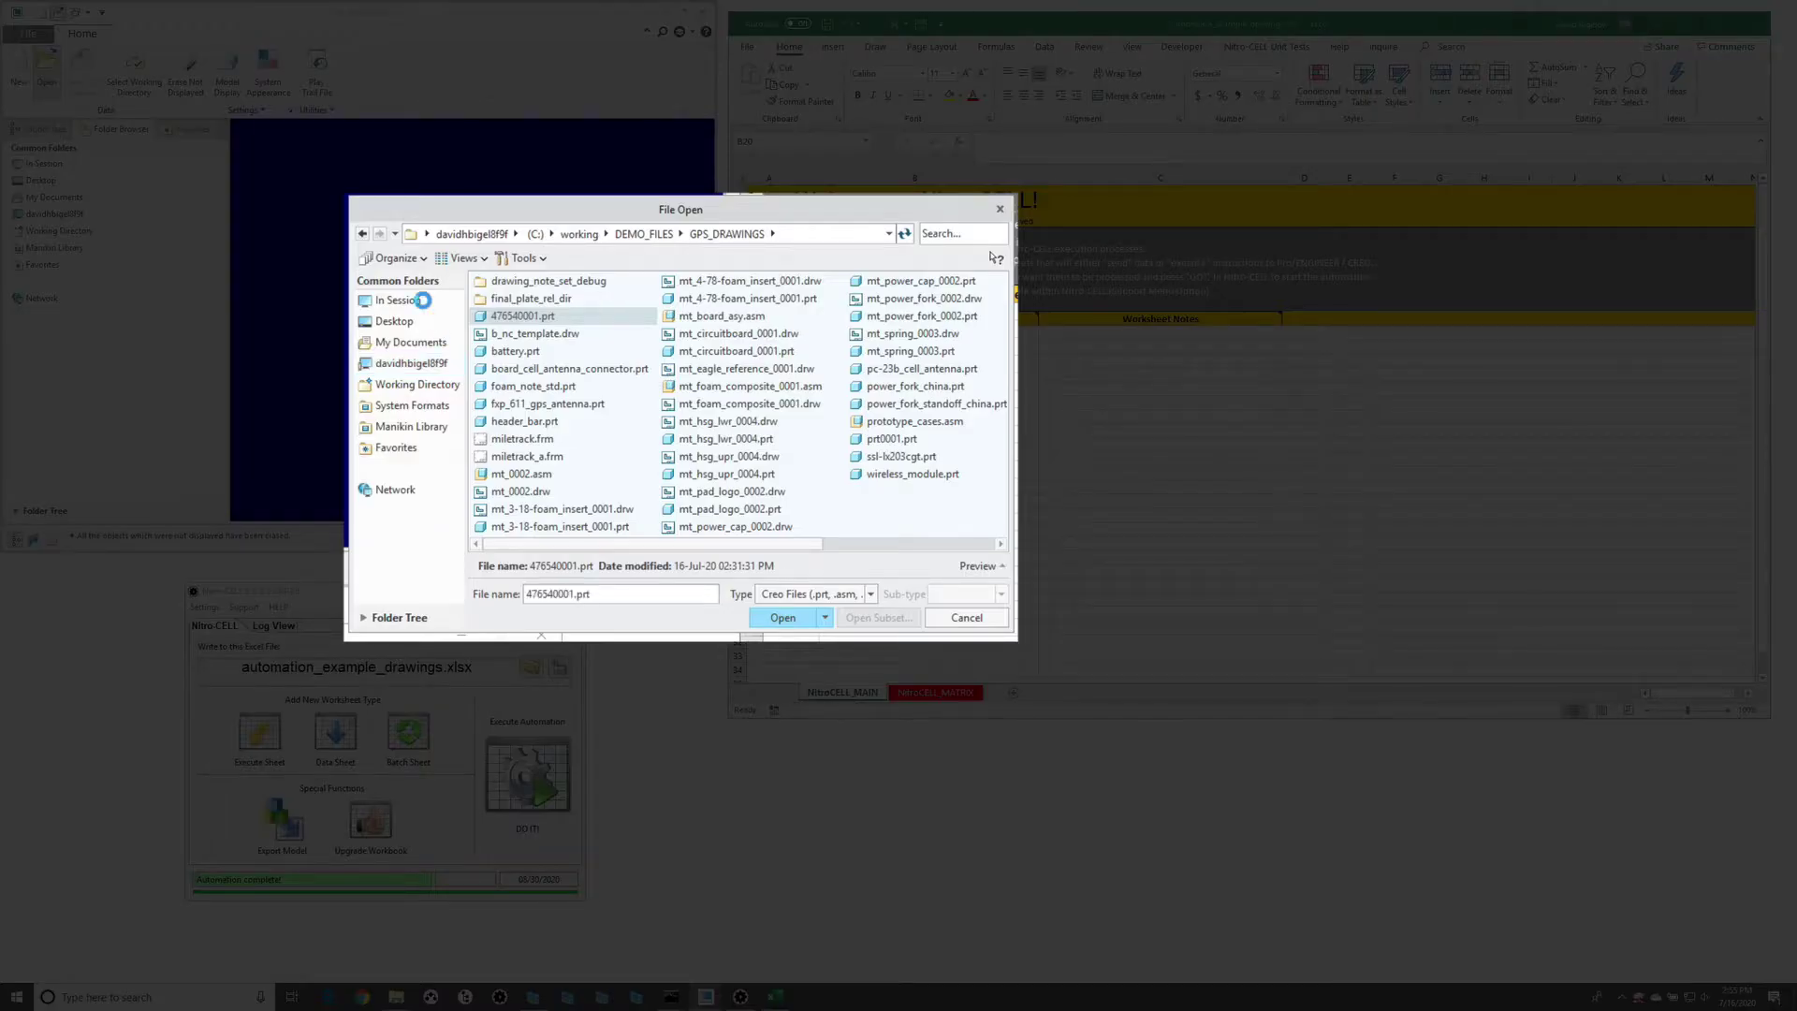
pyautogui.click(426, 302)
pyautogui.click(444, 387)
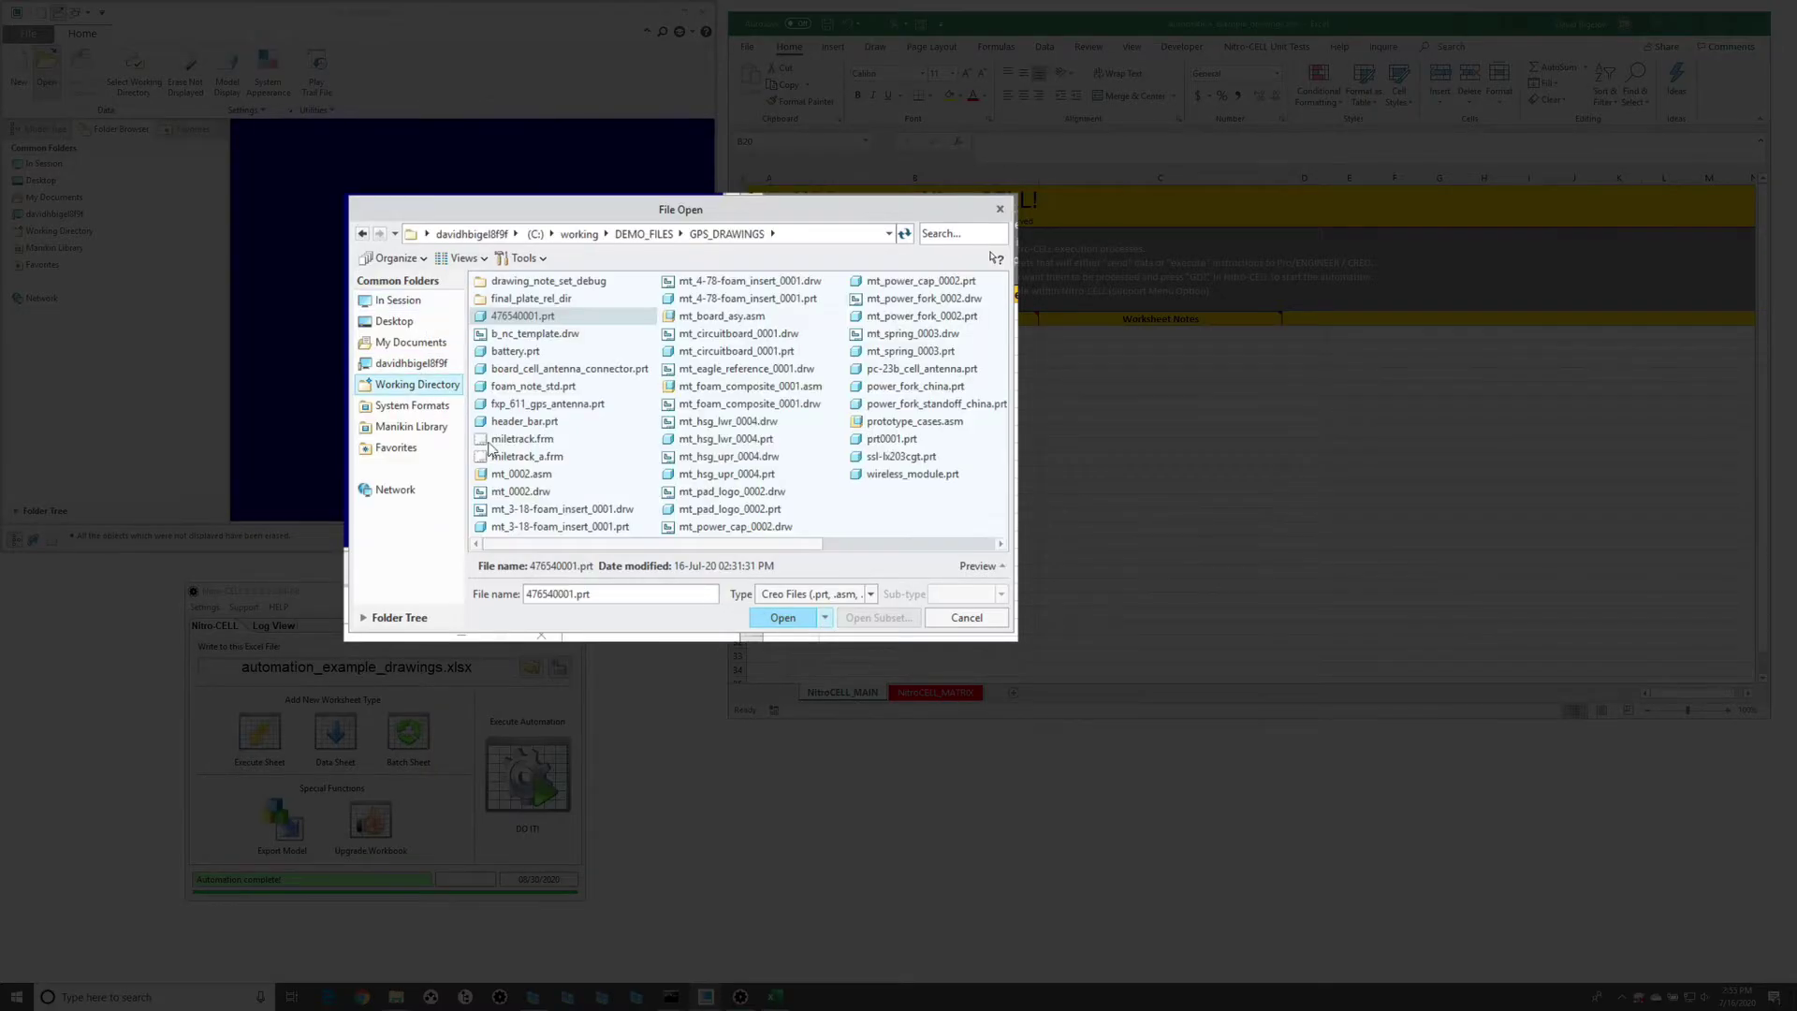
pyautogui.write('*.drw')
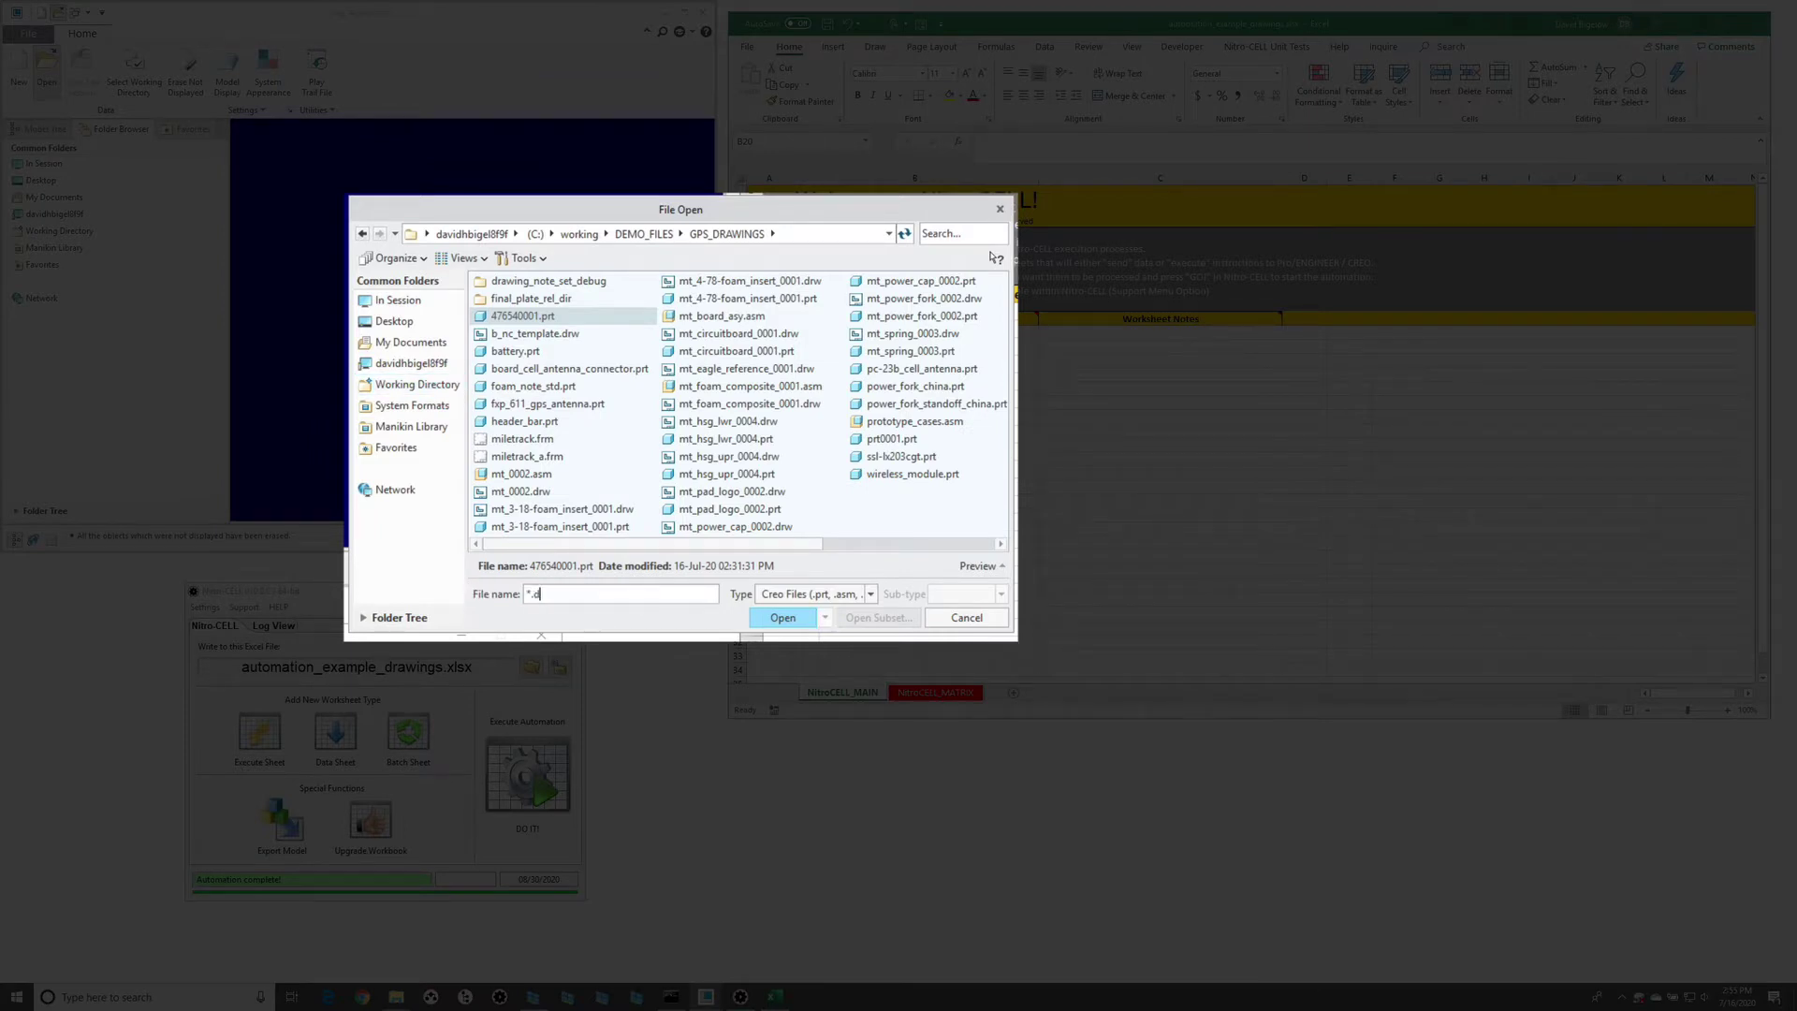
pyautogui.press('Return')
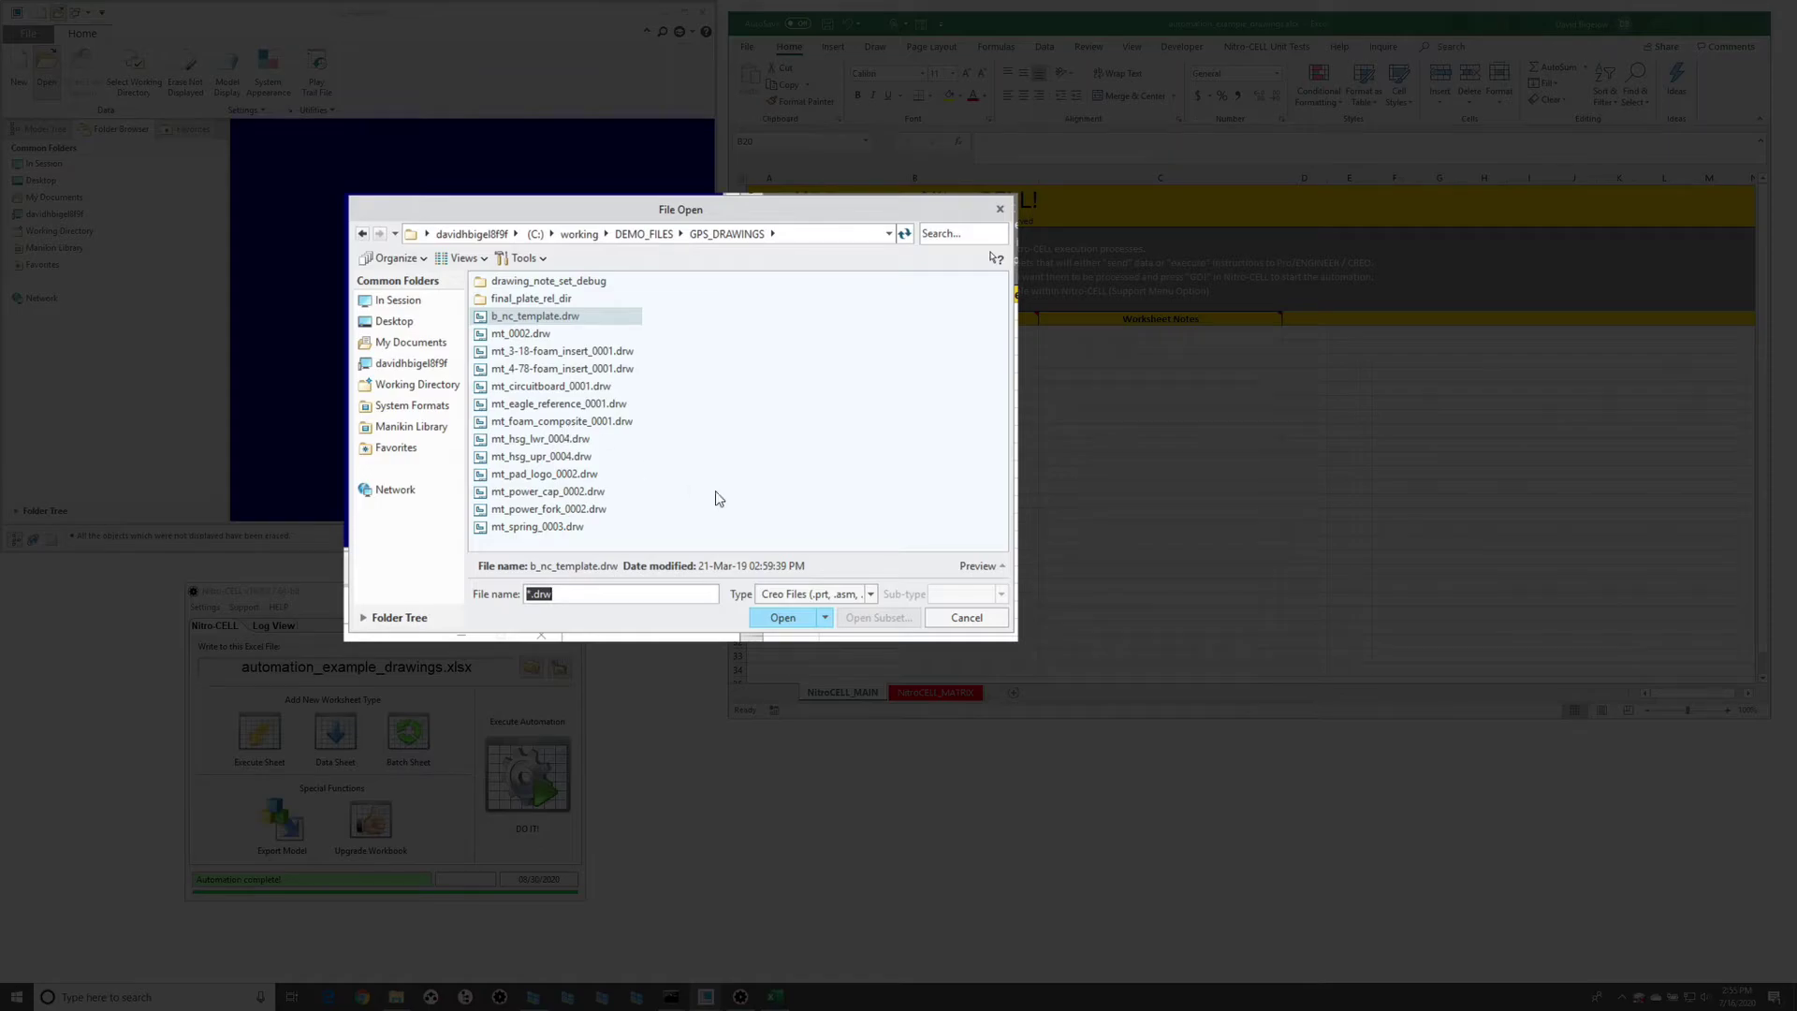
pyautogui.click(966, 619)
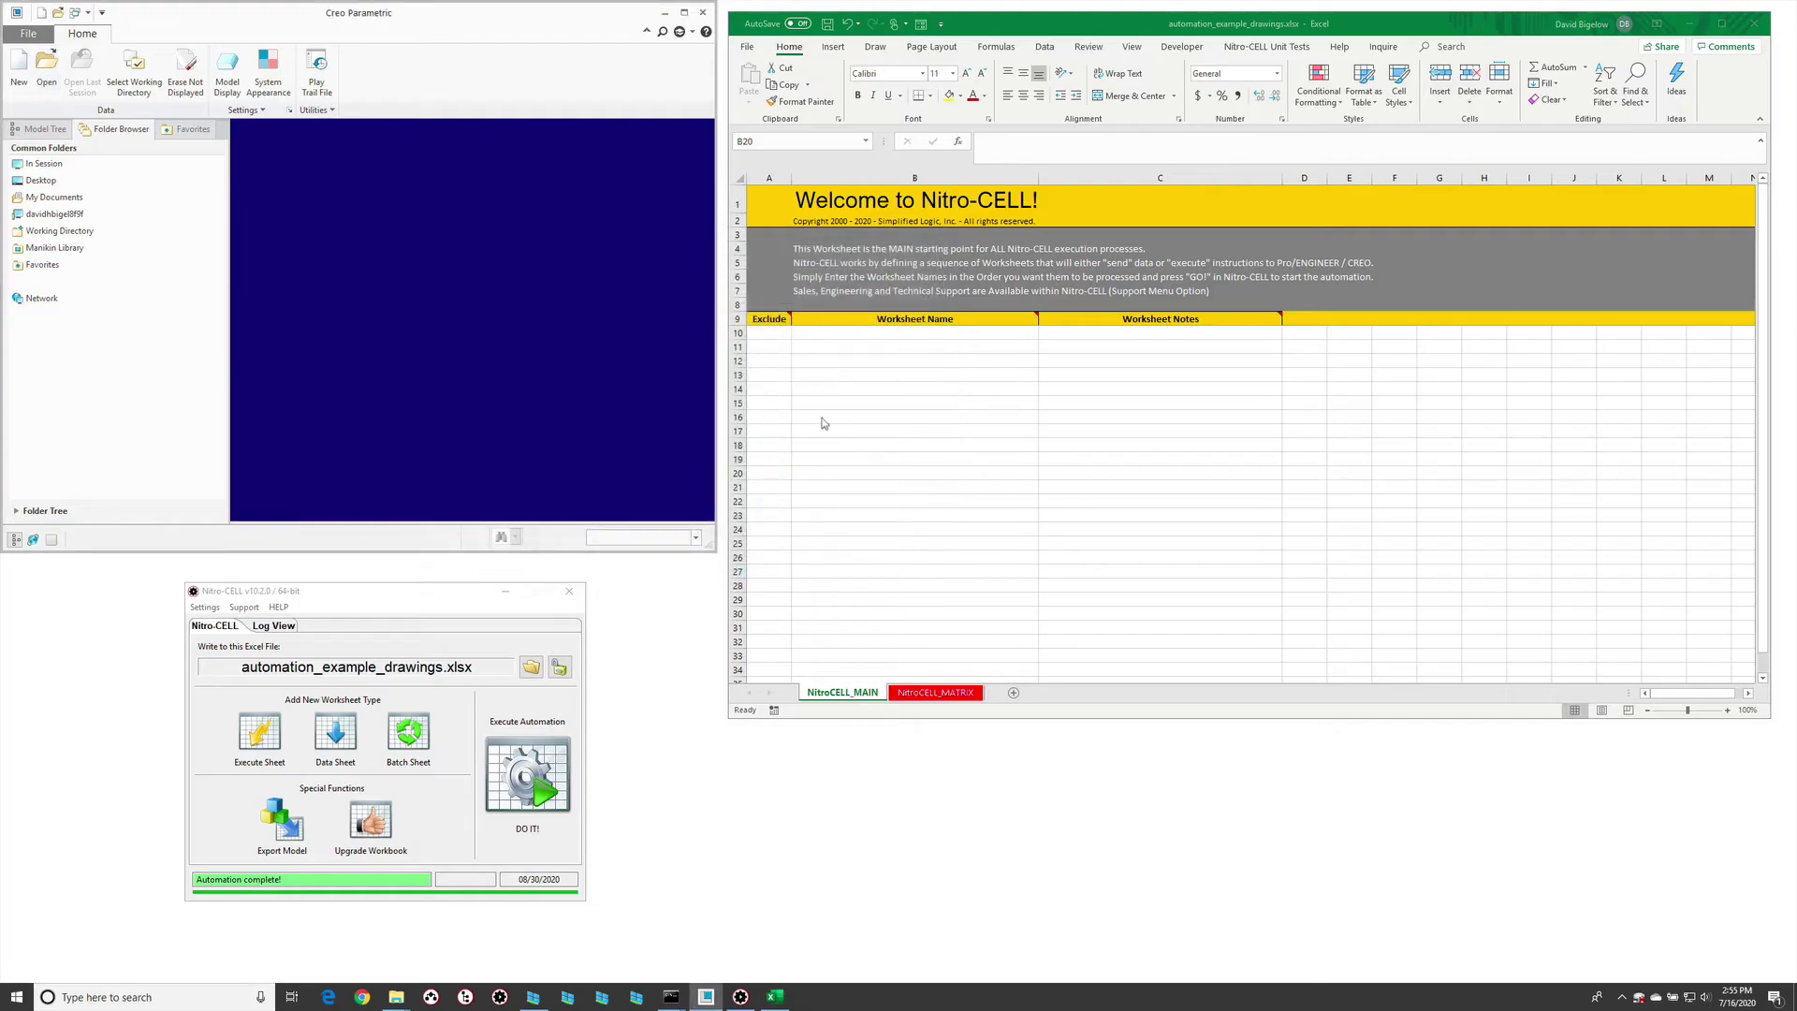
# - Create a new Nitro-CELL execute worksheet named doStuff, used by NitroCELL_MAIN
pyautogui.click(843, 388)
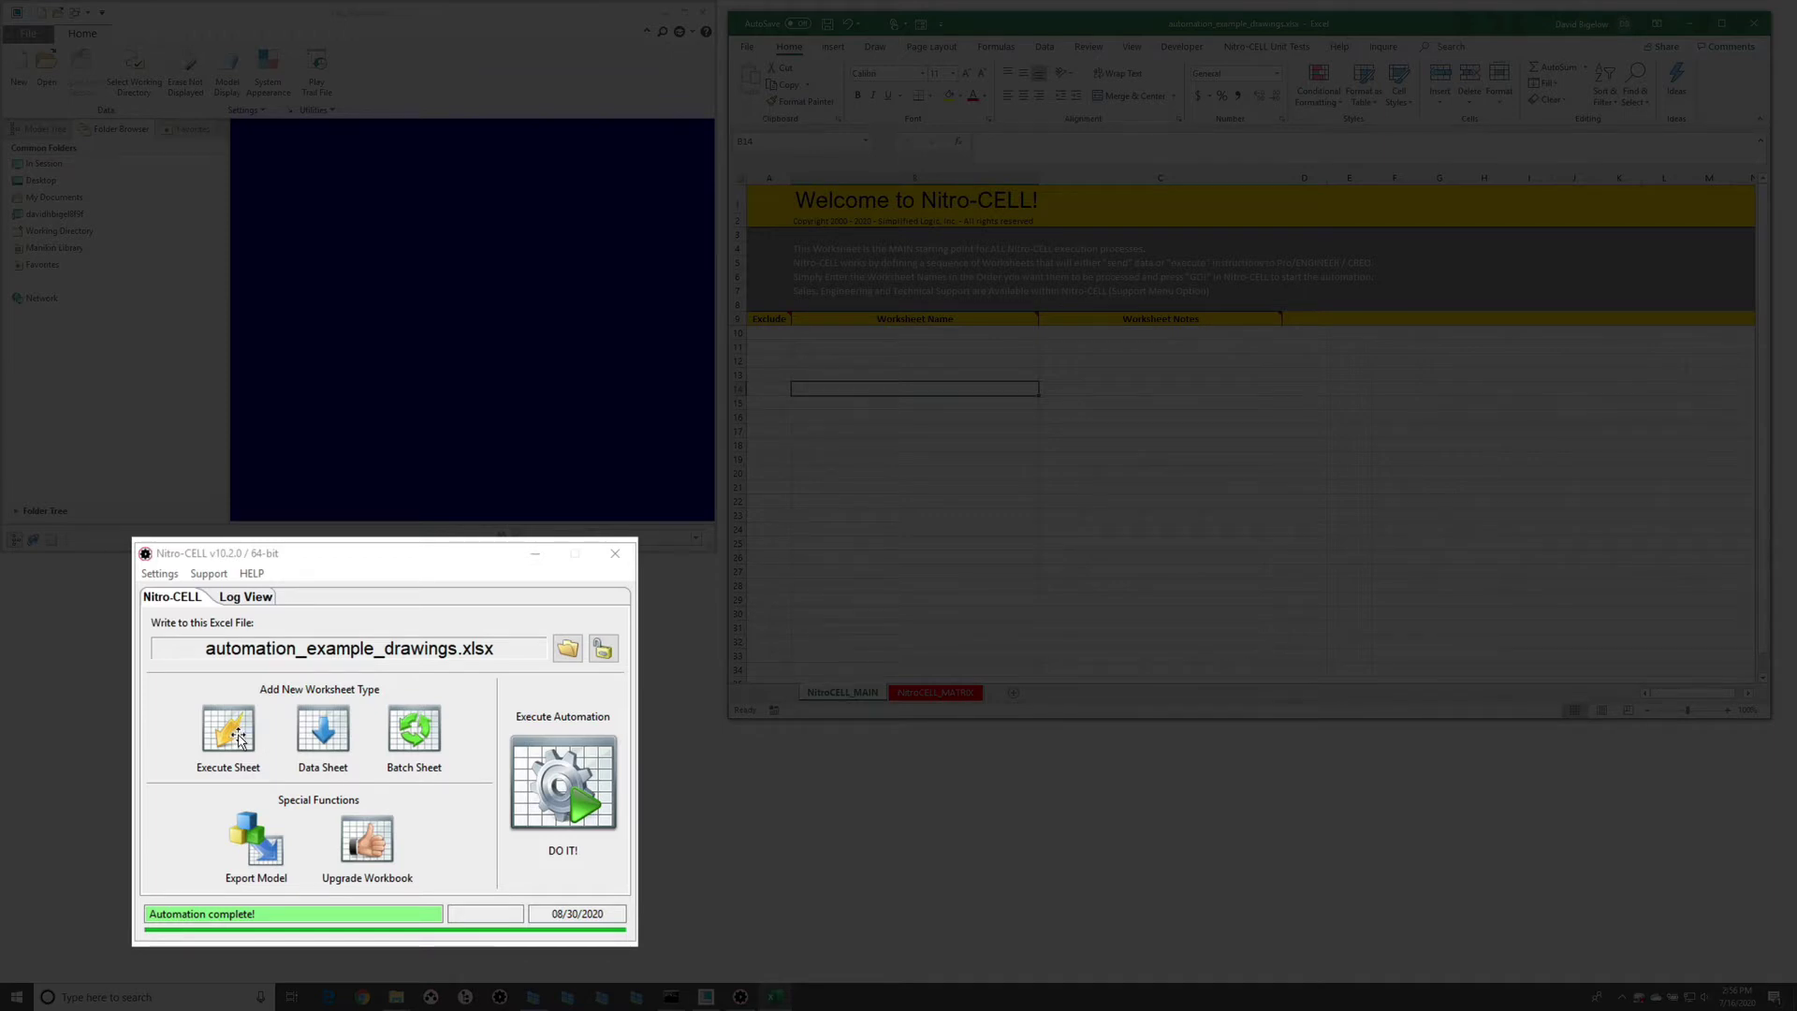
pyautogui.click(234, 736)
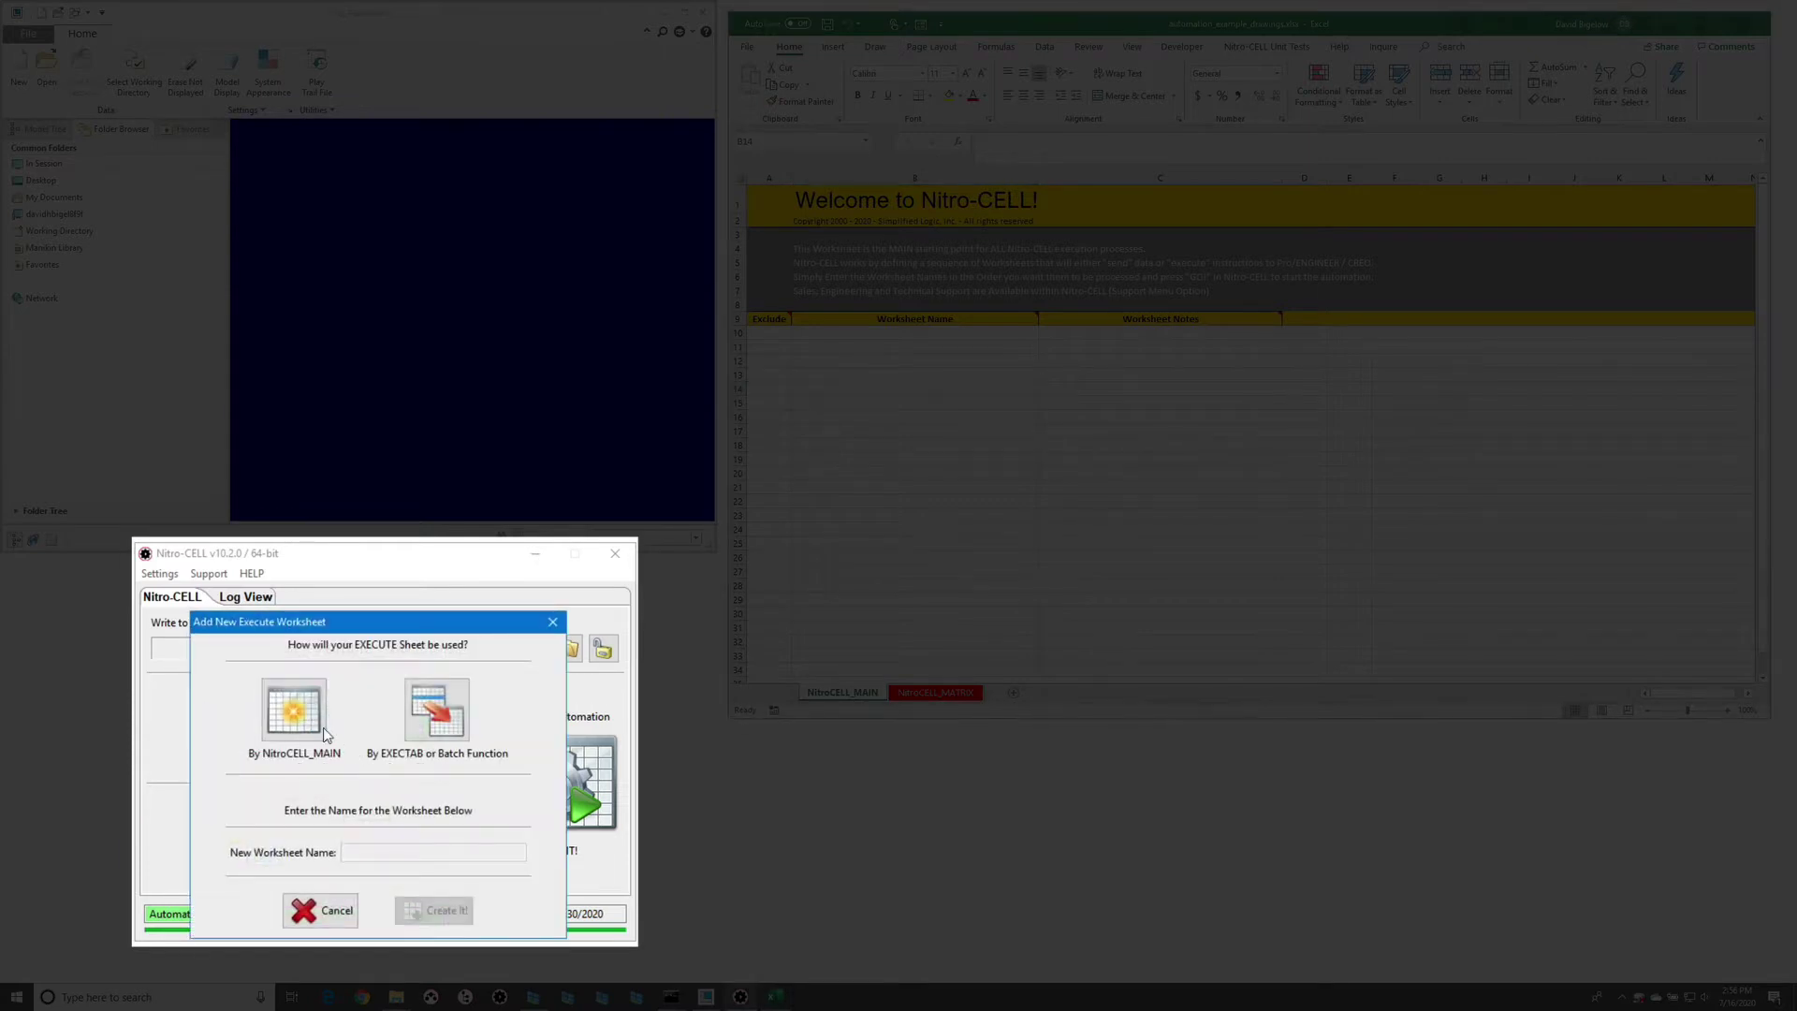
pyautogui.click(325, 734)
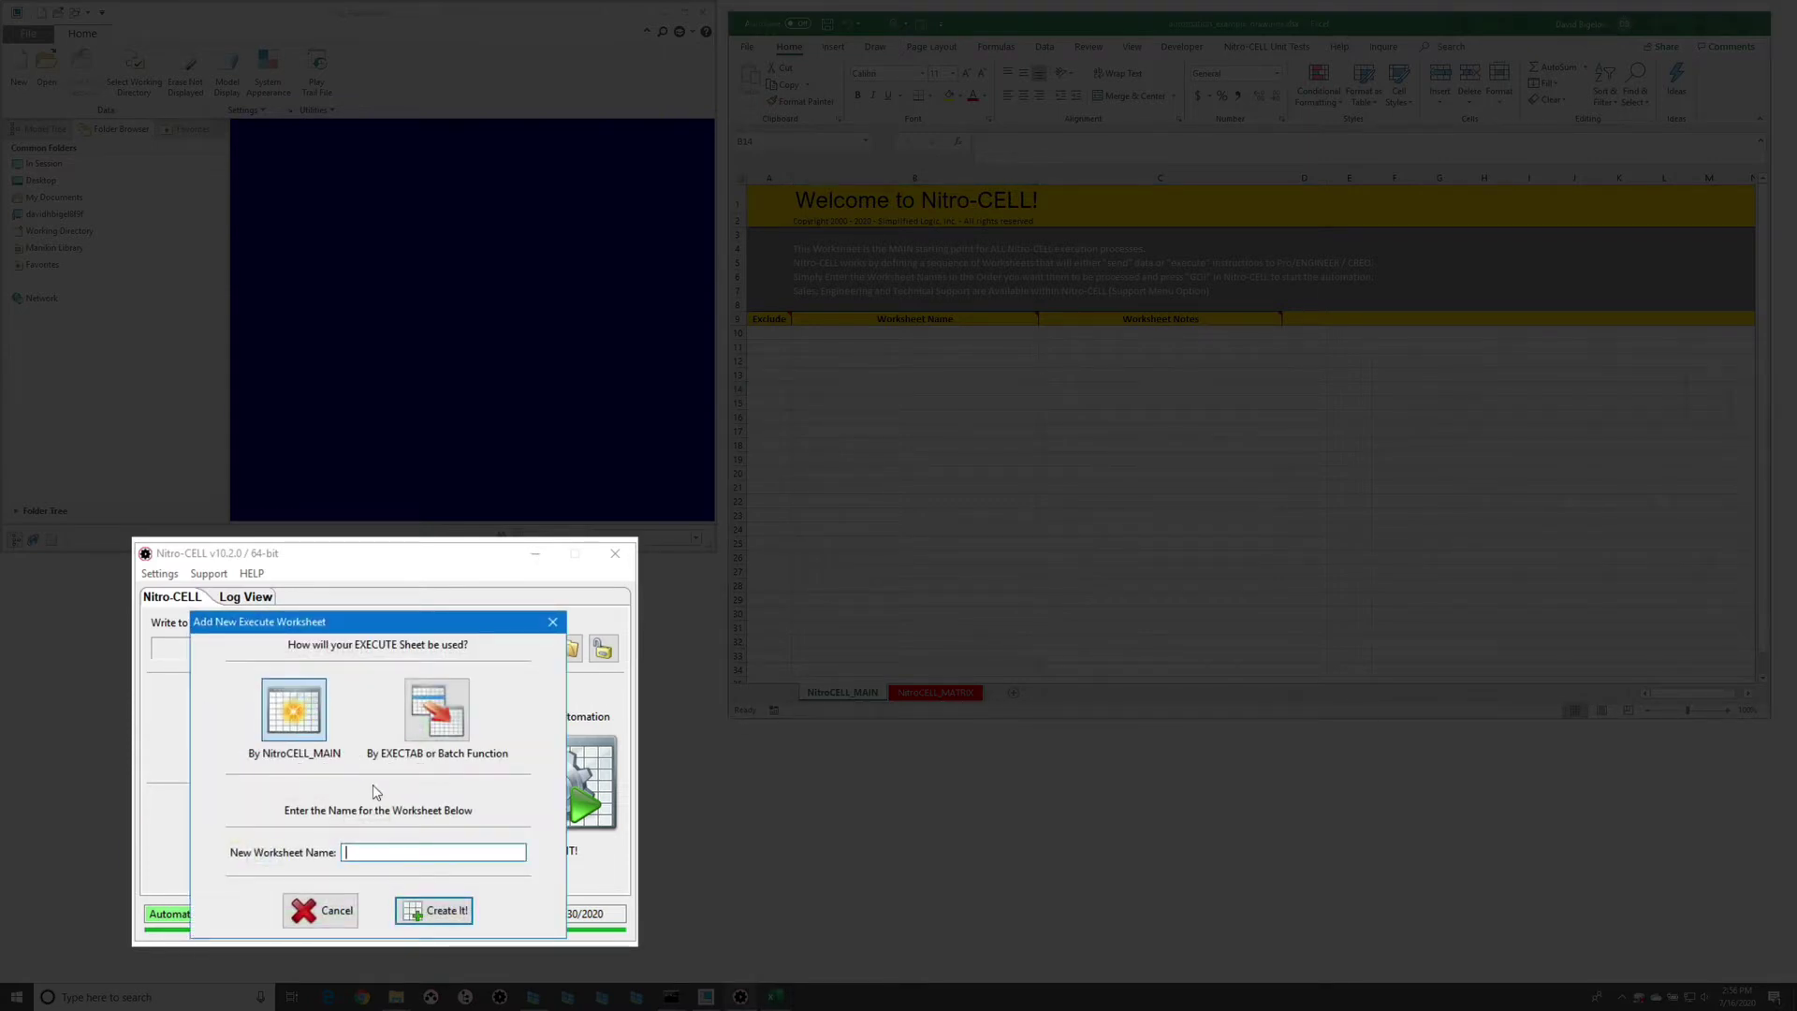
pyautogui.write('test')
pyautogui.press('Return')
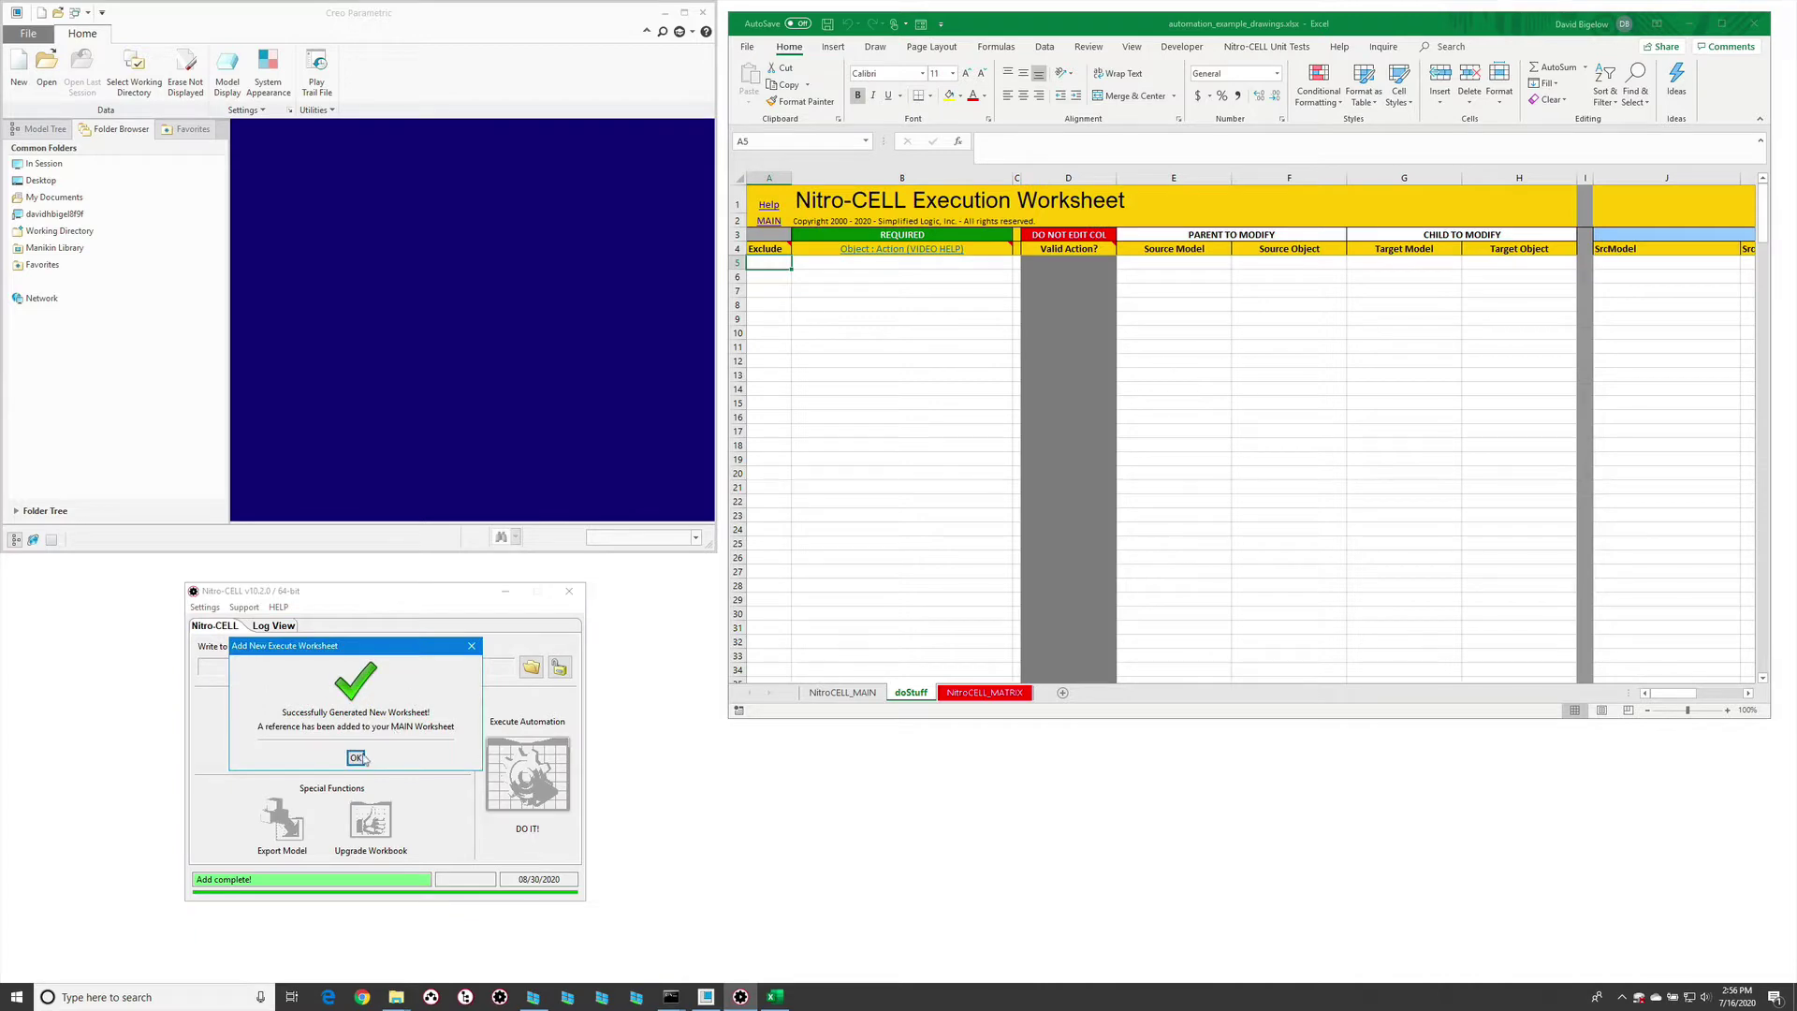
pyautogui.click(358, 757)
# - Enter the nc_command action application : ERASE_MEMORY in cell B7 of the doStuff sheet
pyautogui.click(936, 550)
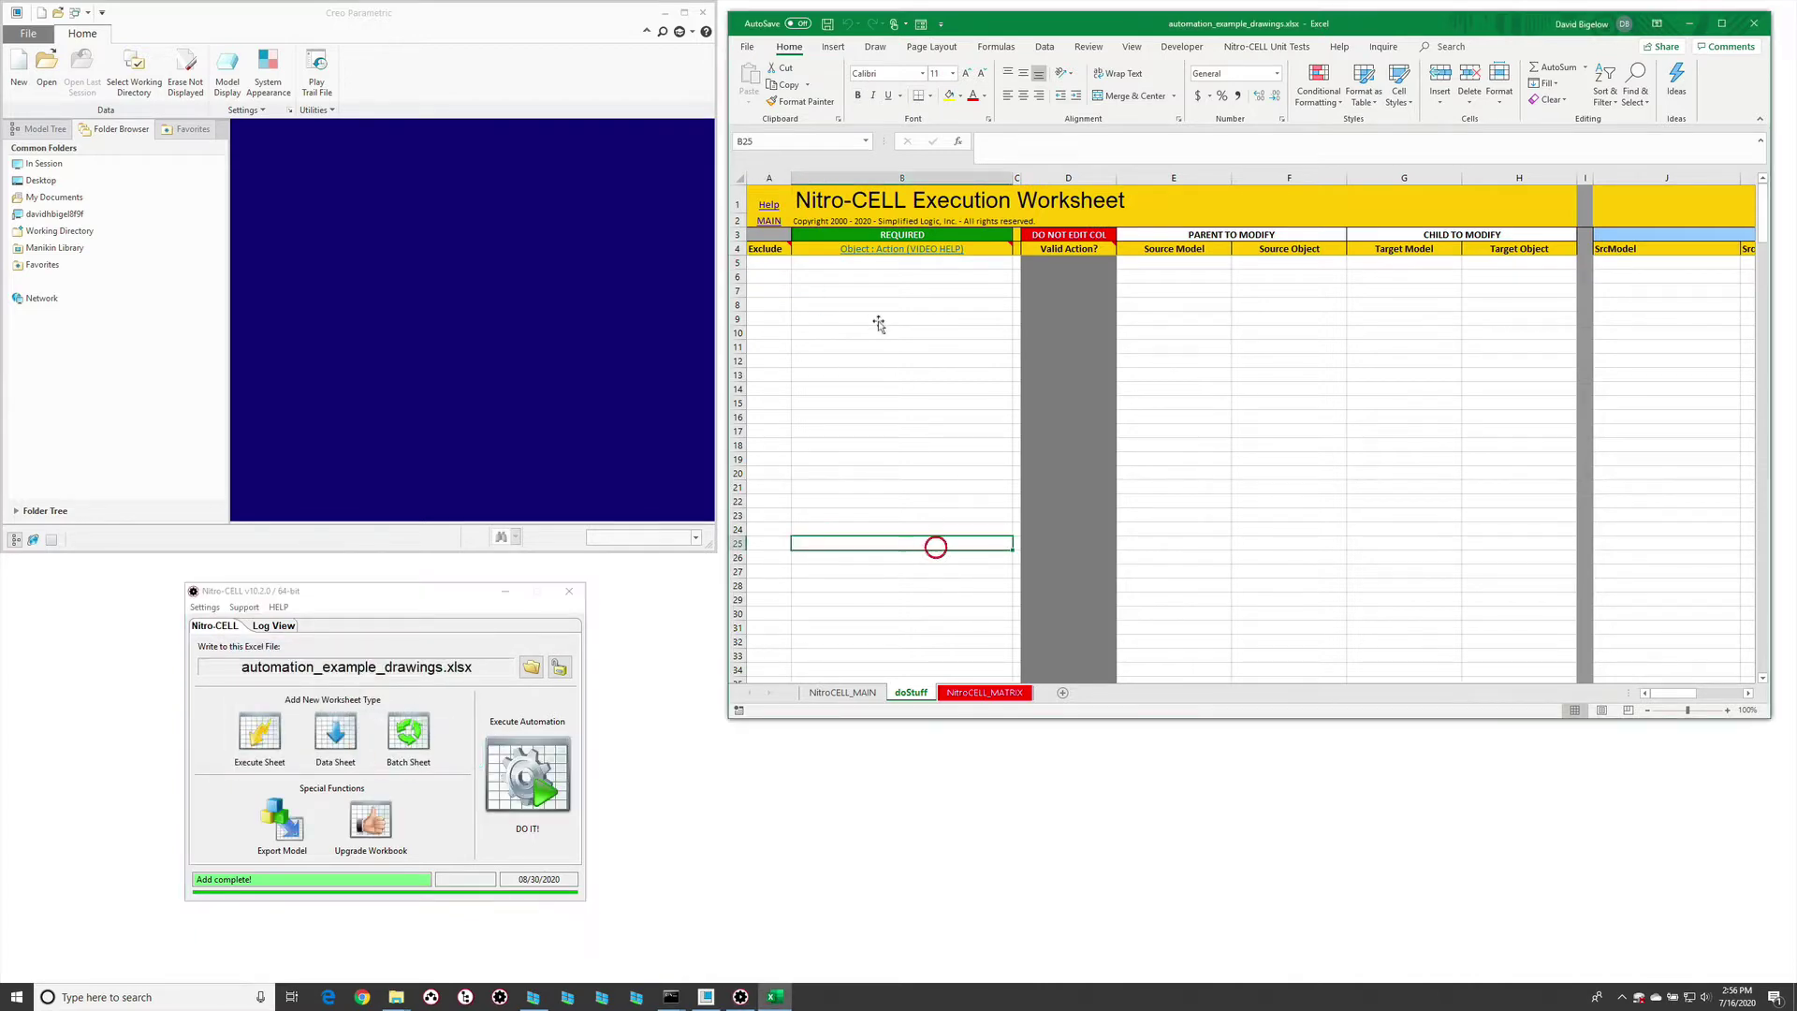
pyautogui.click(863, 278)
pyautogui.click(865, 305)
pyautogui.click(656, 349)
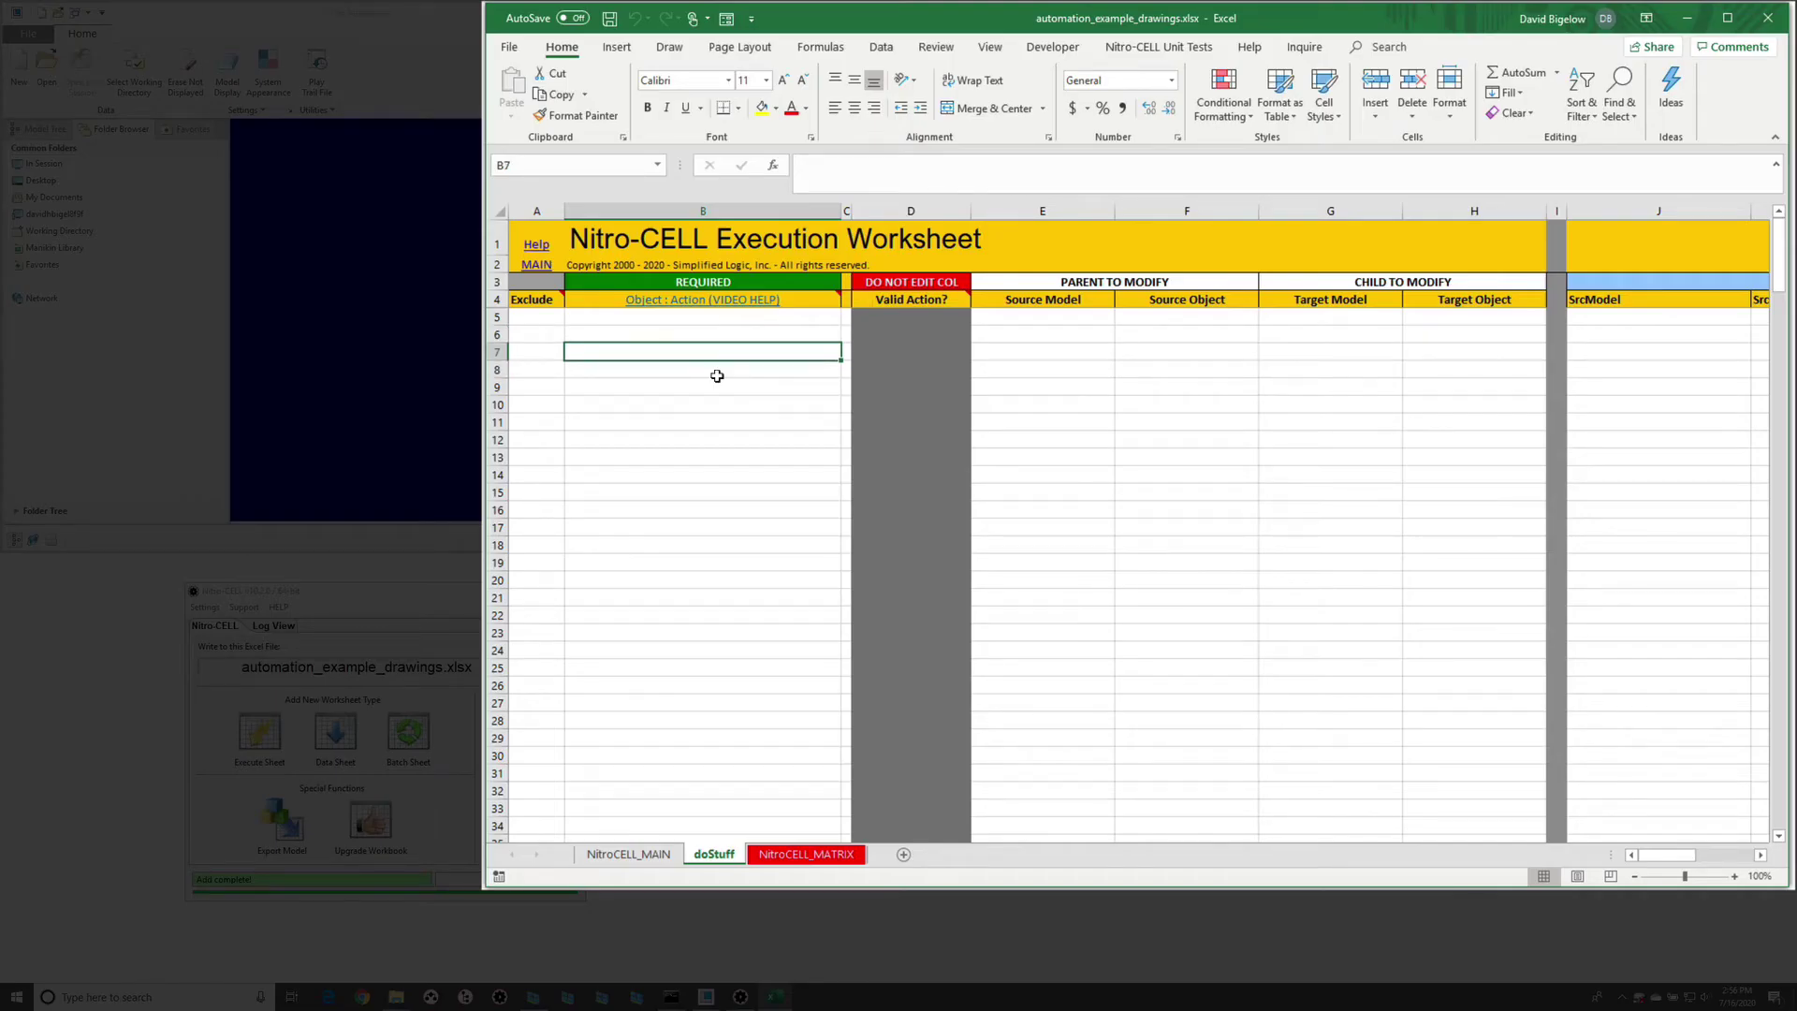
pyautogui.write('=nc_command[')
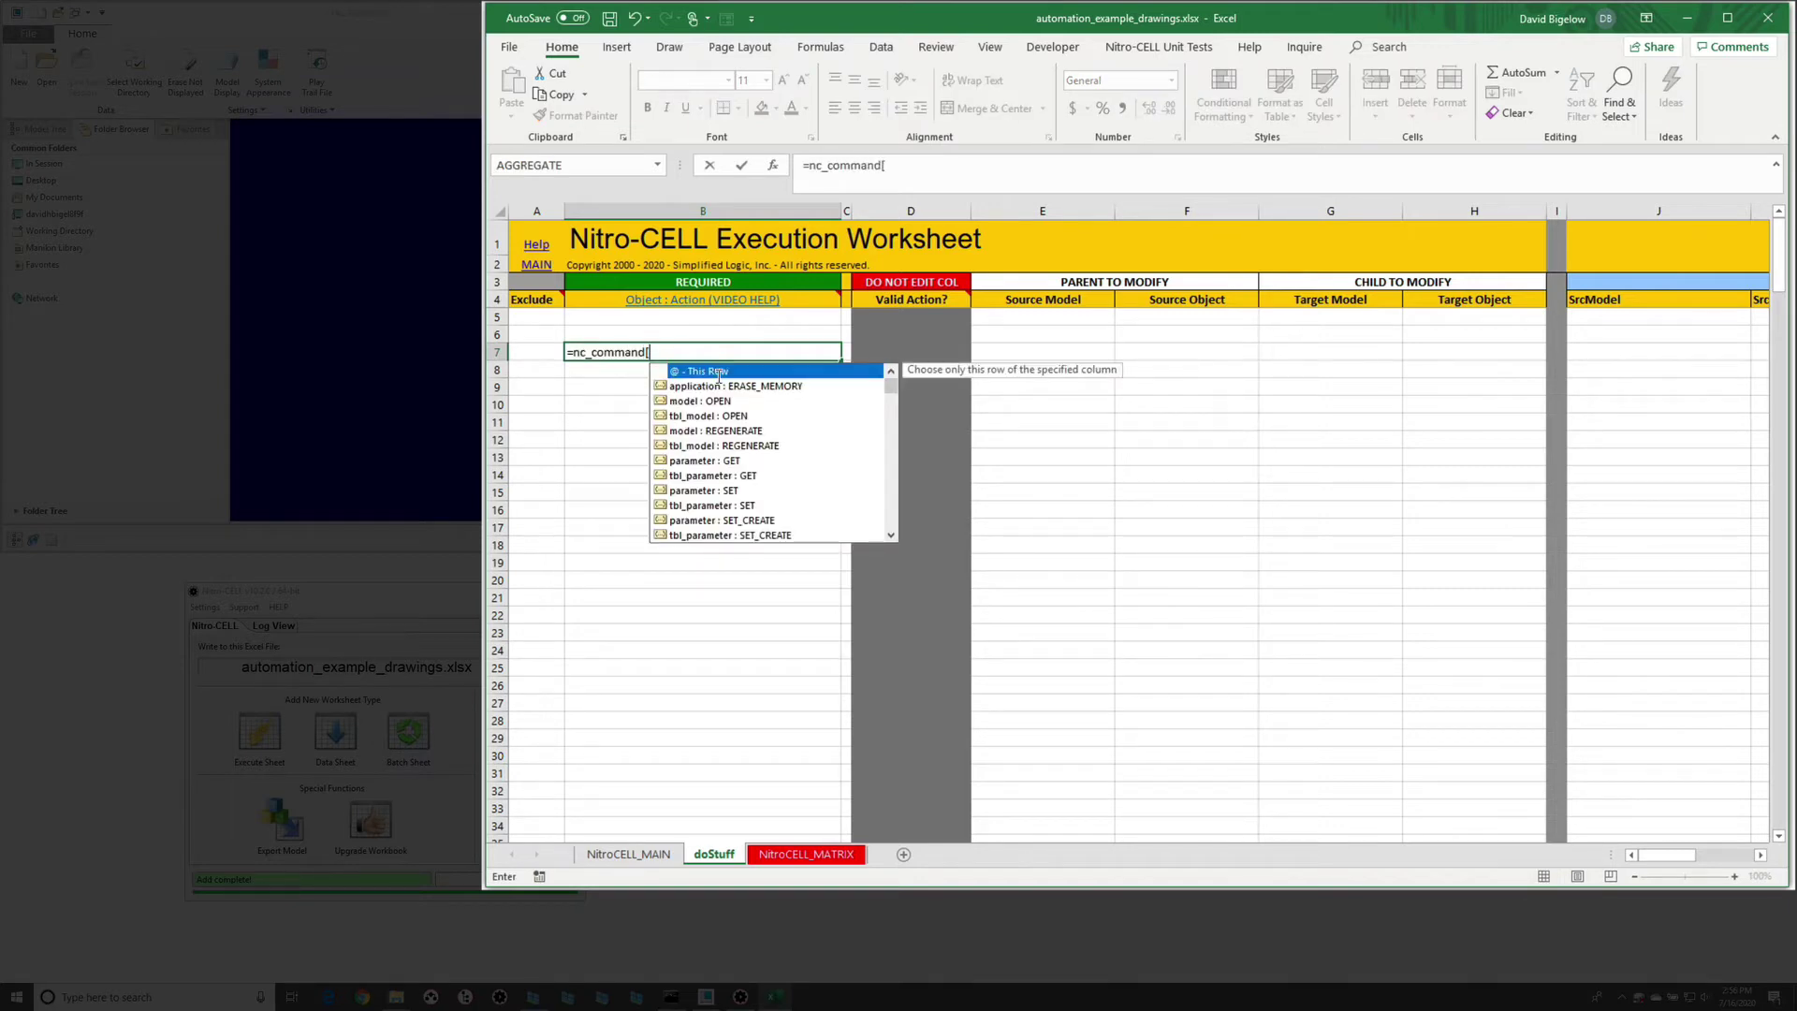
pyautogui.write('e')
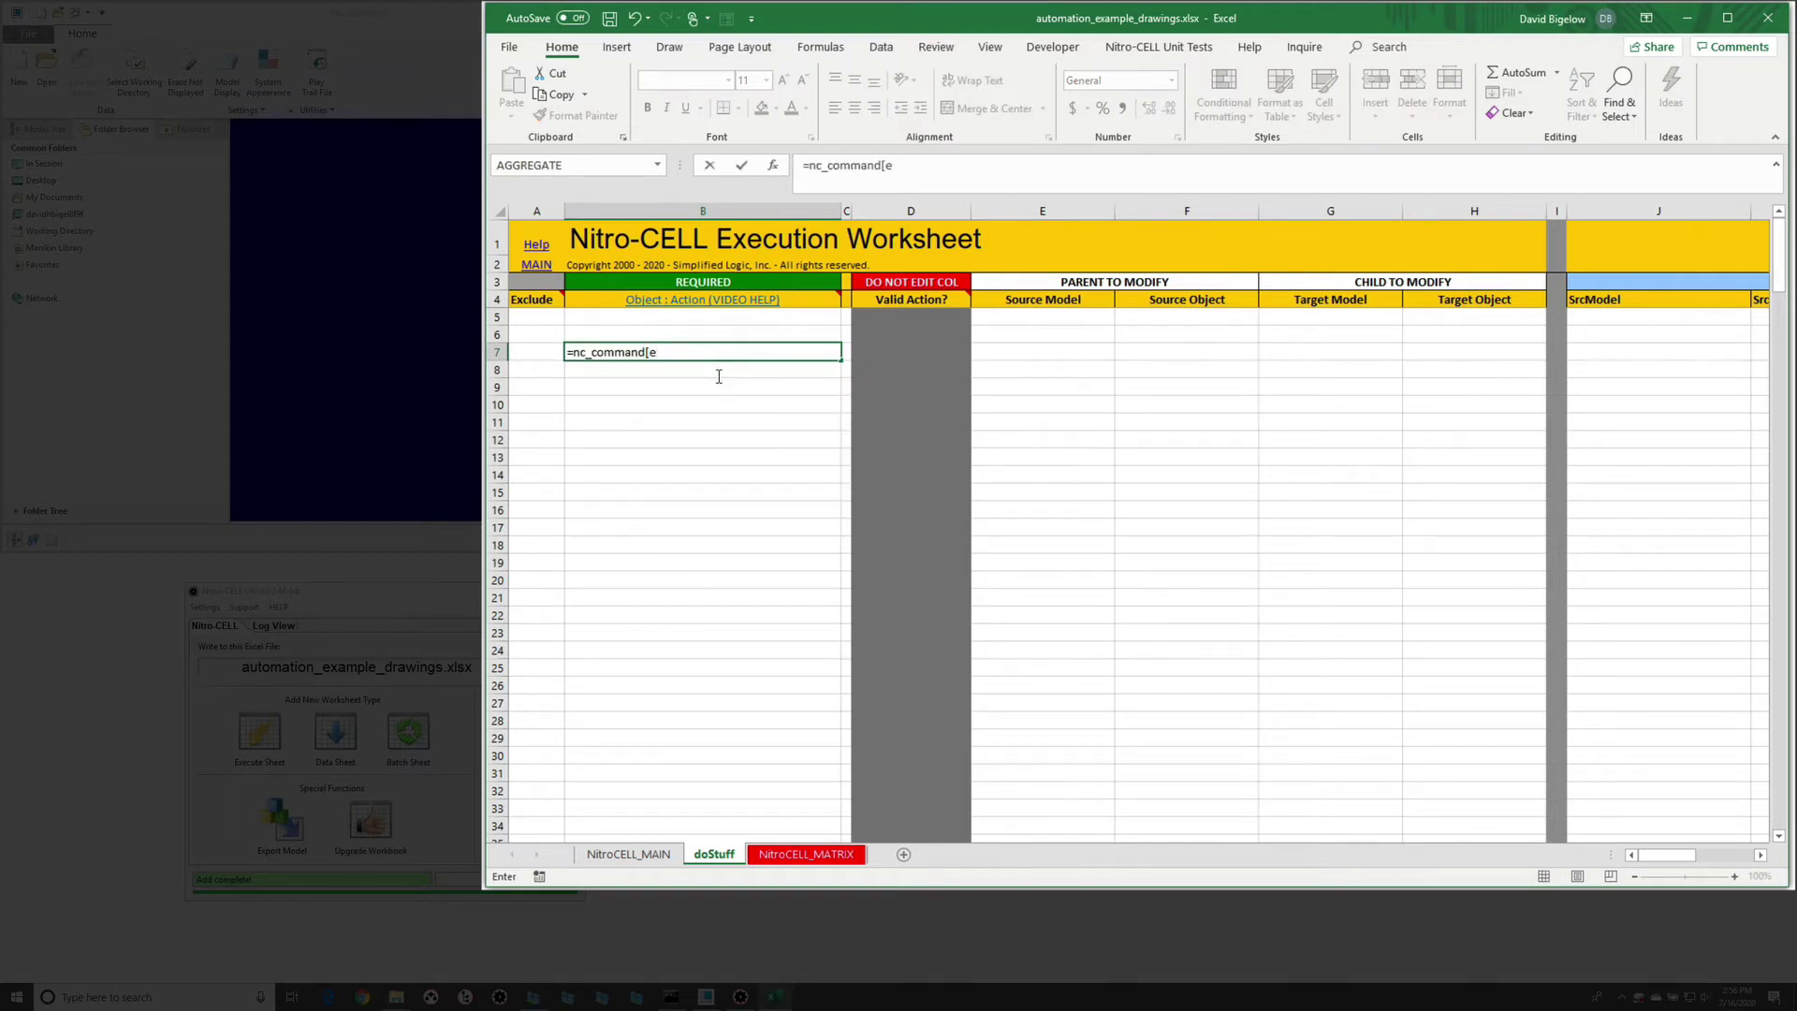
pyautogui.write('rrase')
pyautogui.doubleClick(719, 372)
pyautogui.press('Return')
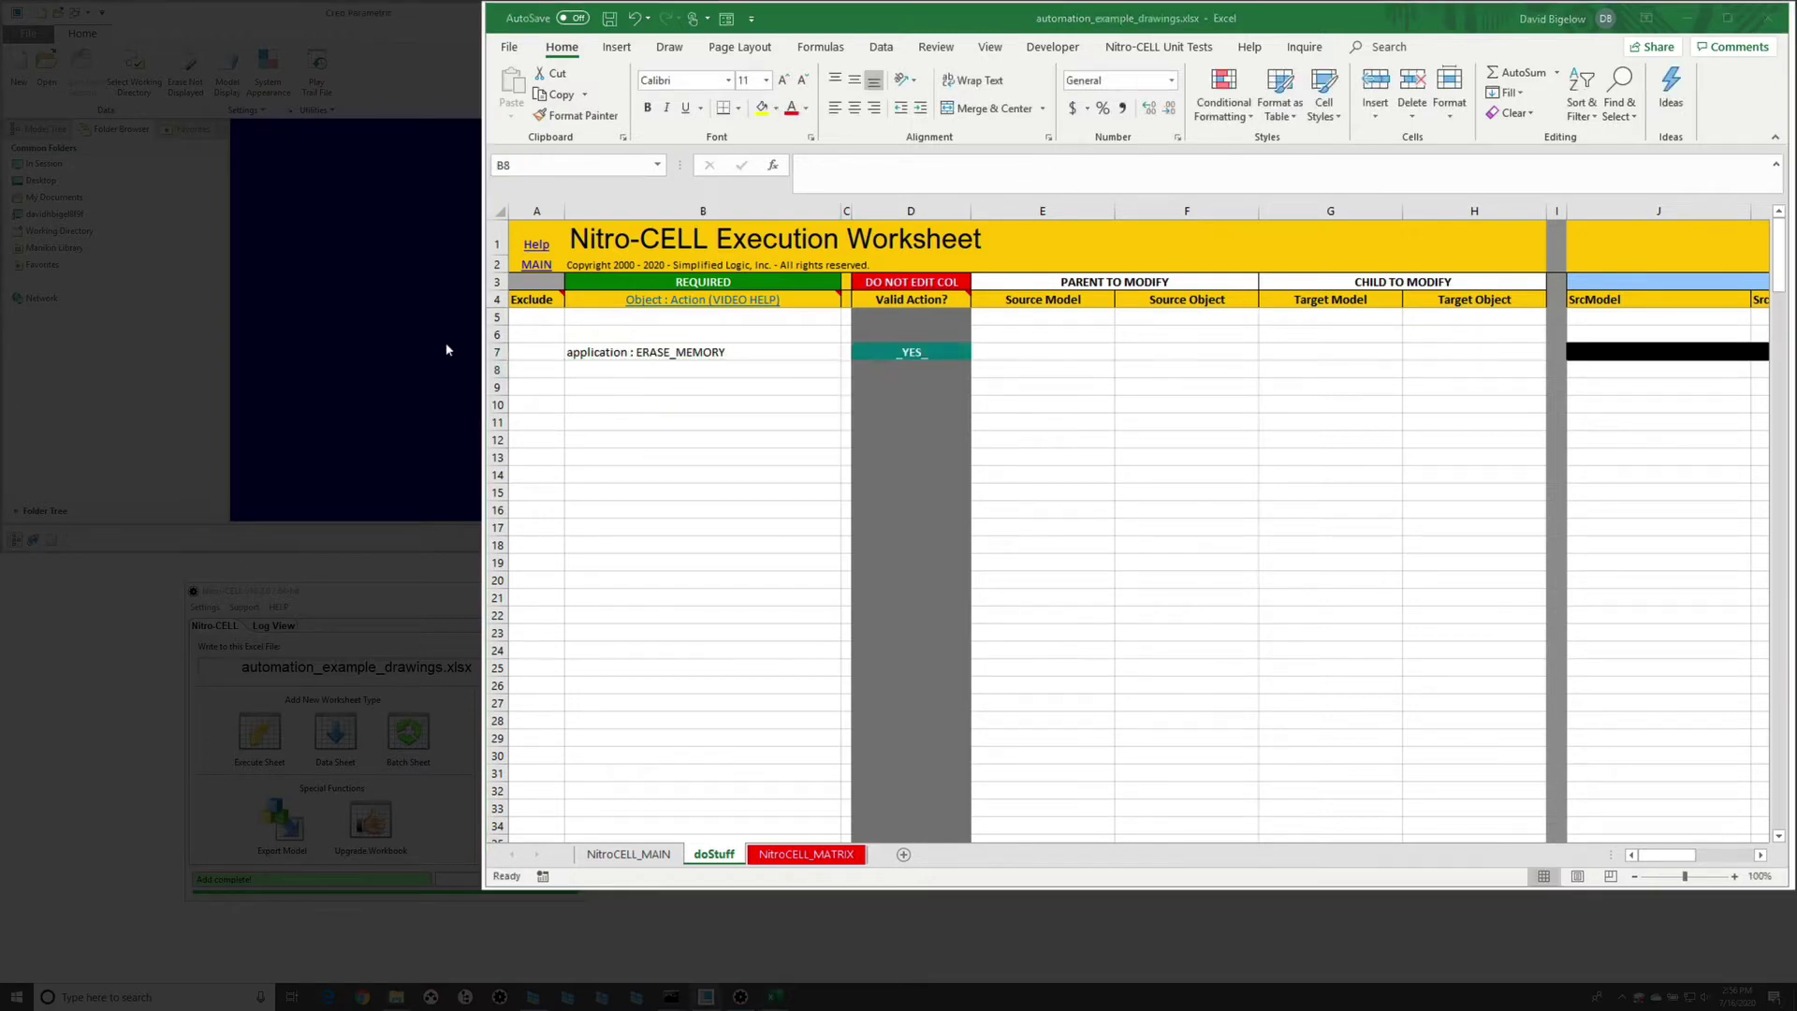
# - Enter the nc_command action worksheet : TABLE_CREATE in cell B9
pyautogui.click(706, 384)
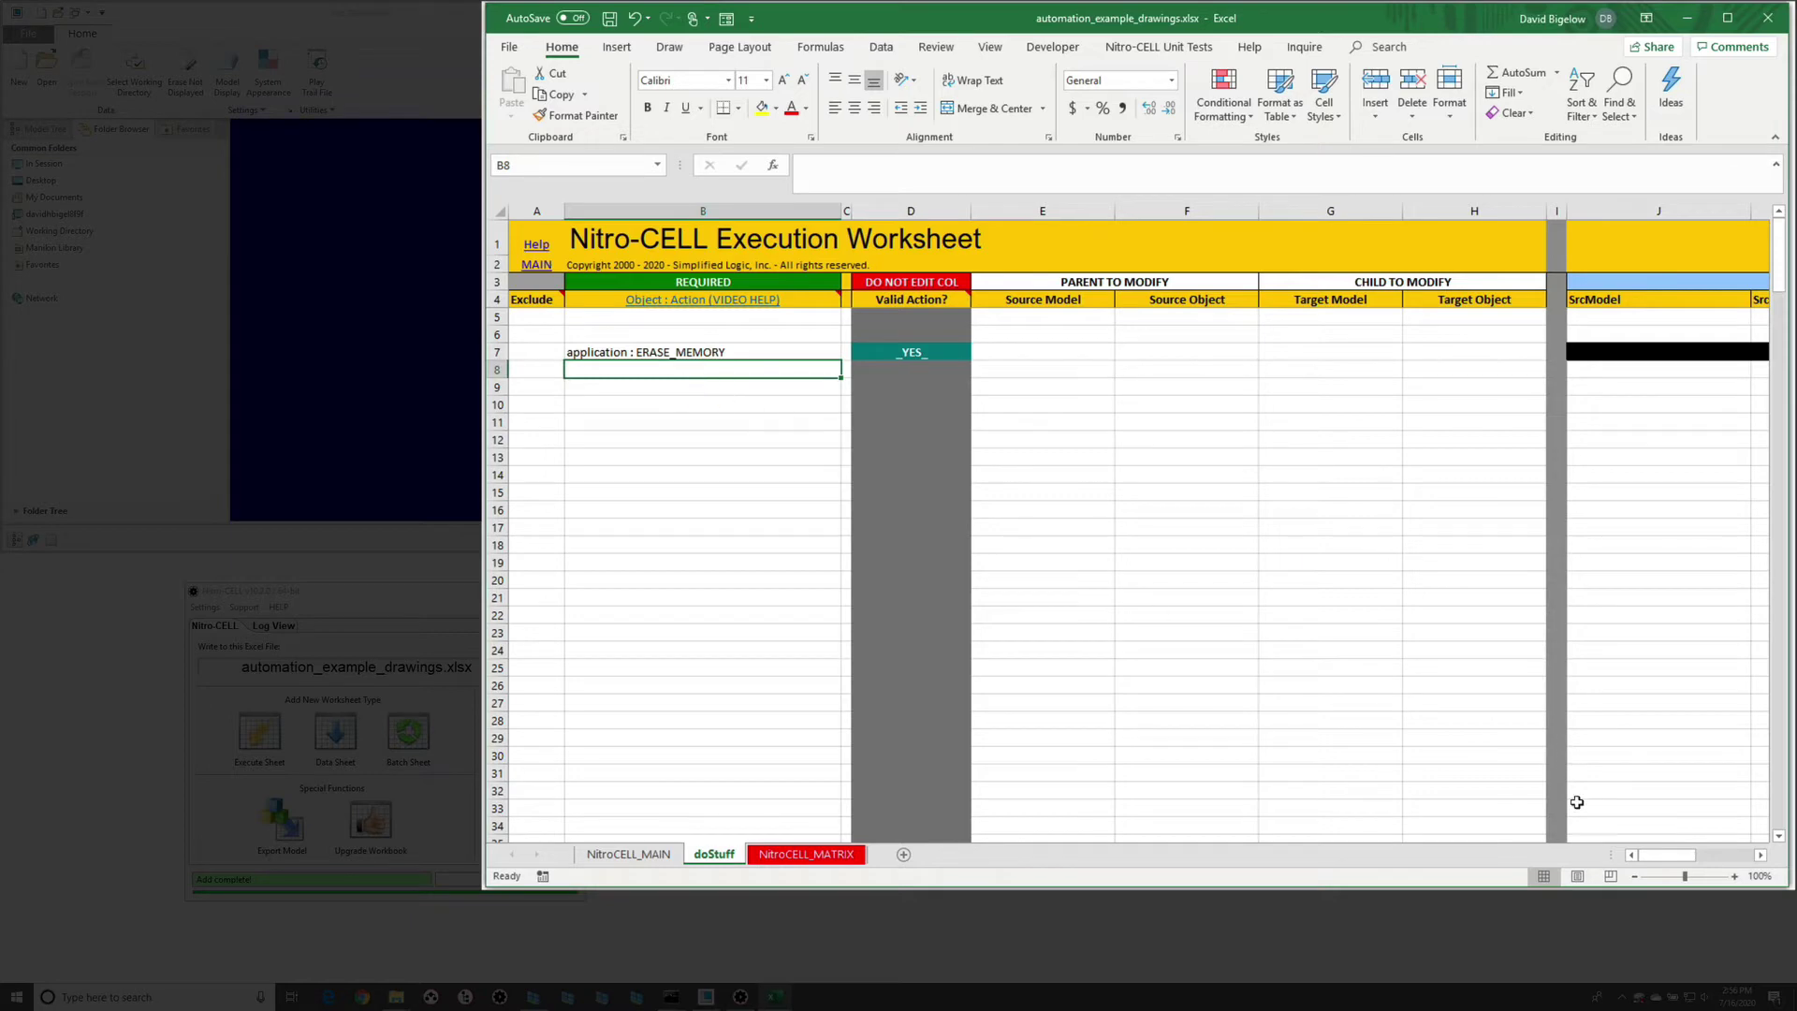
pyautogui.click(1736, 877)
pyautogui.click(1736, 877)
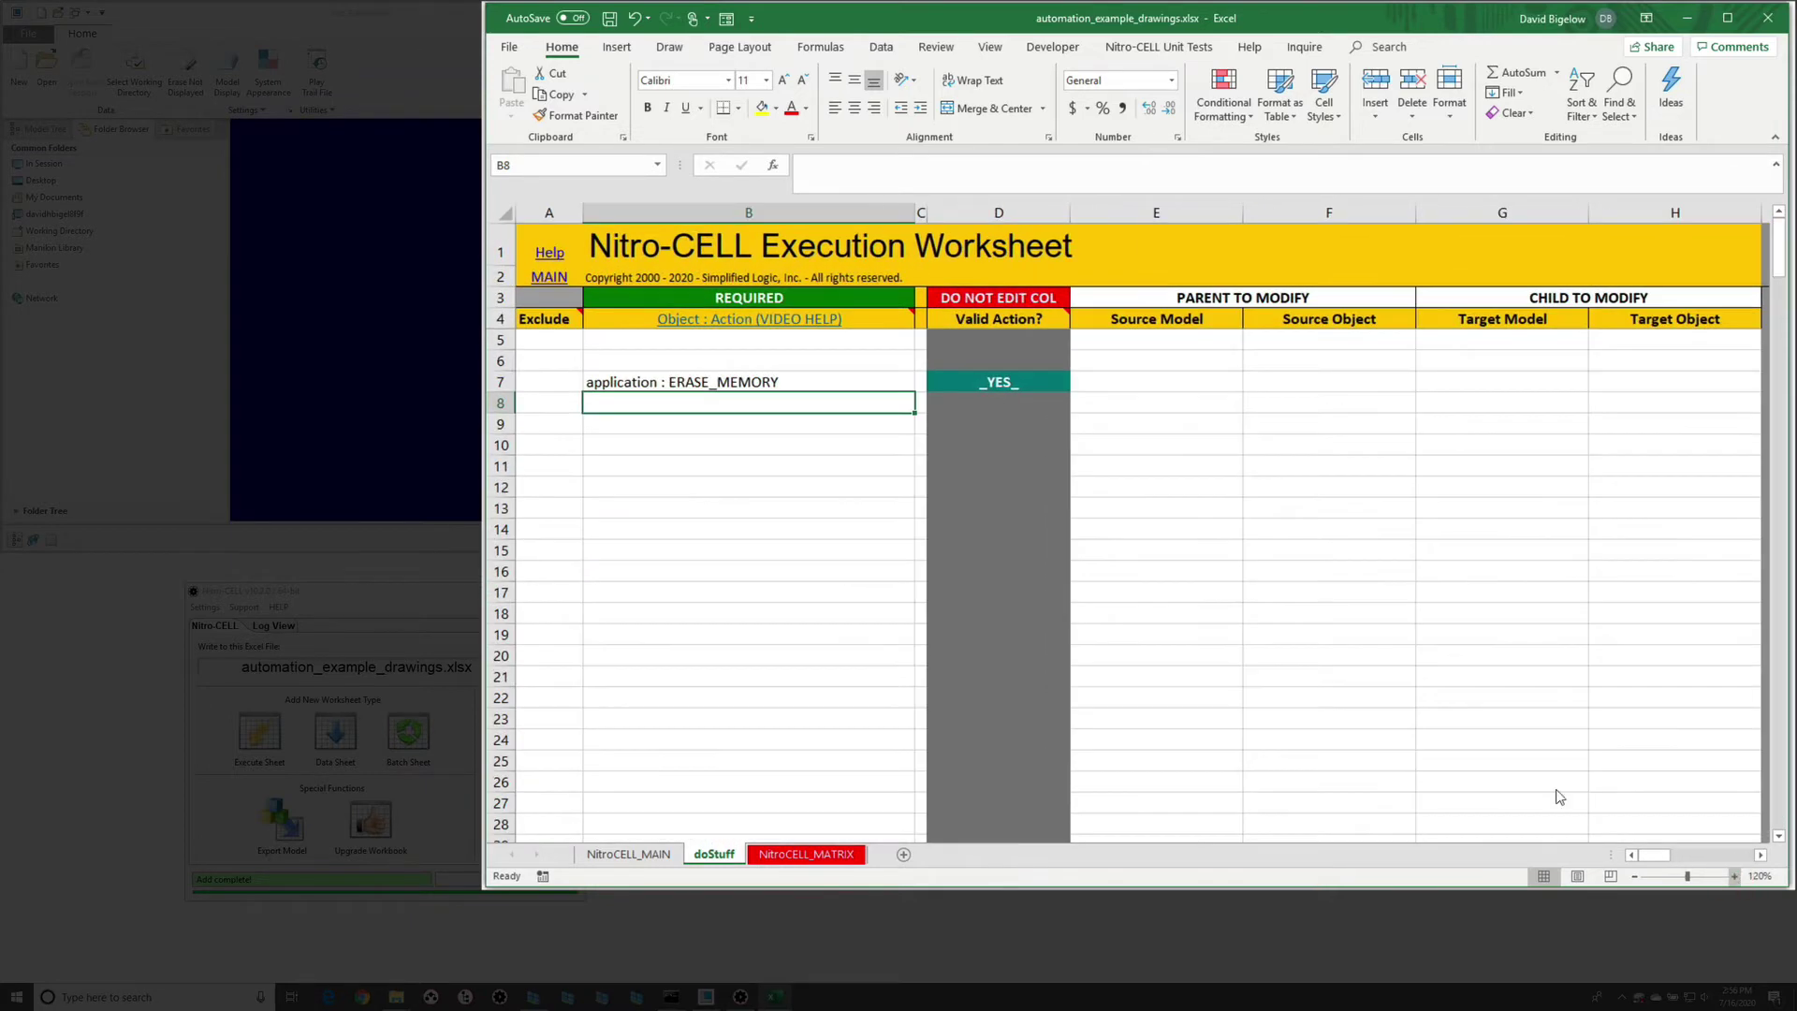
pyautogui.click(735, 492)
pyautogui.click(704, 426)
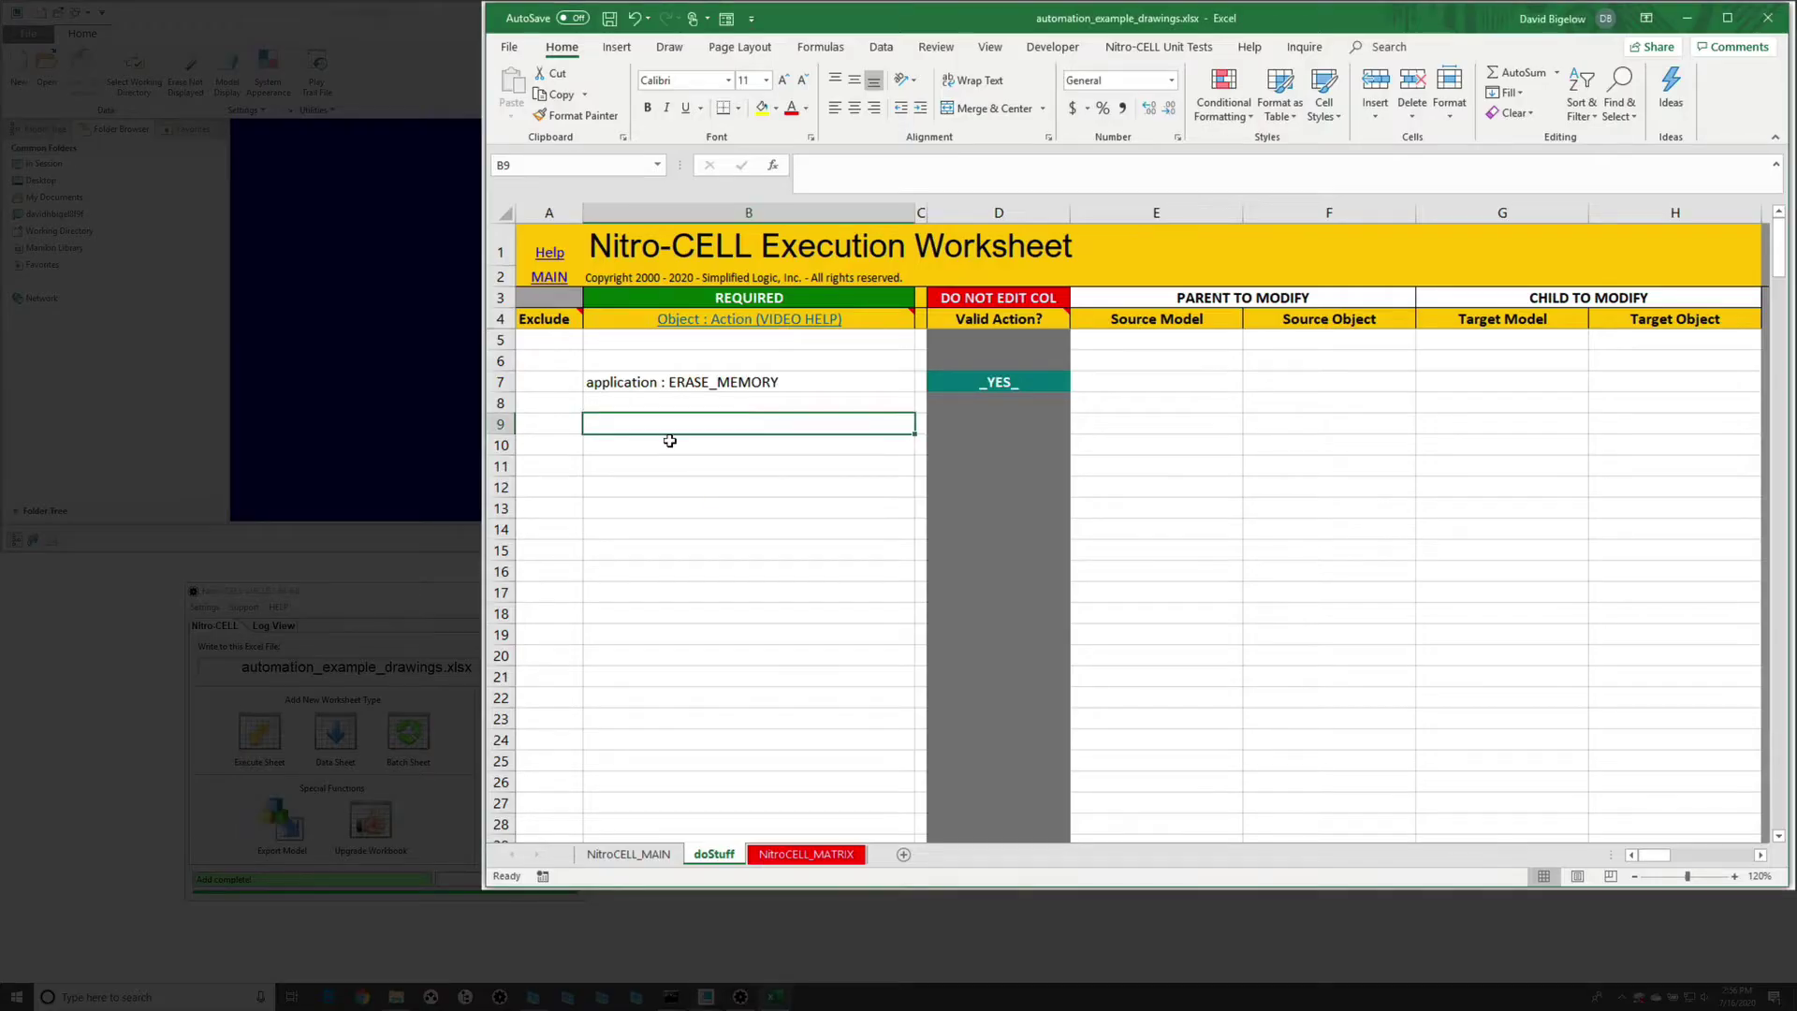
pyautogui.write('=nc_command')
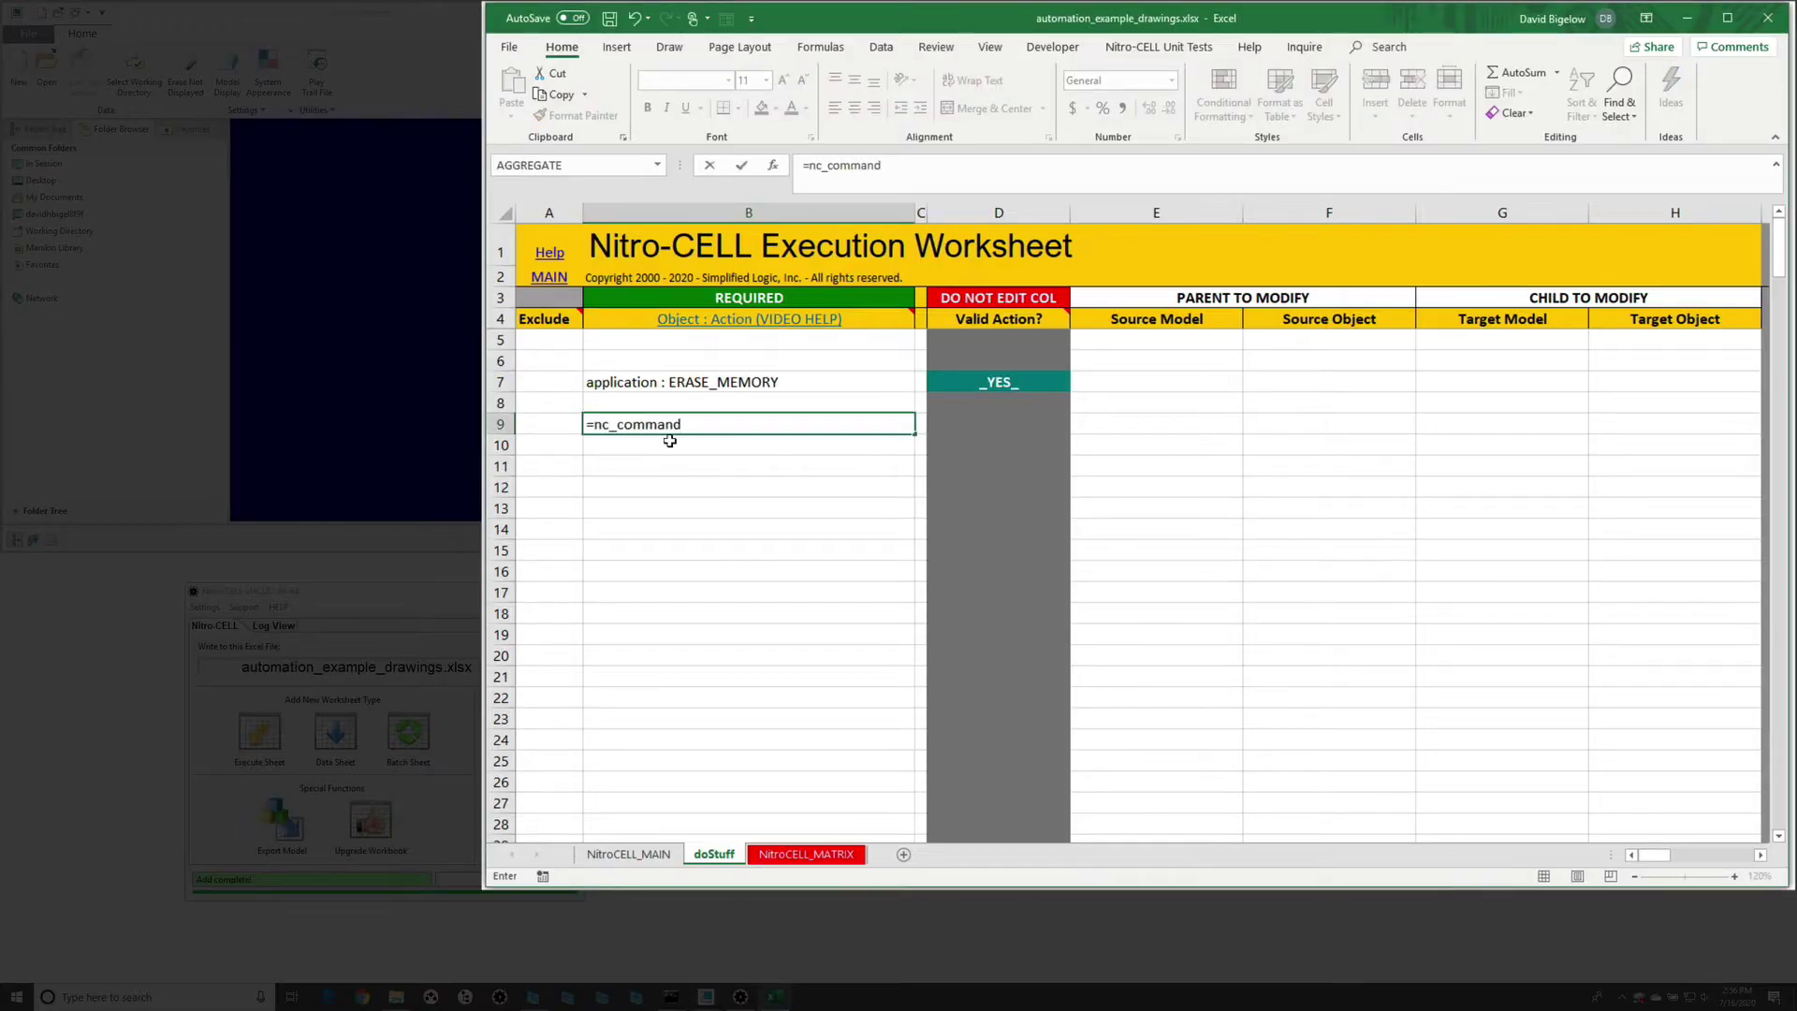
pyautogui.write('[table')
pyautogui.press('Down')
pyautogui.press('Tab')
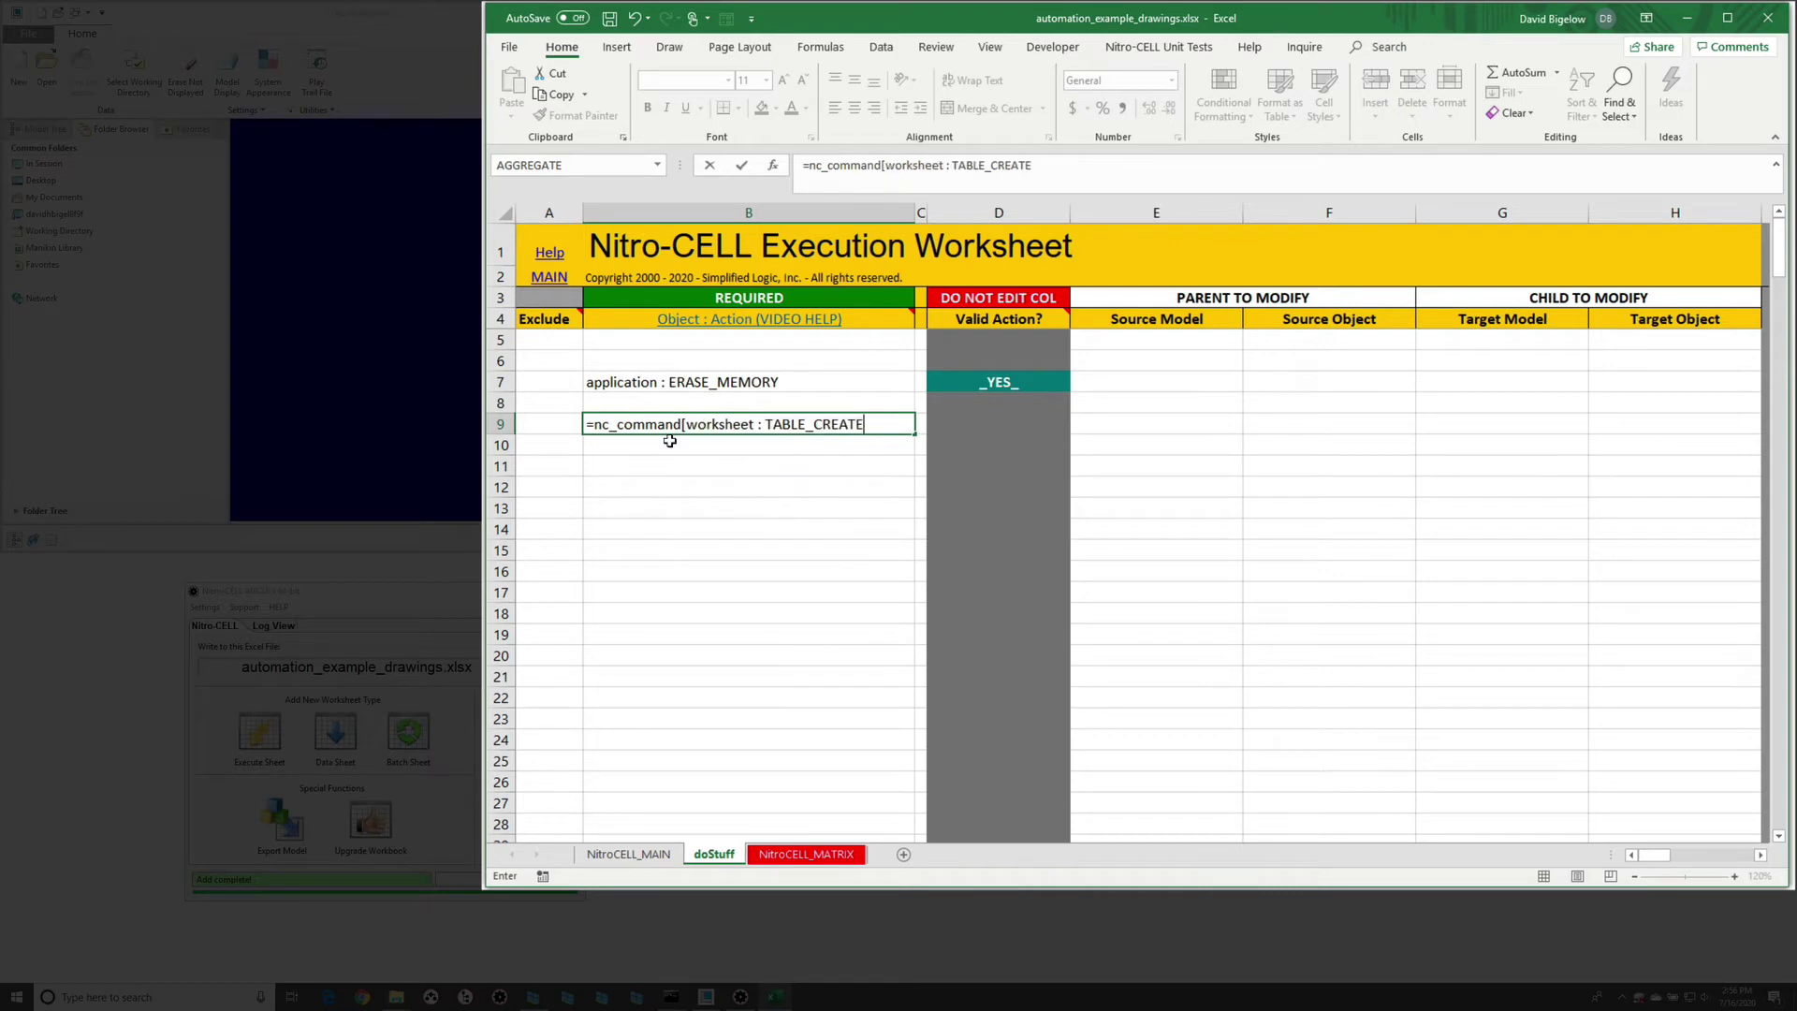
pyautogui.press('Return')
# - Give the TABLE_CREATE row the source model drwList as table name and wowTab as target worksheet
pyautogui.click(1142, 422)
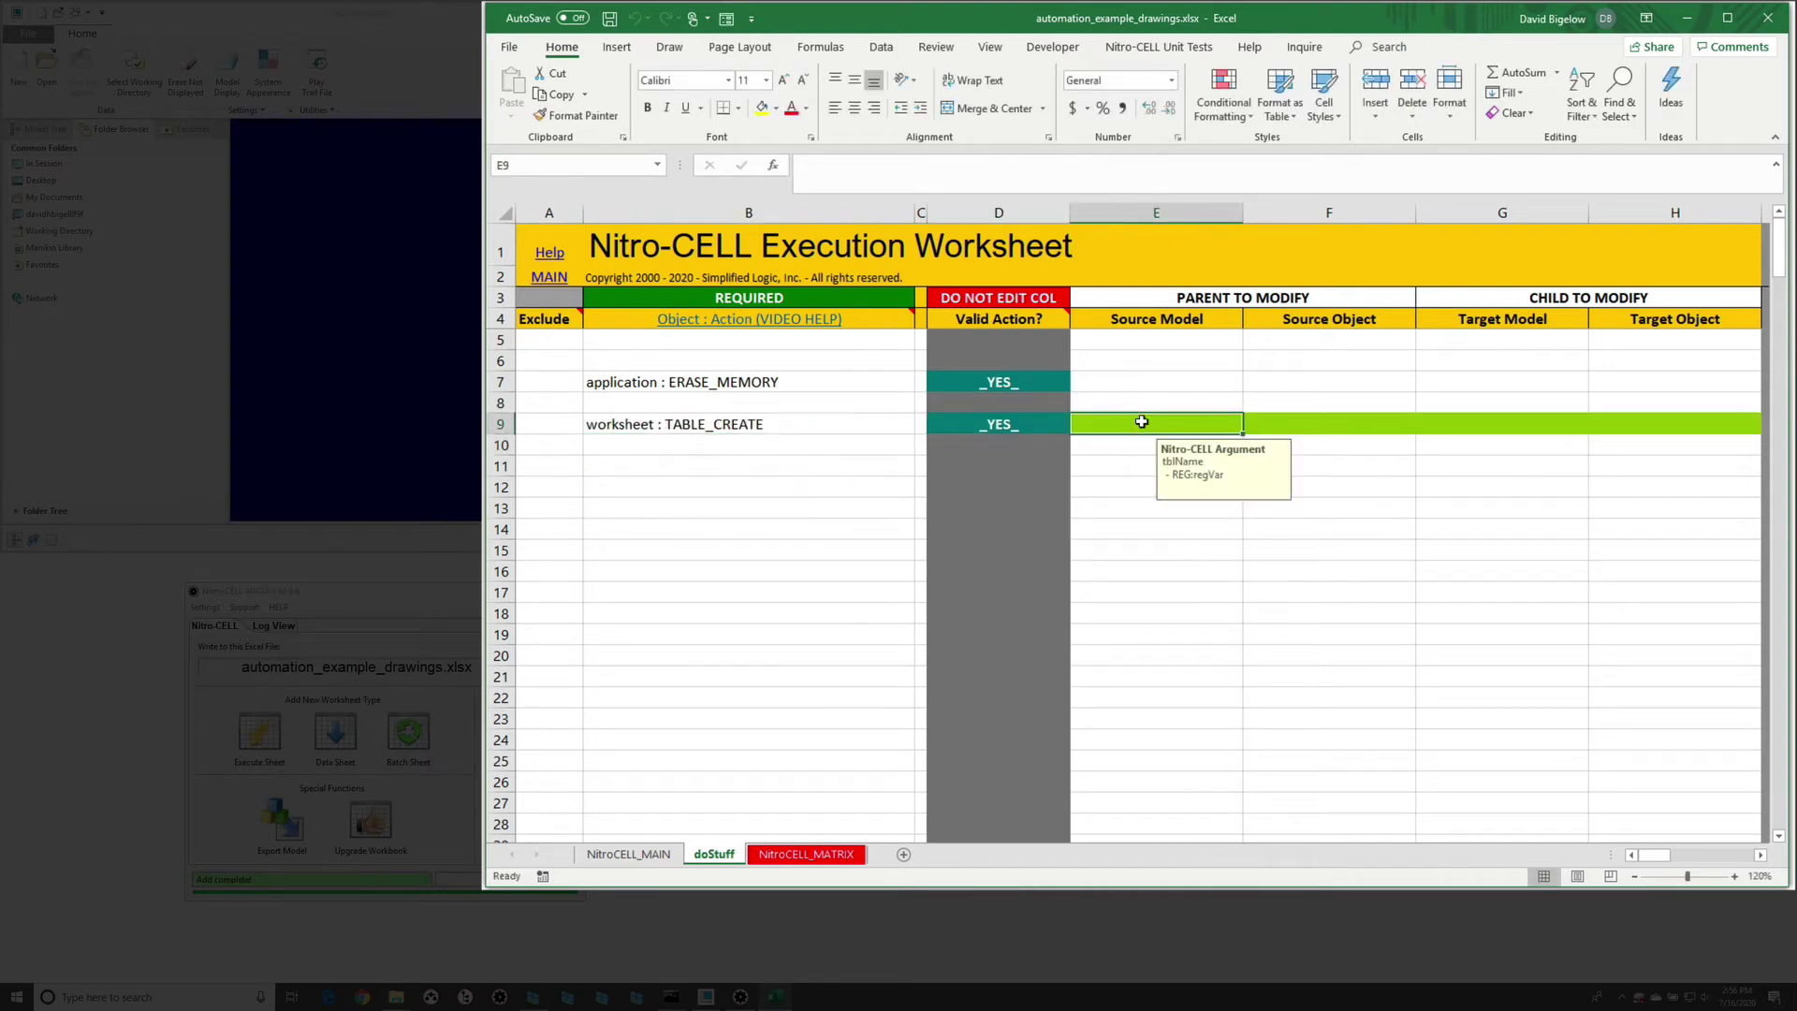
pyautogui.write('d')
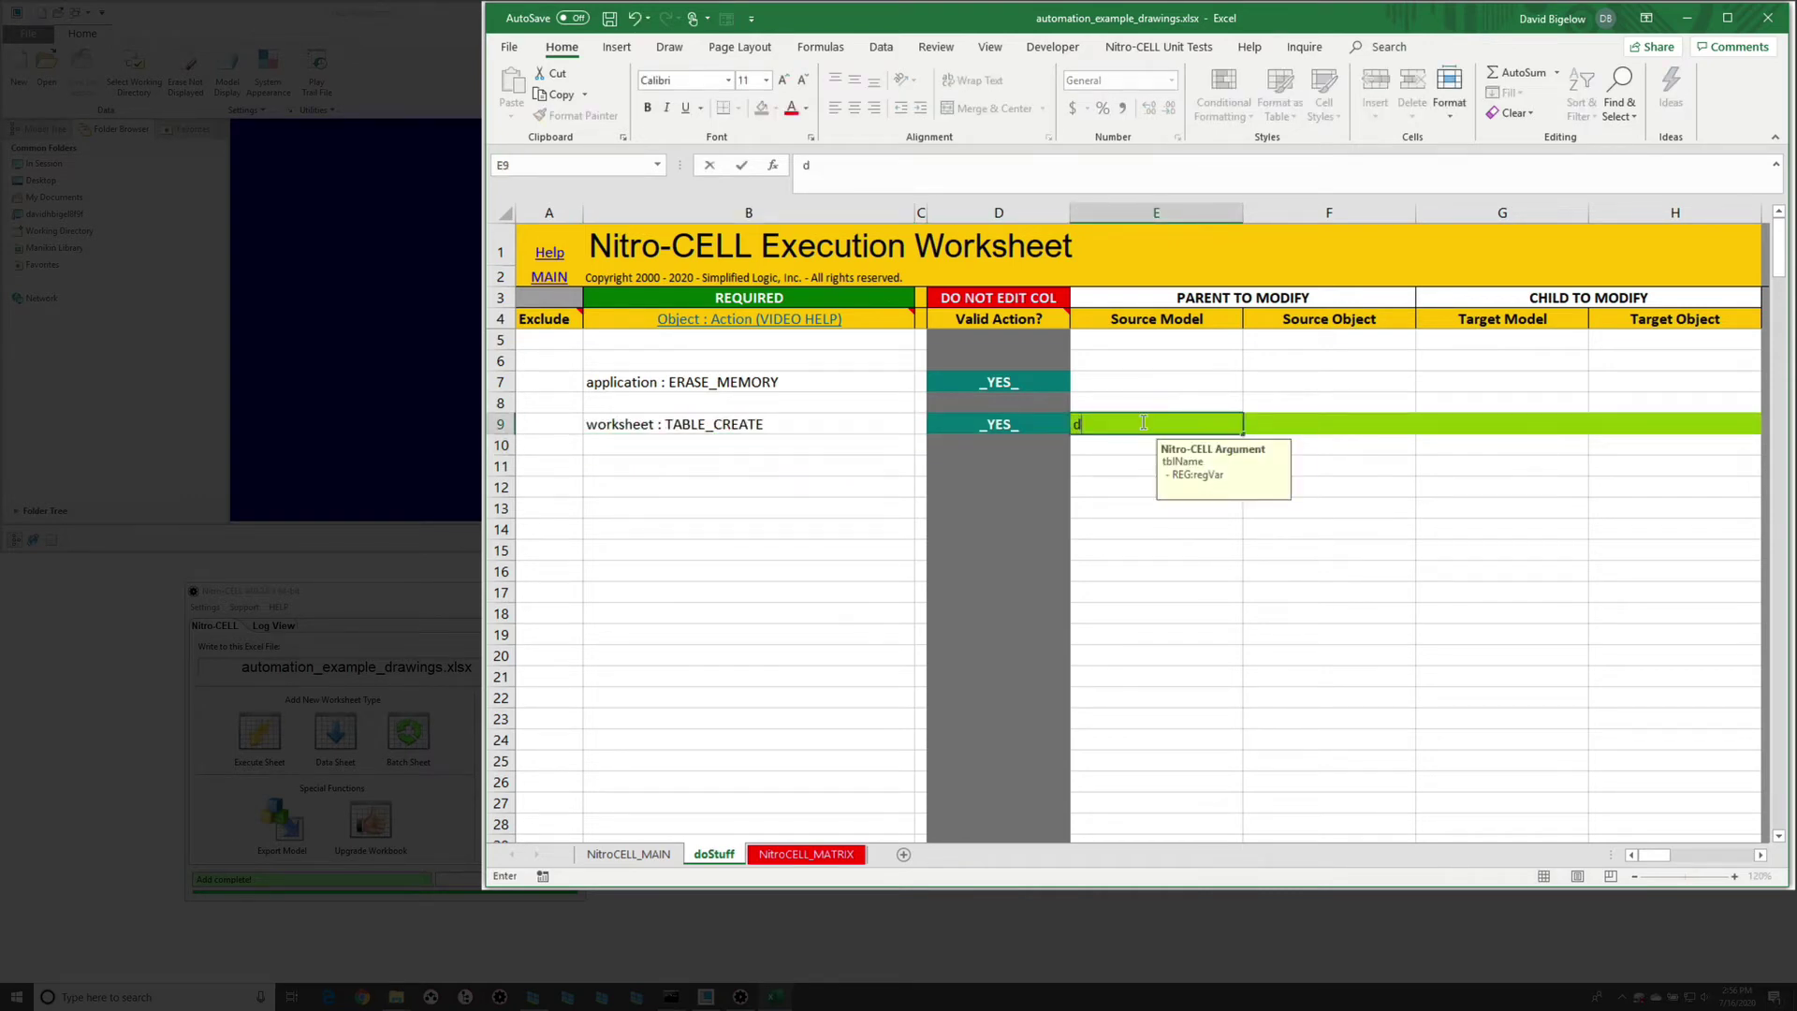
pyautogui.write('rwList')
pyautogui.press('Return')
pyautogui.click(1290, 423)
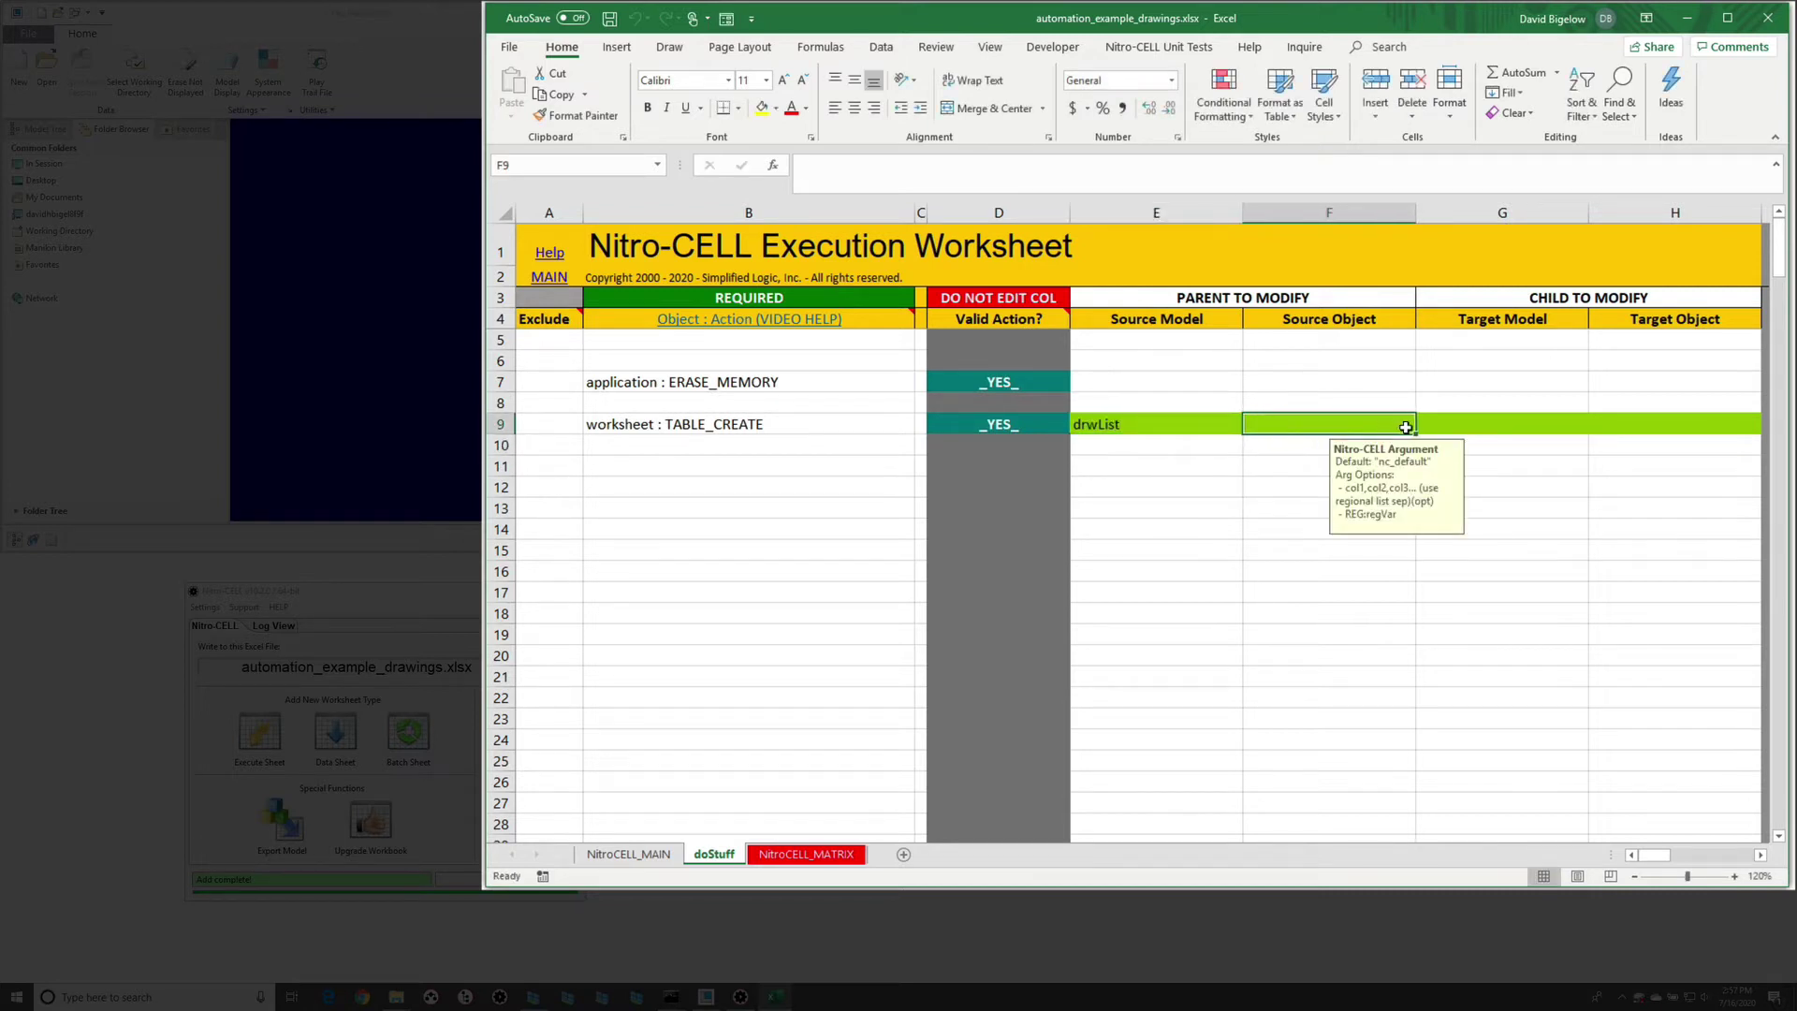
pyautogui.click(1486, 425)
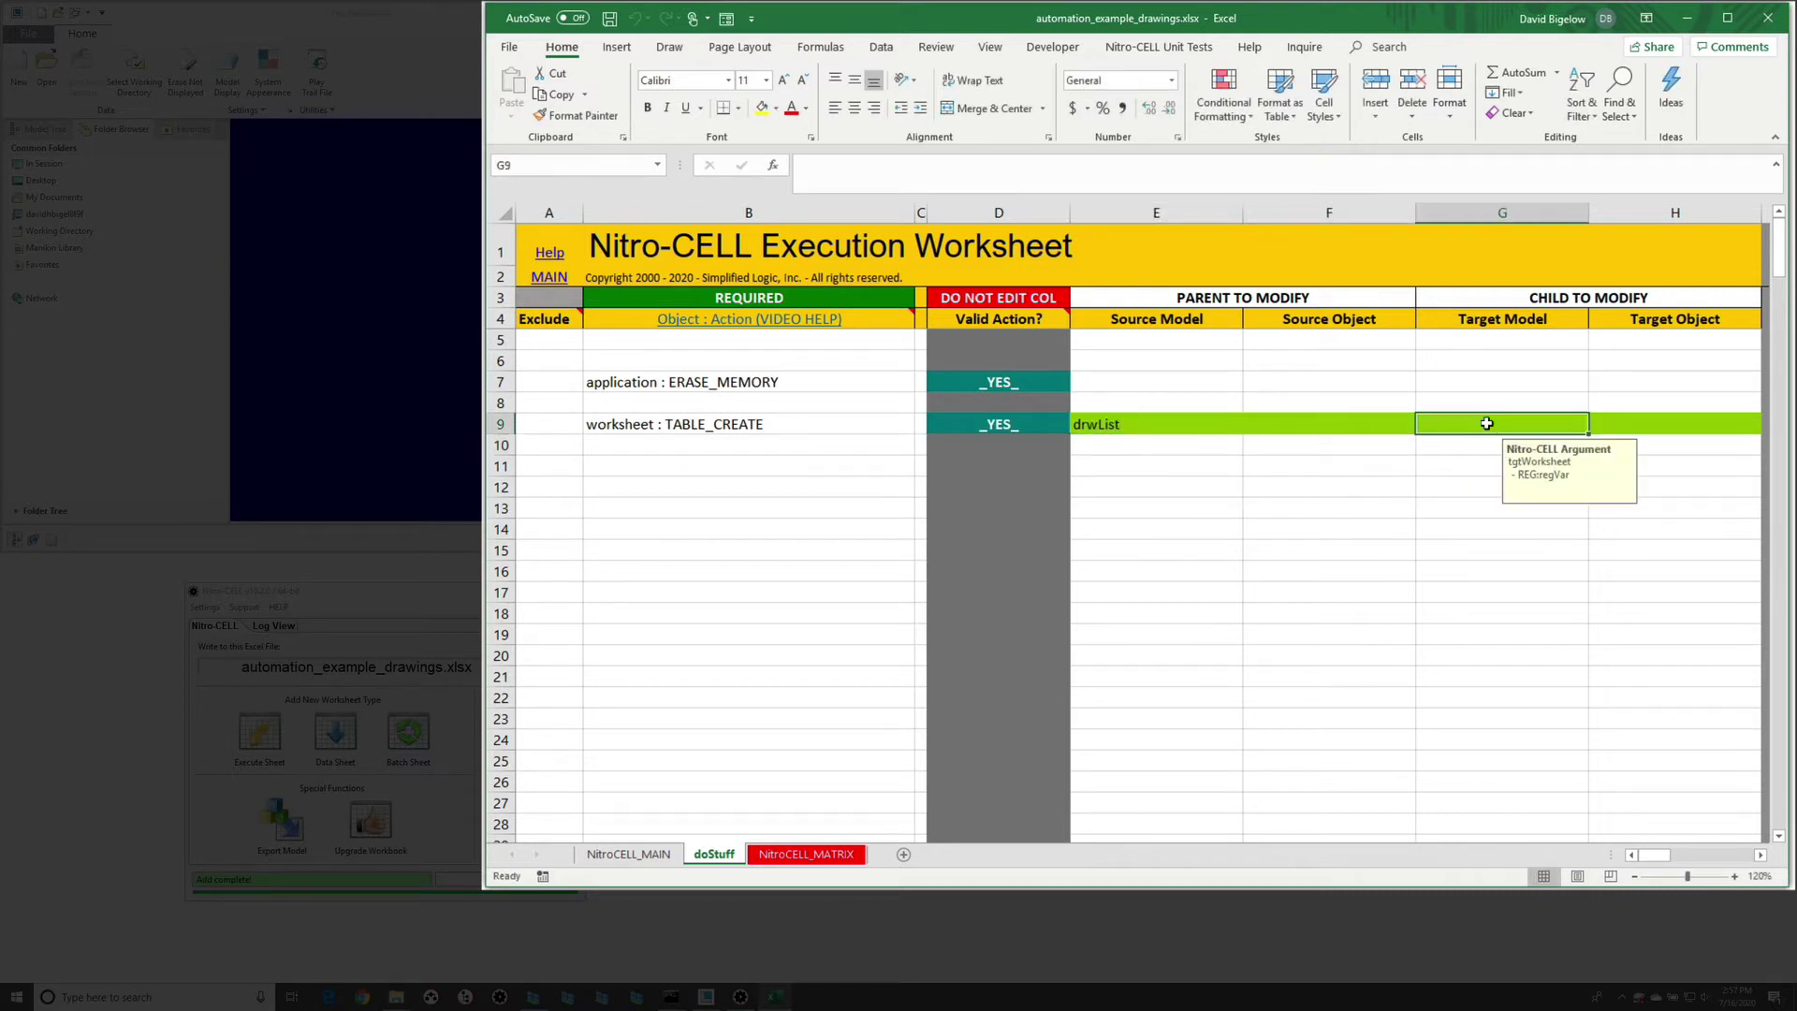
pyautogui.write('wow')
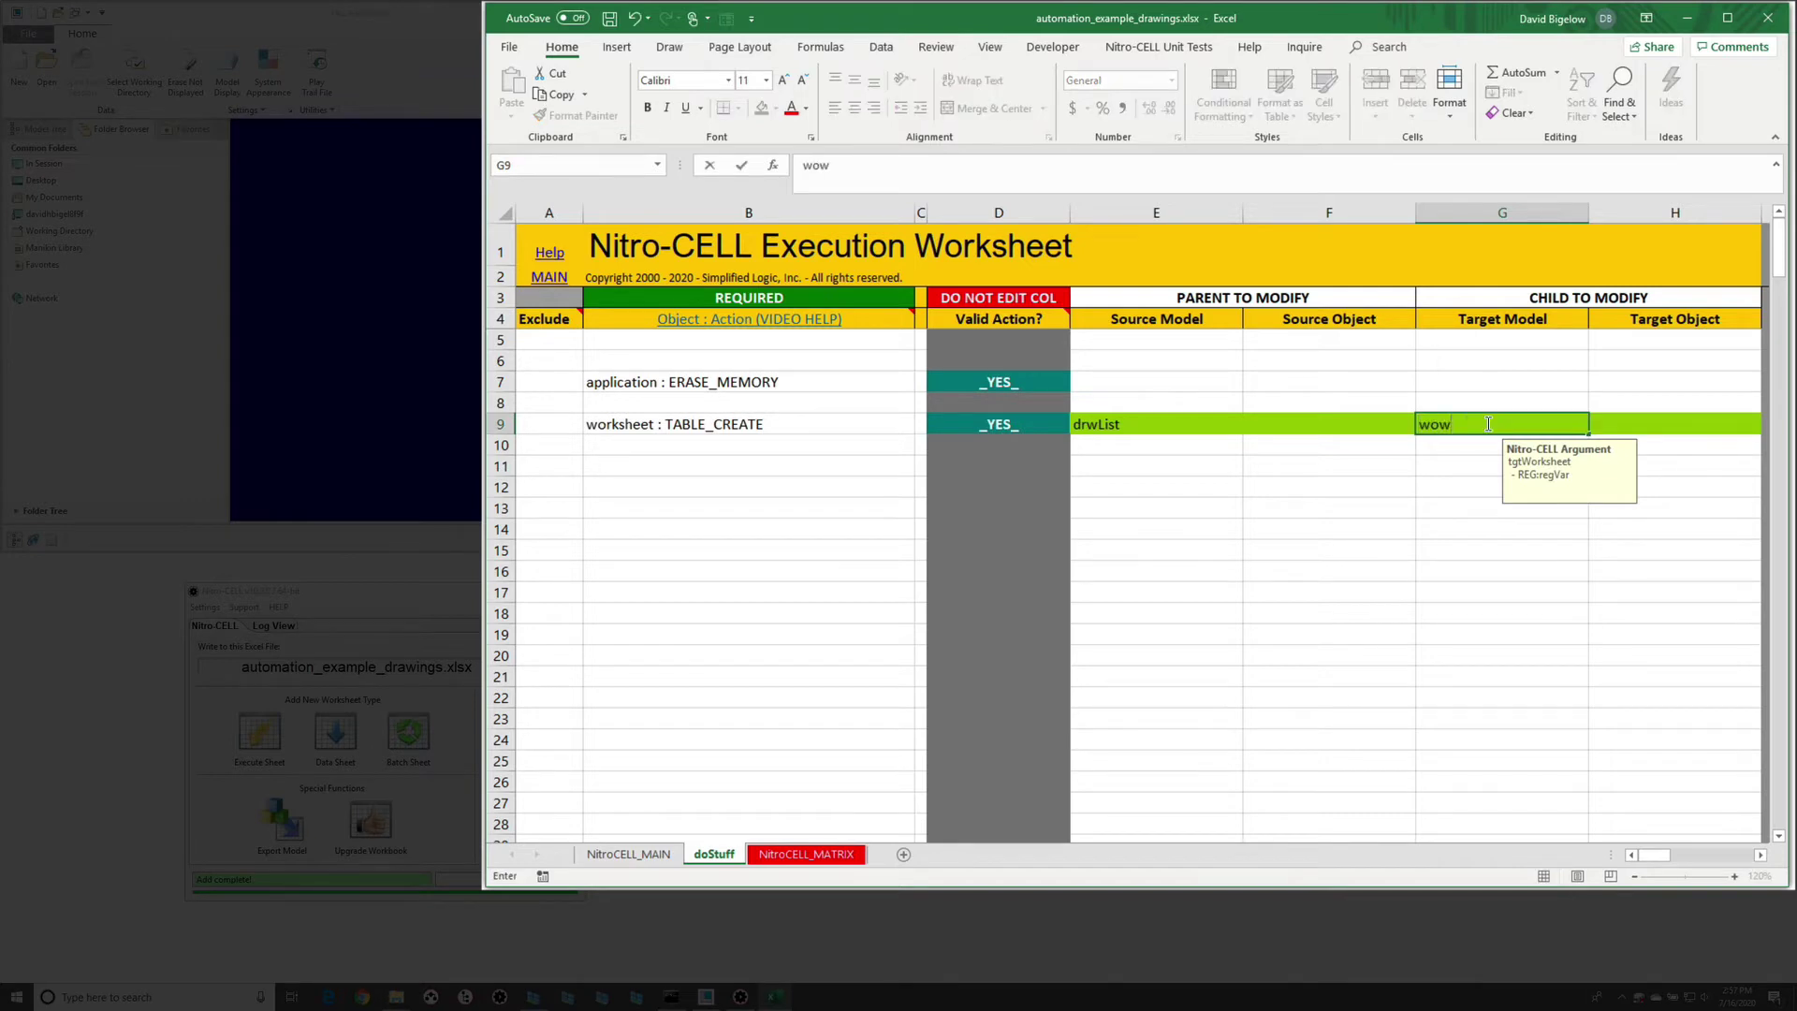
pyautogui.write('Tab')
pyautogui.press('Return')
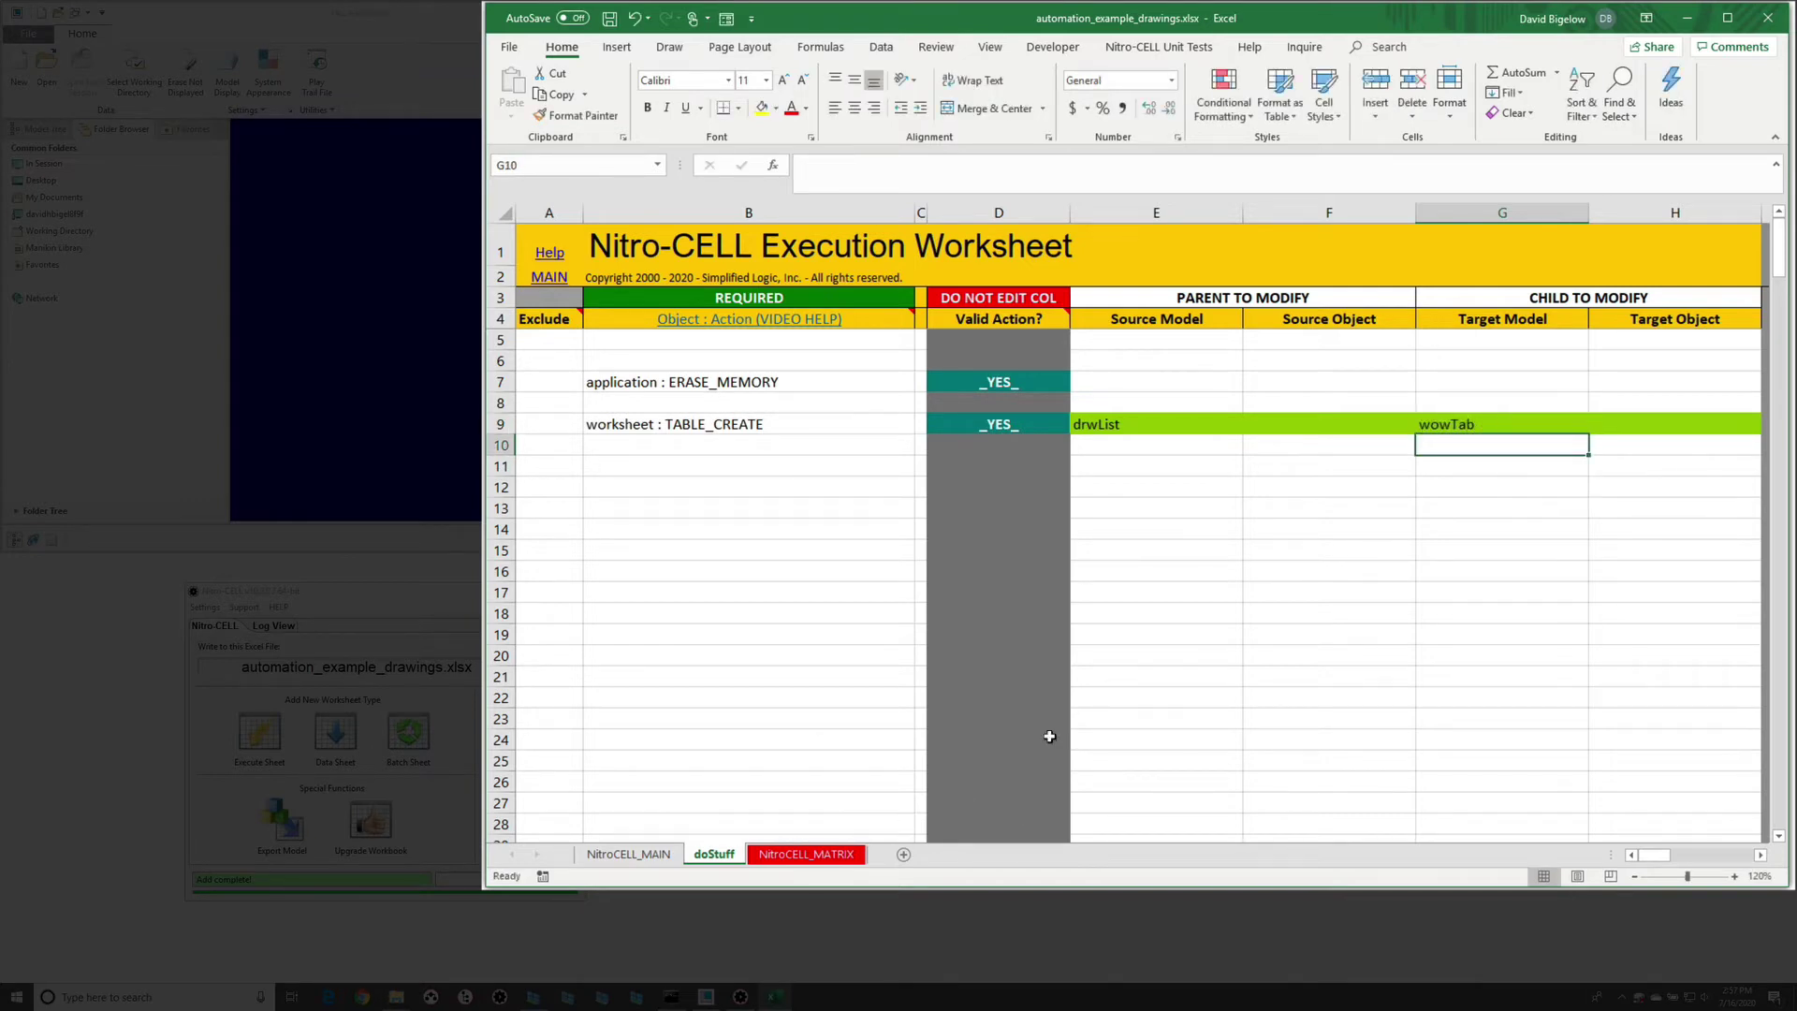
pyautogui.click(1633, 419)
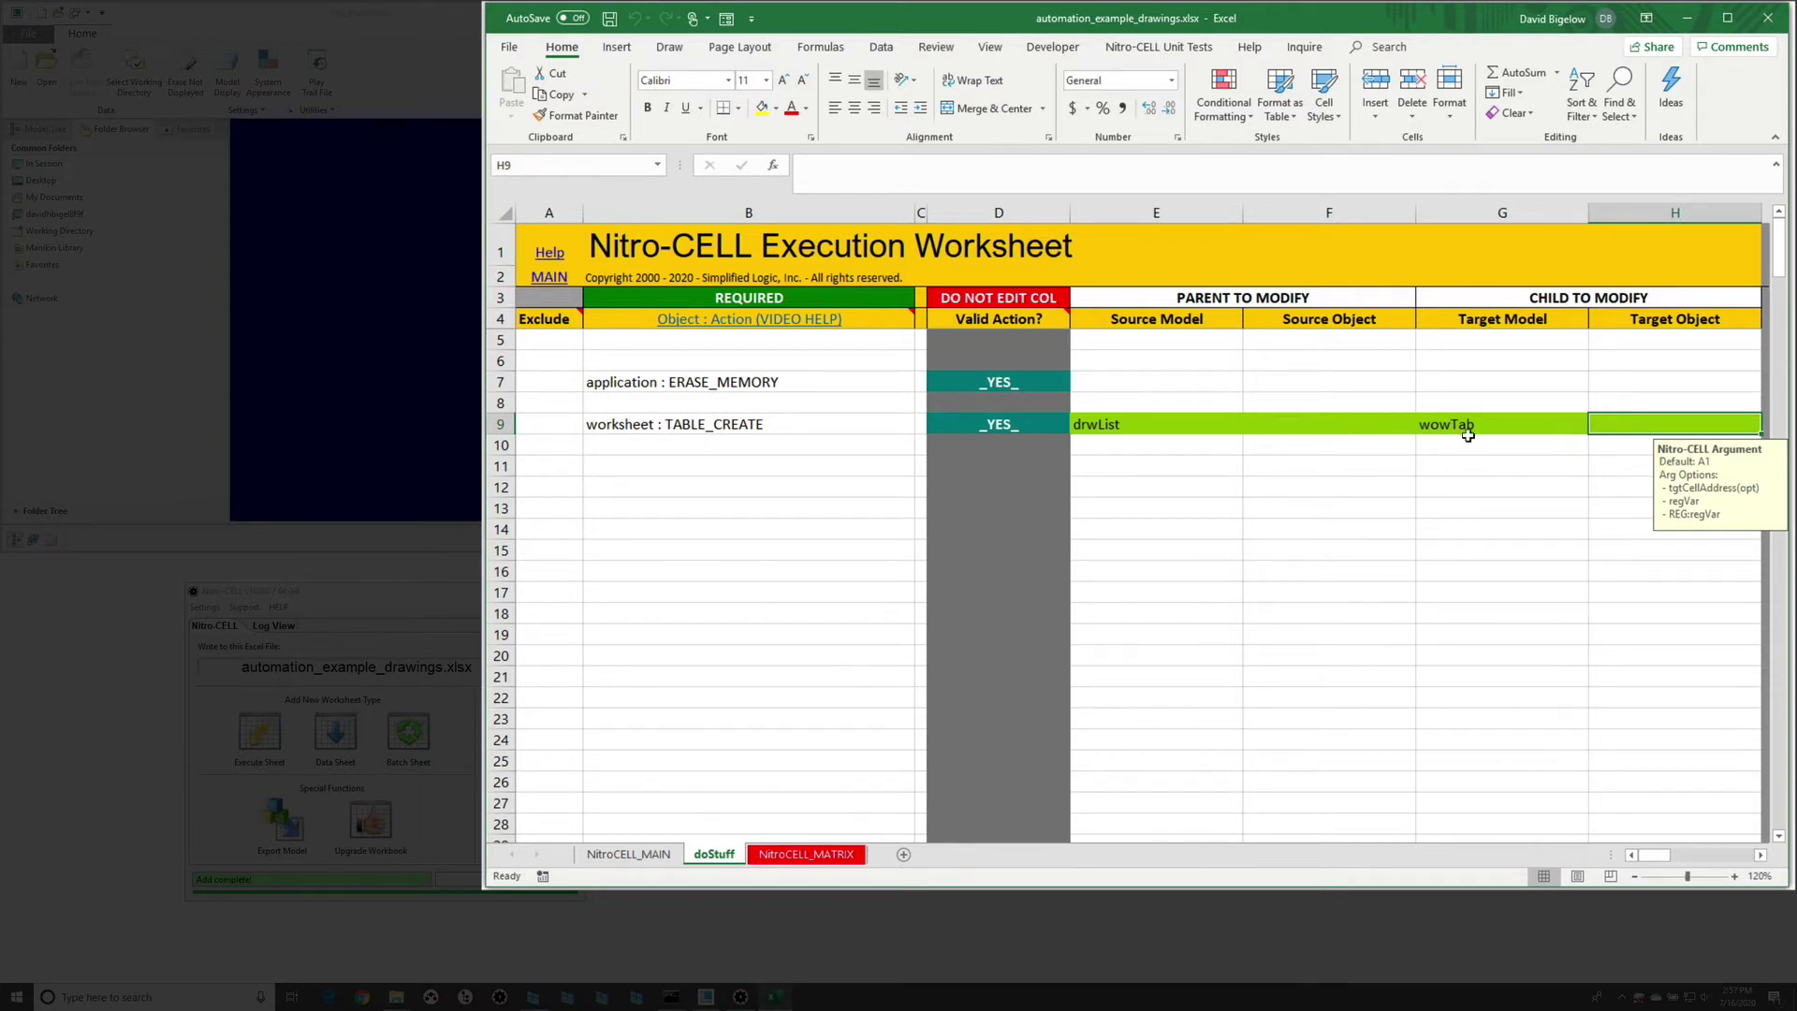
# - Enter the nc_command action tbl_application : LIST_FILES in cell B10
pyautogui.click(729, 453)
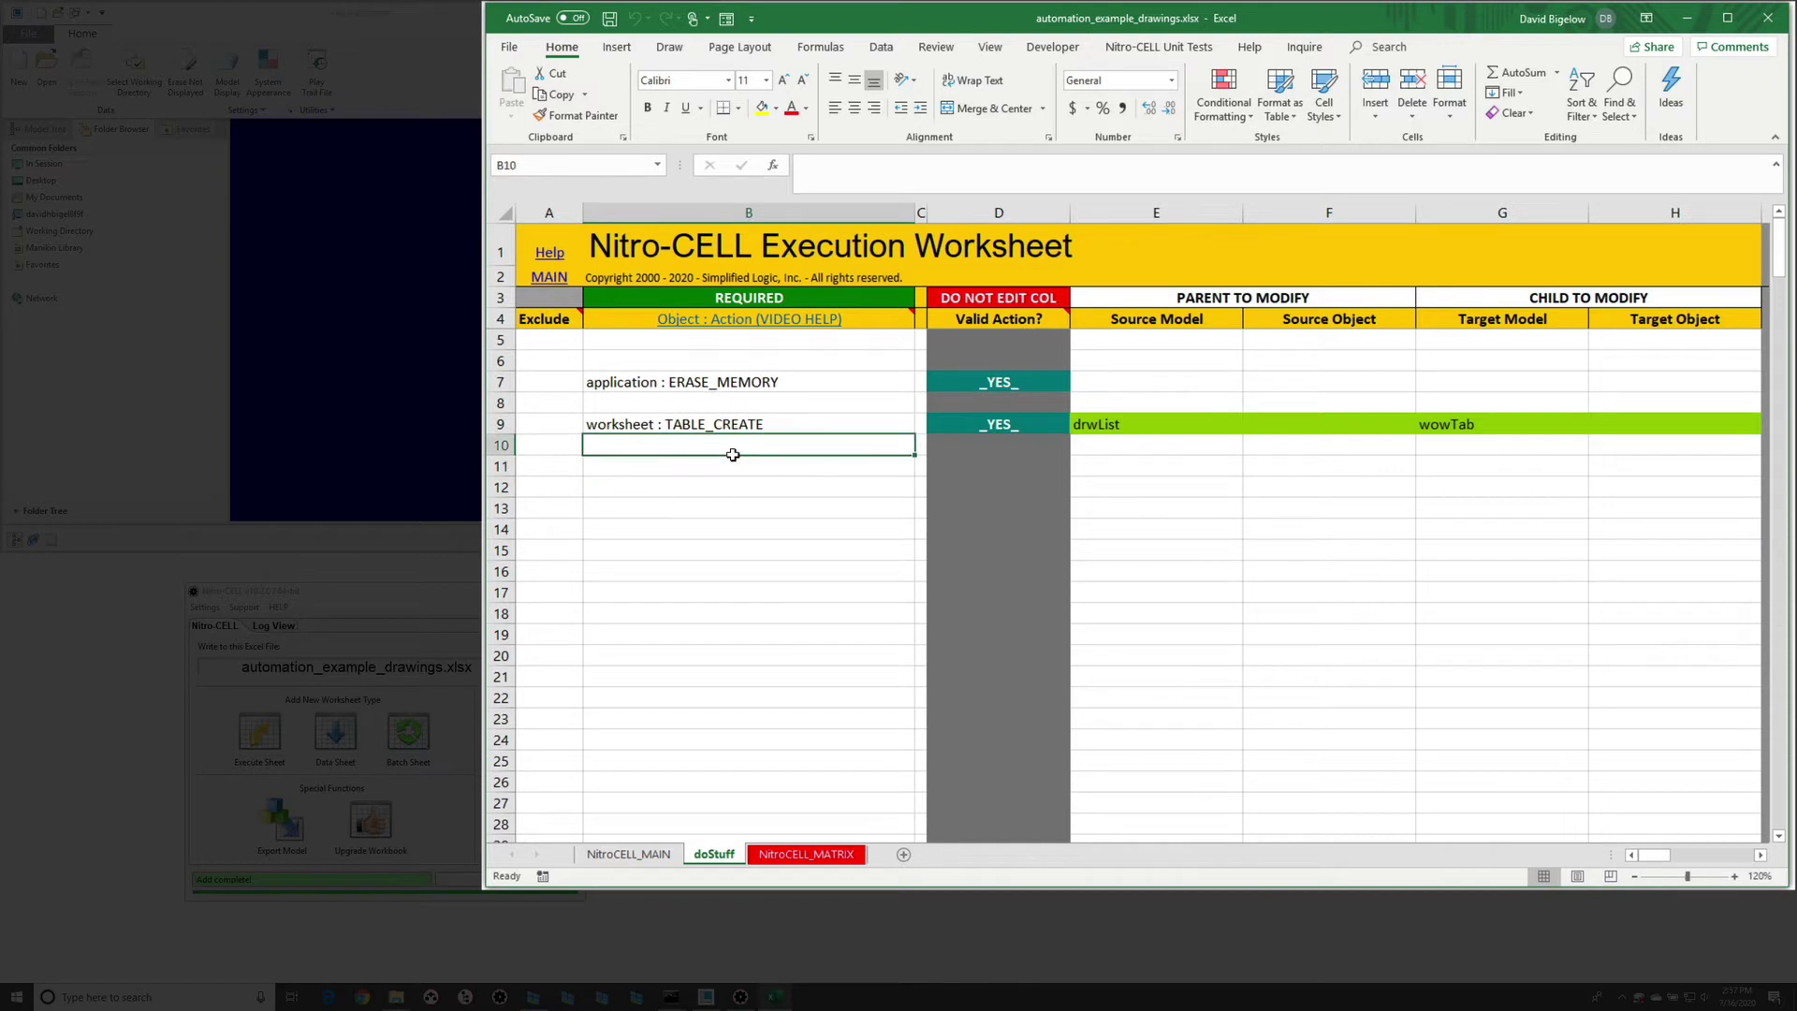
pyautogui.write('=nc_command[list')
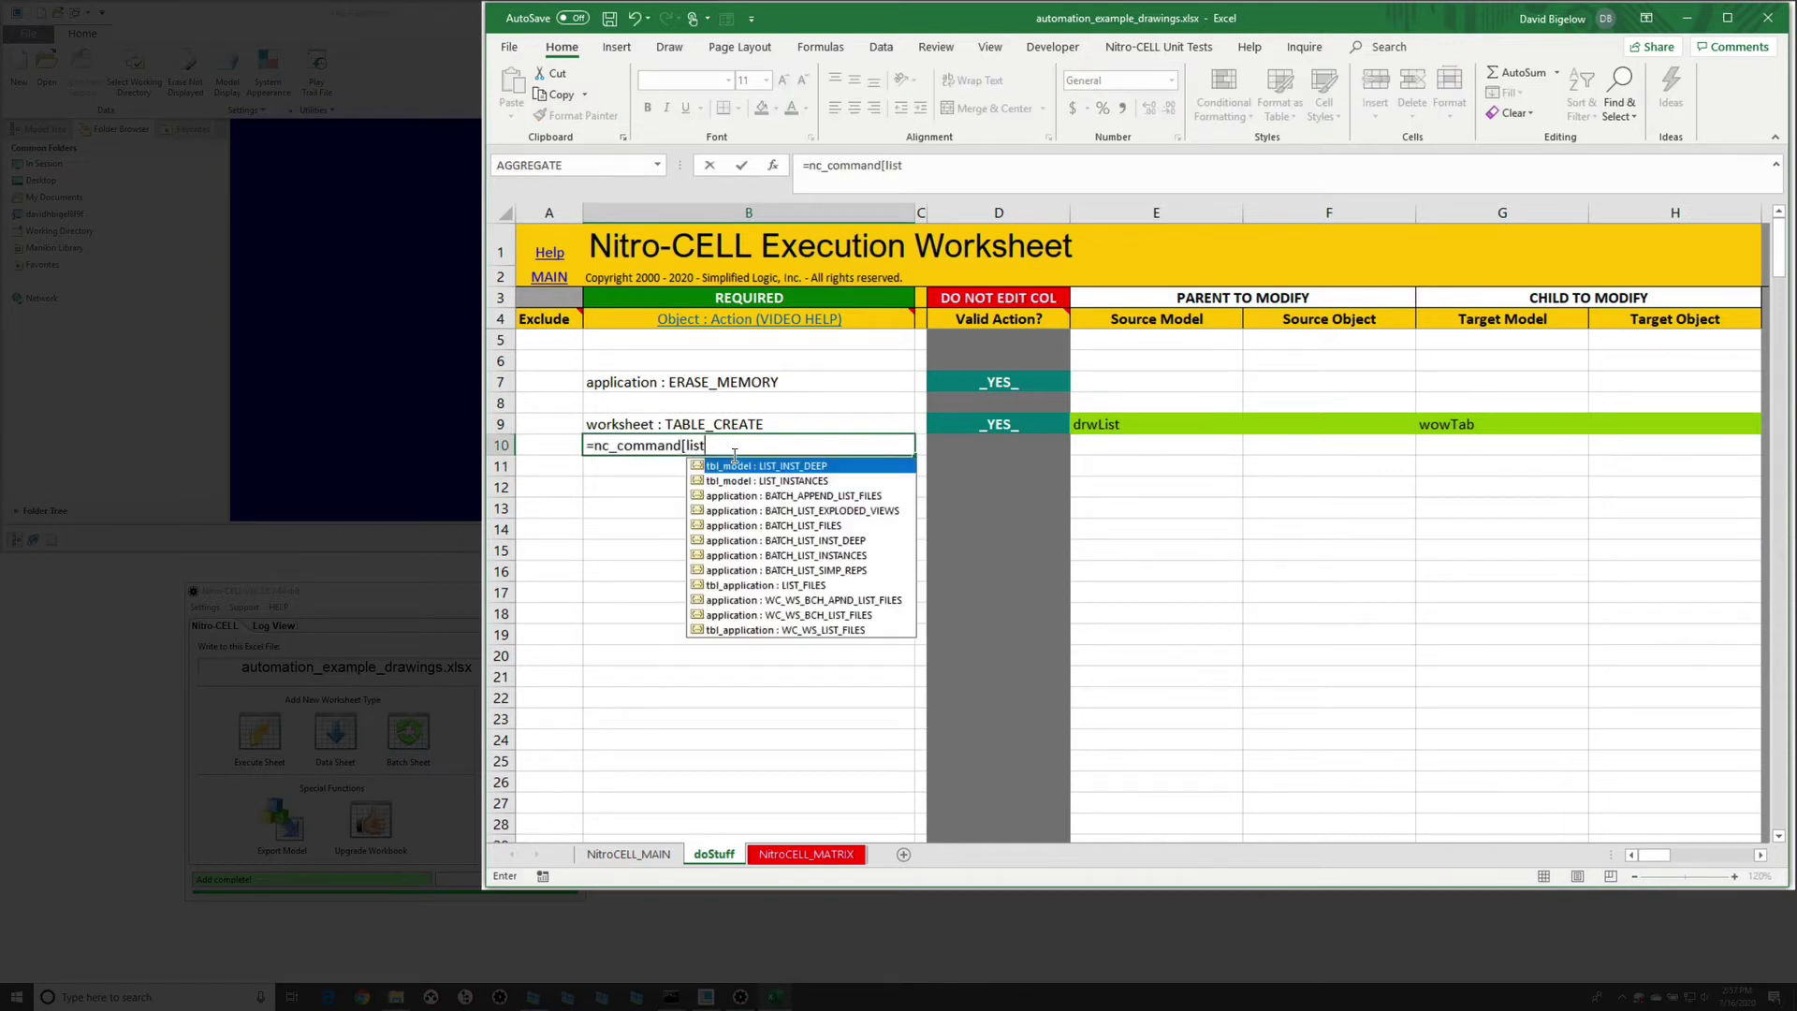
pyautogui.write('_fil')
pyautogui.press('Down')
pyautogui.press('Down')
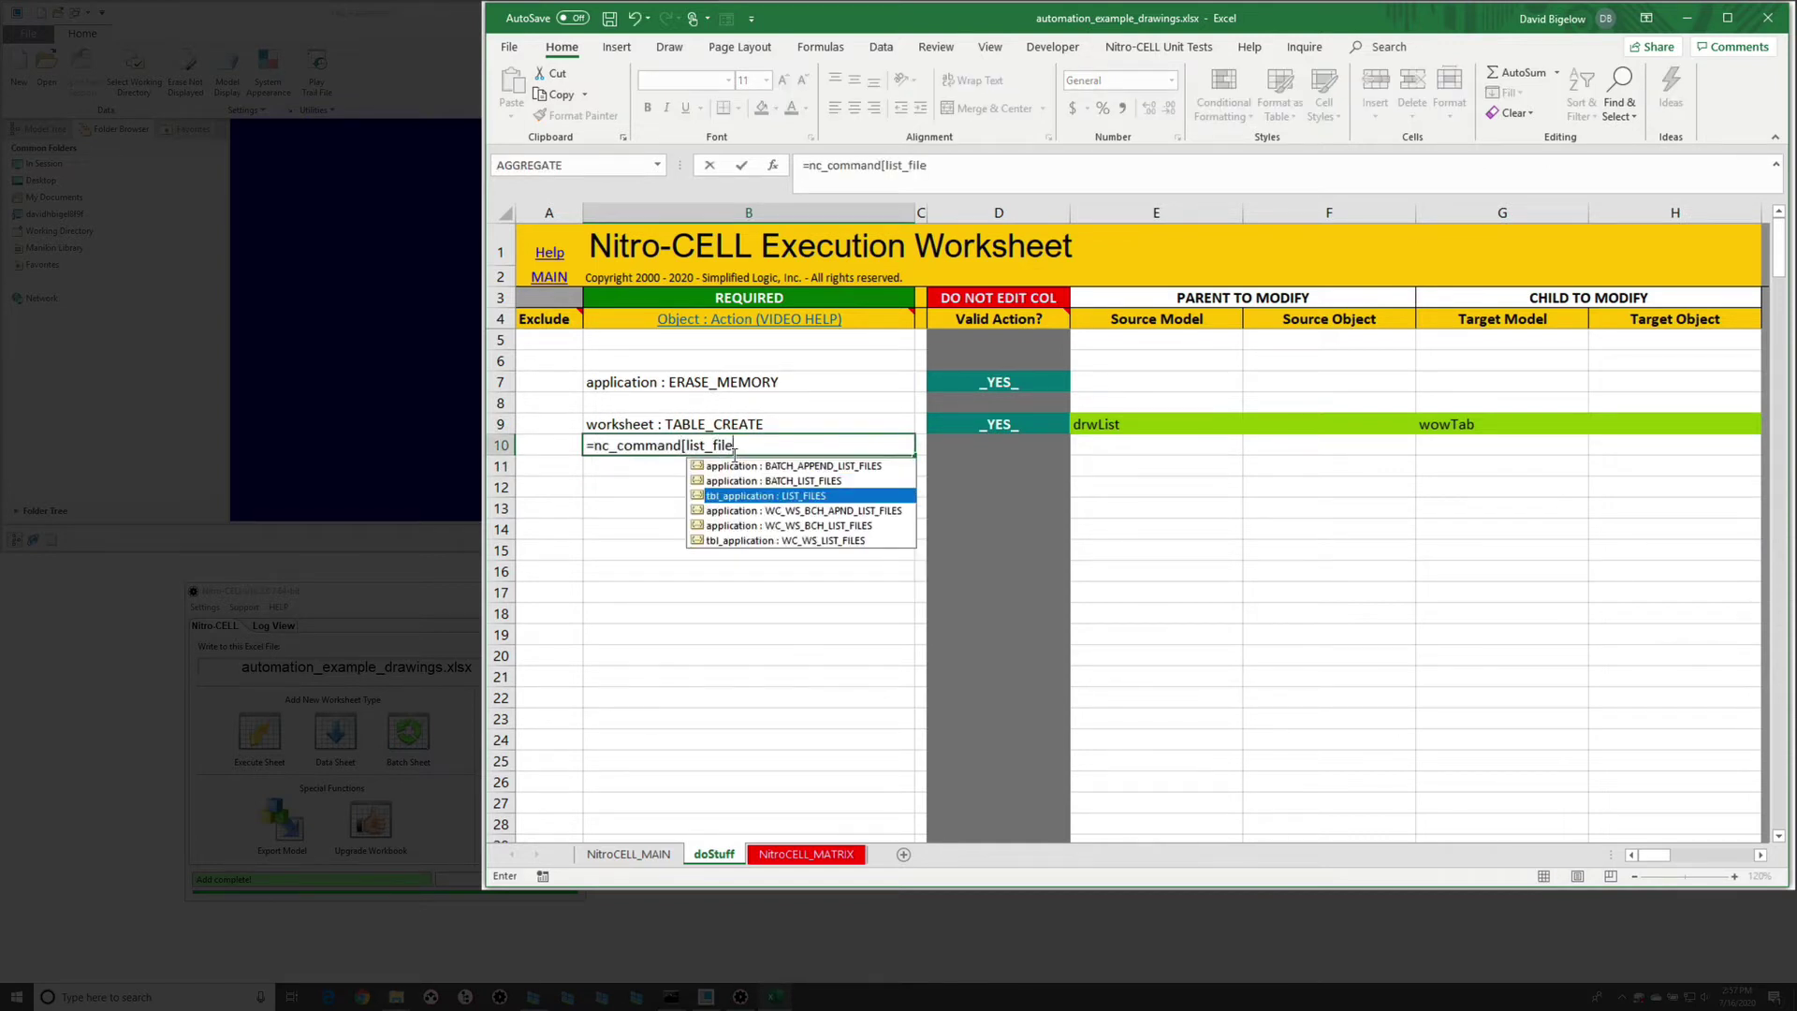
pyautogui.press('Tab')
pyautogui.press('Return')
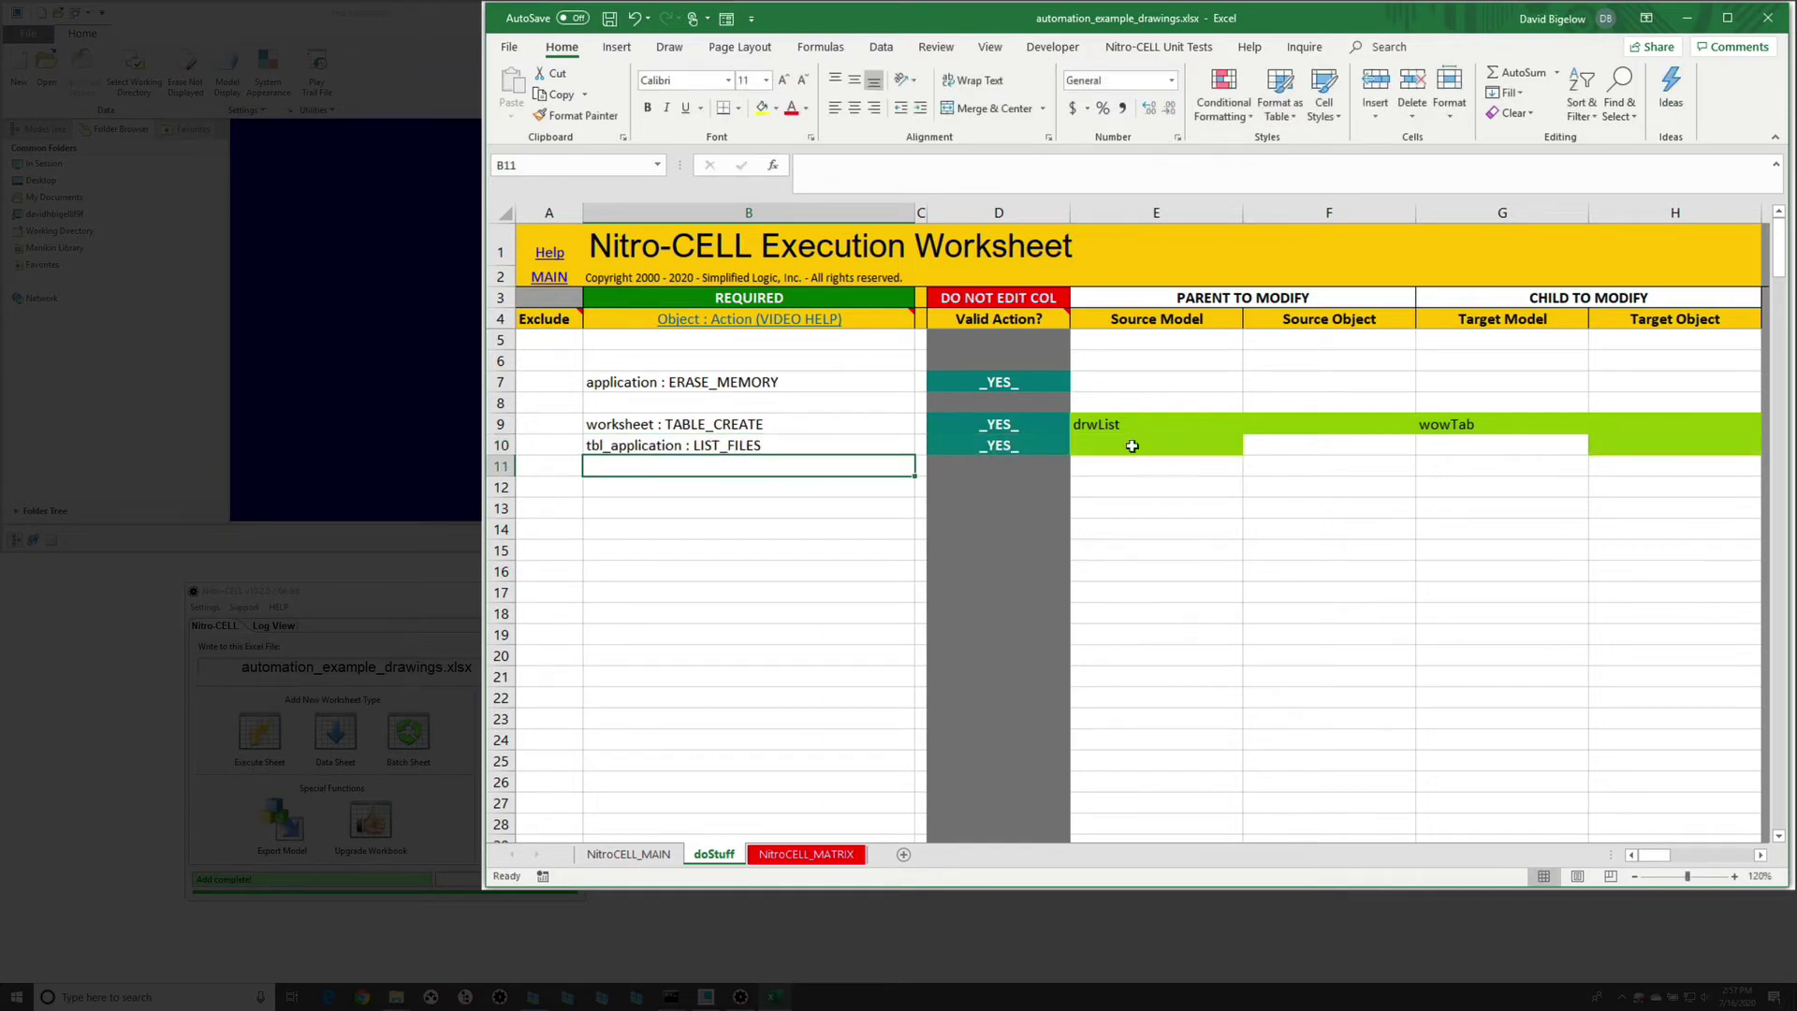
# - Set the LIST_FILES row's source model to *.drw and copy the table name drwList into its target object
pyautogui.click(1085, 450)
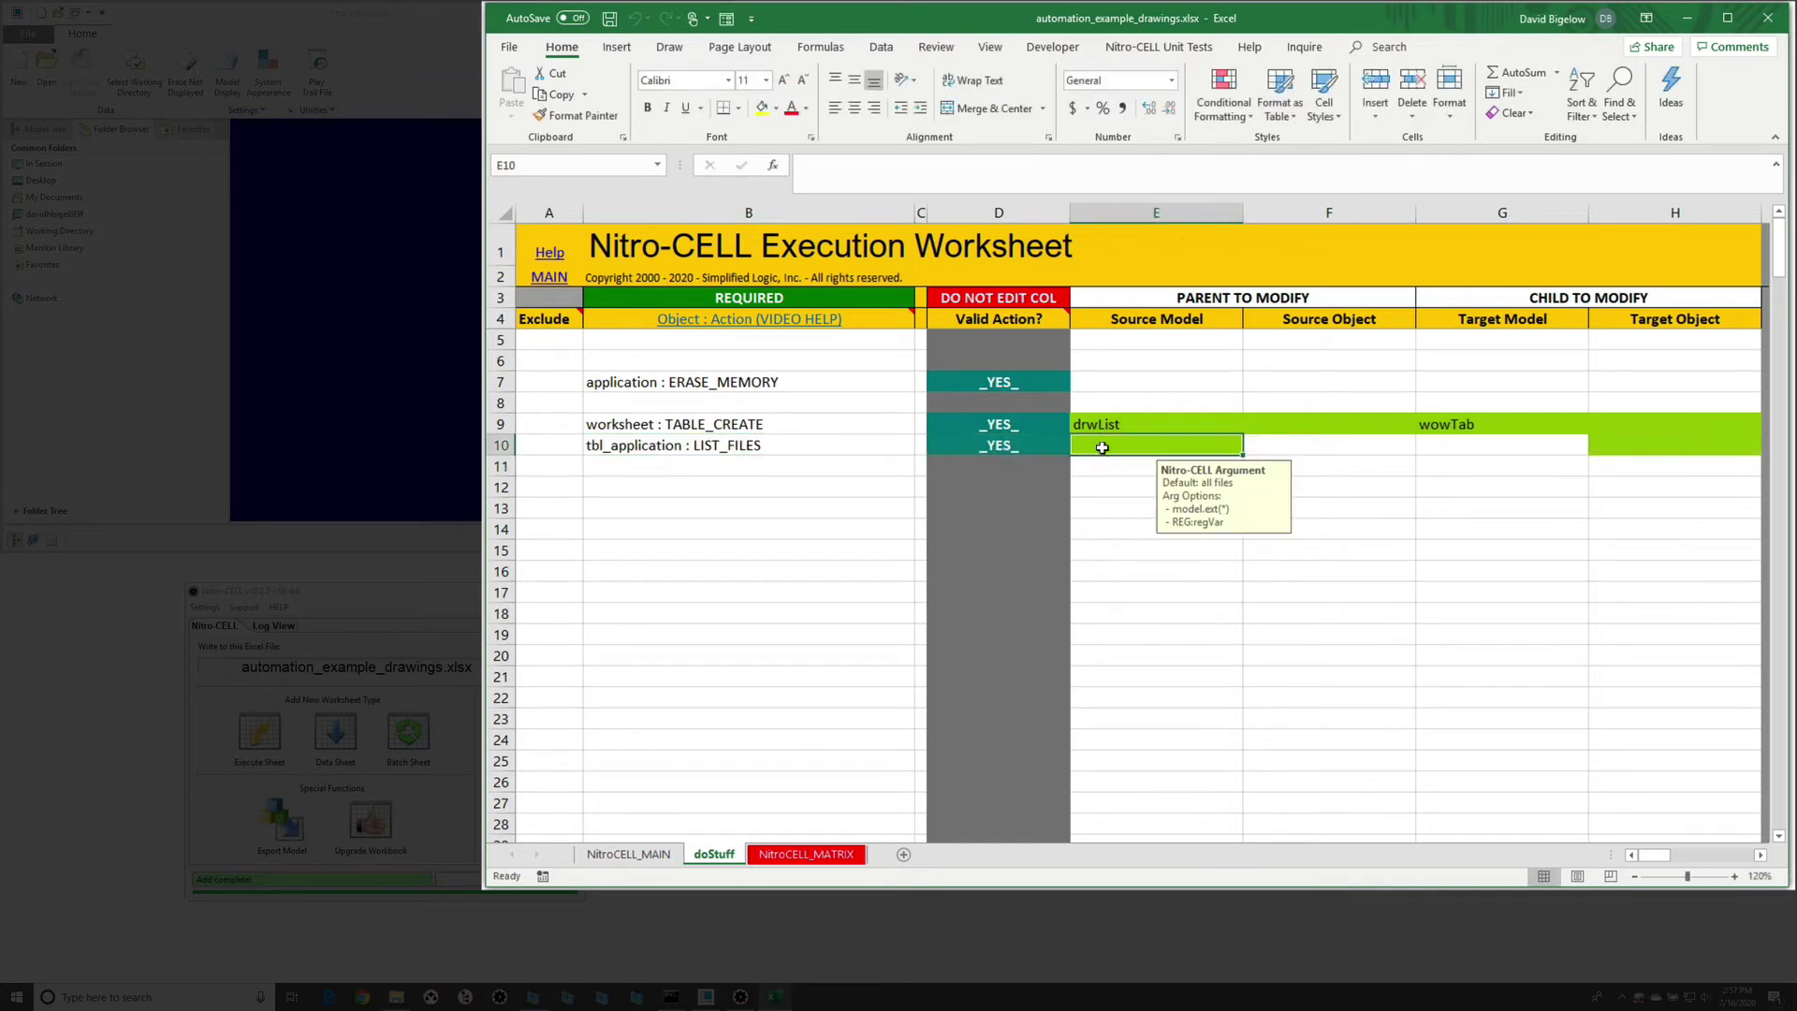
pyautogui.write('*.drw')
pyautogui.press('Return')
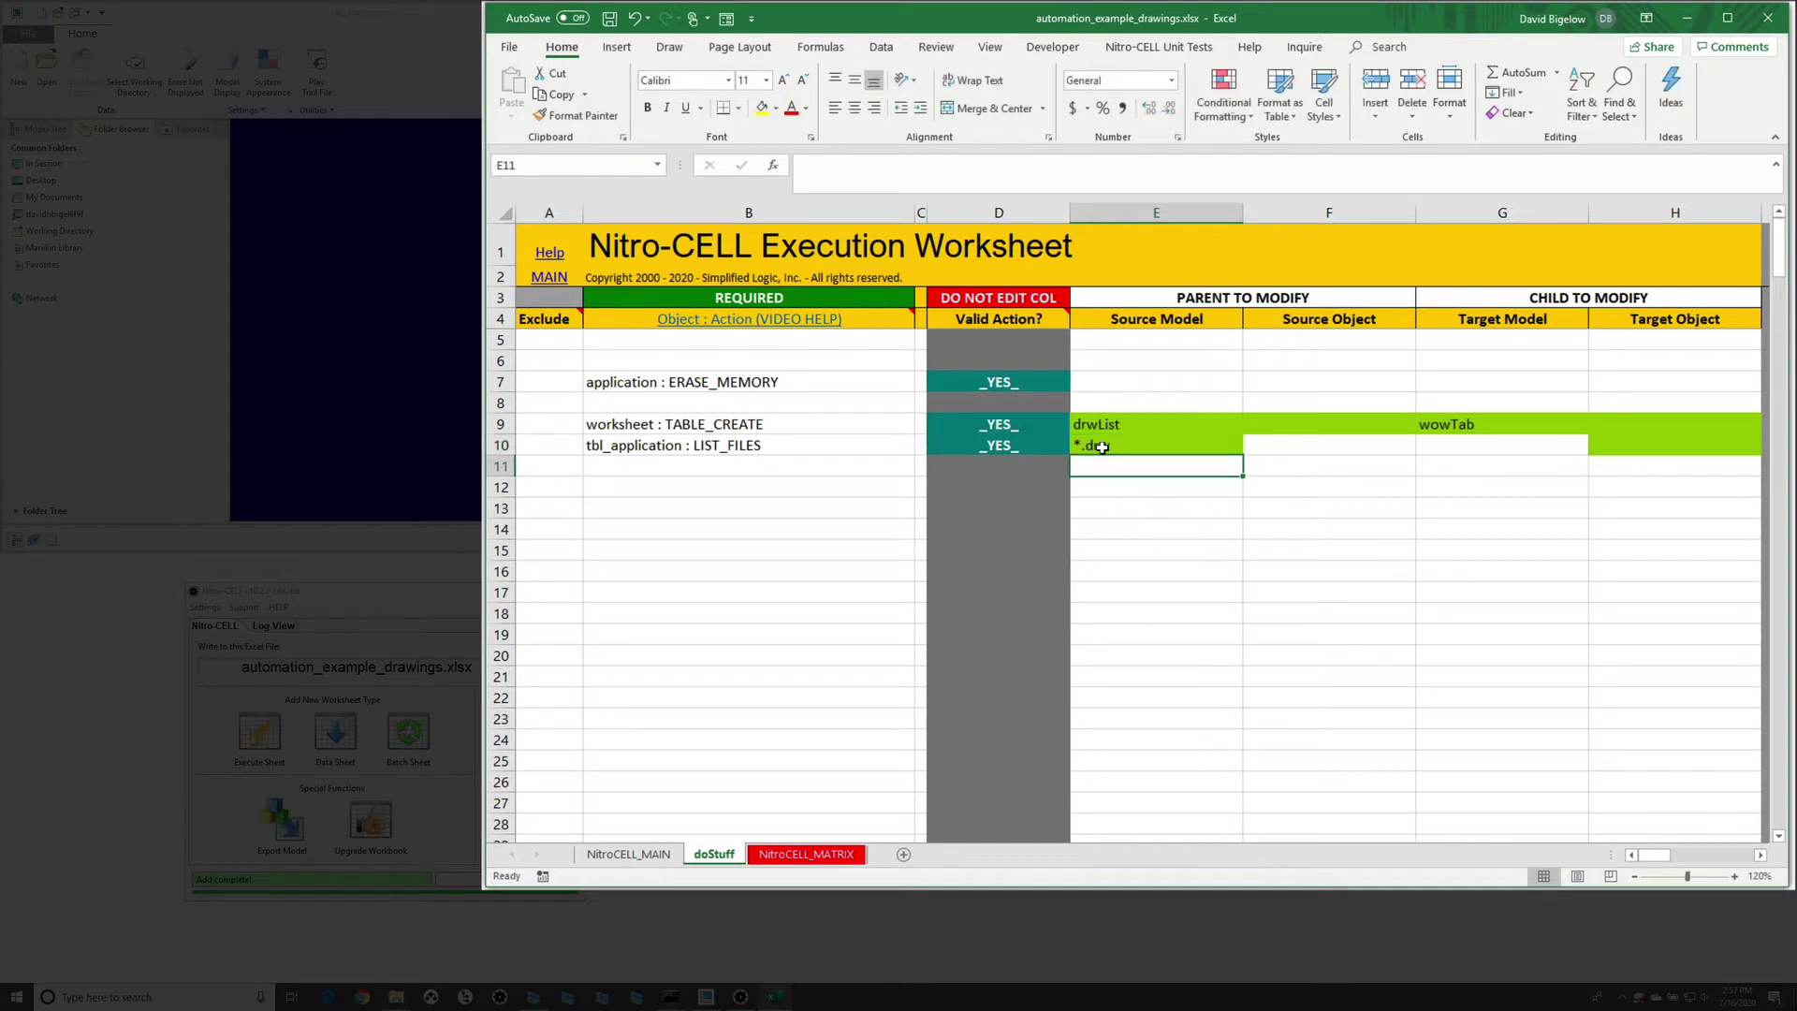
pyautogui.click(1113, 427)
pyautogui.hotkey('ctrl', 'c')
pyautogui.click(1596, 448)
pyautogui.press('Return')
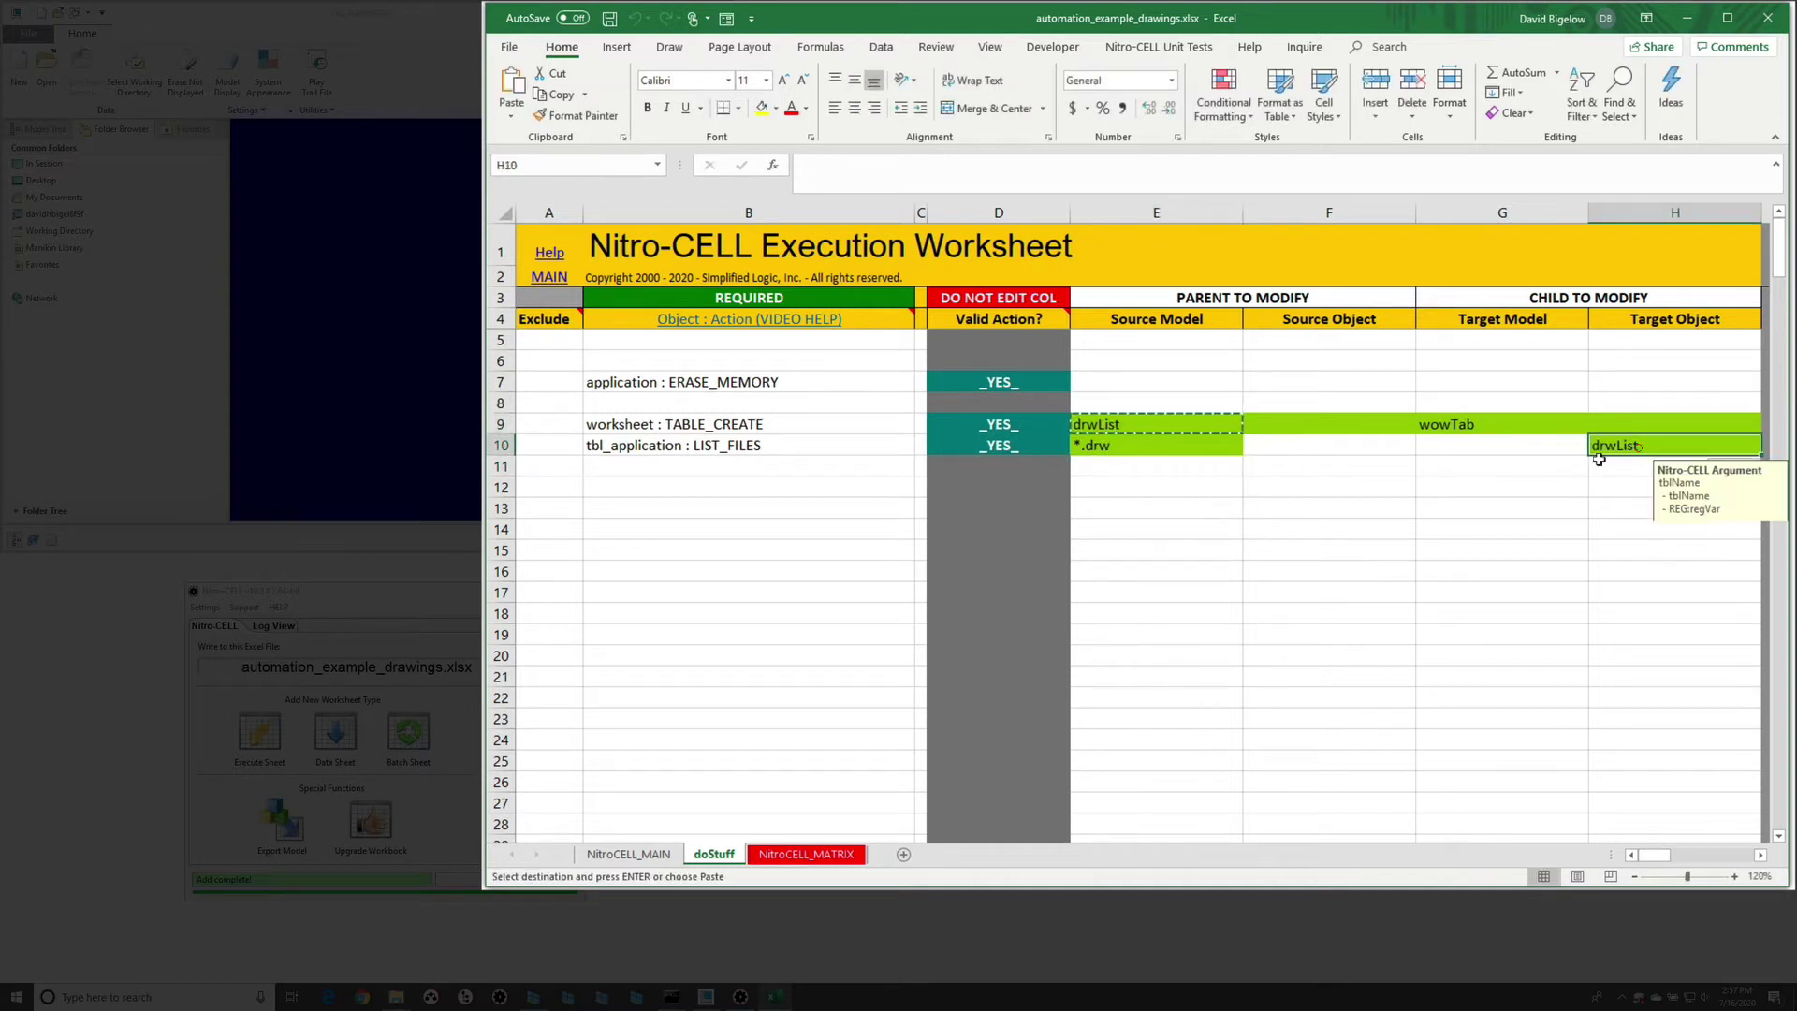
pyautogui.click(1485, 487)
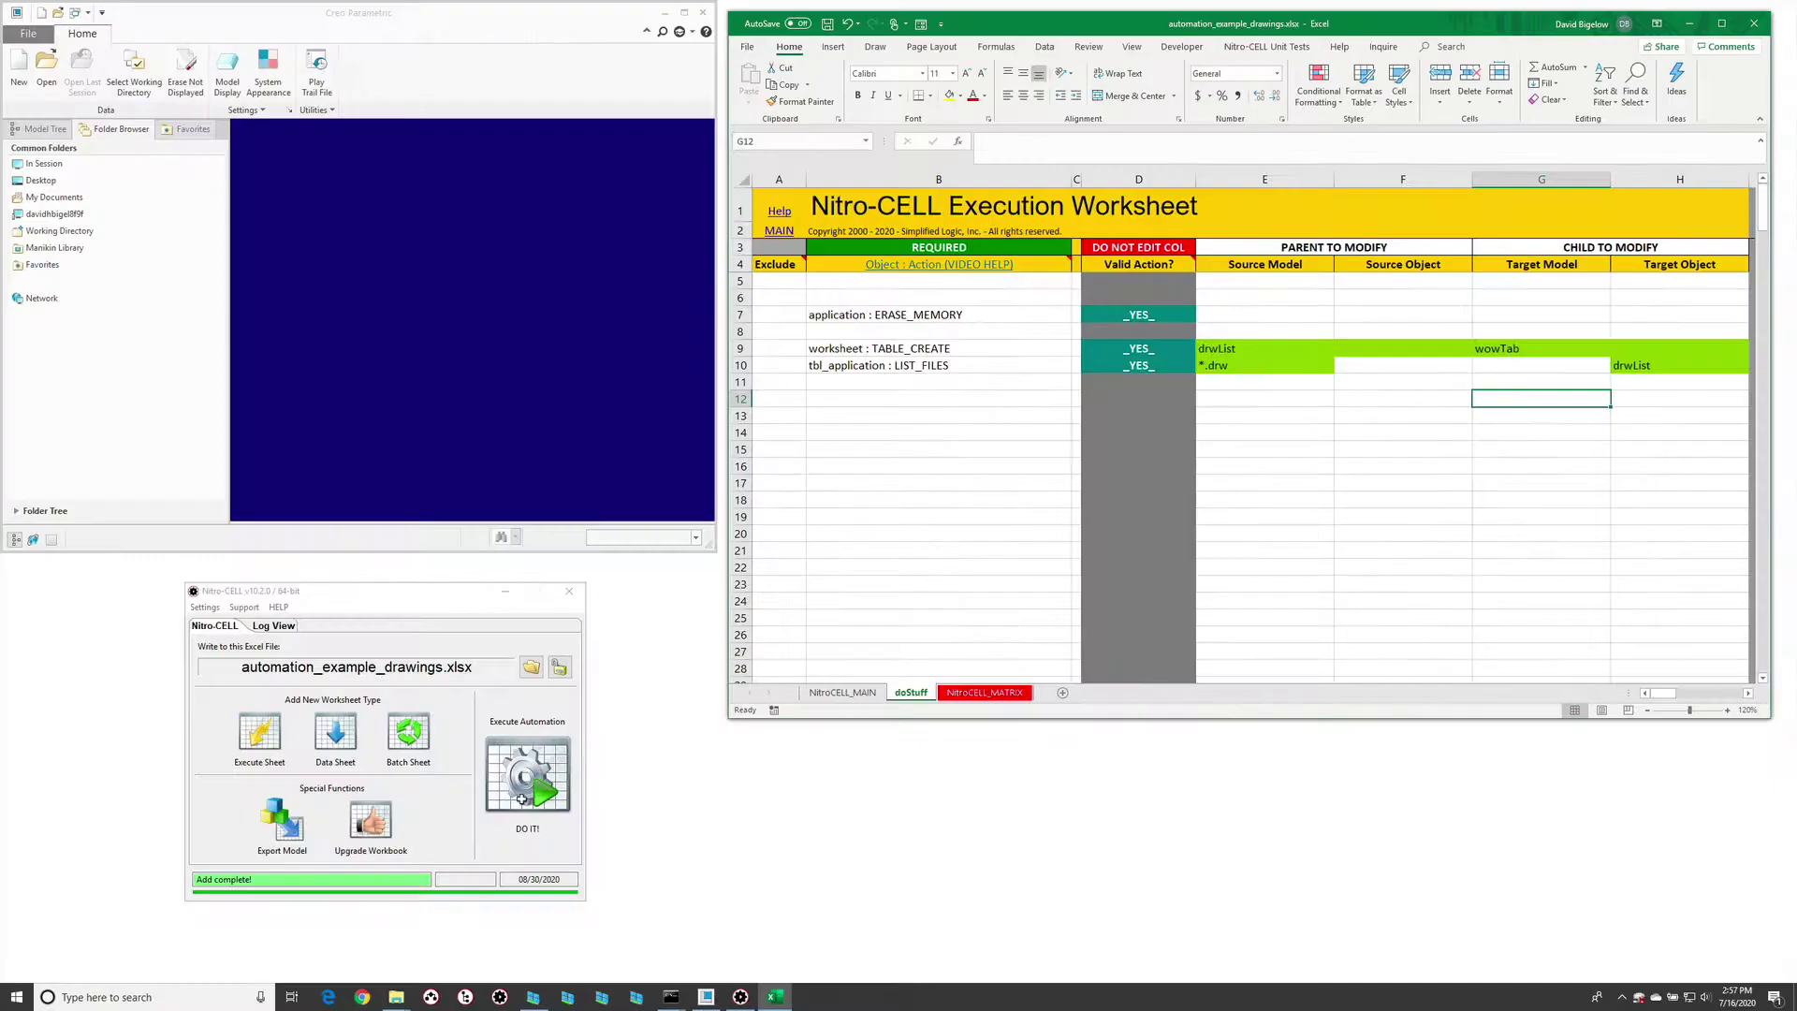
# - Execute the Nitro-CELL automation and fit columns A and B of the generated wowTab sheet to their contents
pyautogui.click(526, 781)
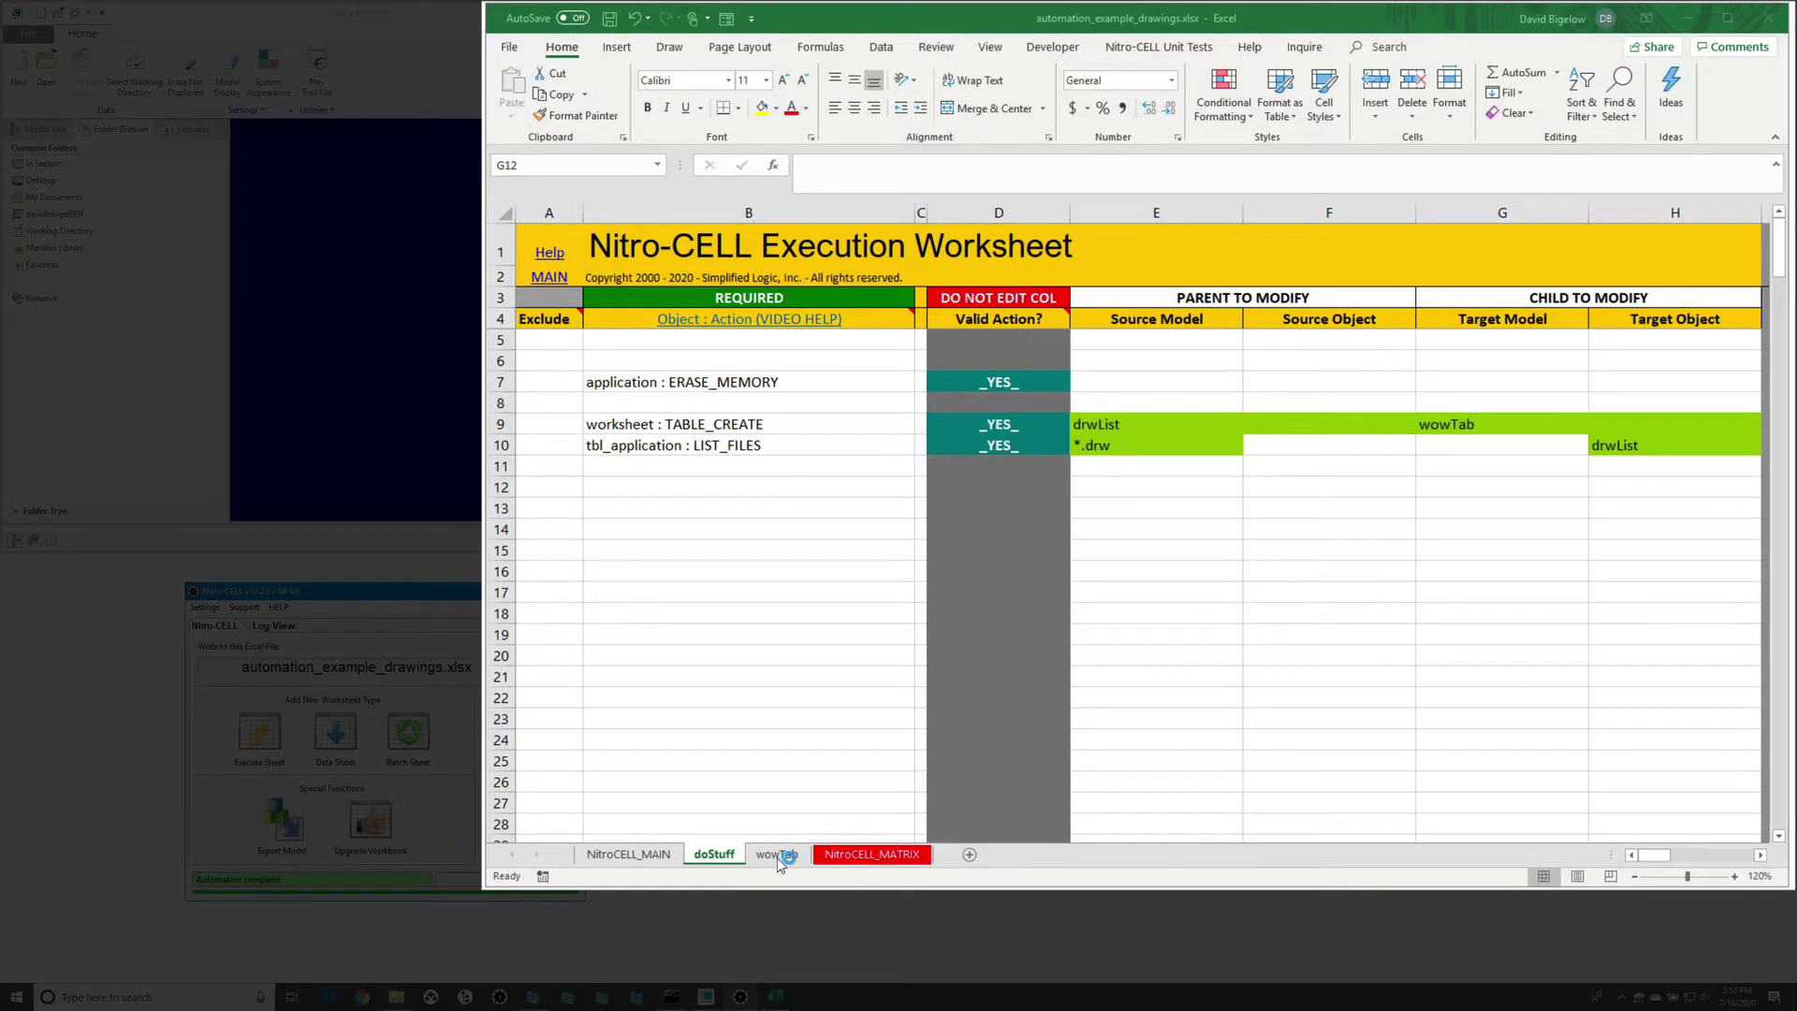
pyautogui.click(777, 854)
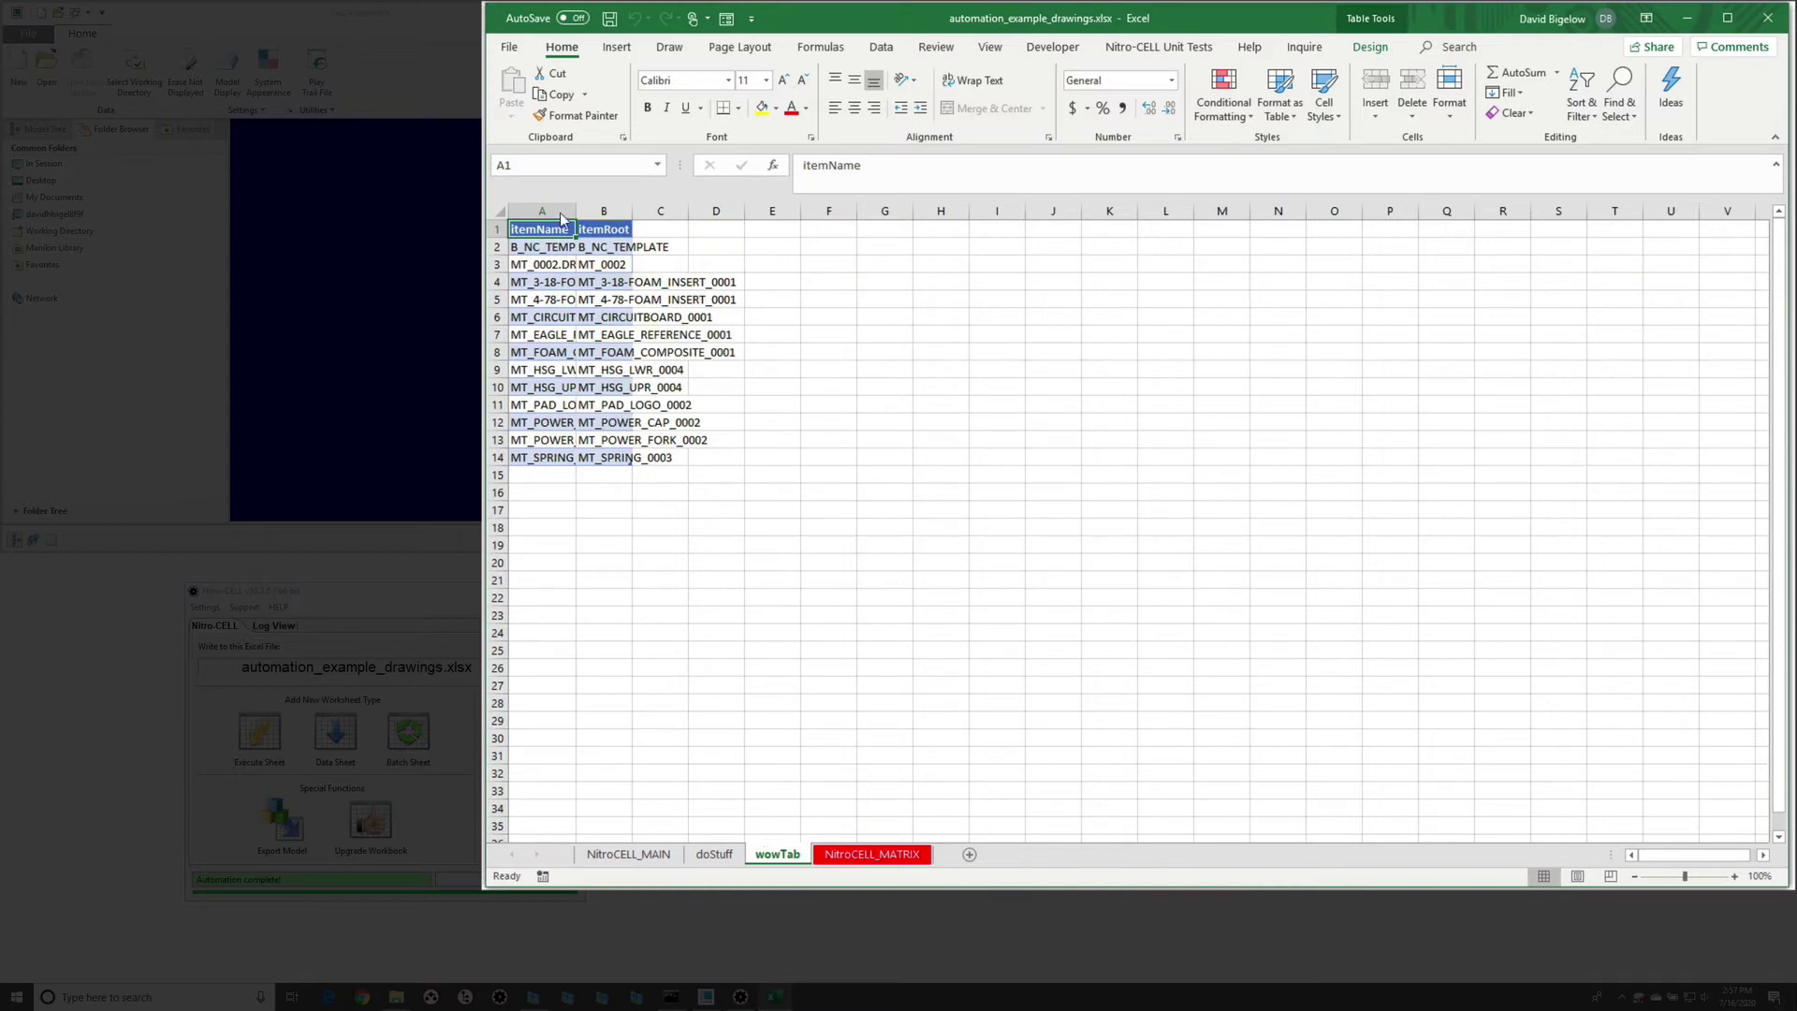
pyautogui.moveTo(560, 213); pyautogui.dragTo(617, 212)
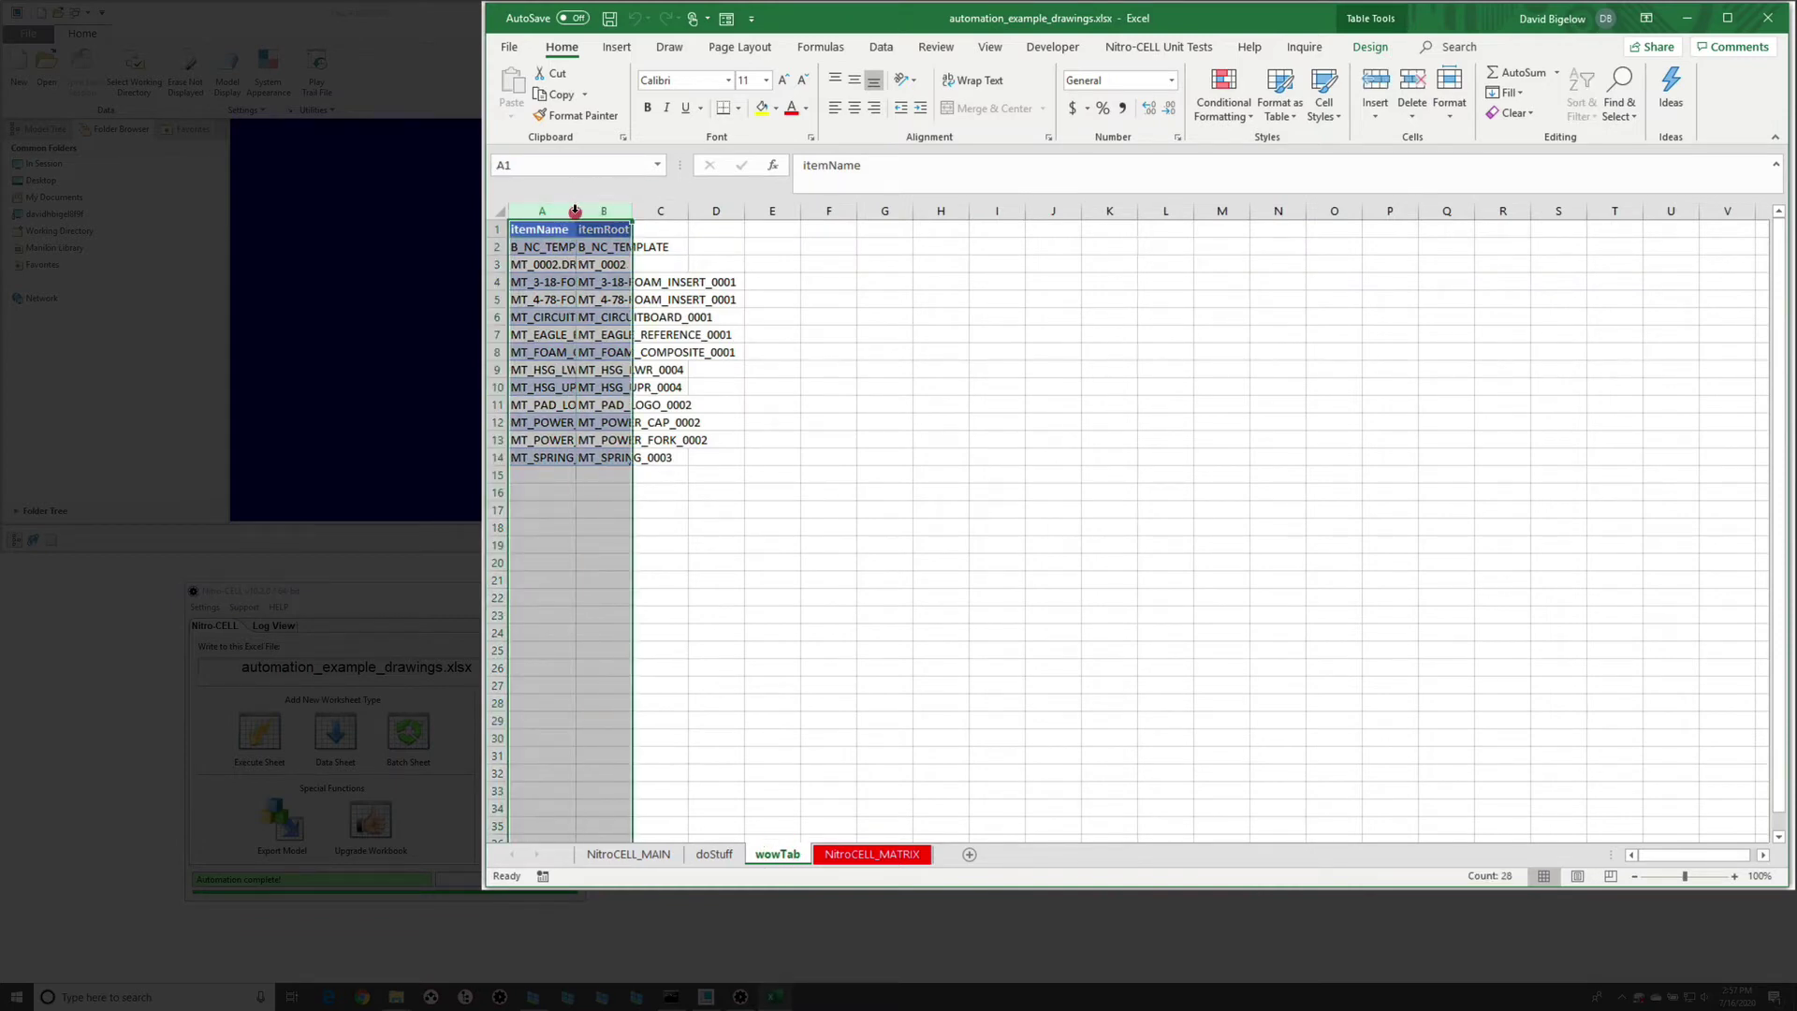
pyautogui.doubleClick(574, 211)
pyautogui.click(797, 384)
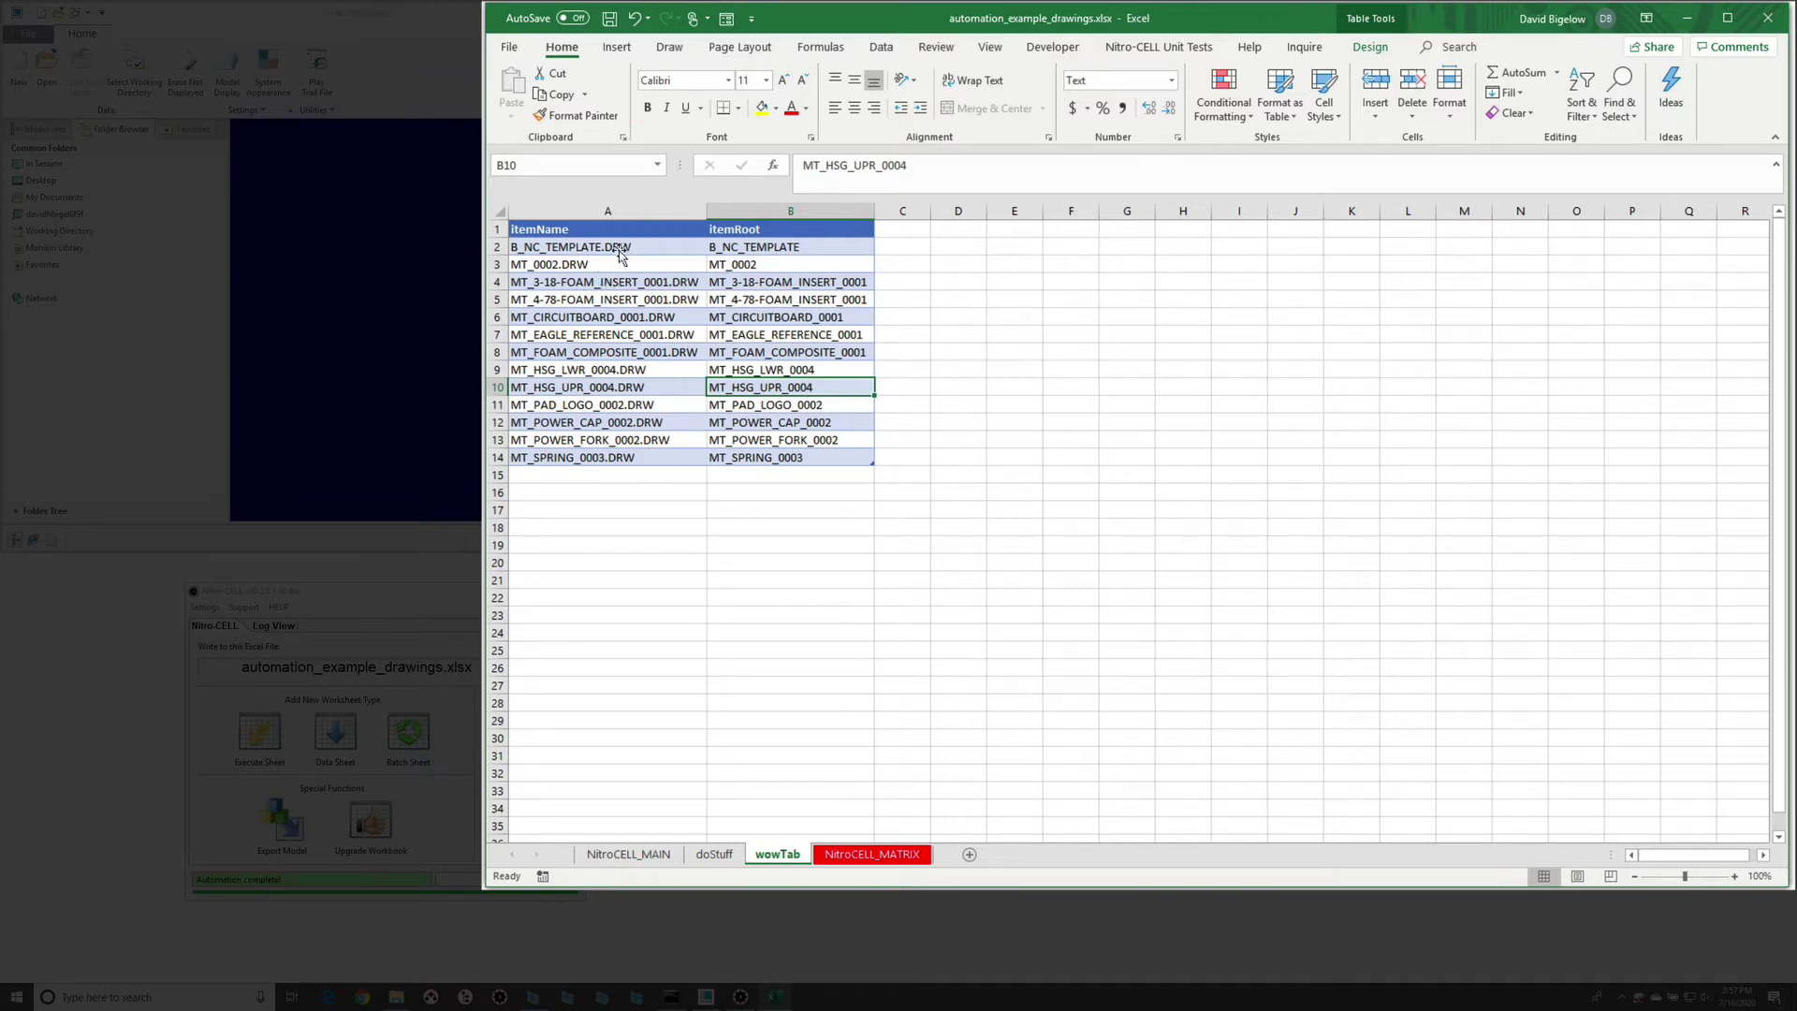
pyautogui.click(838, 350)
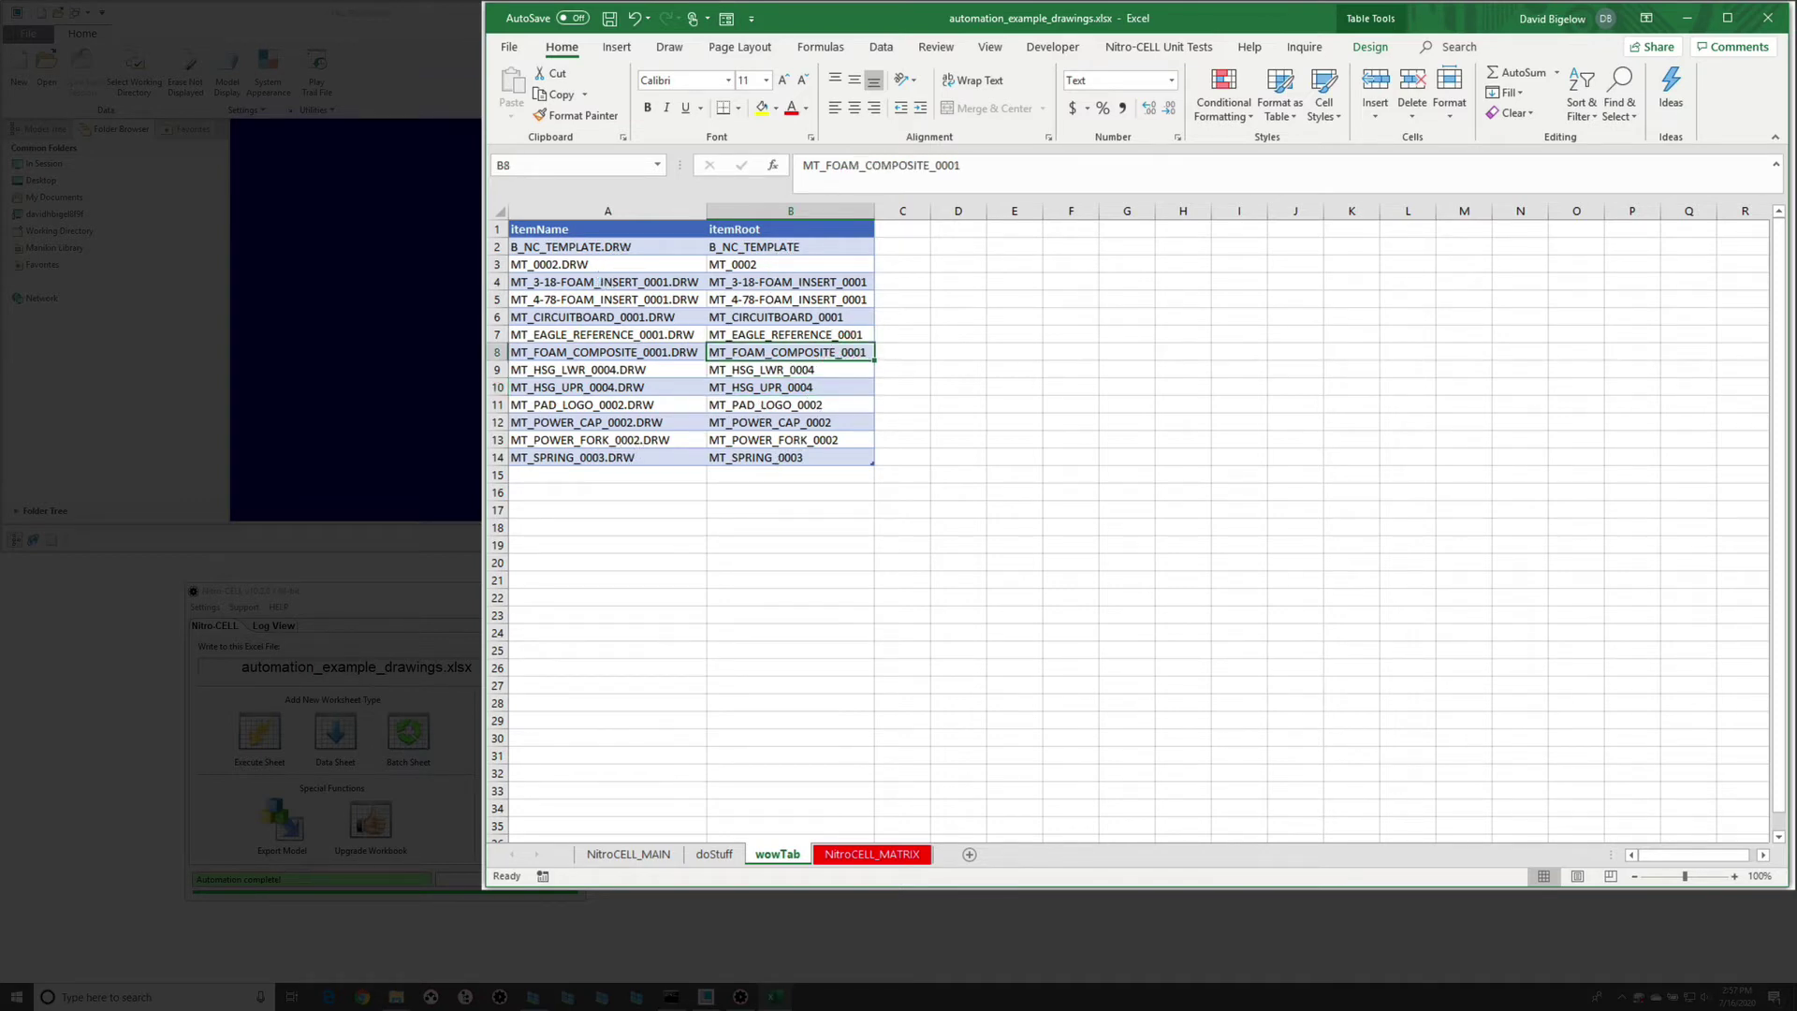
# - Return to the doStuff sheet, then switch to Creo and check which files are in session
pyautogui.click(711, 854)
pyautogui.click(722, 514)
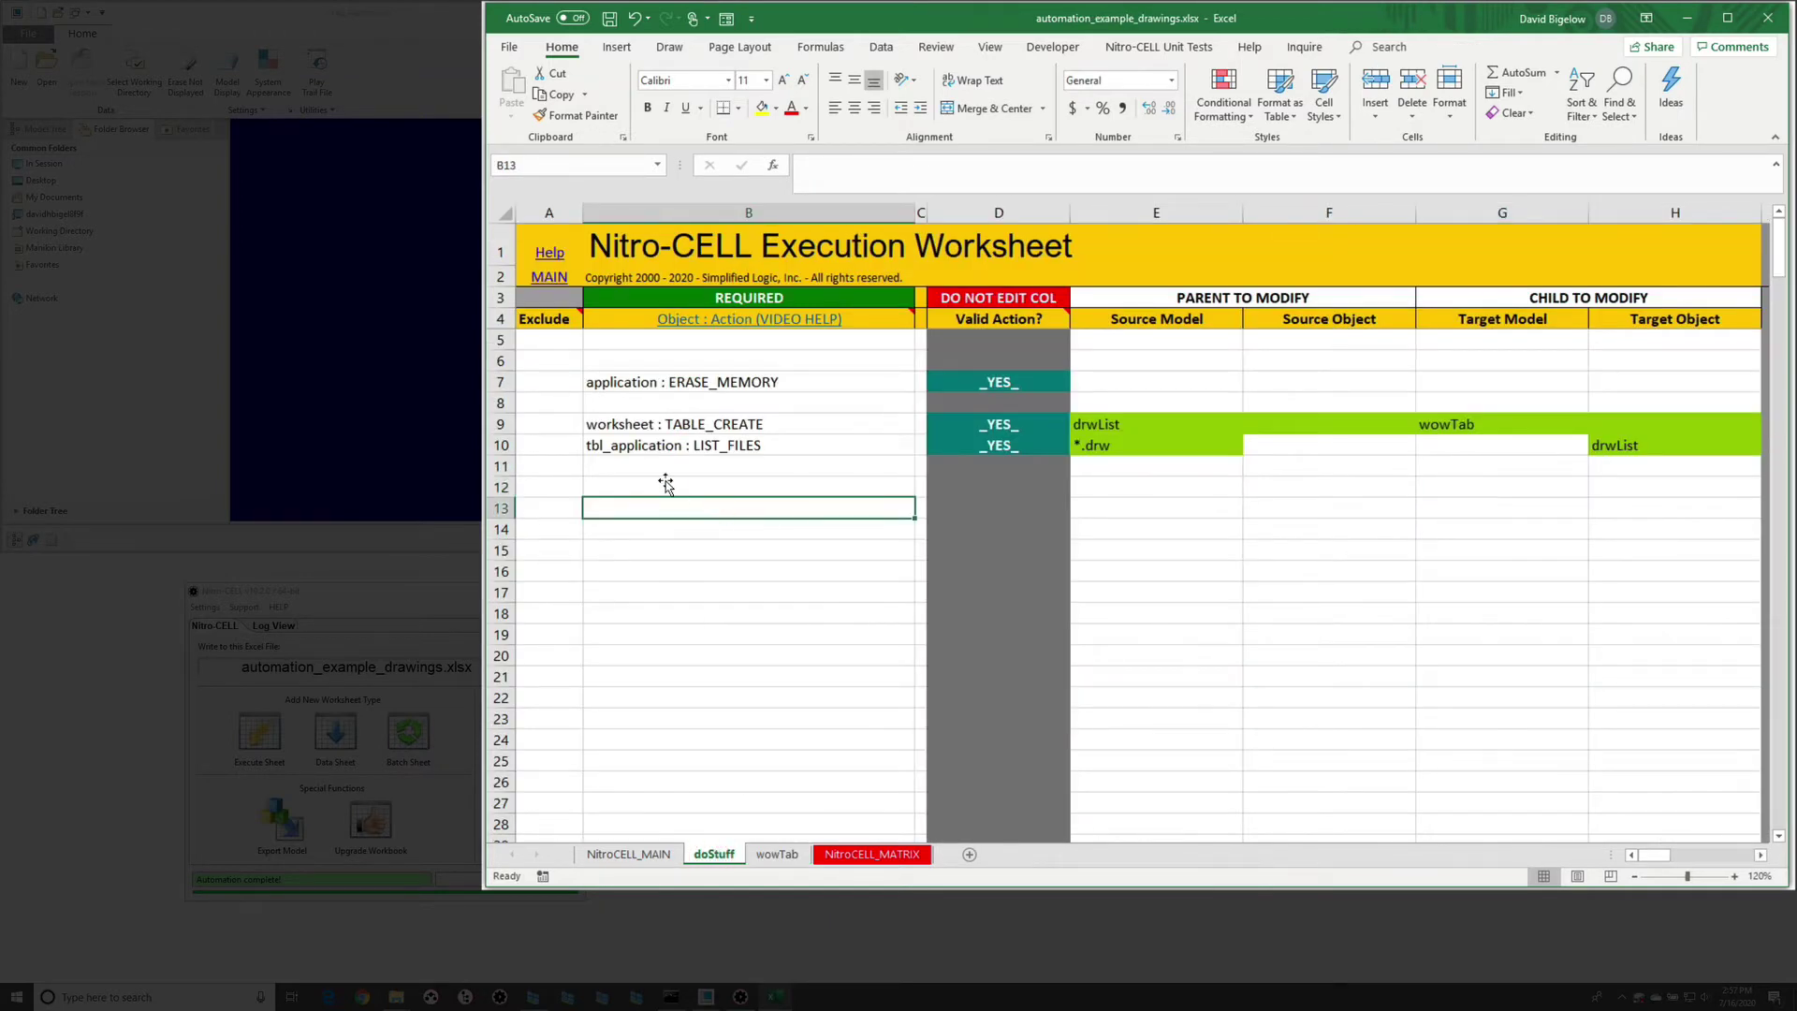
pyautogui.click(665, 481)
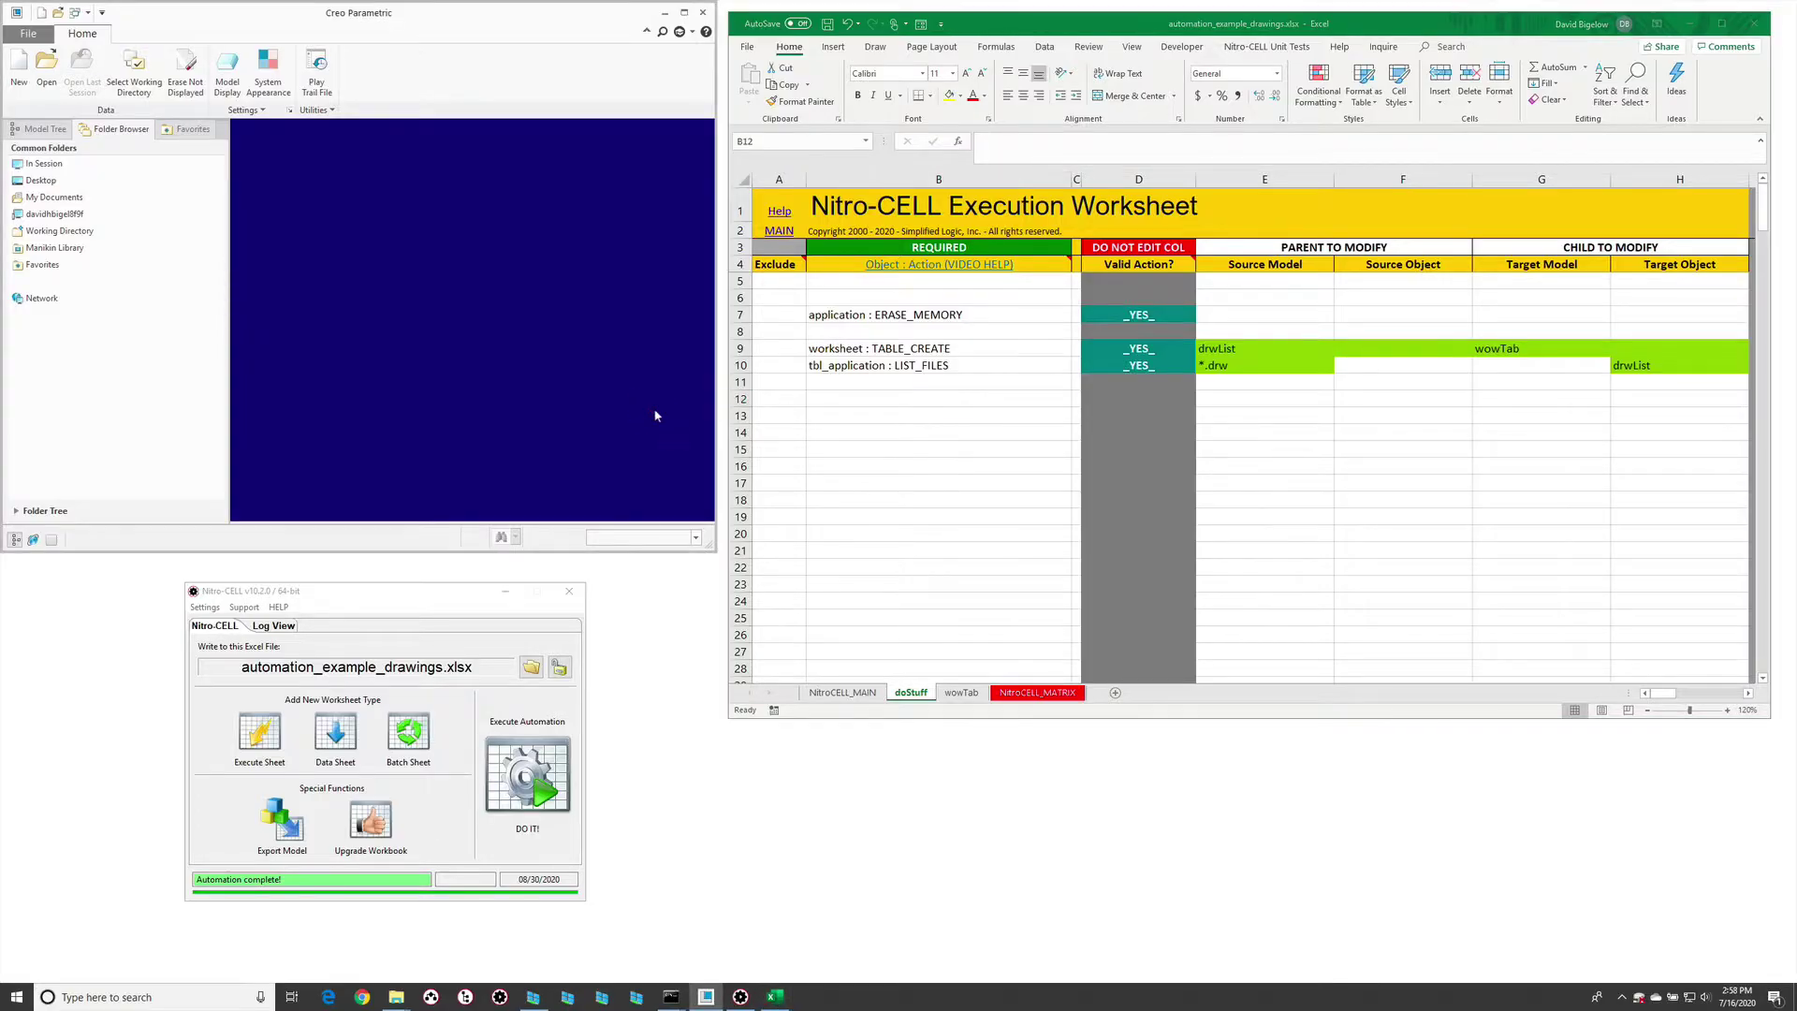
pyautogui.click(46, 66)
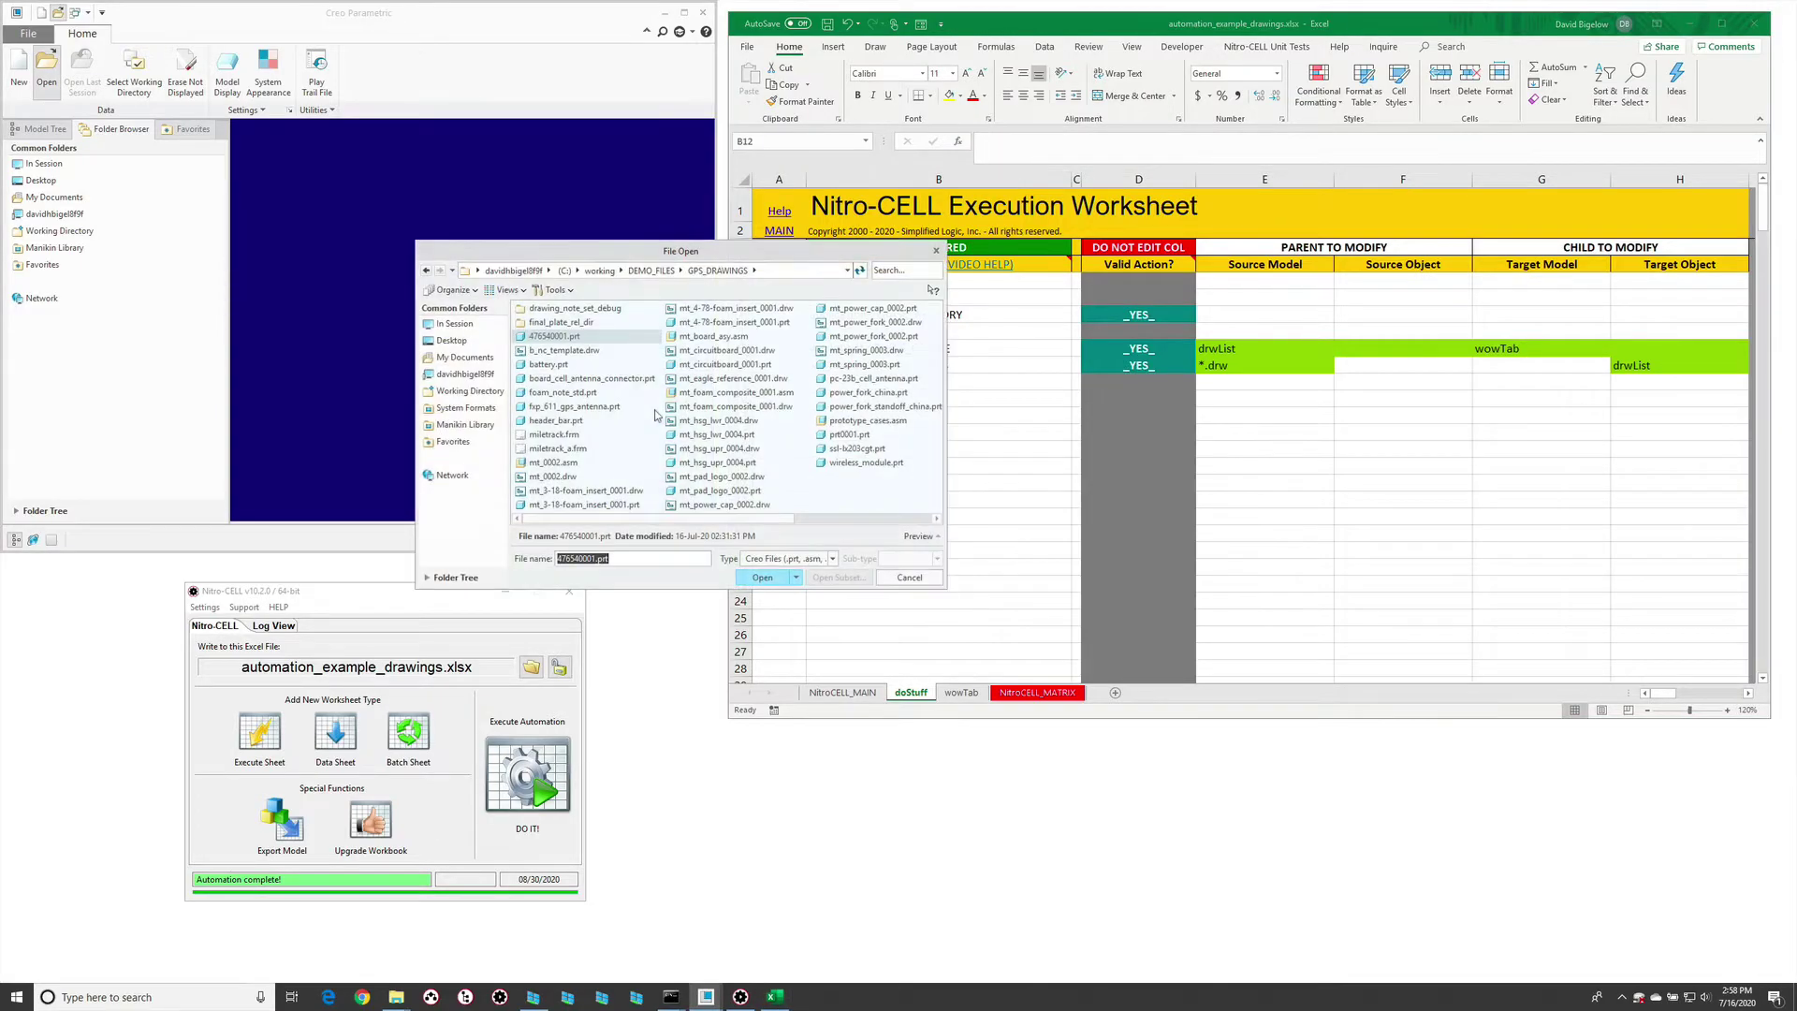
pyautogui.click(453, 329)
pyautogui.click(910, 577)
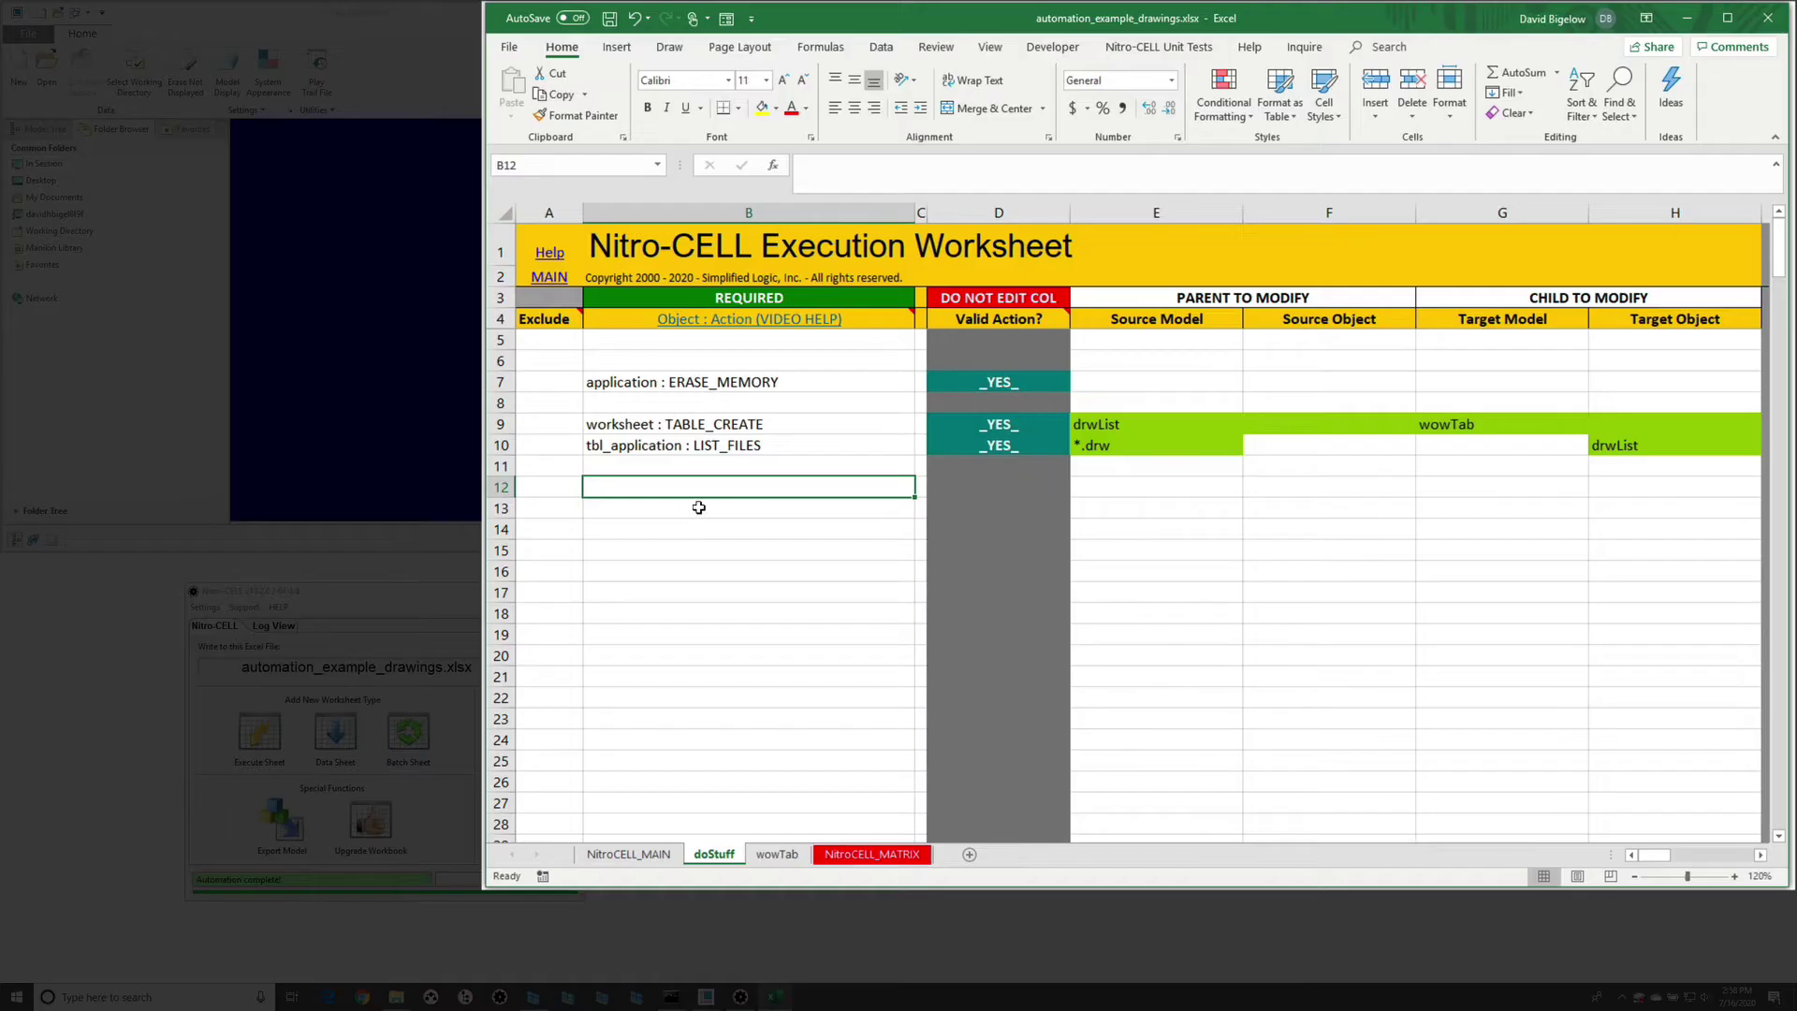
# - In Excel, enter the nc_command action tbl_model : OPEN in cell B13 of the doStuff sheet
pyautogui.click(698, 508)
pyautogui.write('=nc_command')
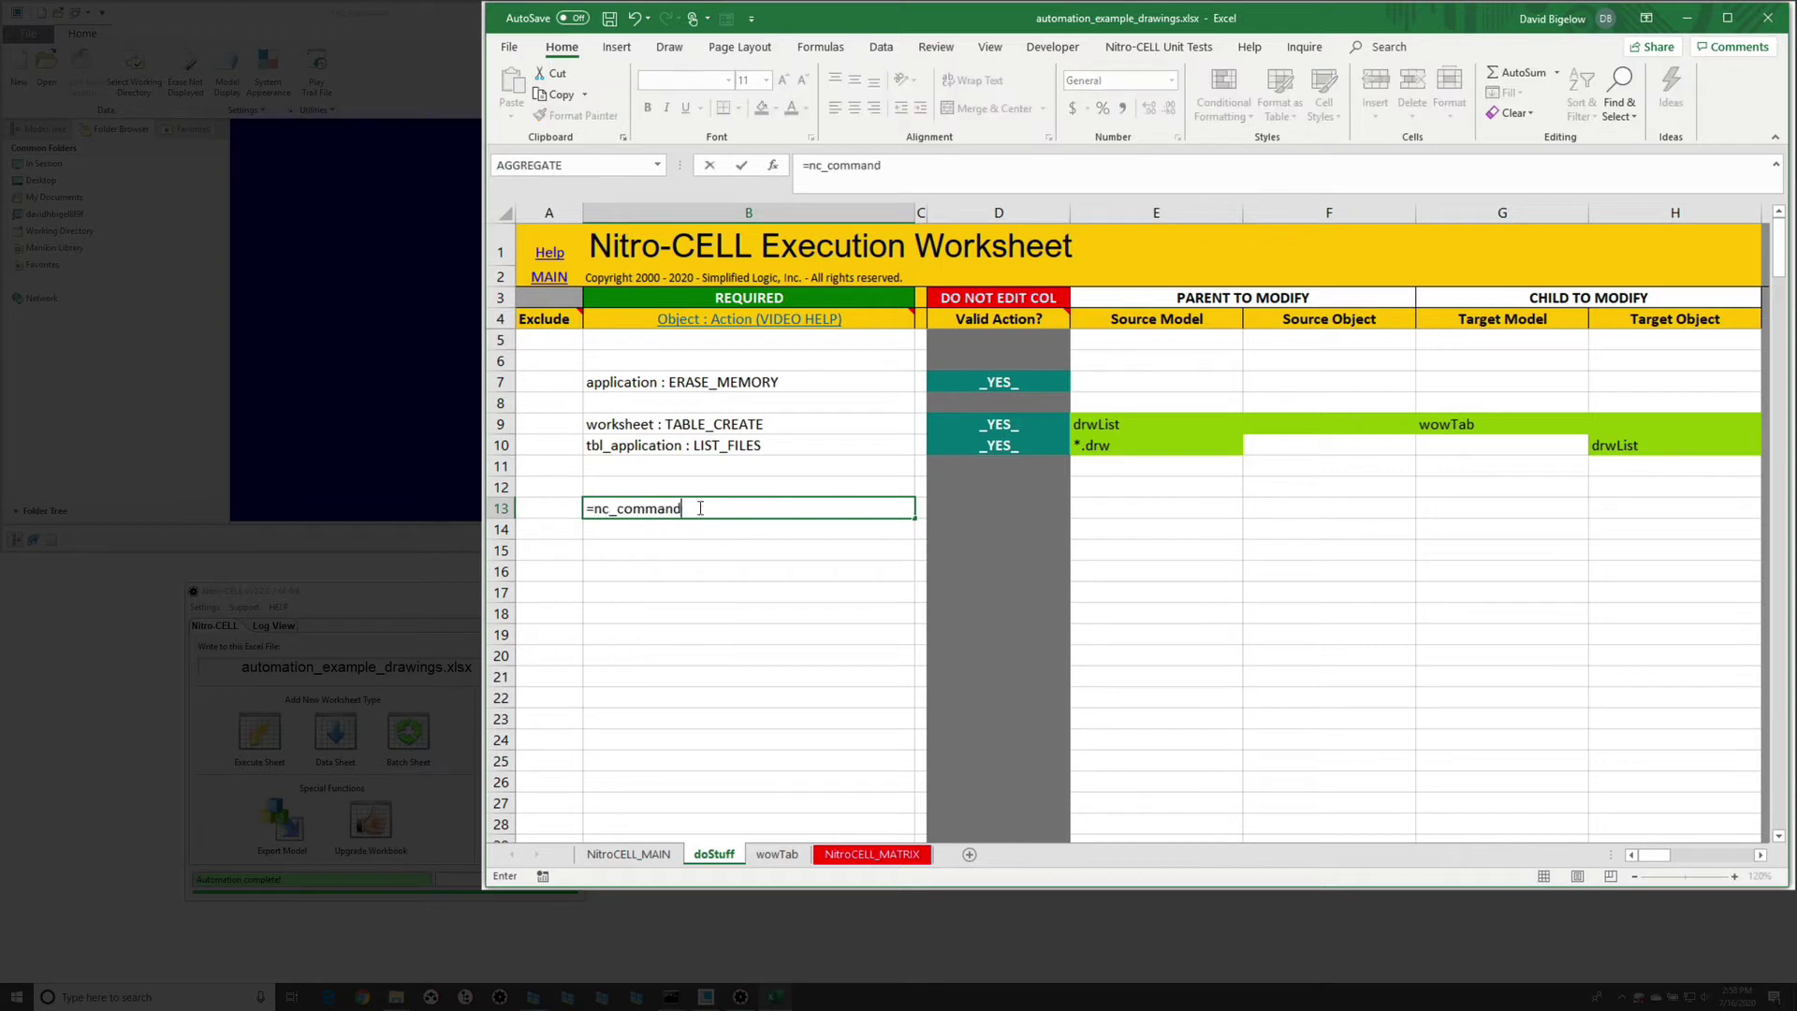
pyautogui.write('[tbl')
pyautogui.press('Down')
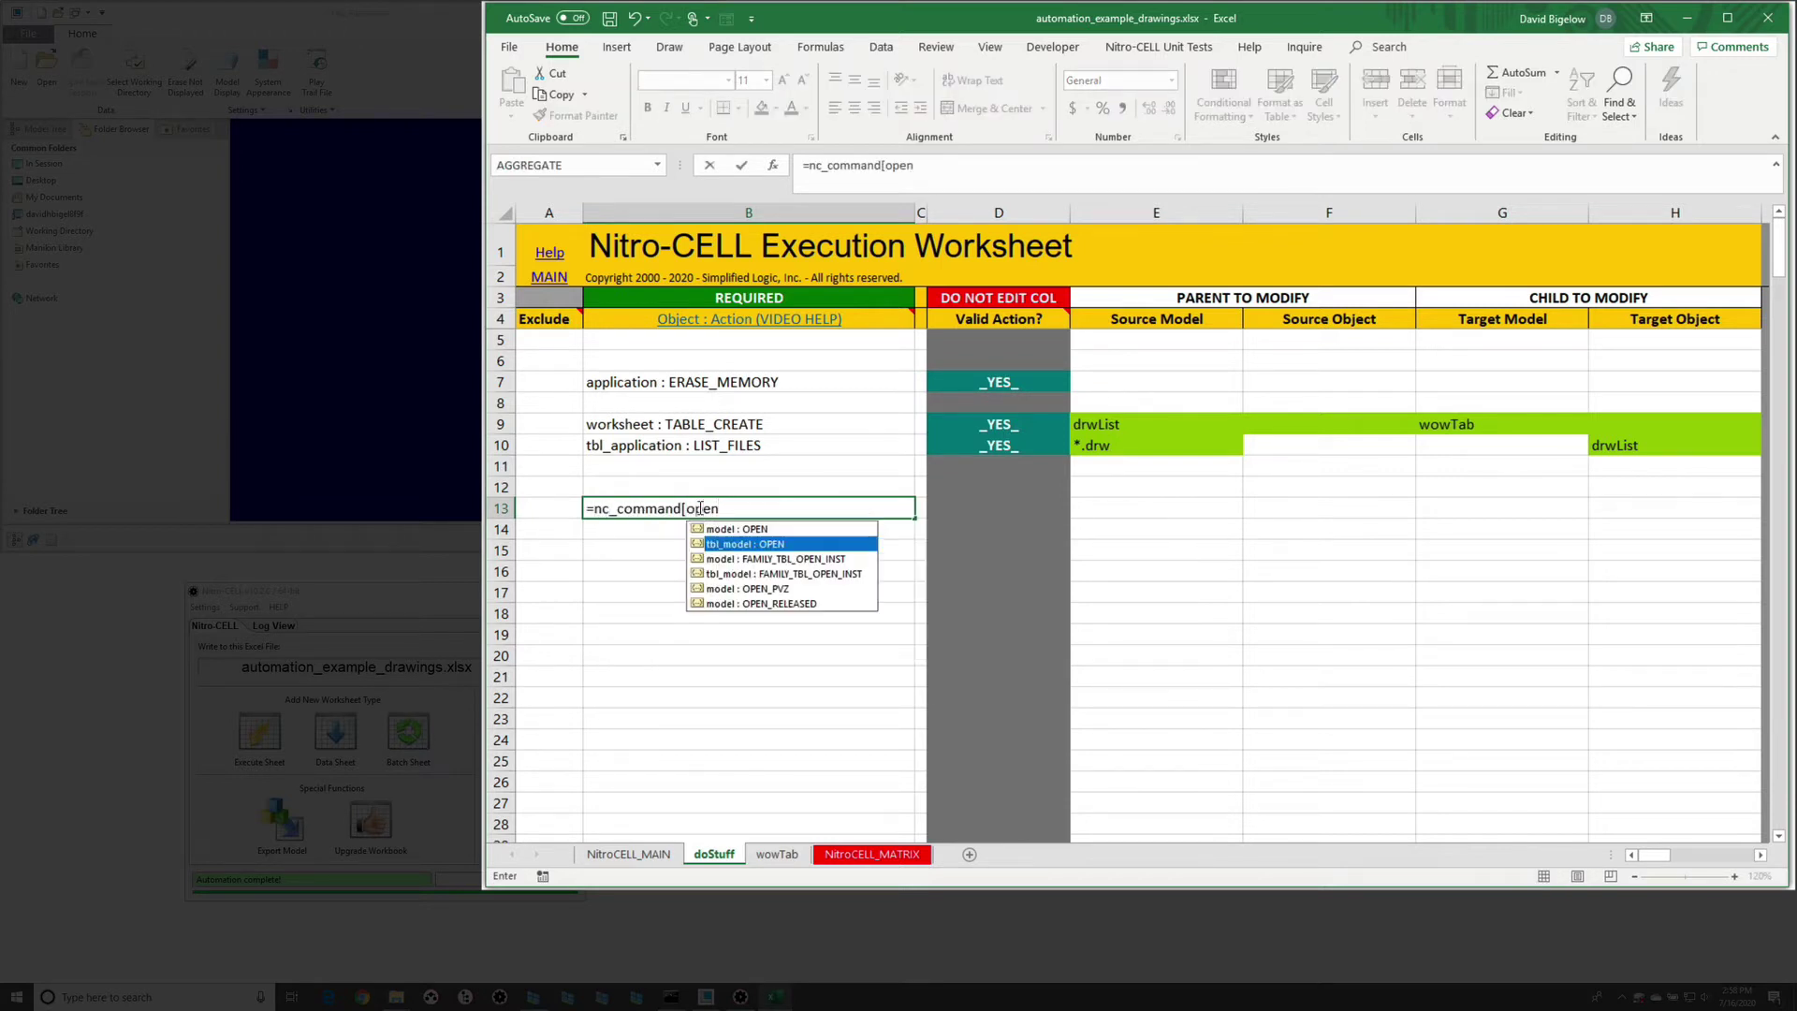
pyautogui.press('Tab')
pyautogui.write(']')
pyautogui.press('Return')
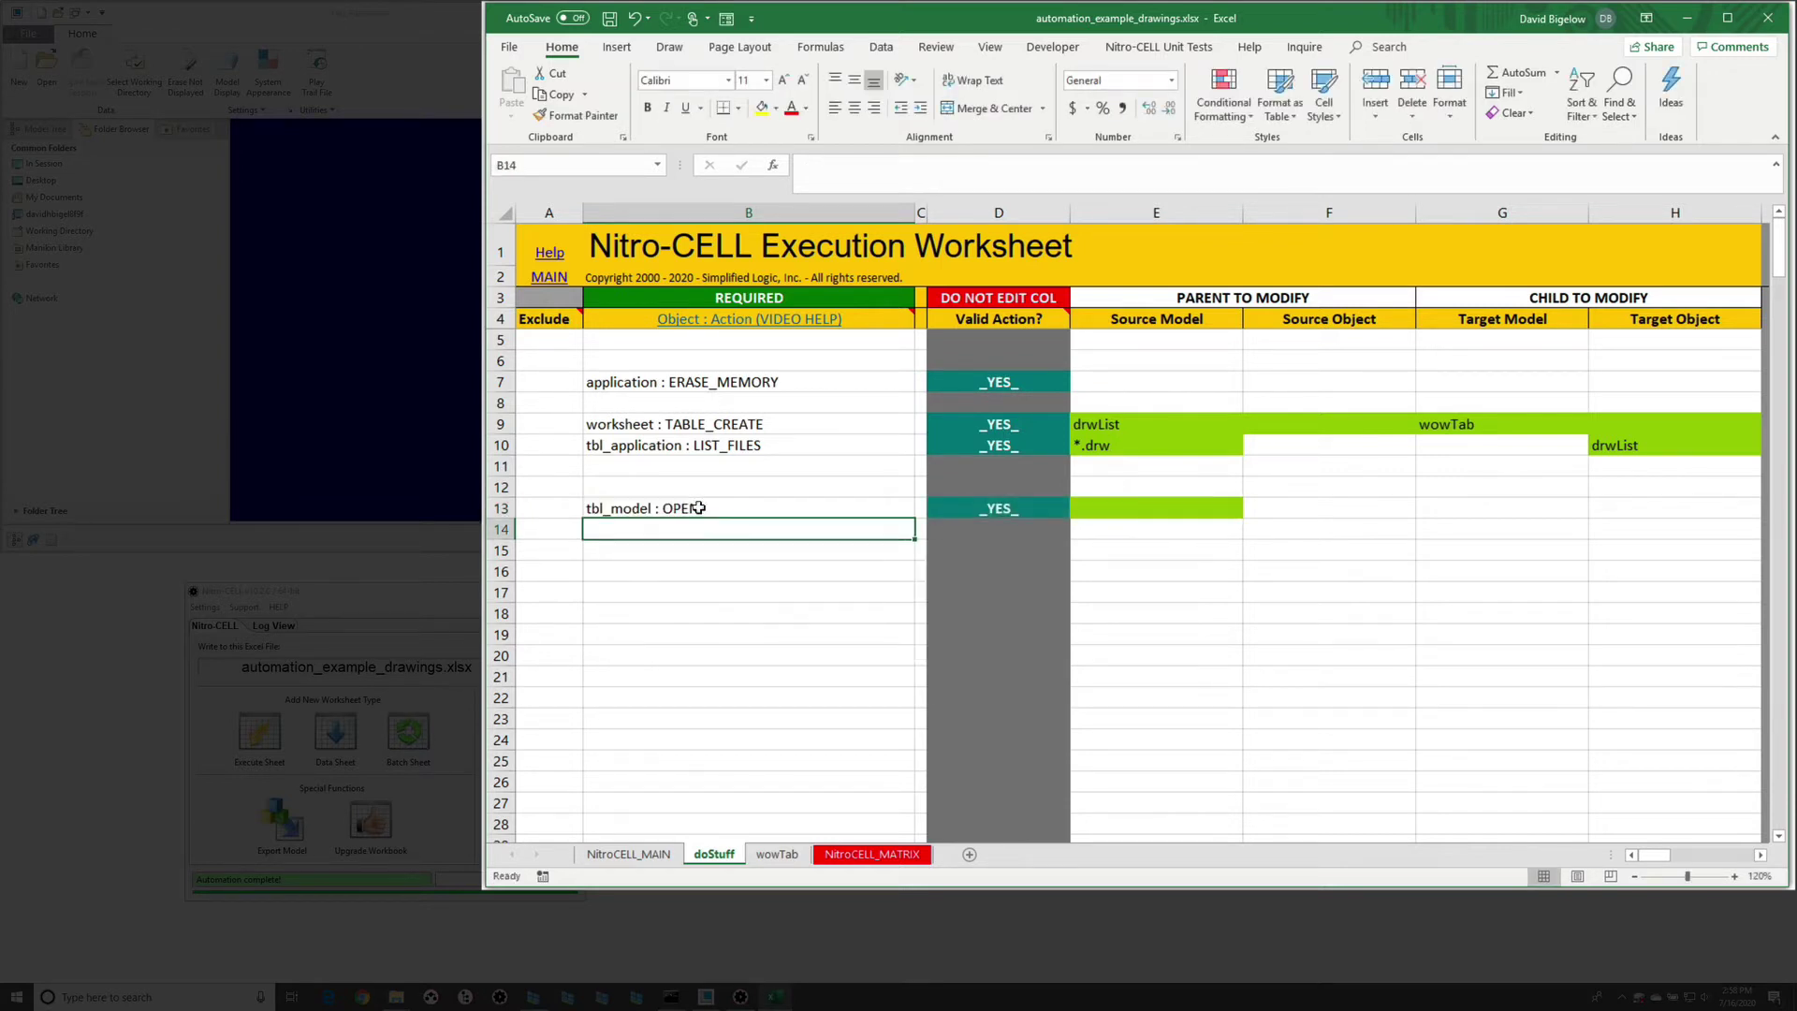
# - Set the tbl_model : OPEN row's source model to TBL:drwList
pyautogui.click(1160, 504)
pyautogui.write('TBL')
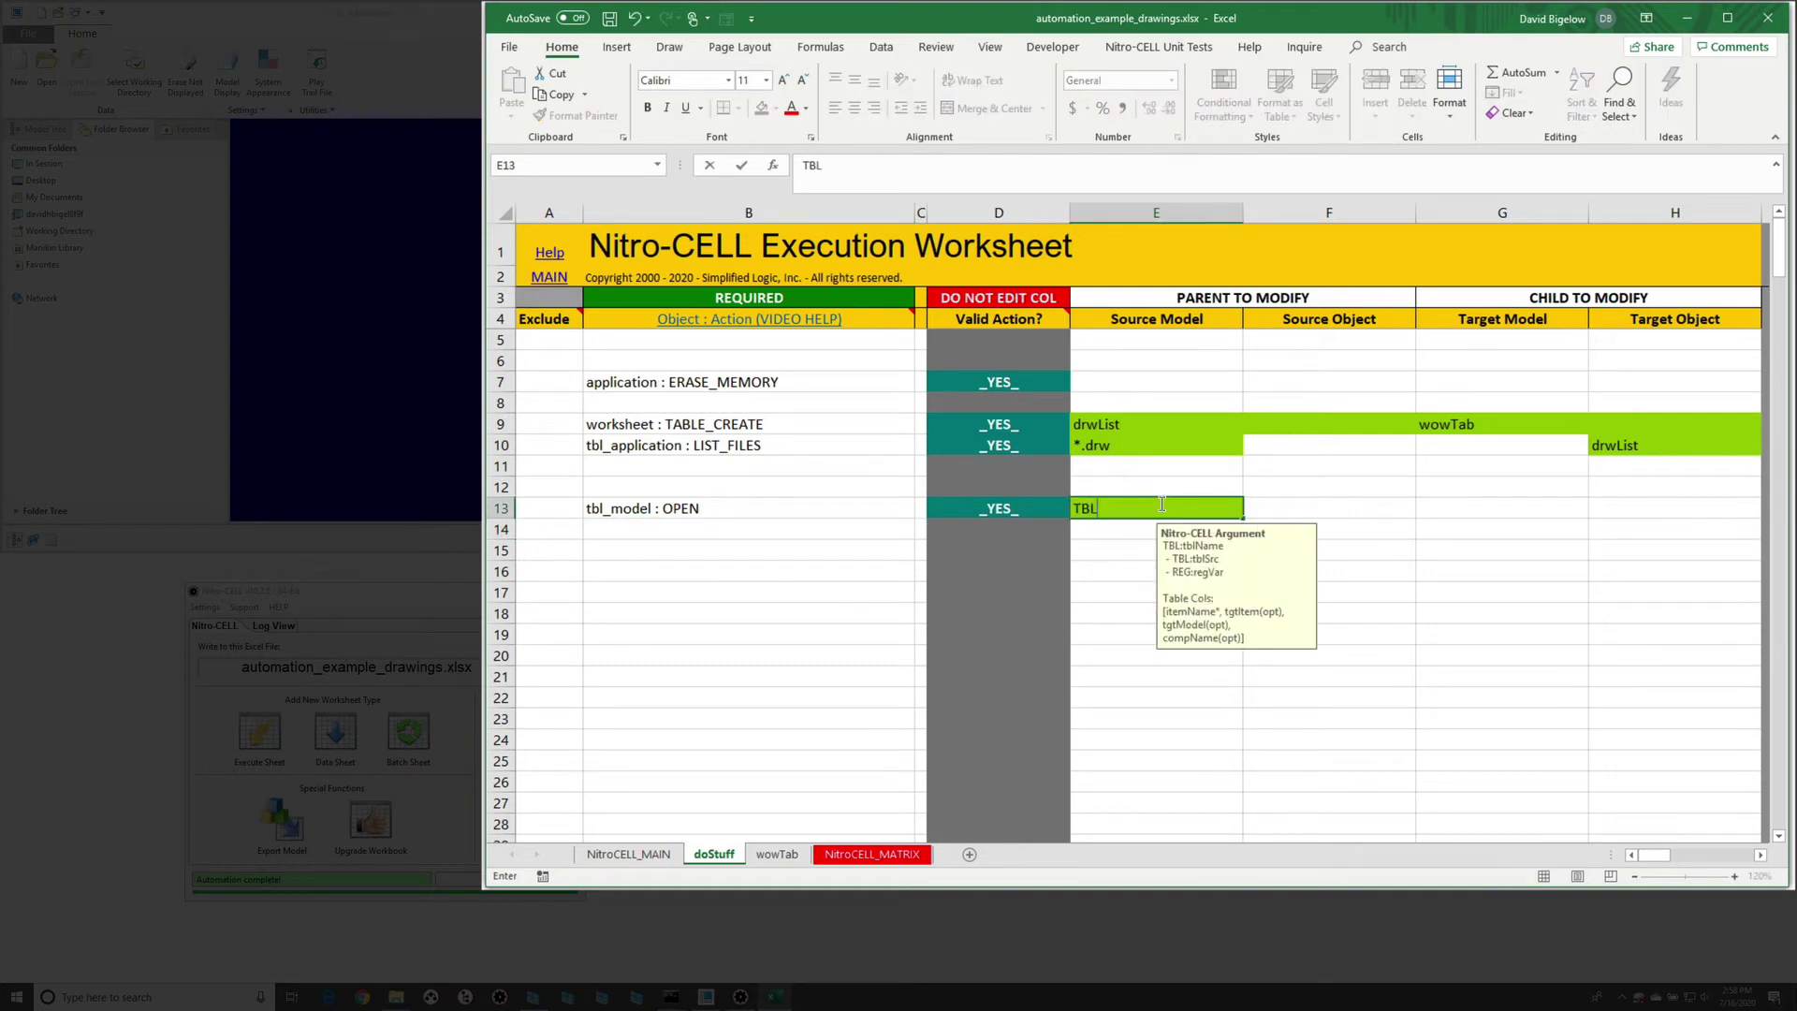
pyautogui.write(':drwList')
pyautogui.press('Return')
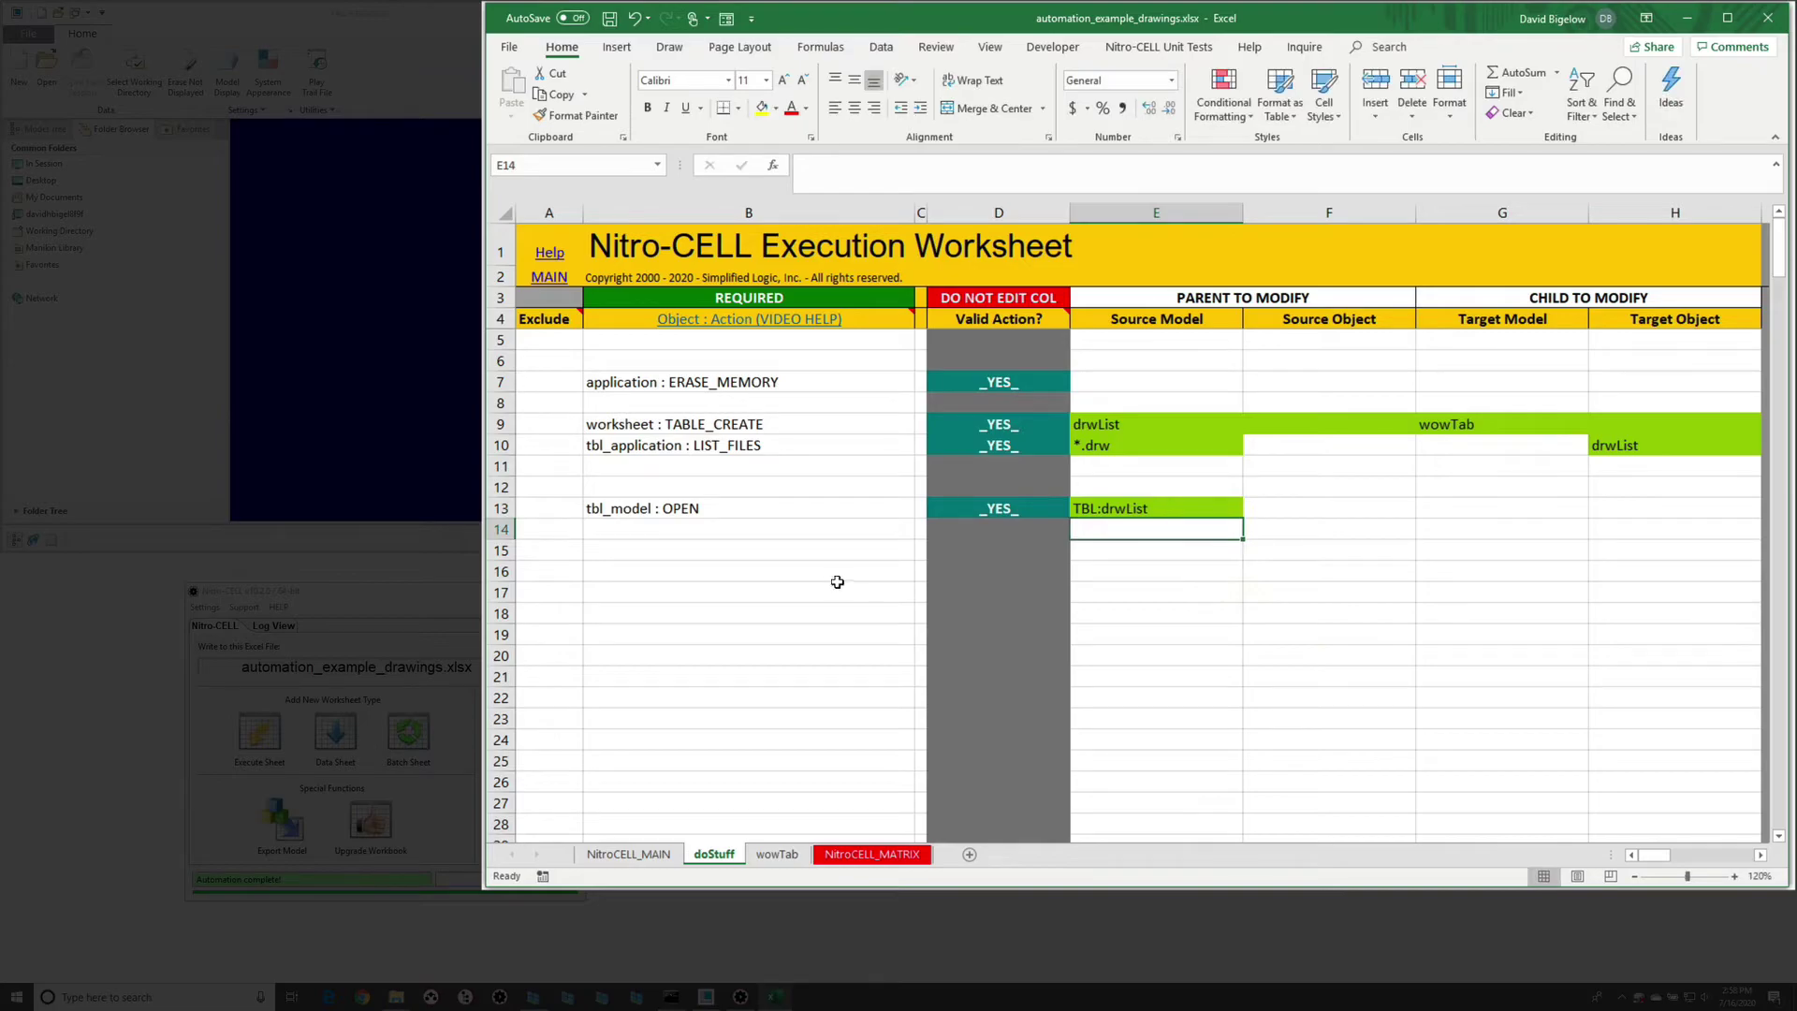
# - Execute the Nitro-CELL automation and check the in-session files in Creo
pyautogui.click(530, 797)
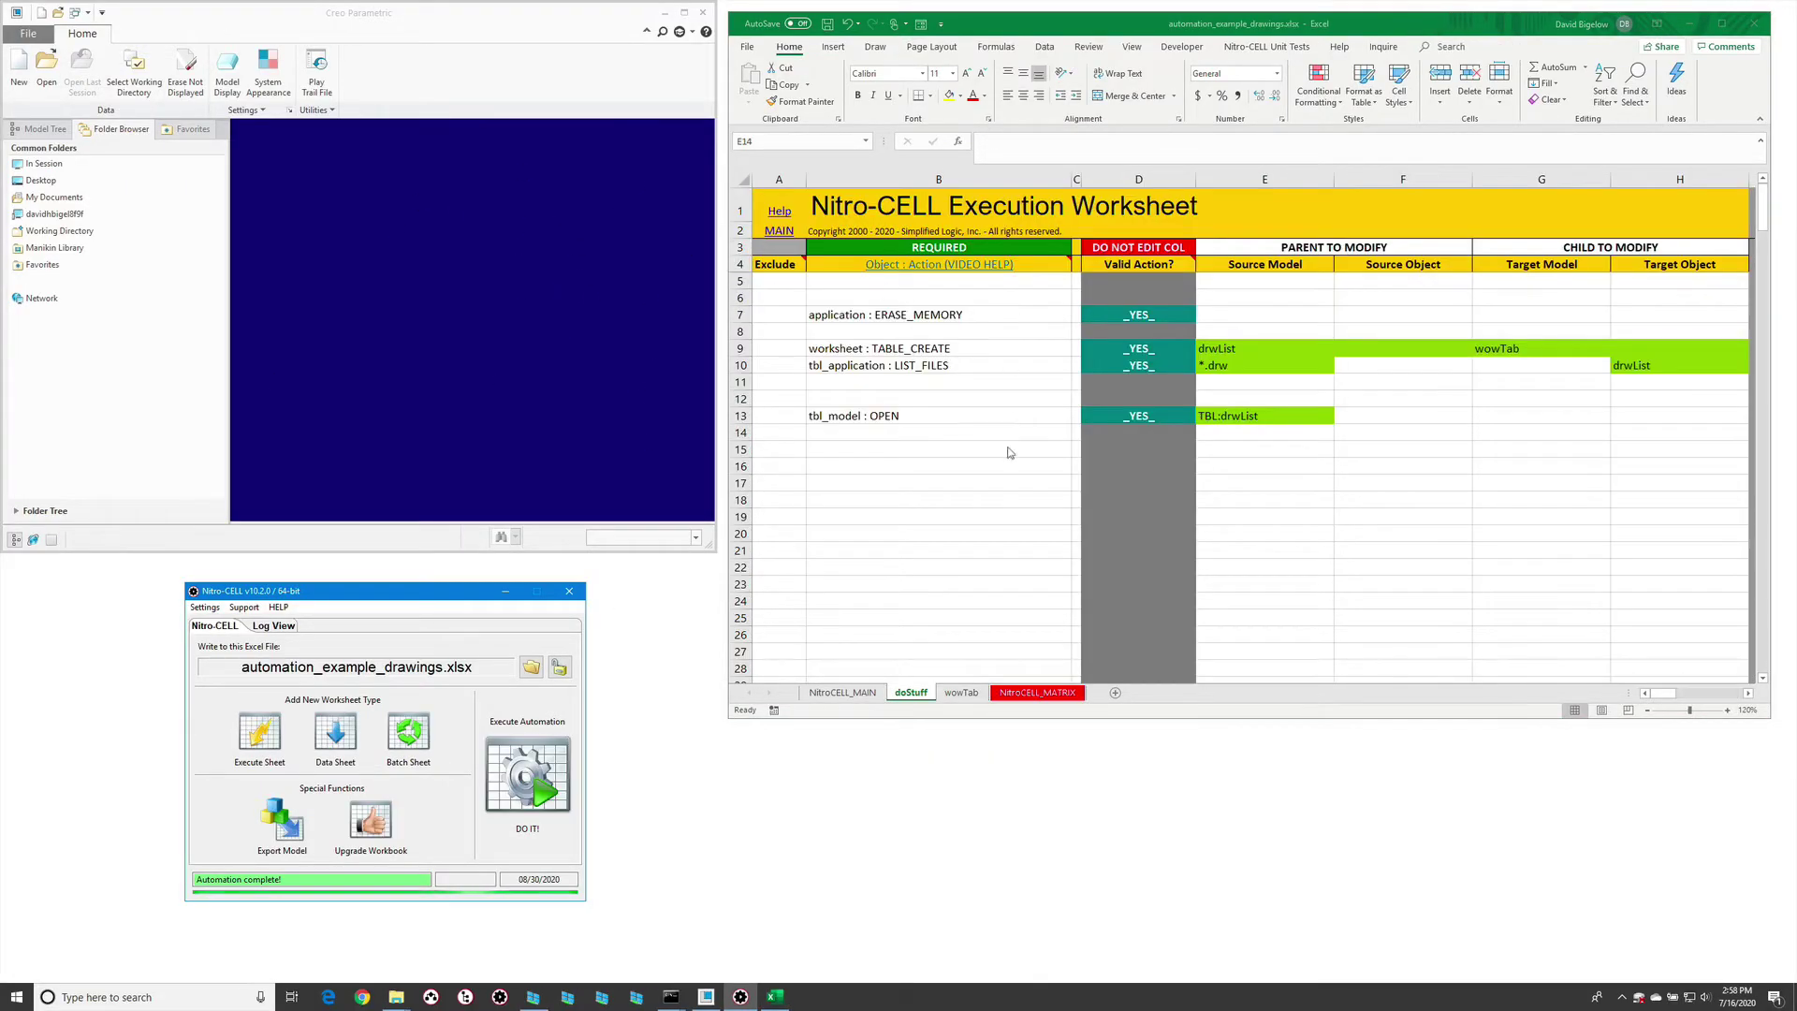
pyautogui.hotkey('ctrl', 'o')
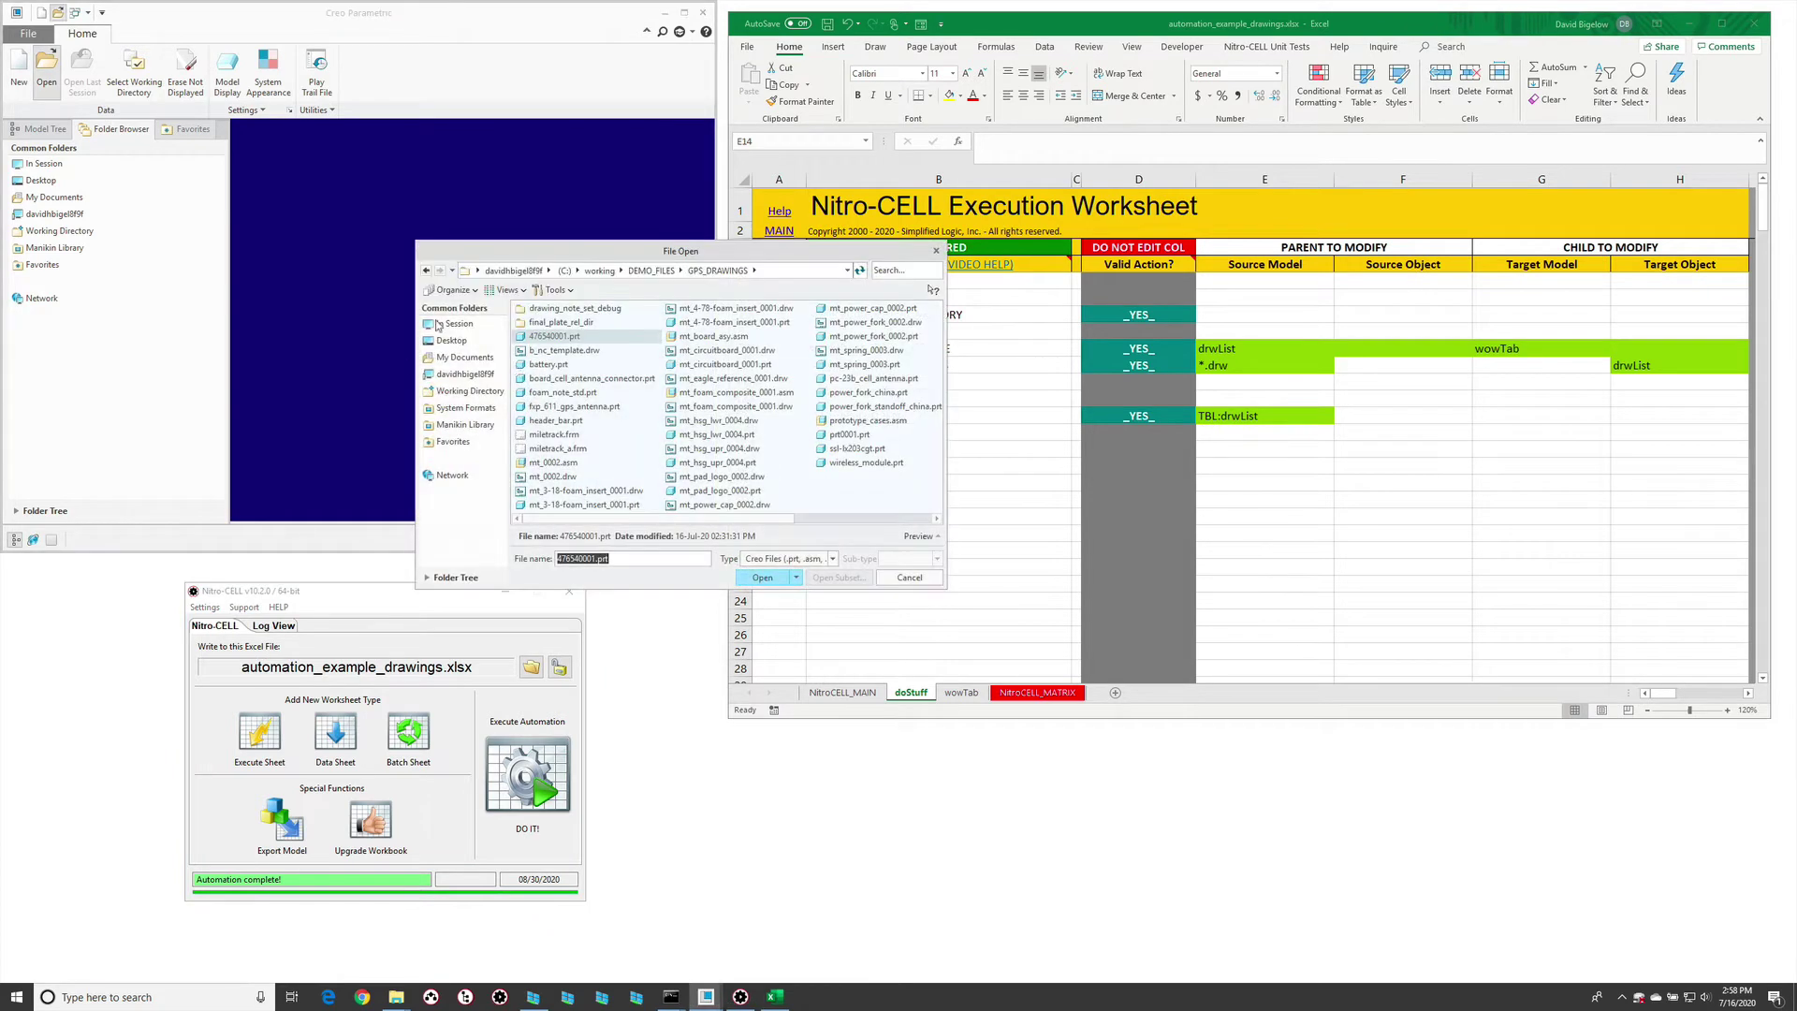
pyautogui.click(465, 321)
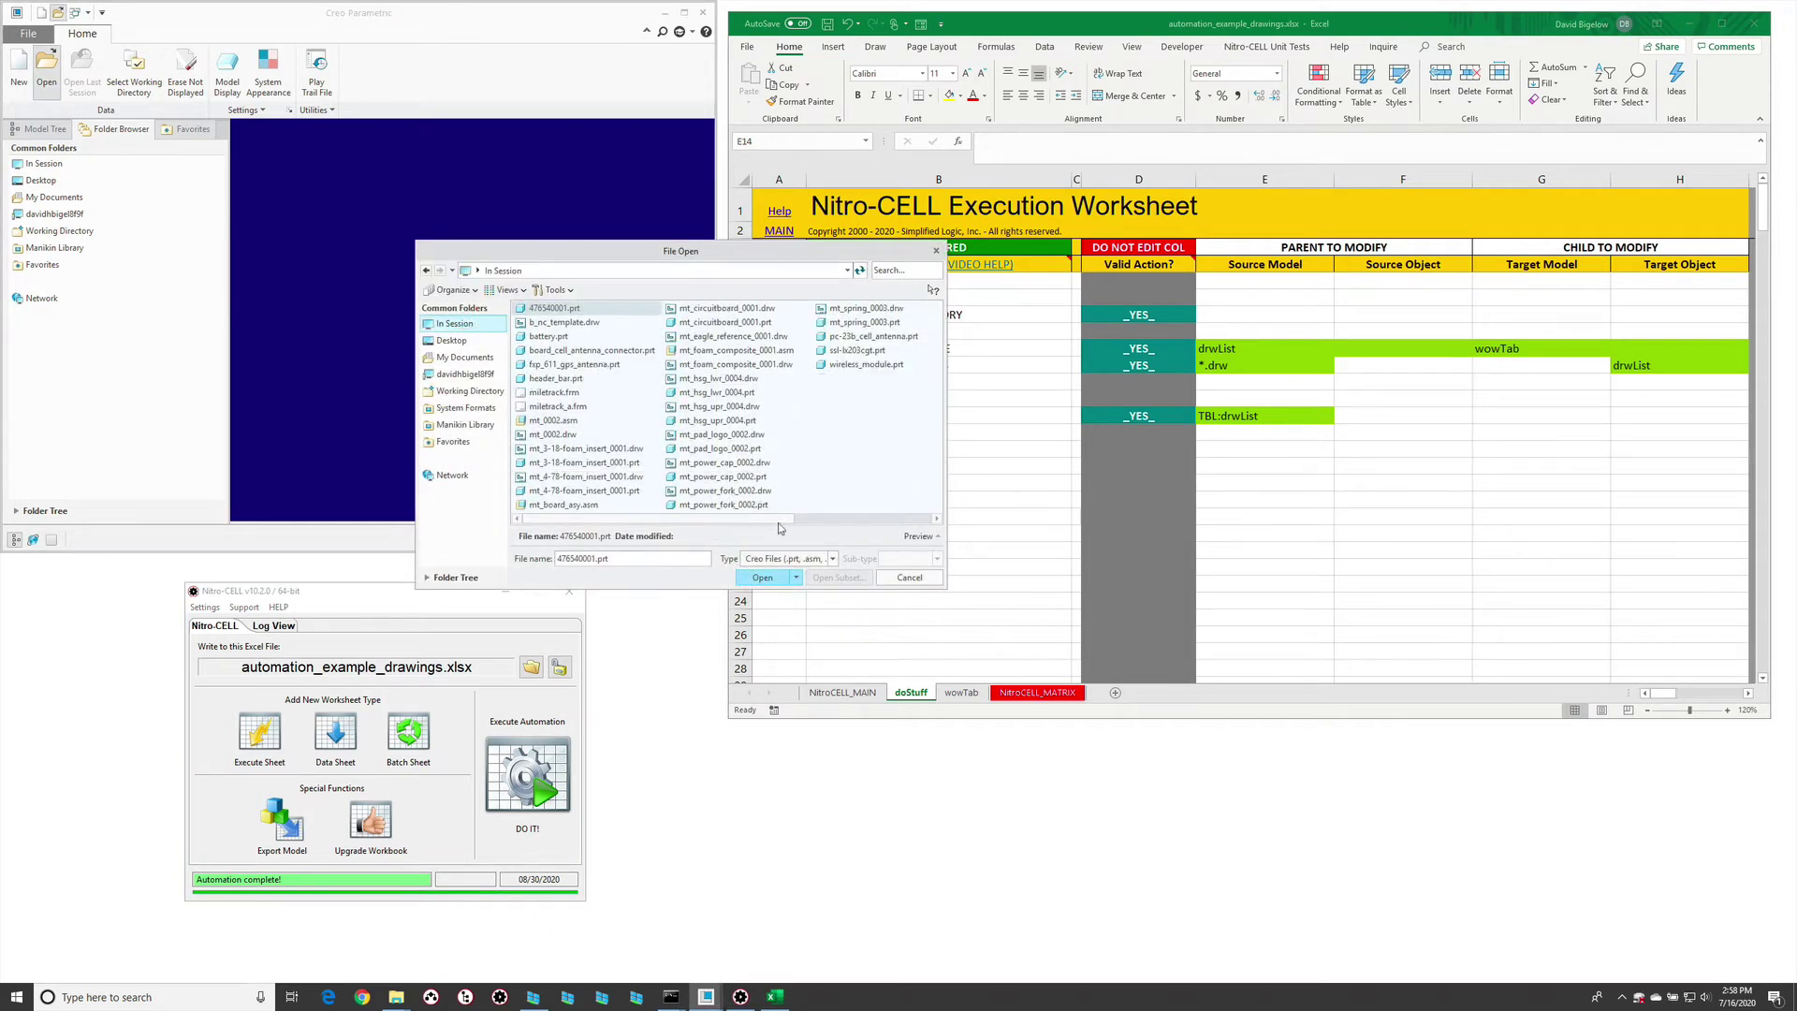
pyautogui.click(898, 576)
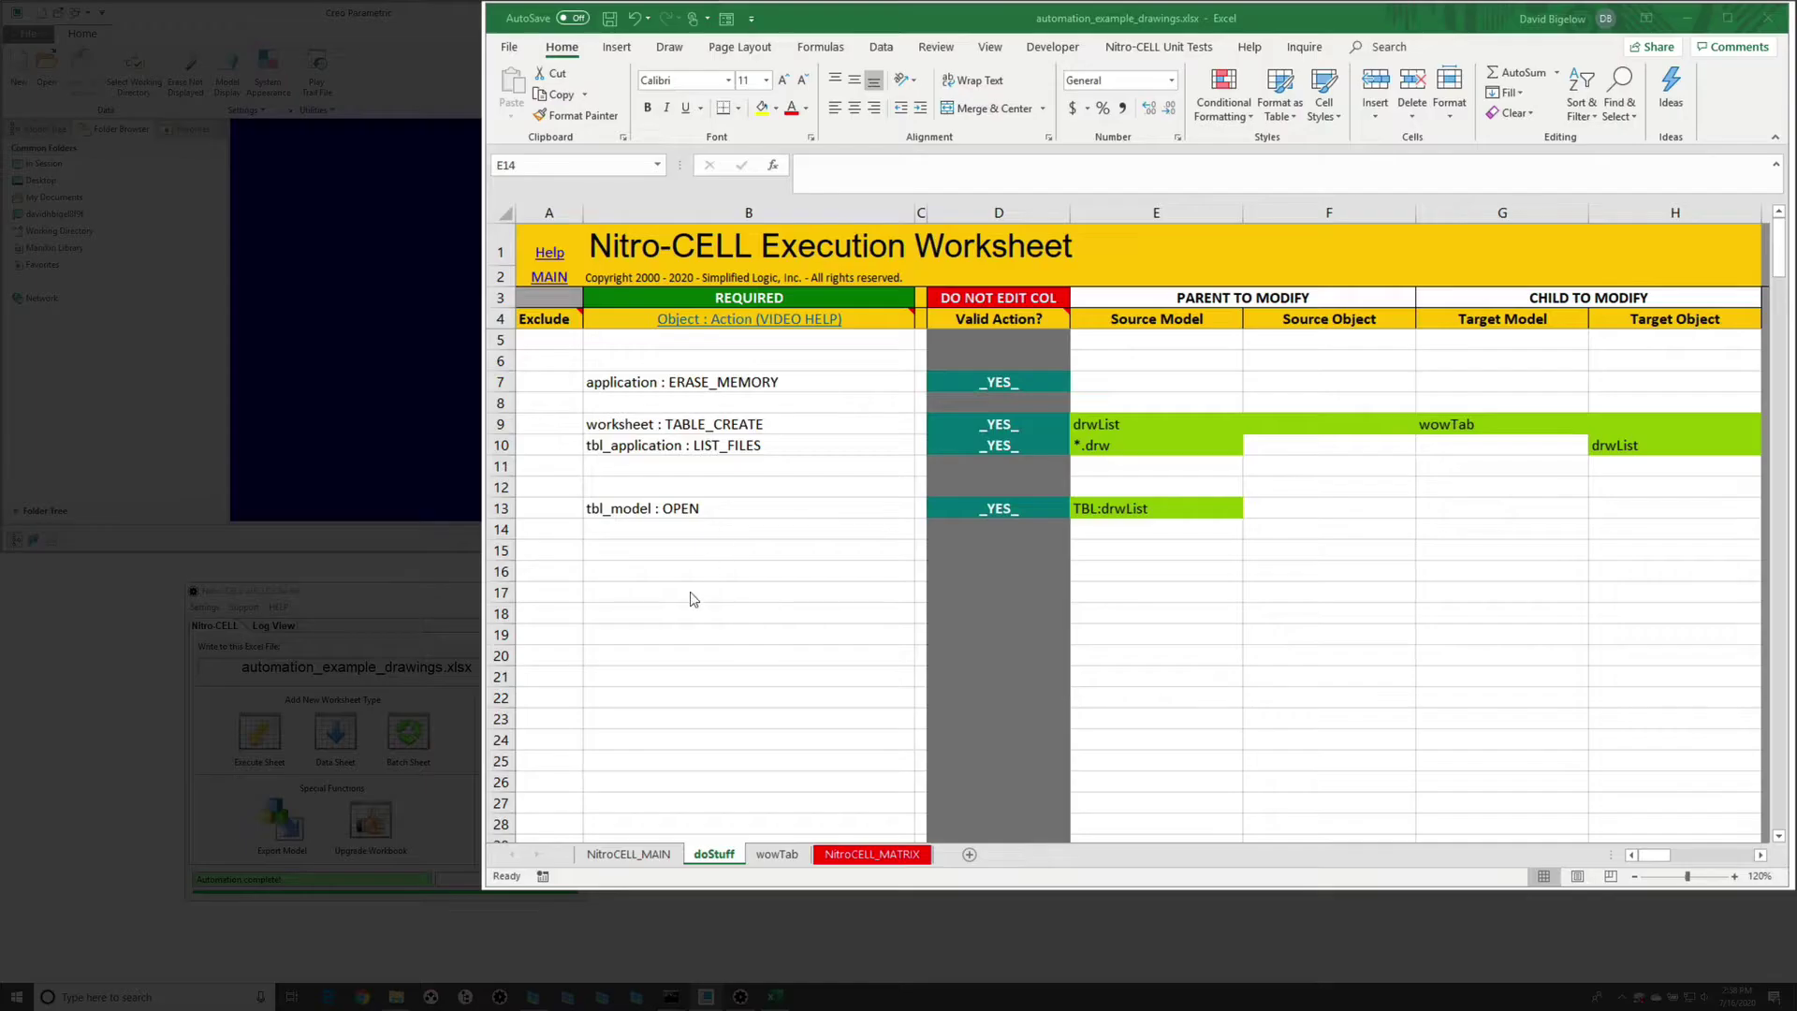
# - Back in Excel, enter the nc_command action worksheet : TABLE_CREATE in cell B15
pyautogui.click(705, 556)
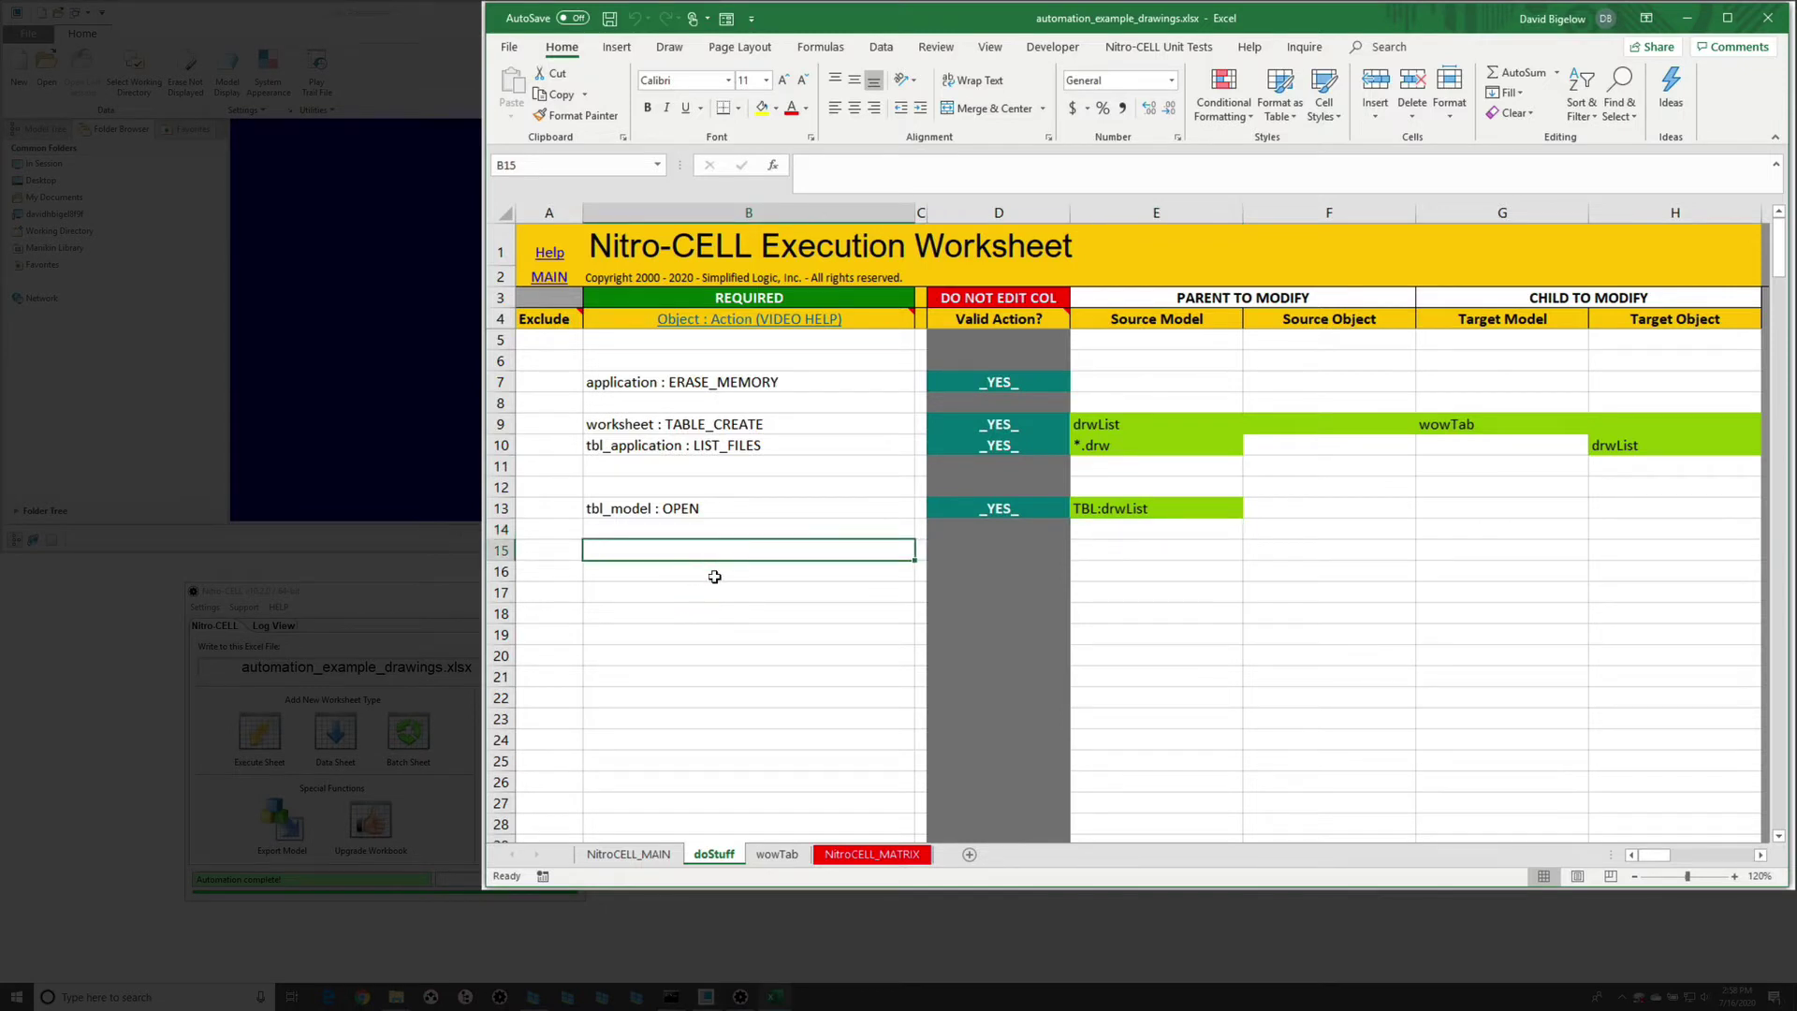
pyautogui.write('=nc_command[')
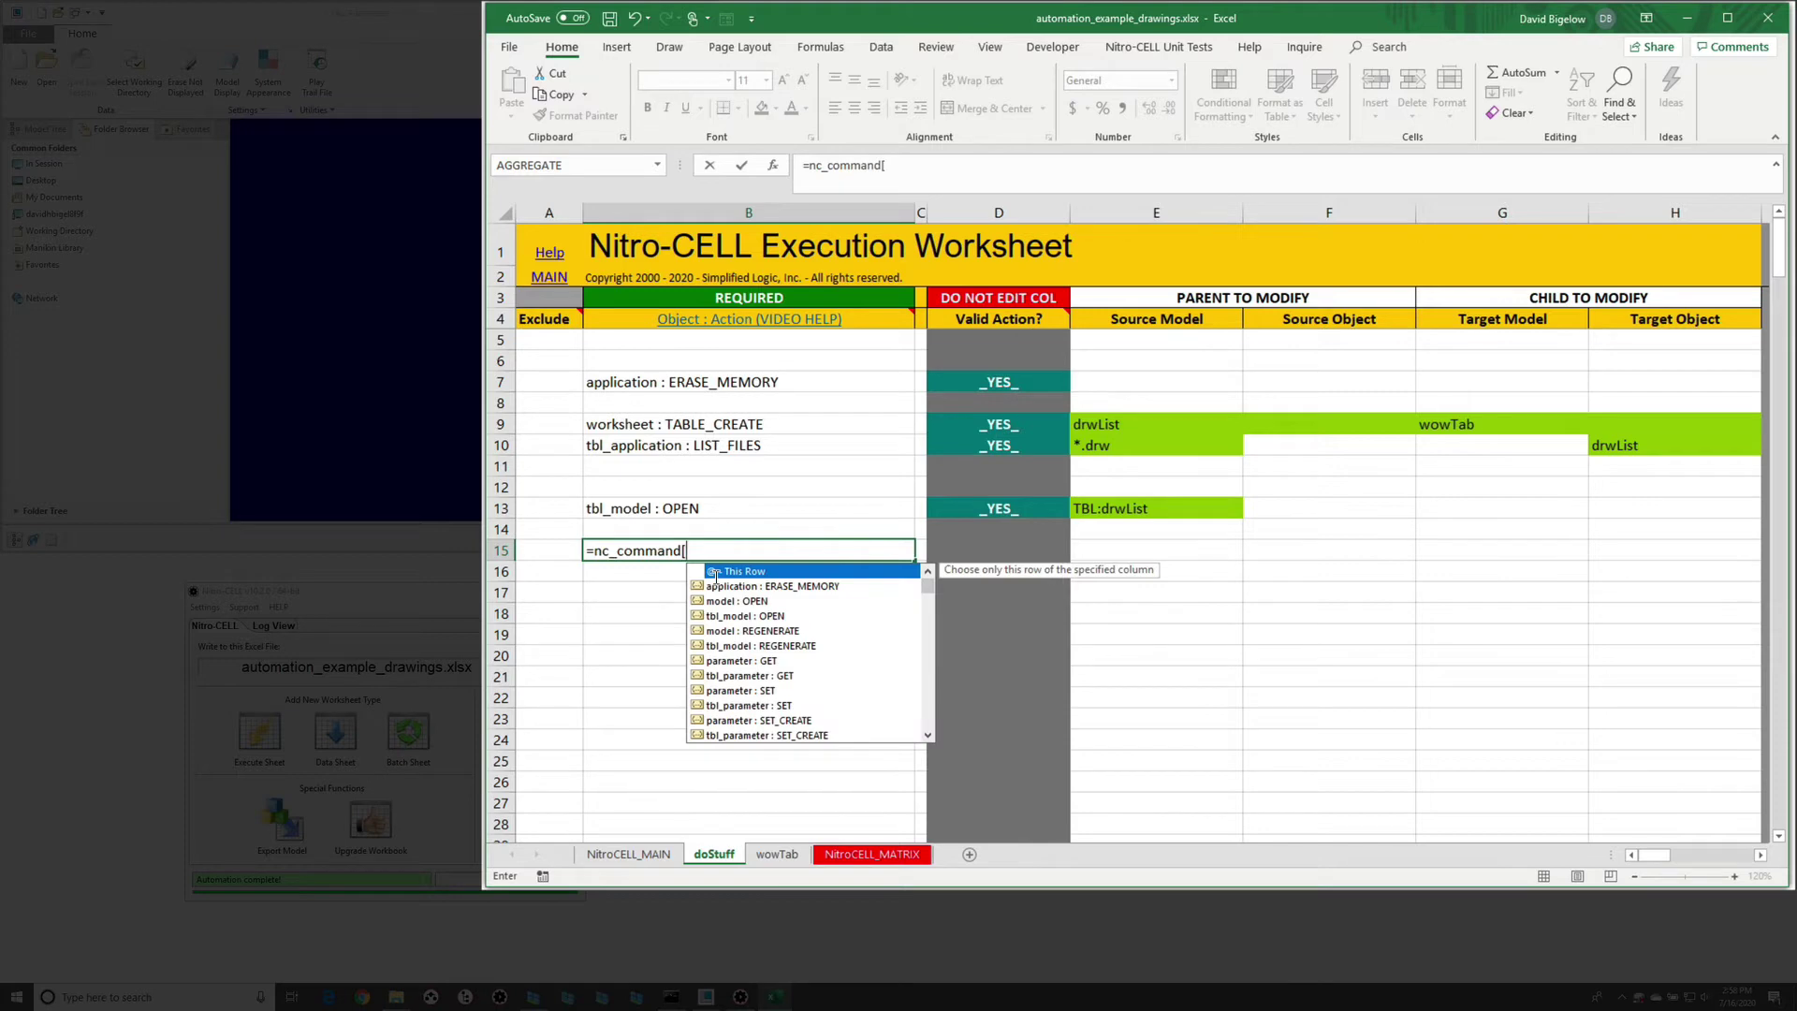
pyautogui.write('table')
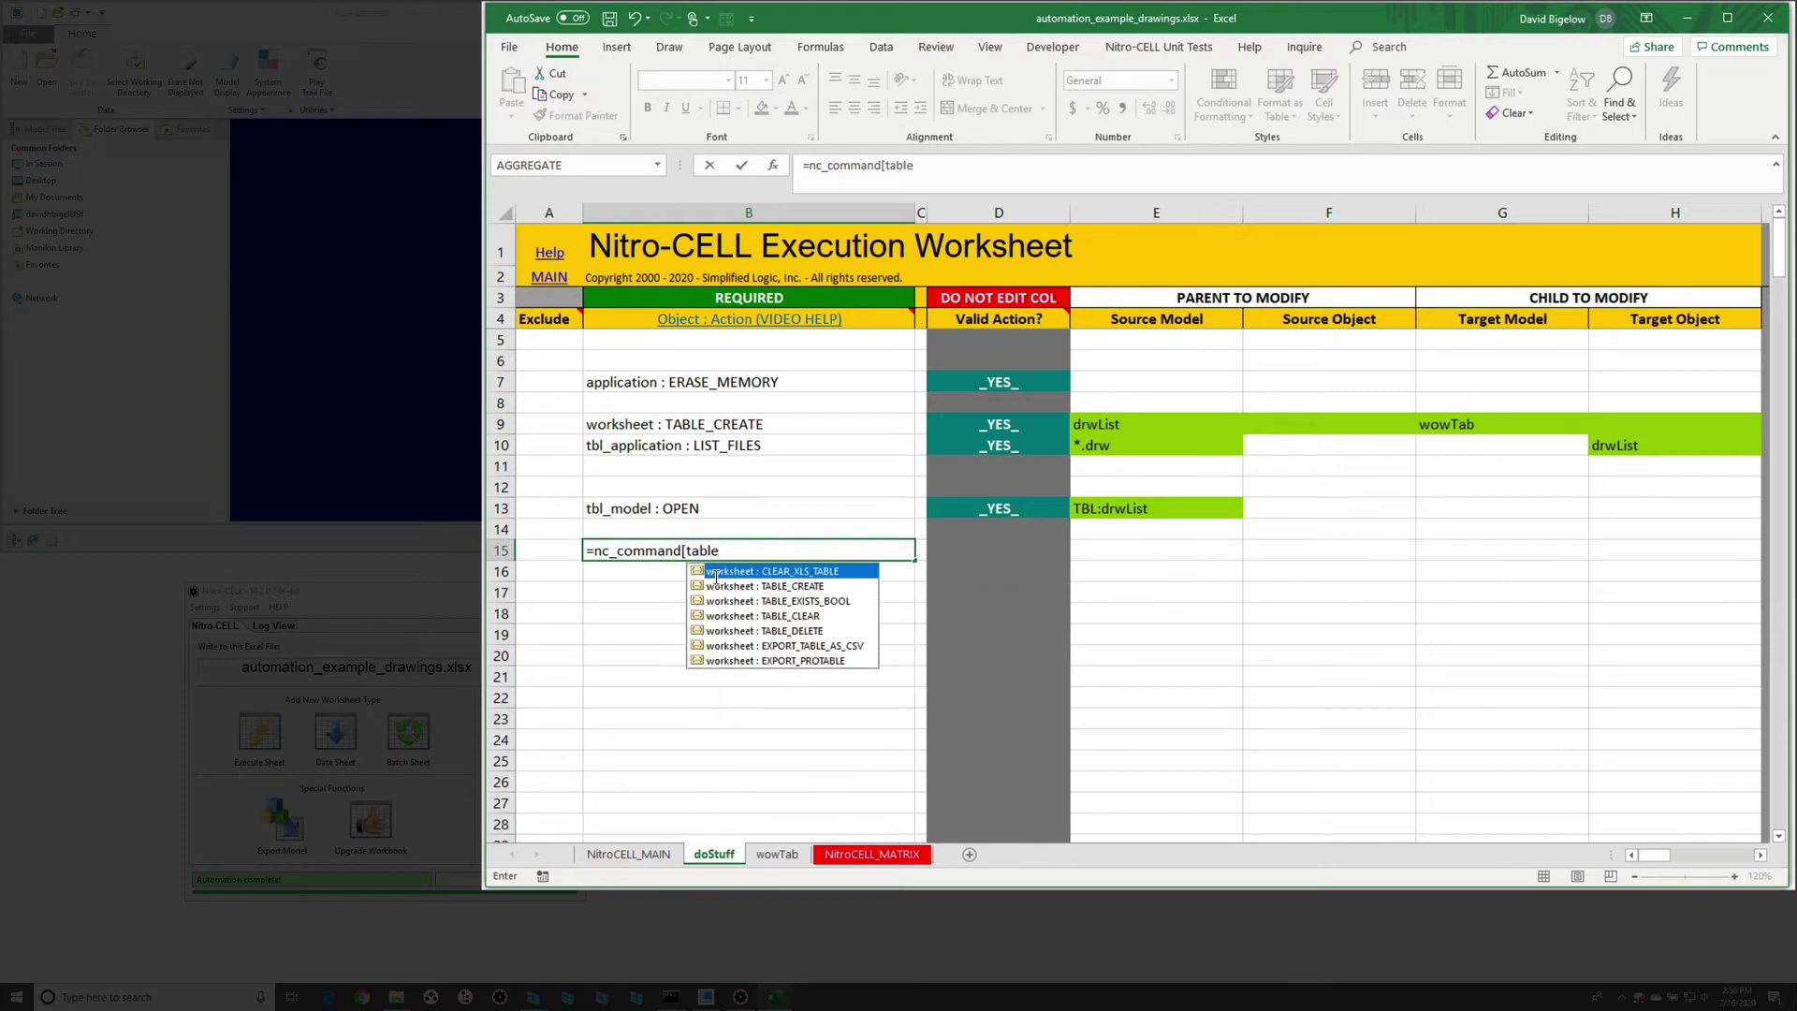
pyautogui.doubleClick(716, 586)
pyautogui.press('Return')
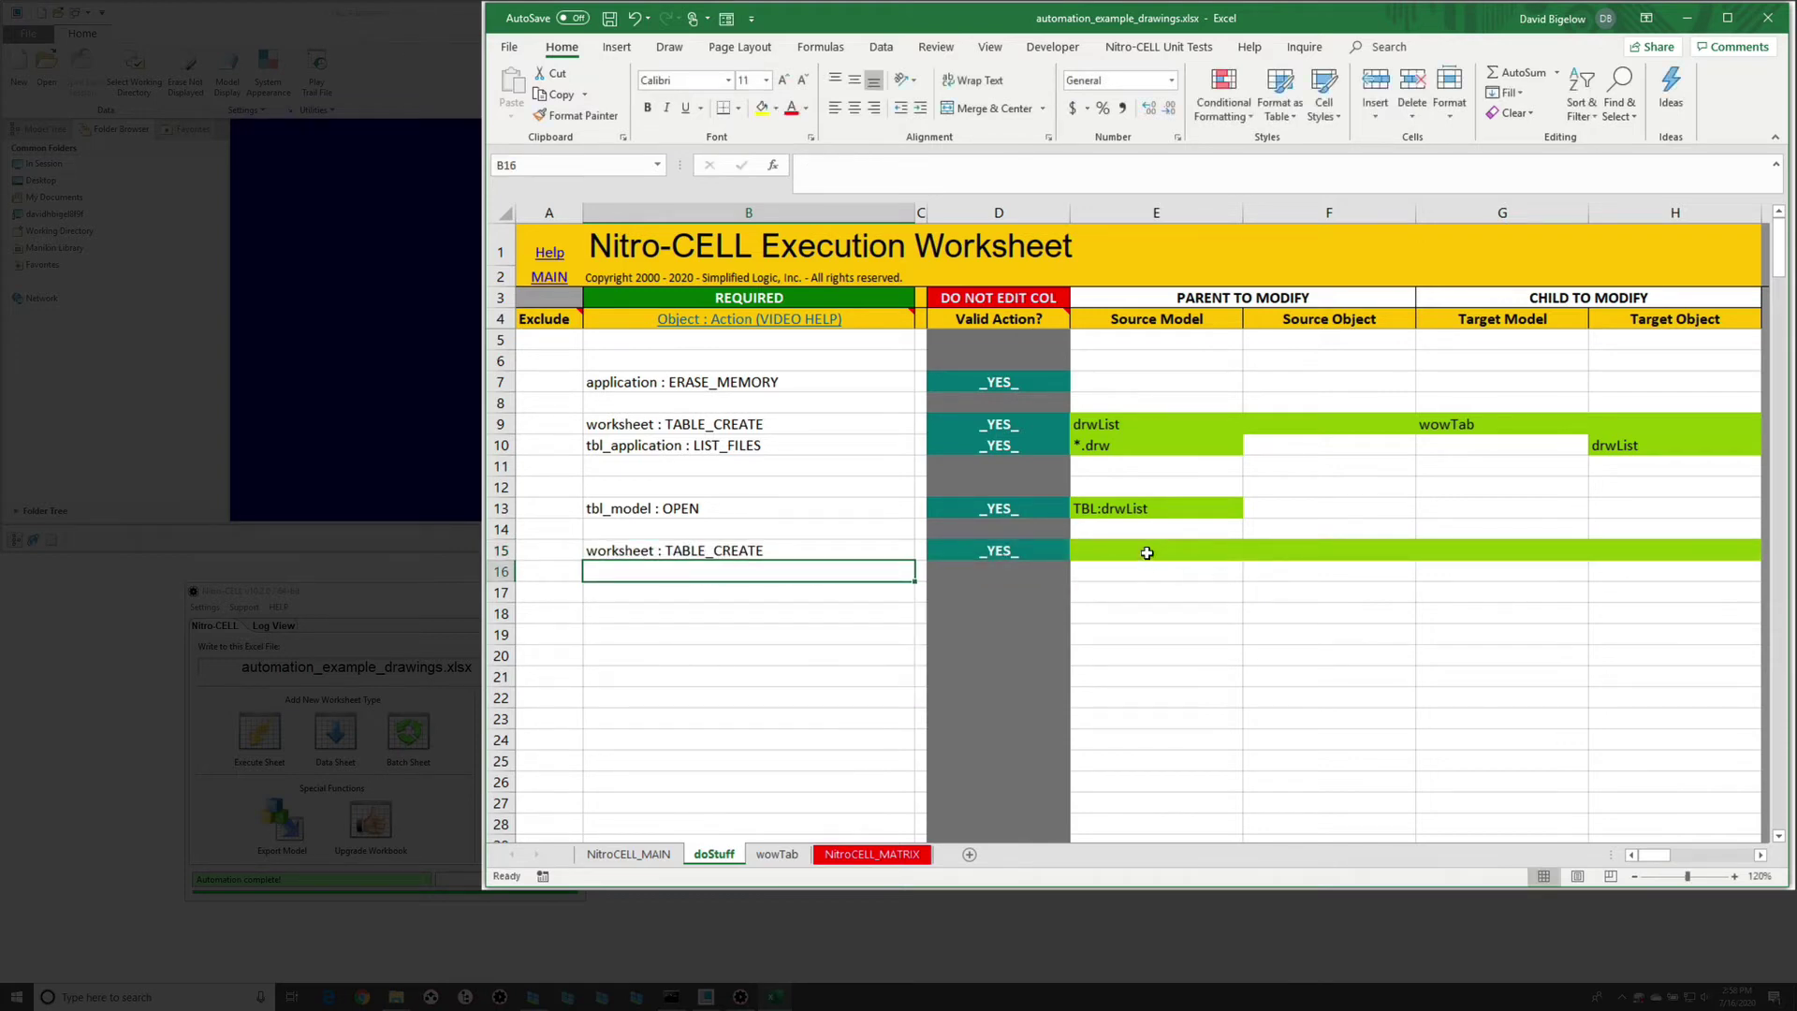
# - Name the row 15 table paramList as source model and copy wowTab from row 9 into its target model
pyautogui.click(1147, 554)
pyautogui.write('paramList')
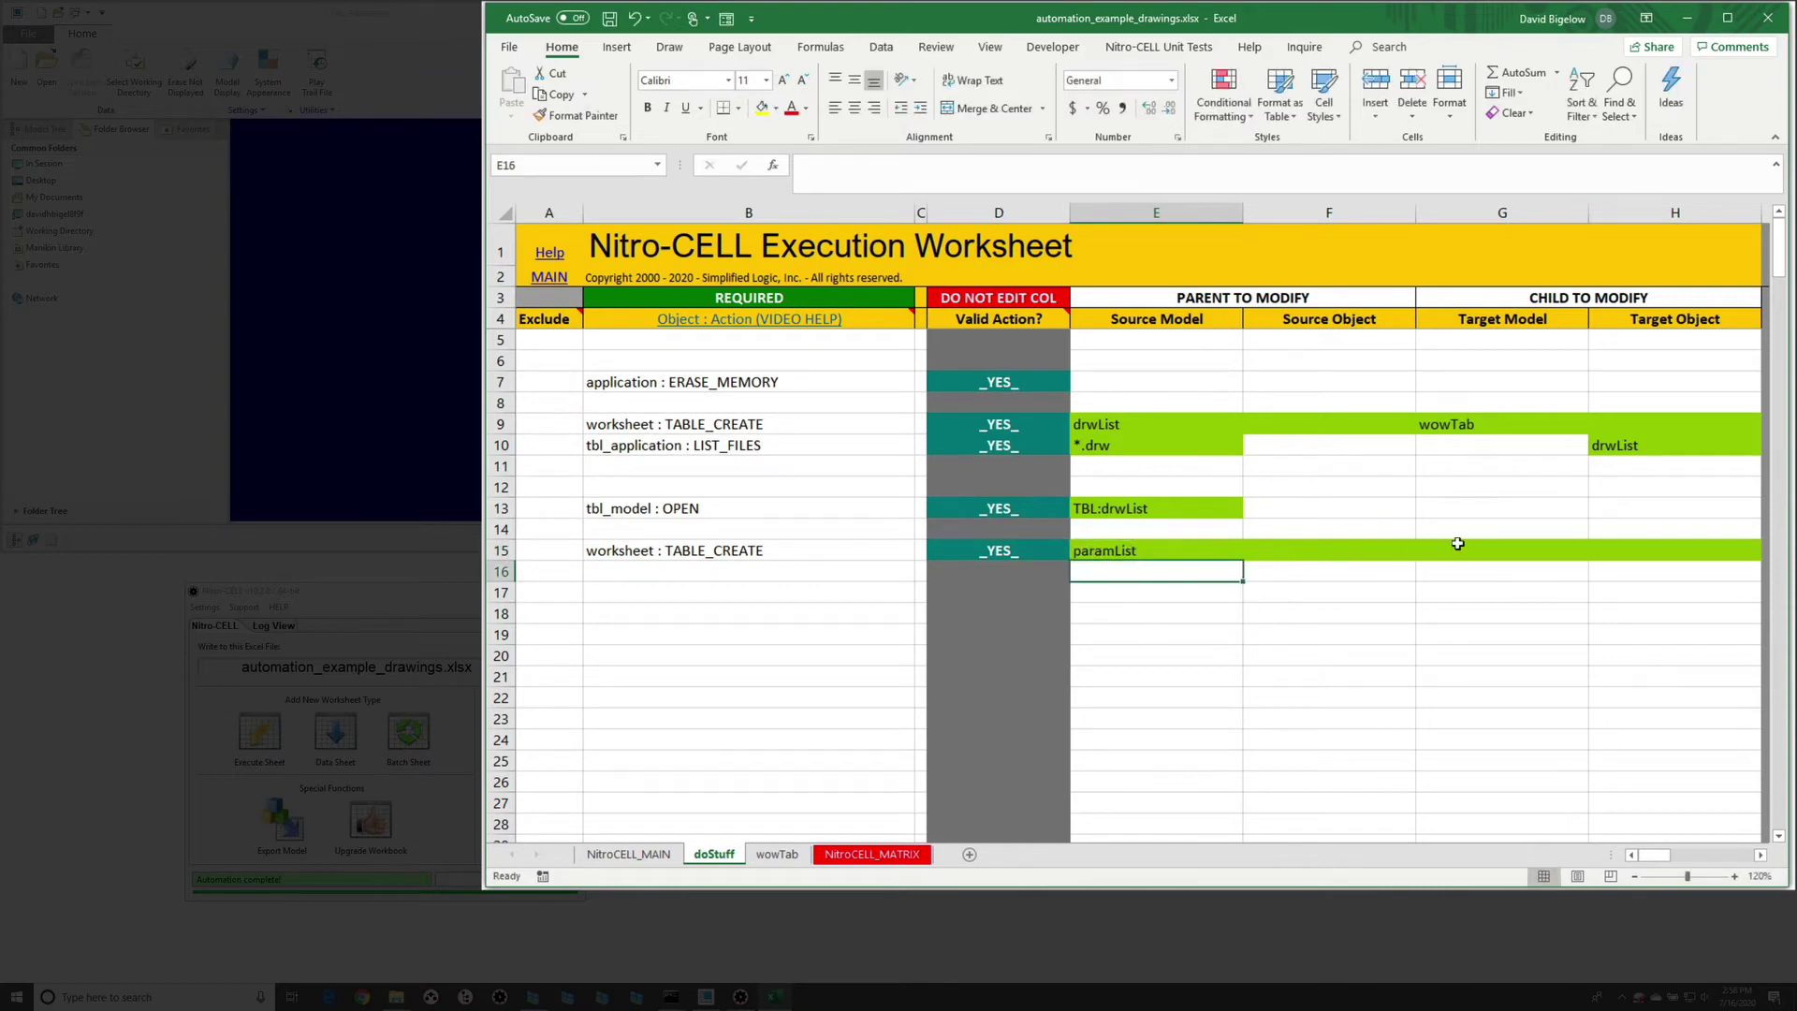
pyautogui.click(1491, 417)
pyautogui.hotkey('ctrl', 'c')
pyautogui.click(1502, 551)
pyautogui.press('Return')
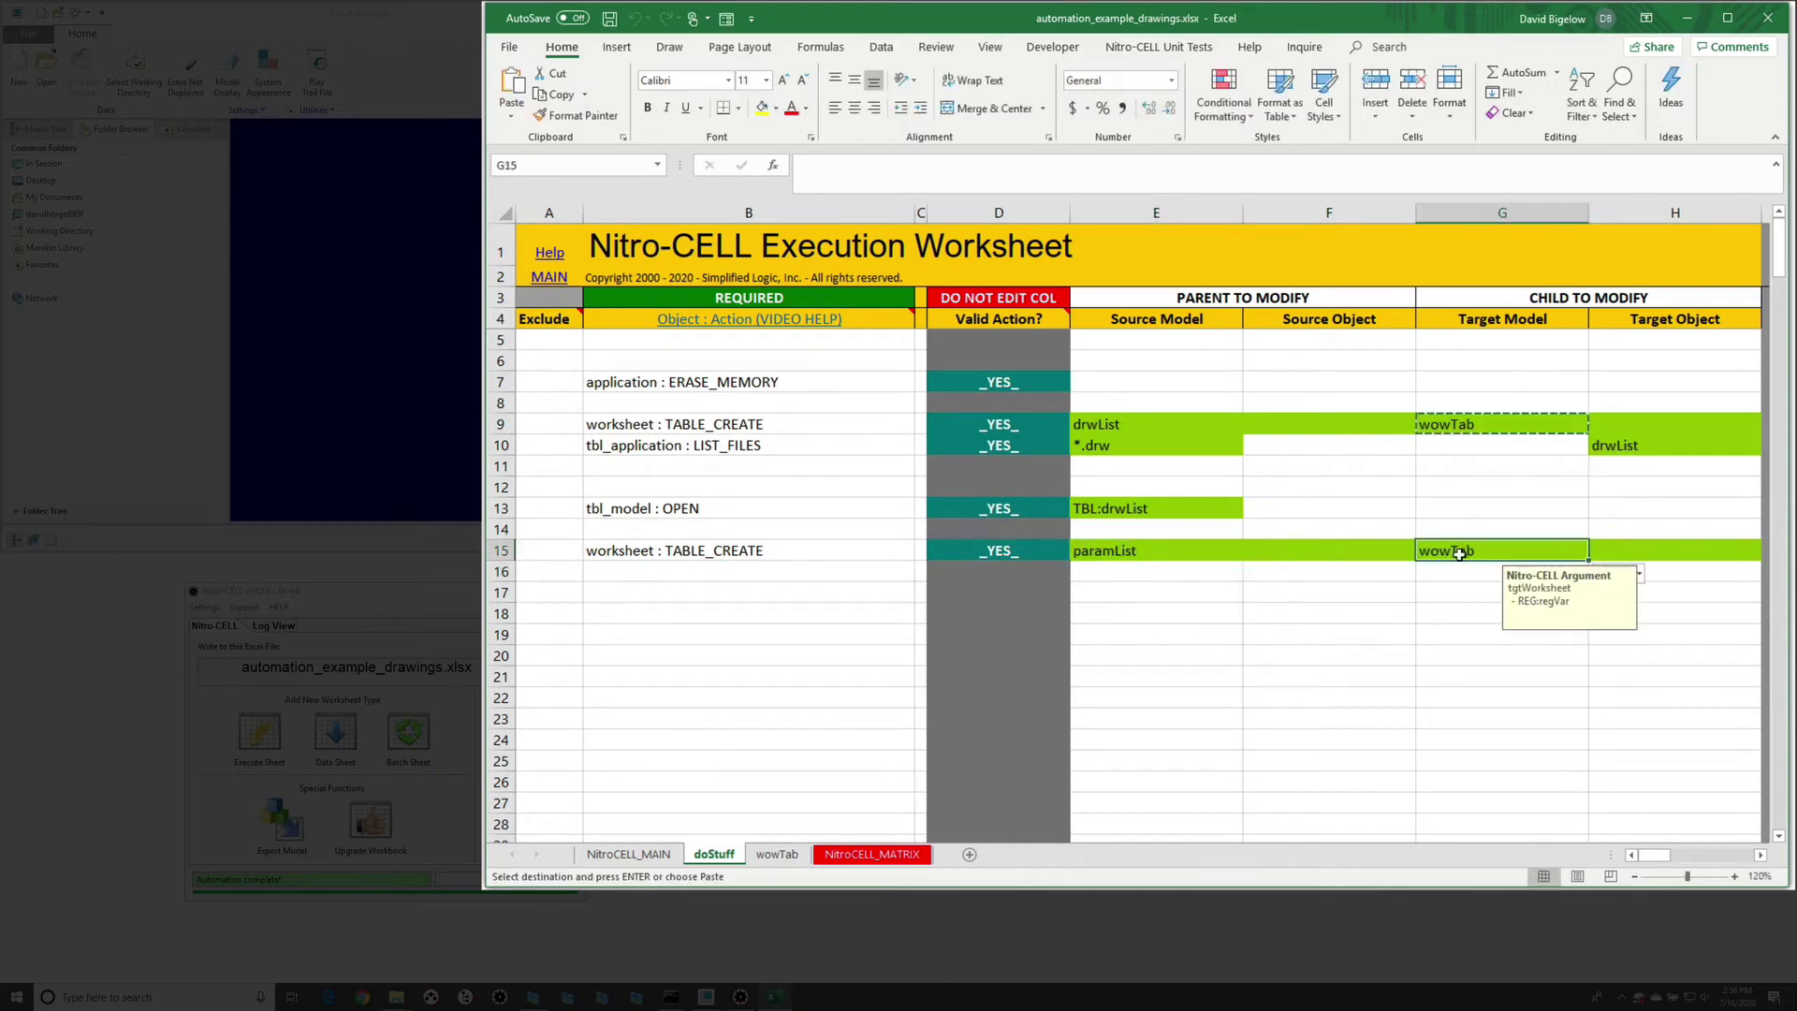
pyautogui.click(1156, 634)
# - Enter the nc_command action tbl_parameter : GET in cell B16
pyautogui.click(713, 570)
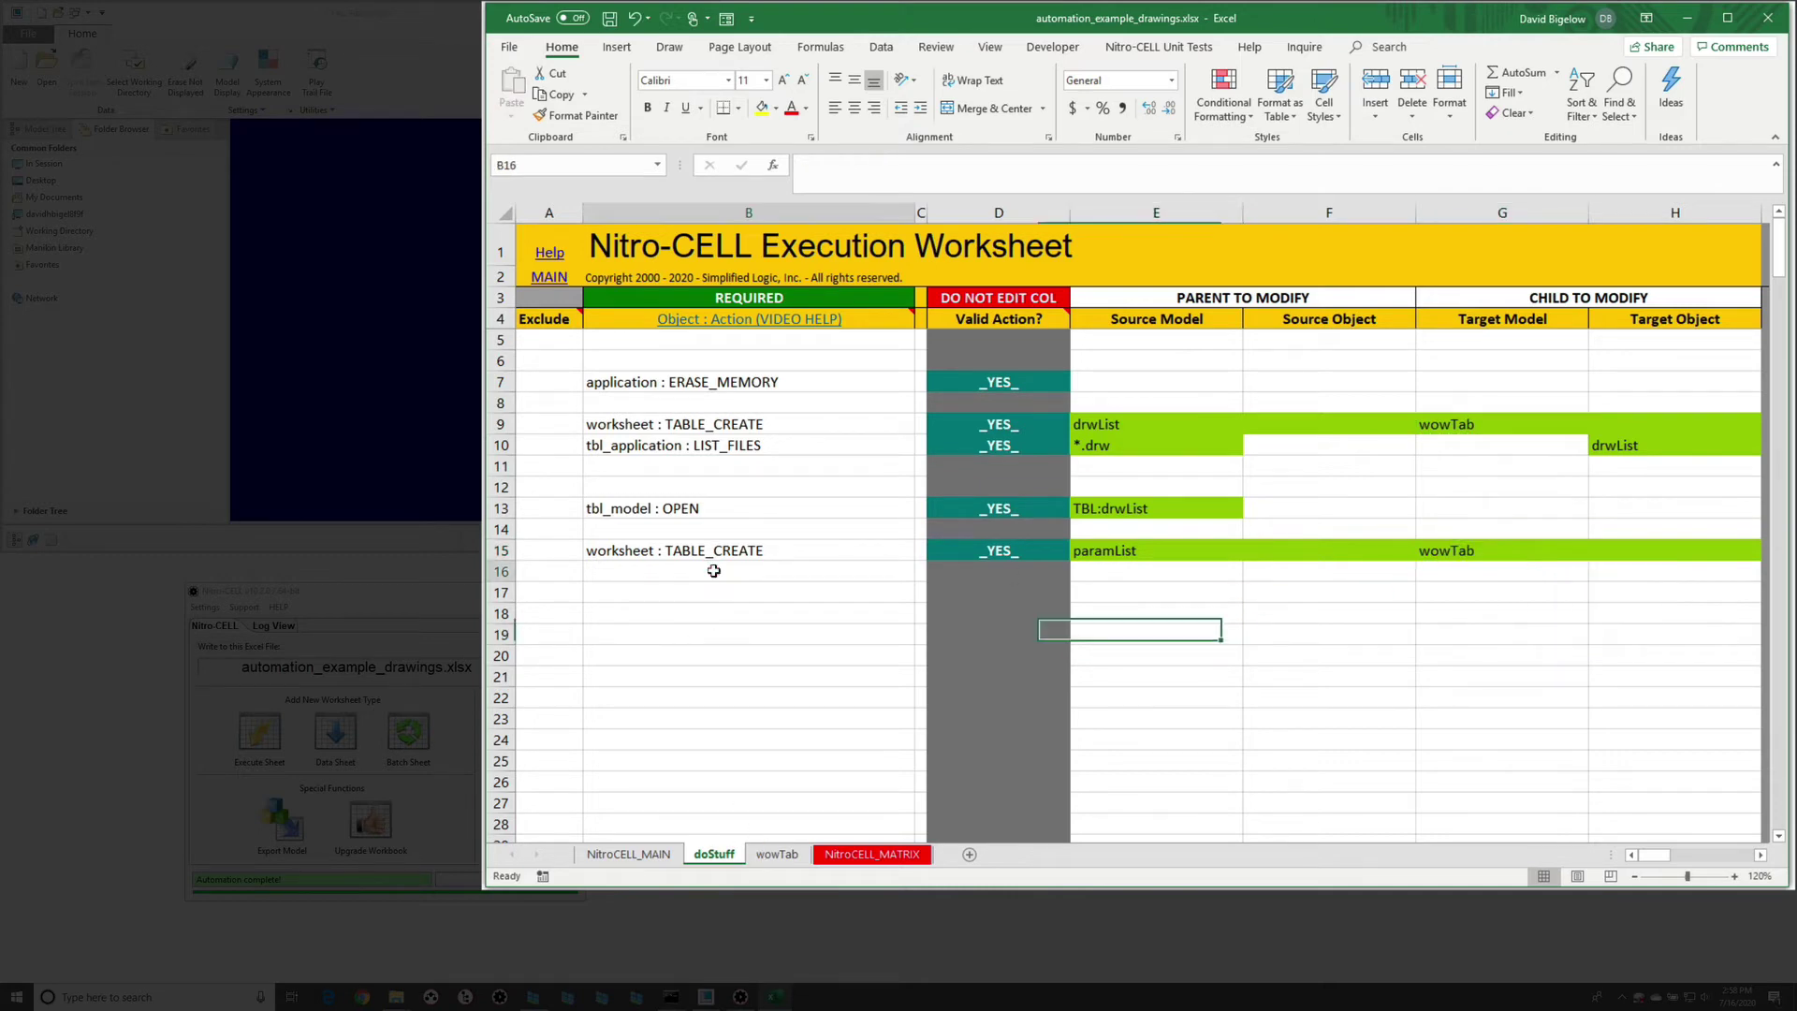
pyautogui.write('=nc_command')
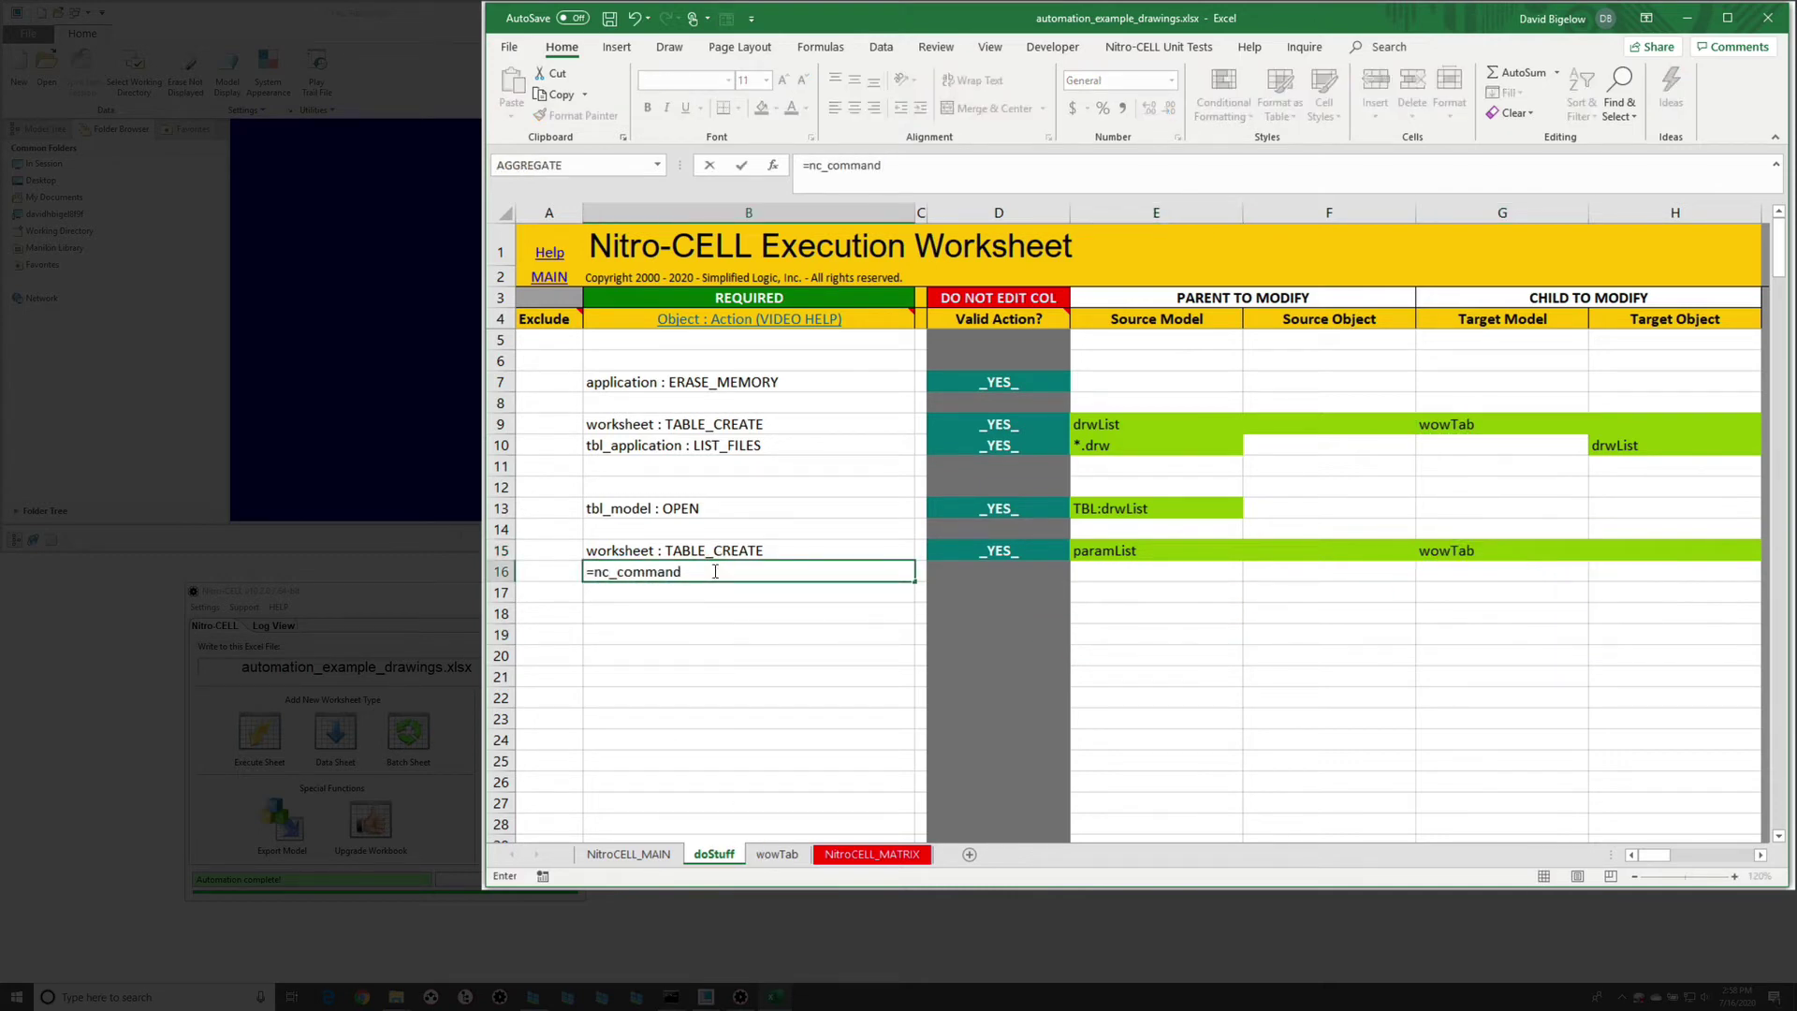
pyautogui.write('[get')
pyautogui.press('Down')
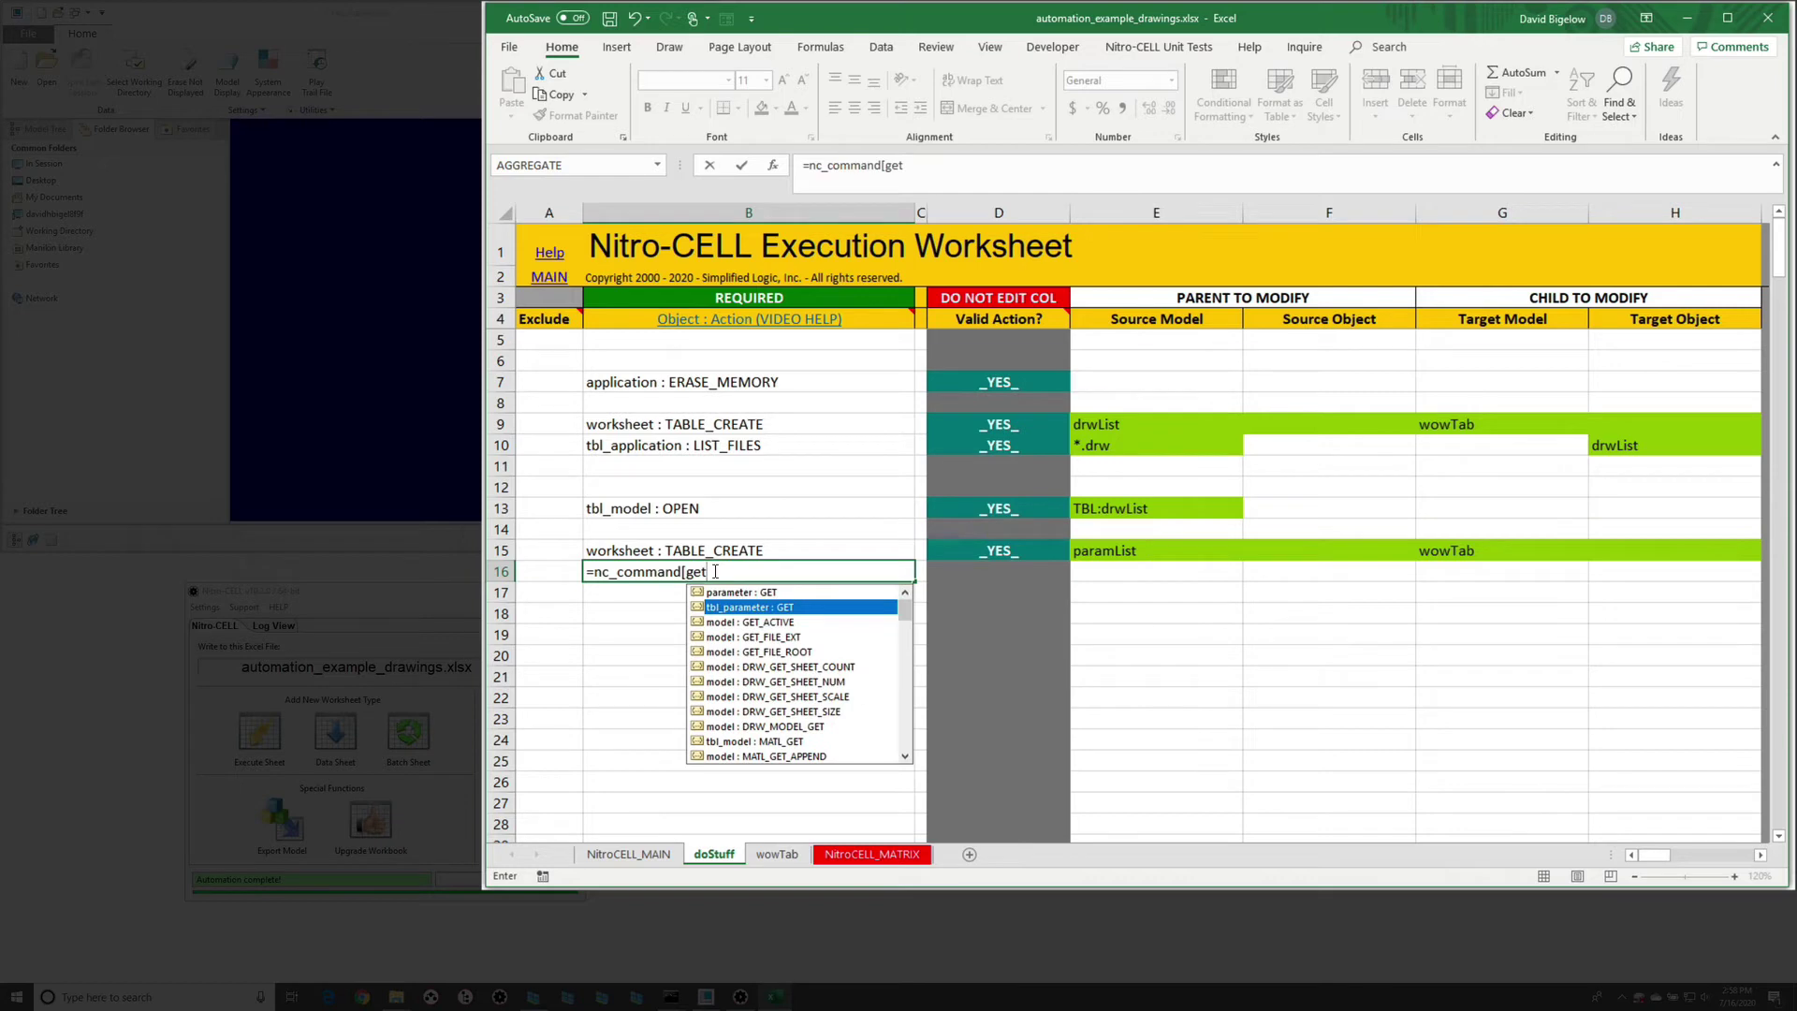
pyautogui.press('Tab')
pyautogui.press('Return')
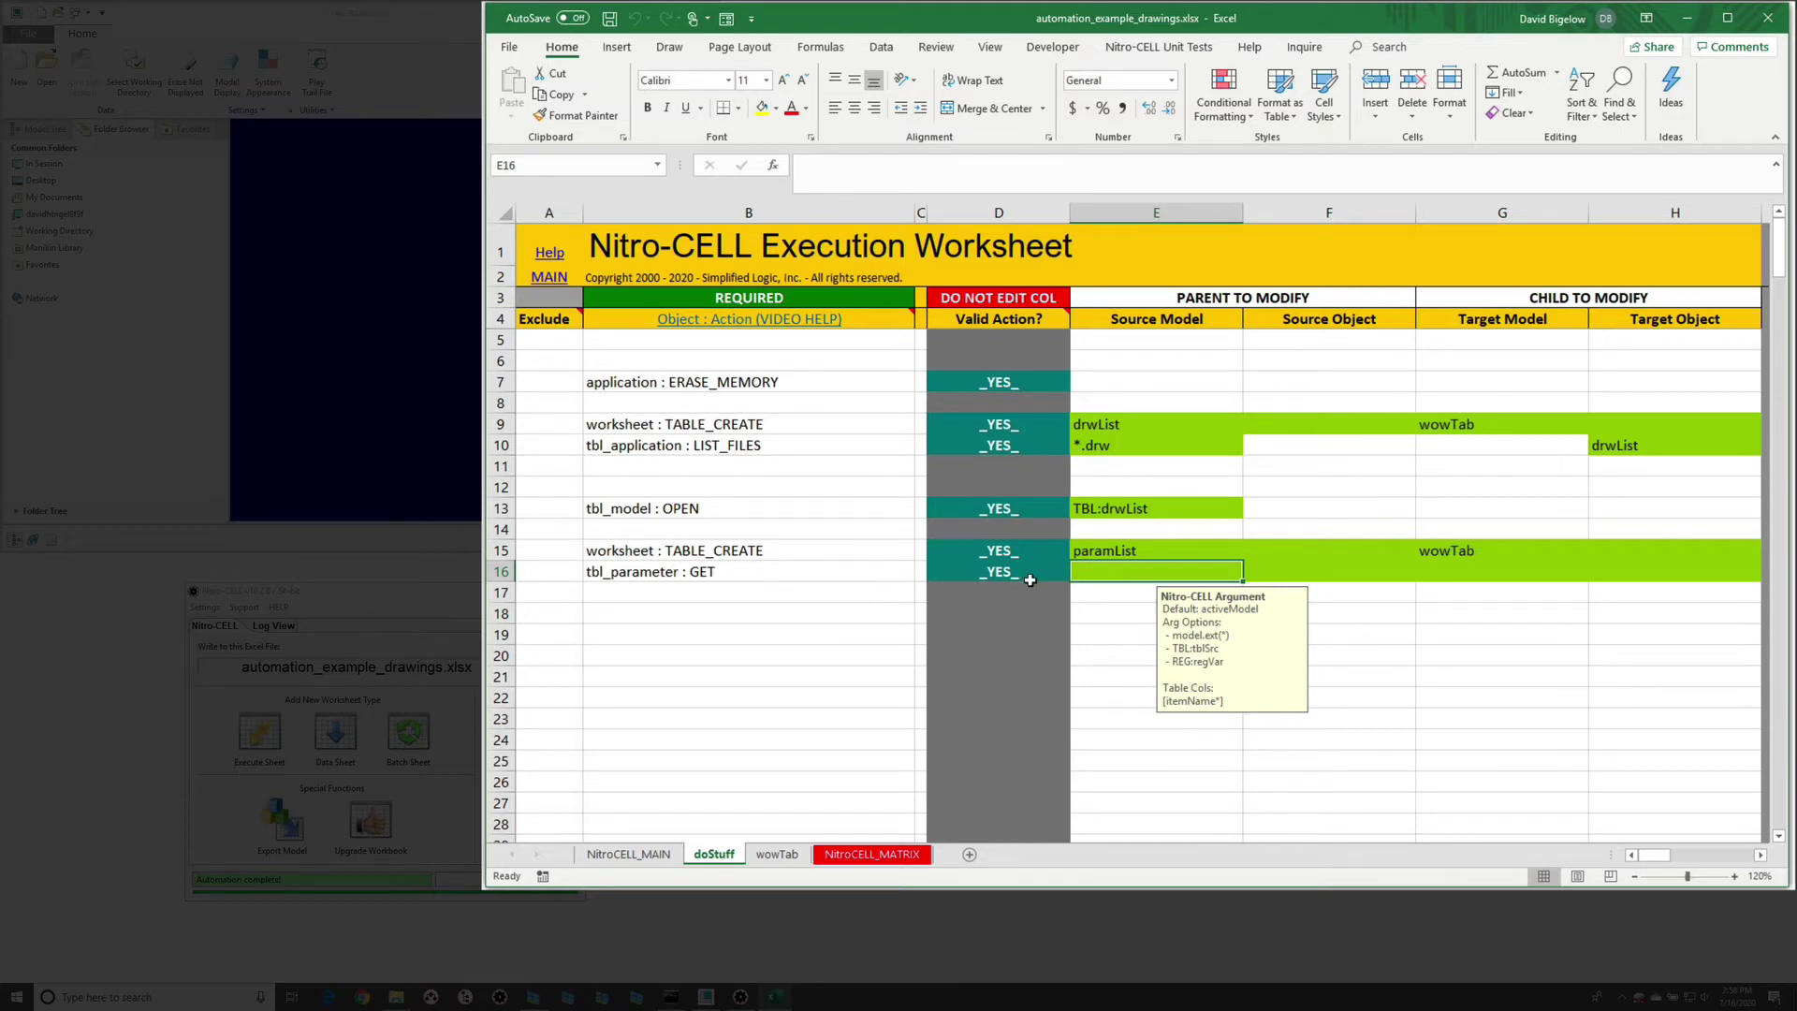
# - Set the tbl_parameter : GET row's source model to *.prt and copy the table name paramList into its target object
pyautogui.write('*.prt')
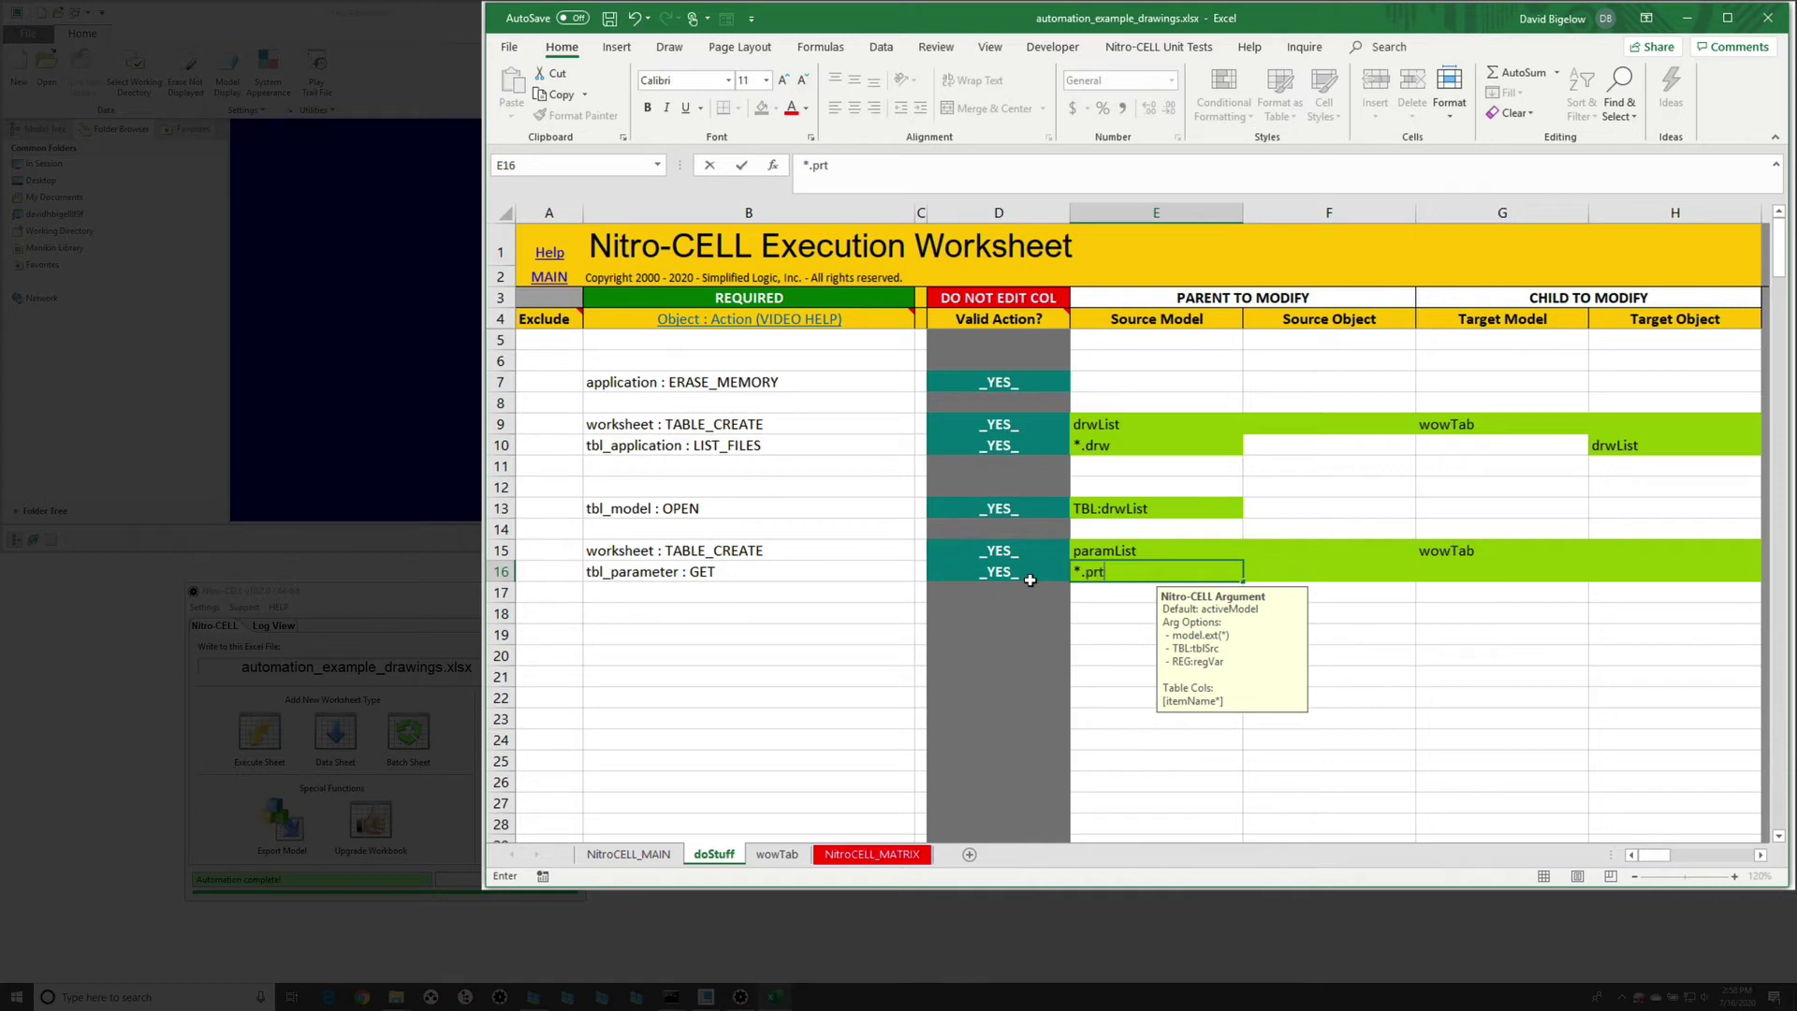
pyautogui.press('Return')
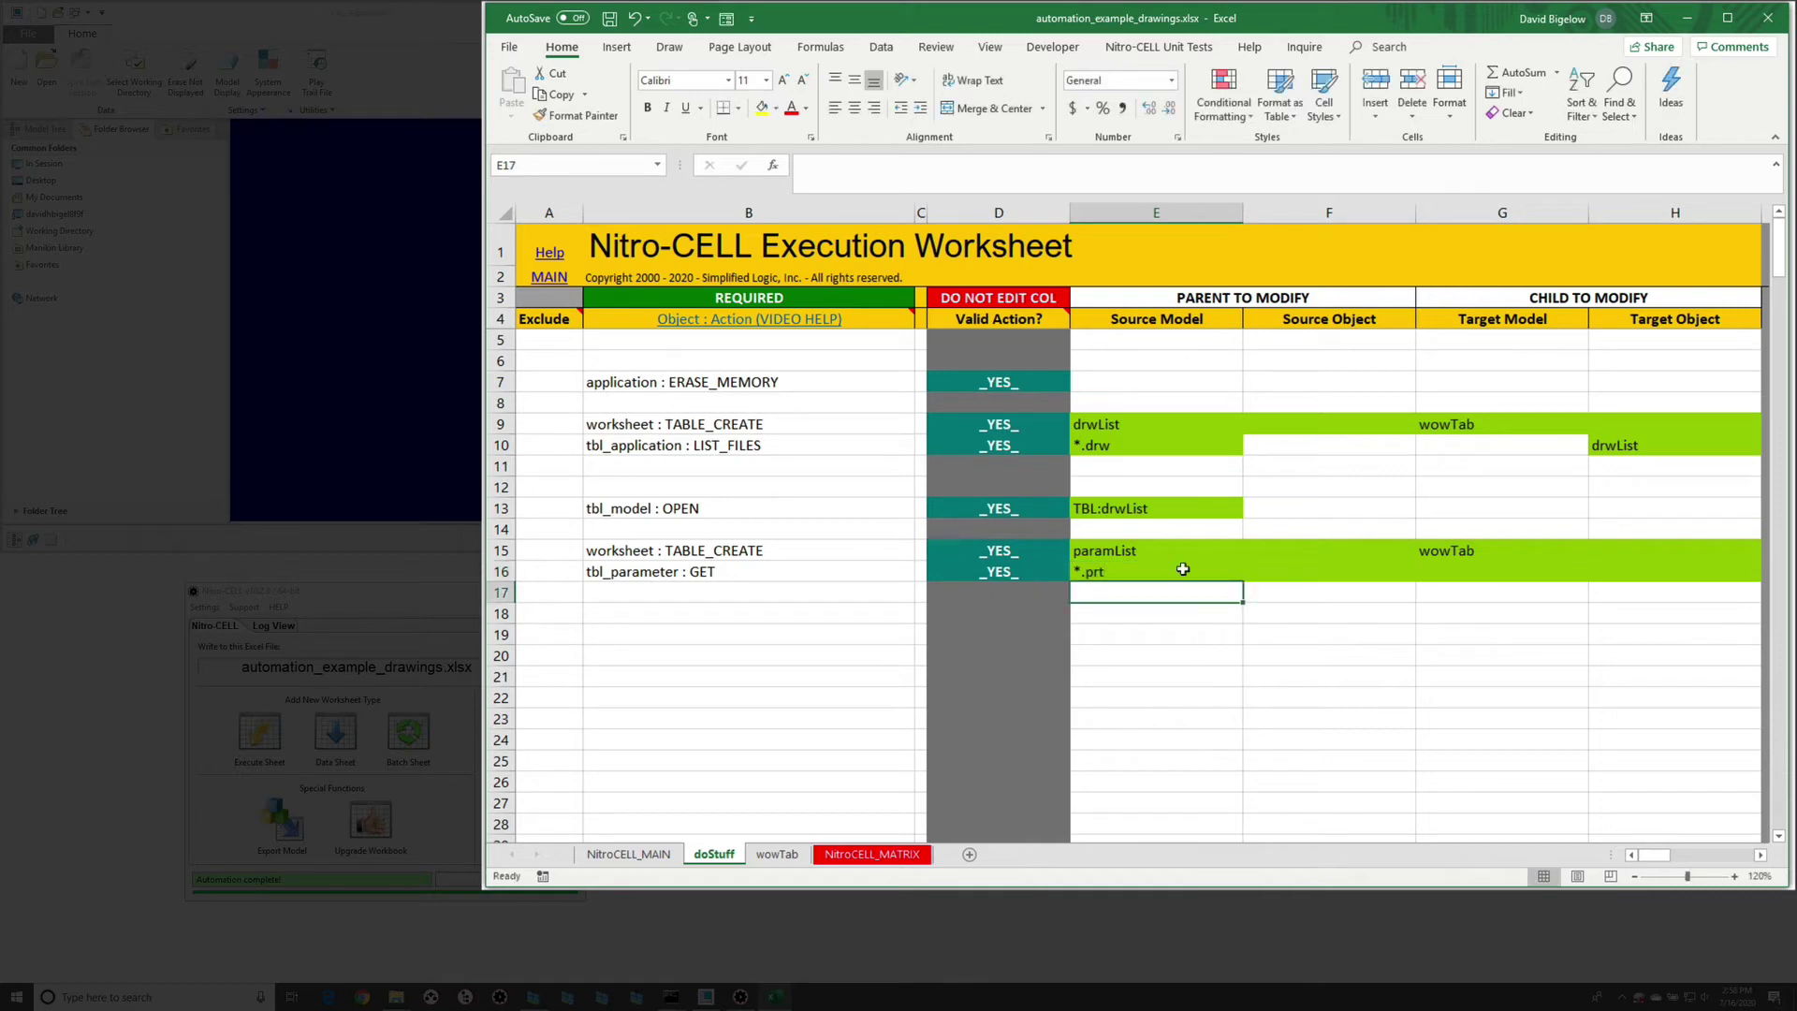
pyautogui.click(1445, 572)
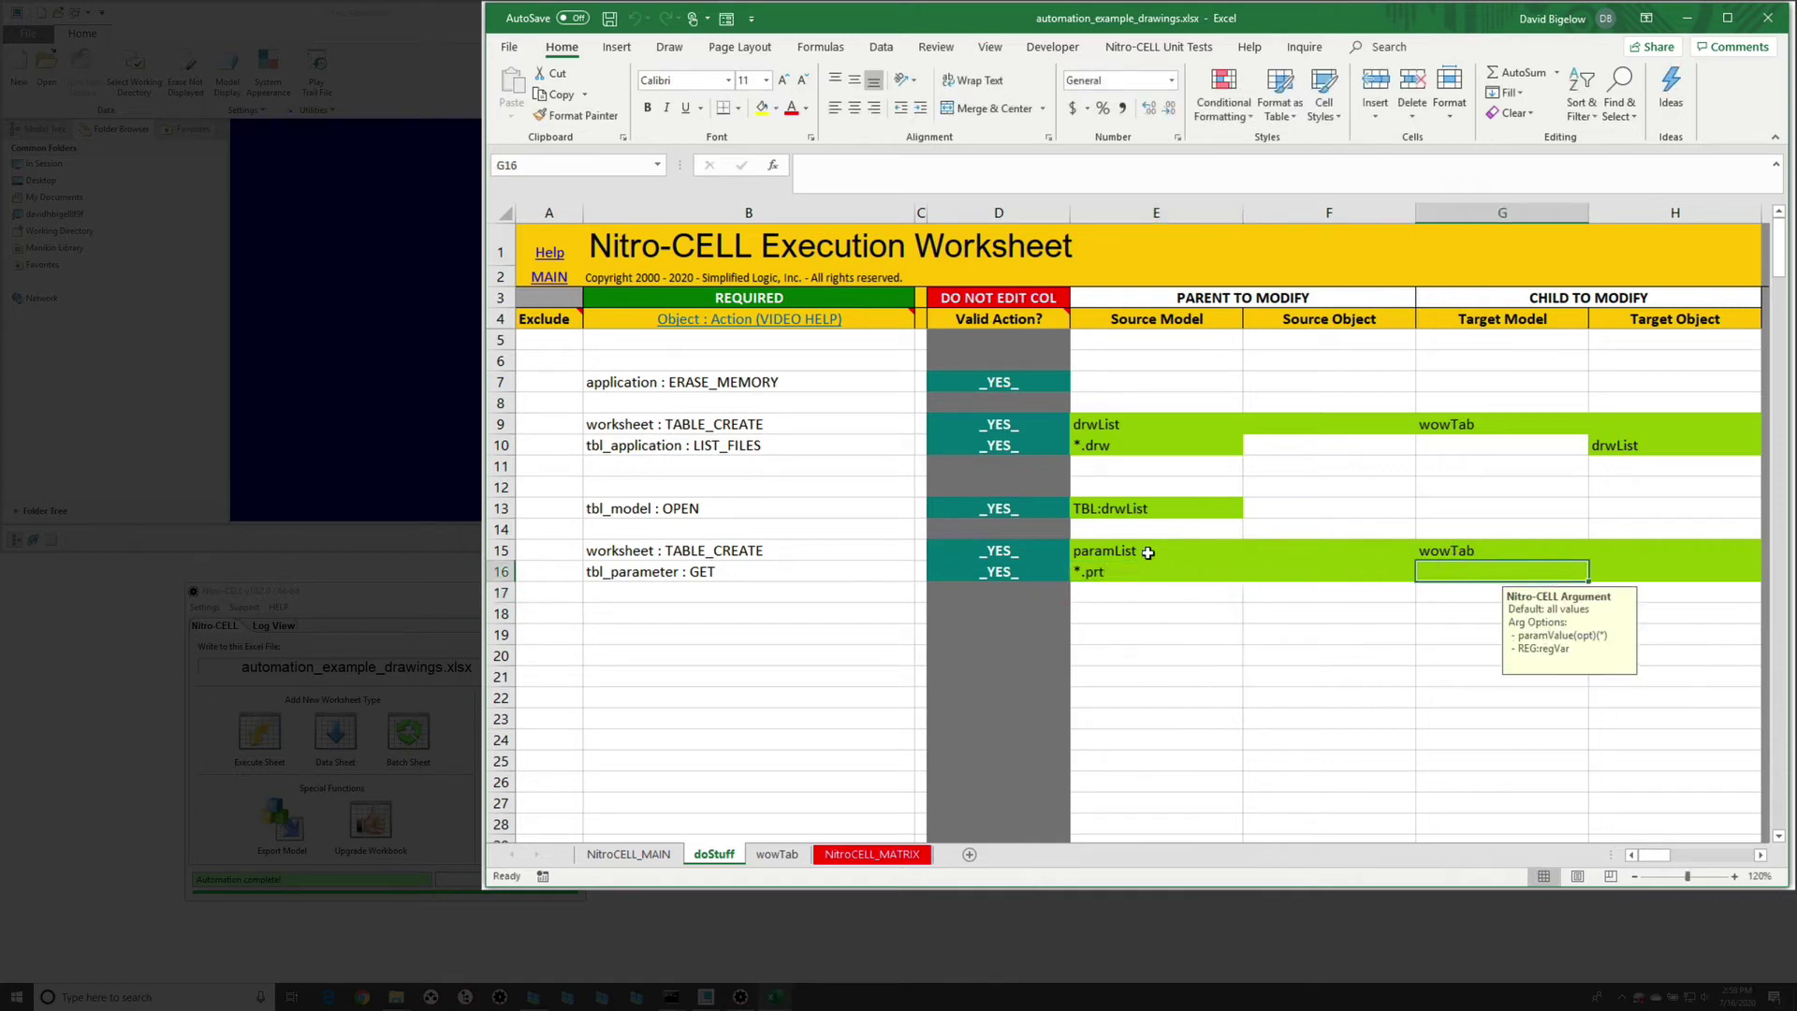
pyautogui.click(1193, 559)
pyautogui.hotkey('ctrl', 'c')
pyautogui.click(1555, 571)
pyautogui.click(1595, 573)
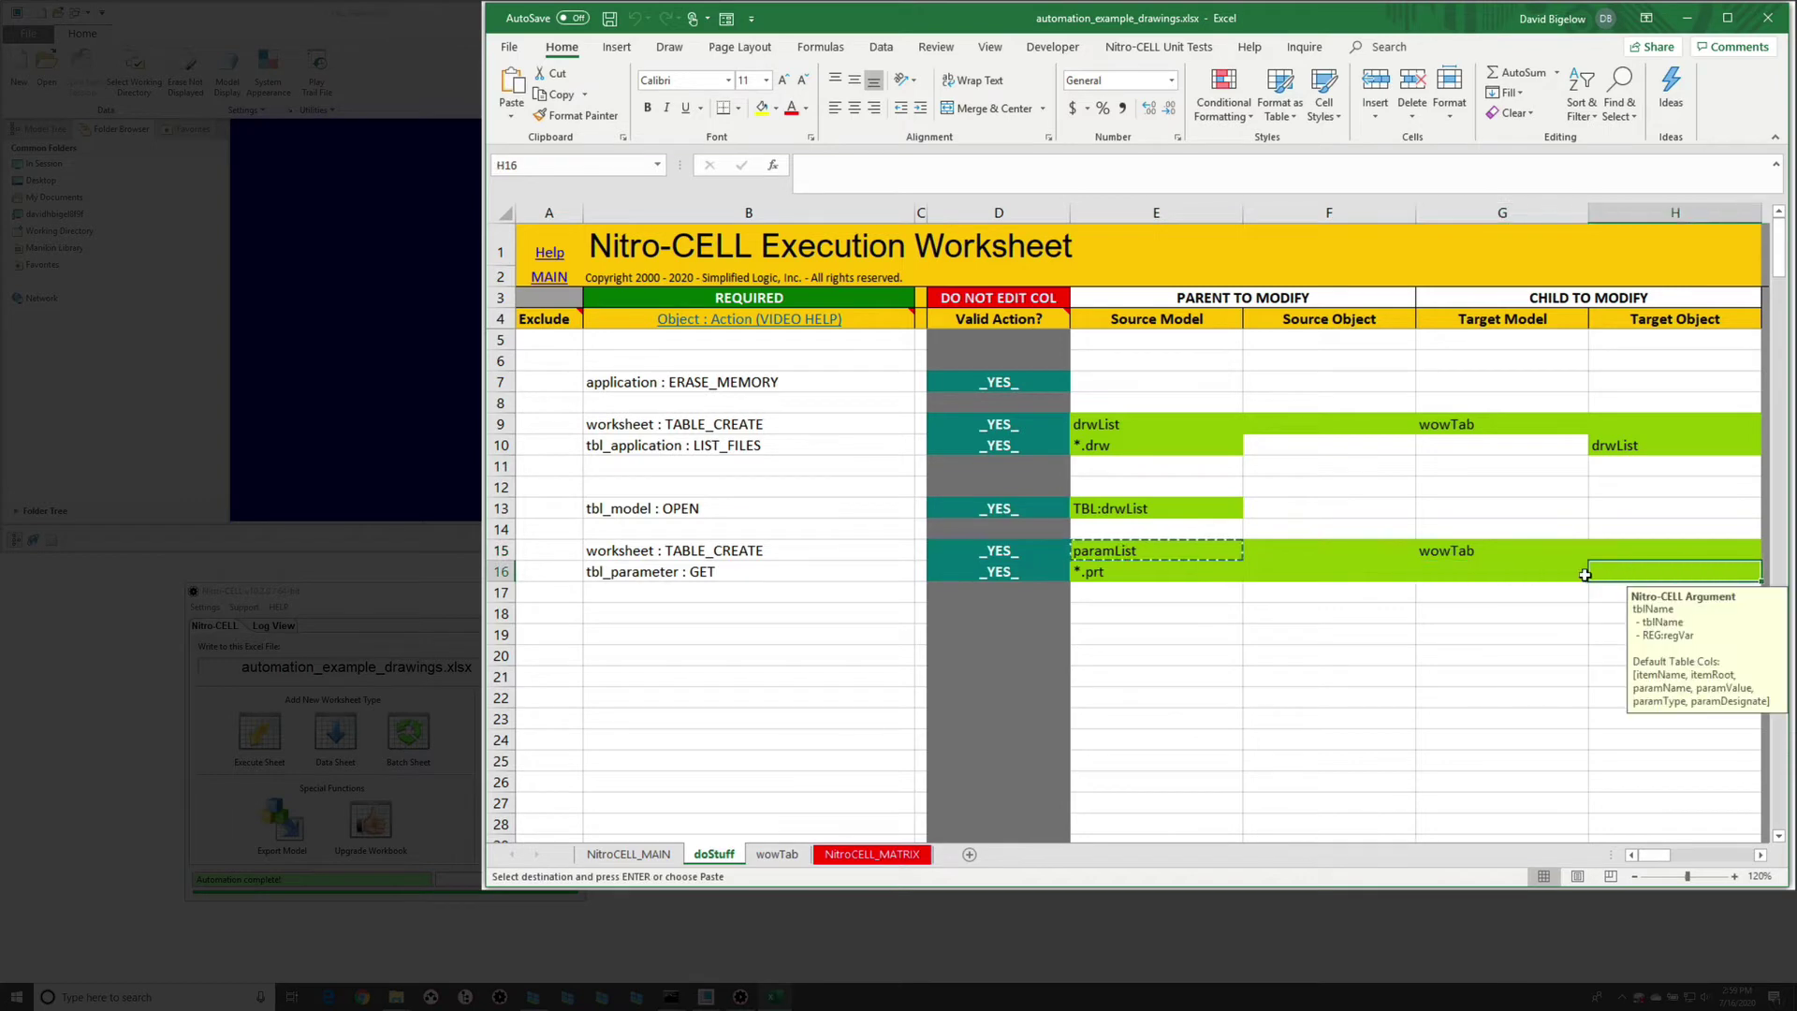
pyautogui.press('Return')
# - Set the source object of the tbl_parameter : GET row to the parameter name REV
pyautogui.click(1335, 569)
pyautogui.write('REV')
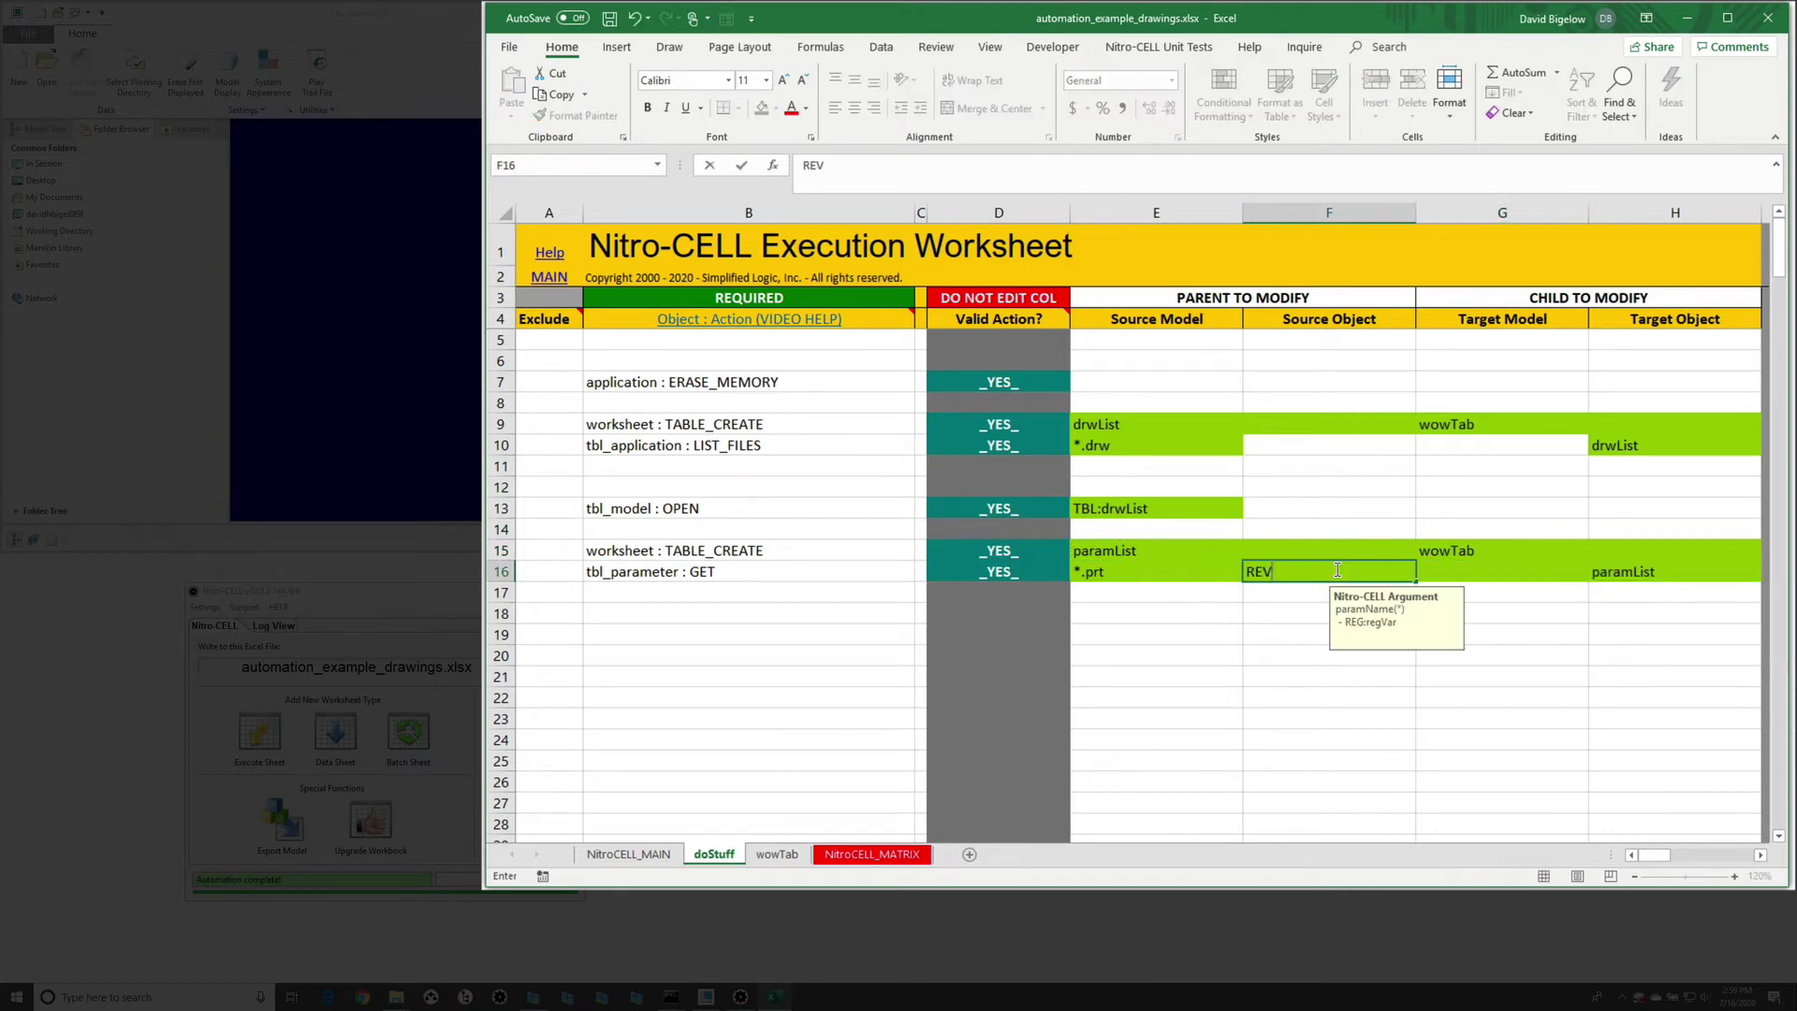
pyautogui.press('Return')
# - Duplicate the tbl_parameter : GET row 16 into row 17
pyautogui.click(500, 571)
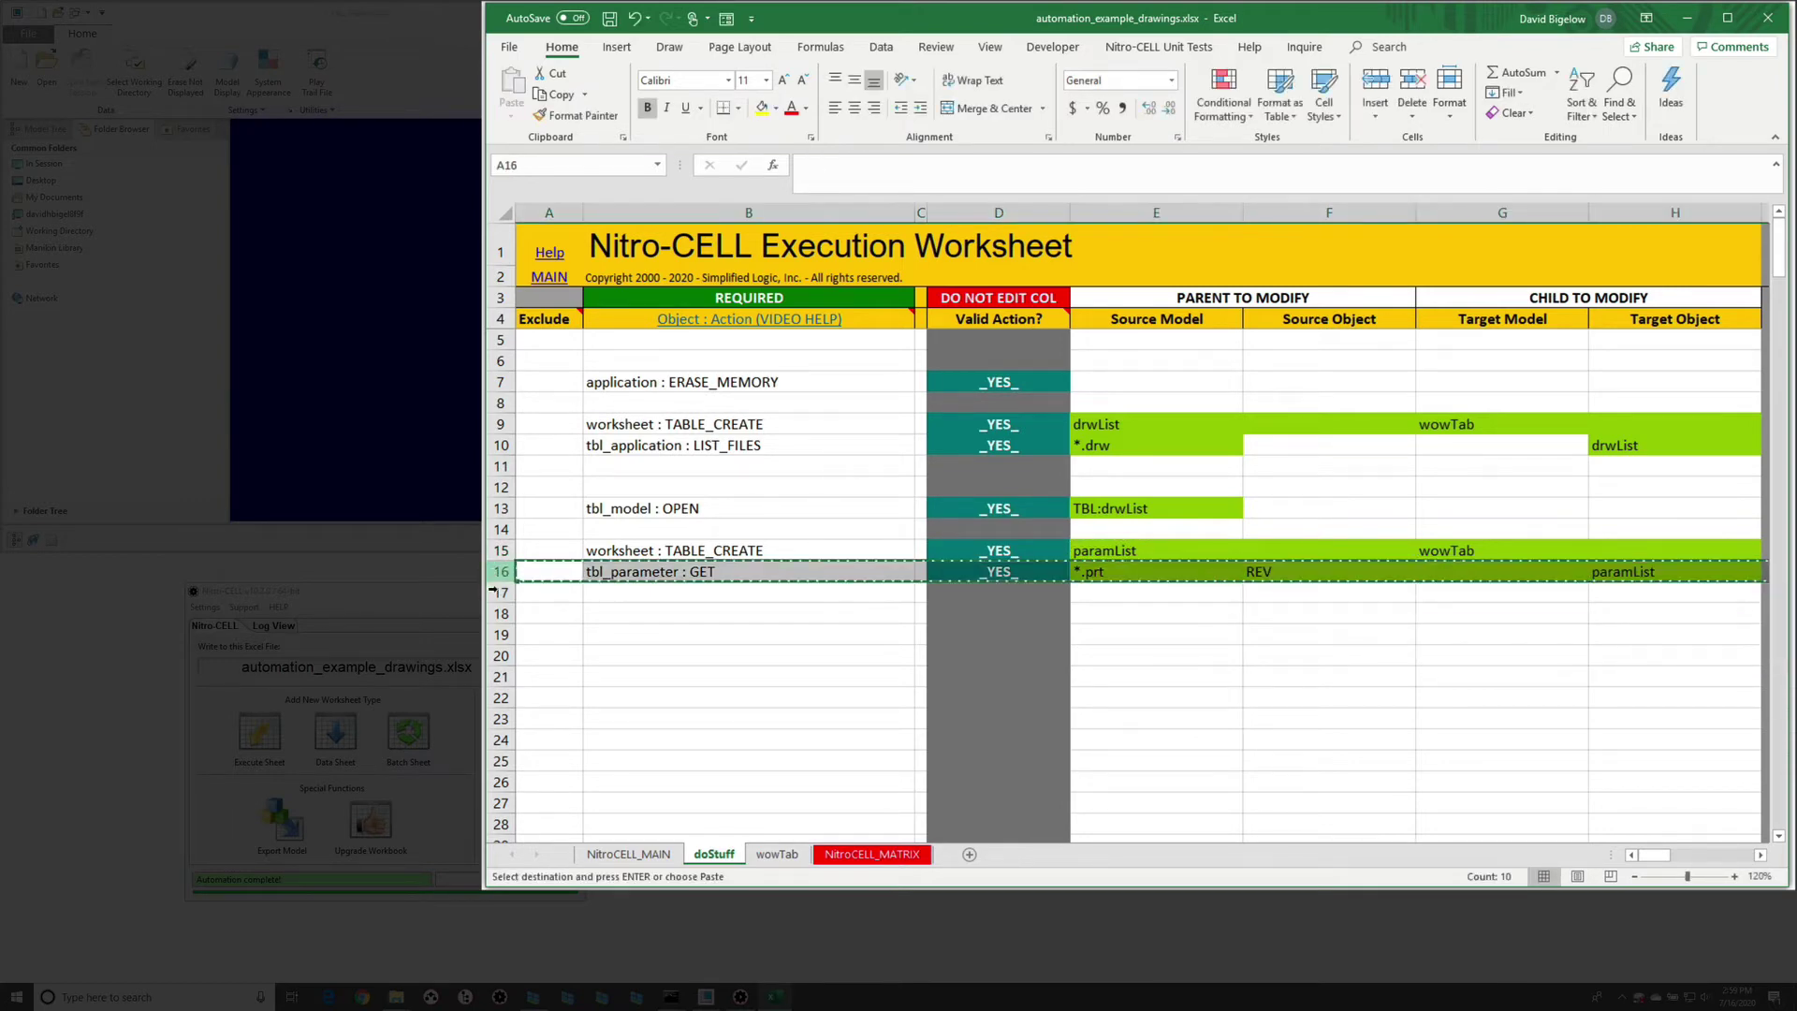
pyautogui.hotkey('ctrl', 'c')
pyautogui.click(501, 592)
pyautogui.press('Return')
# - Set the source model of the tbl_parameter : GET action in row 17 to *.asm
pyautogui.click(1125, 591)
pyautogui.doubleClick(1145, 591)
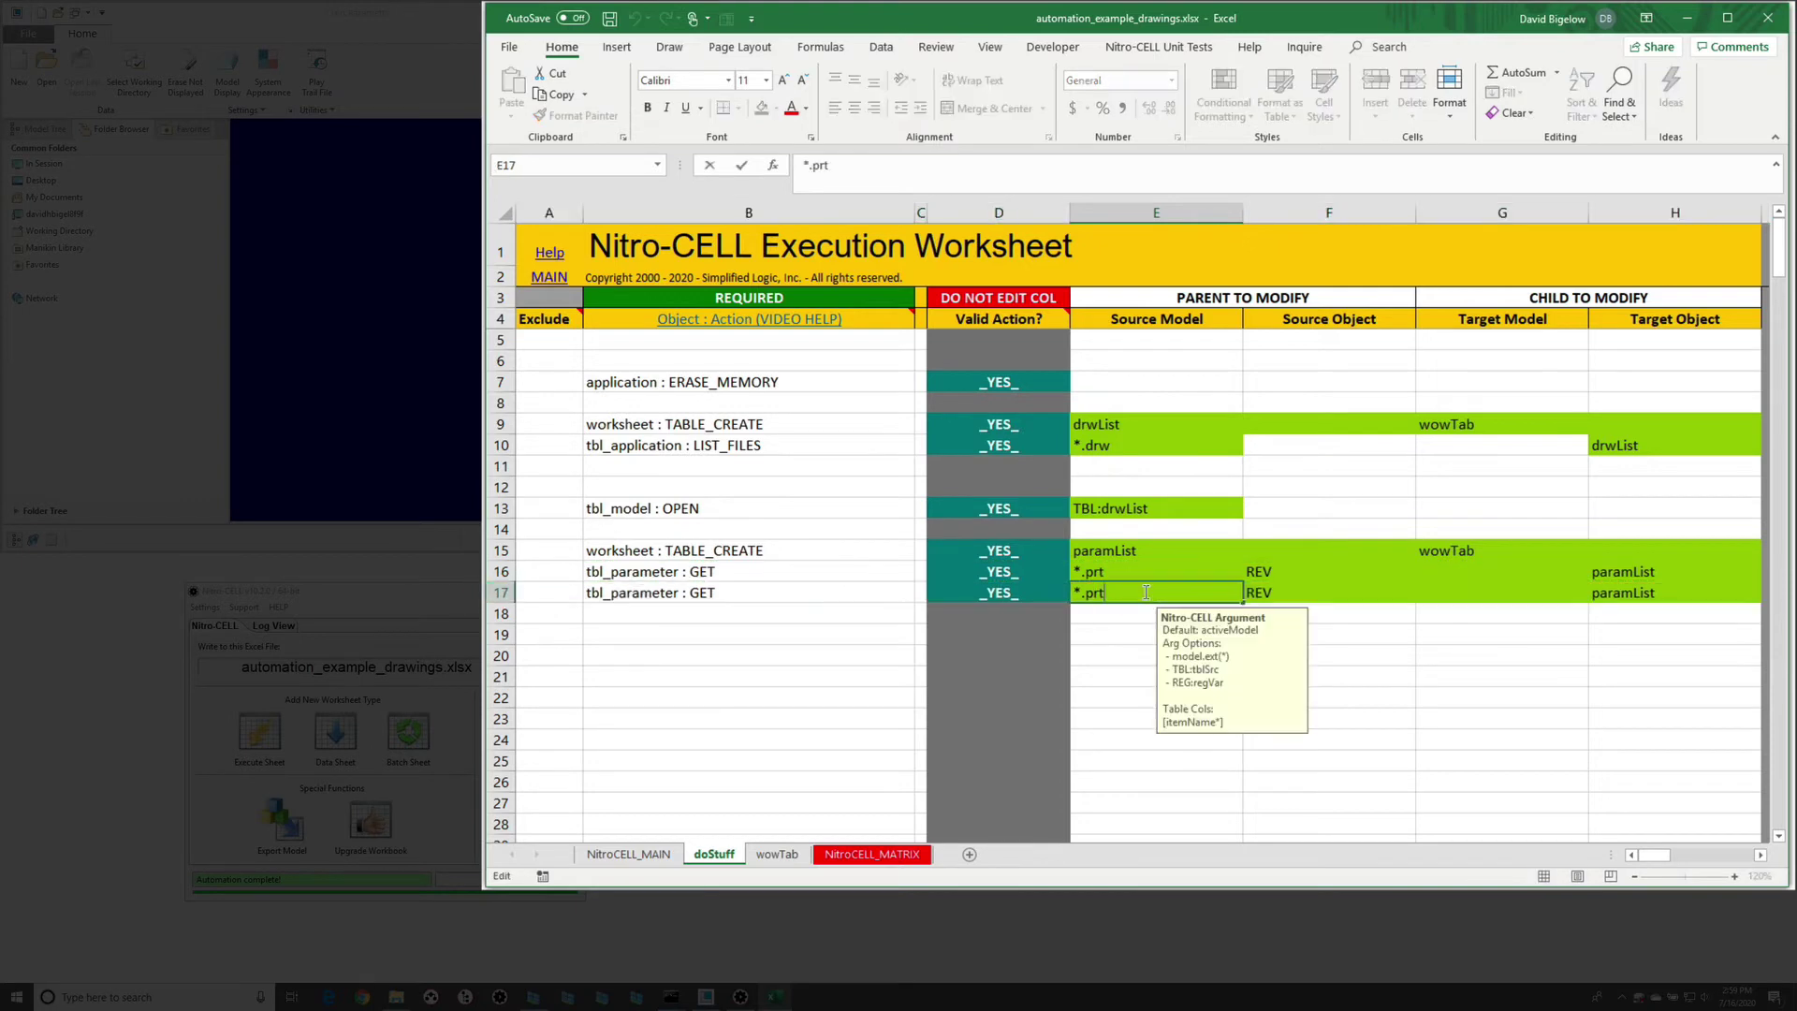
pyautogui.write('asm')
pyautogui.press('Return')
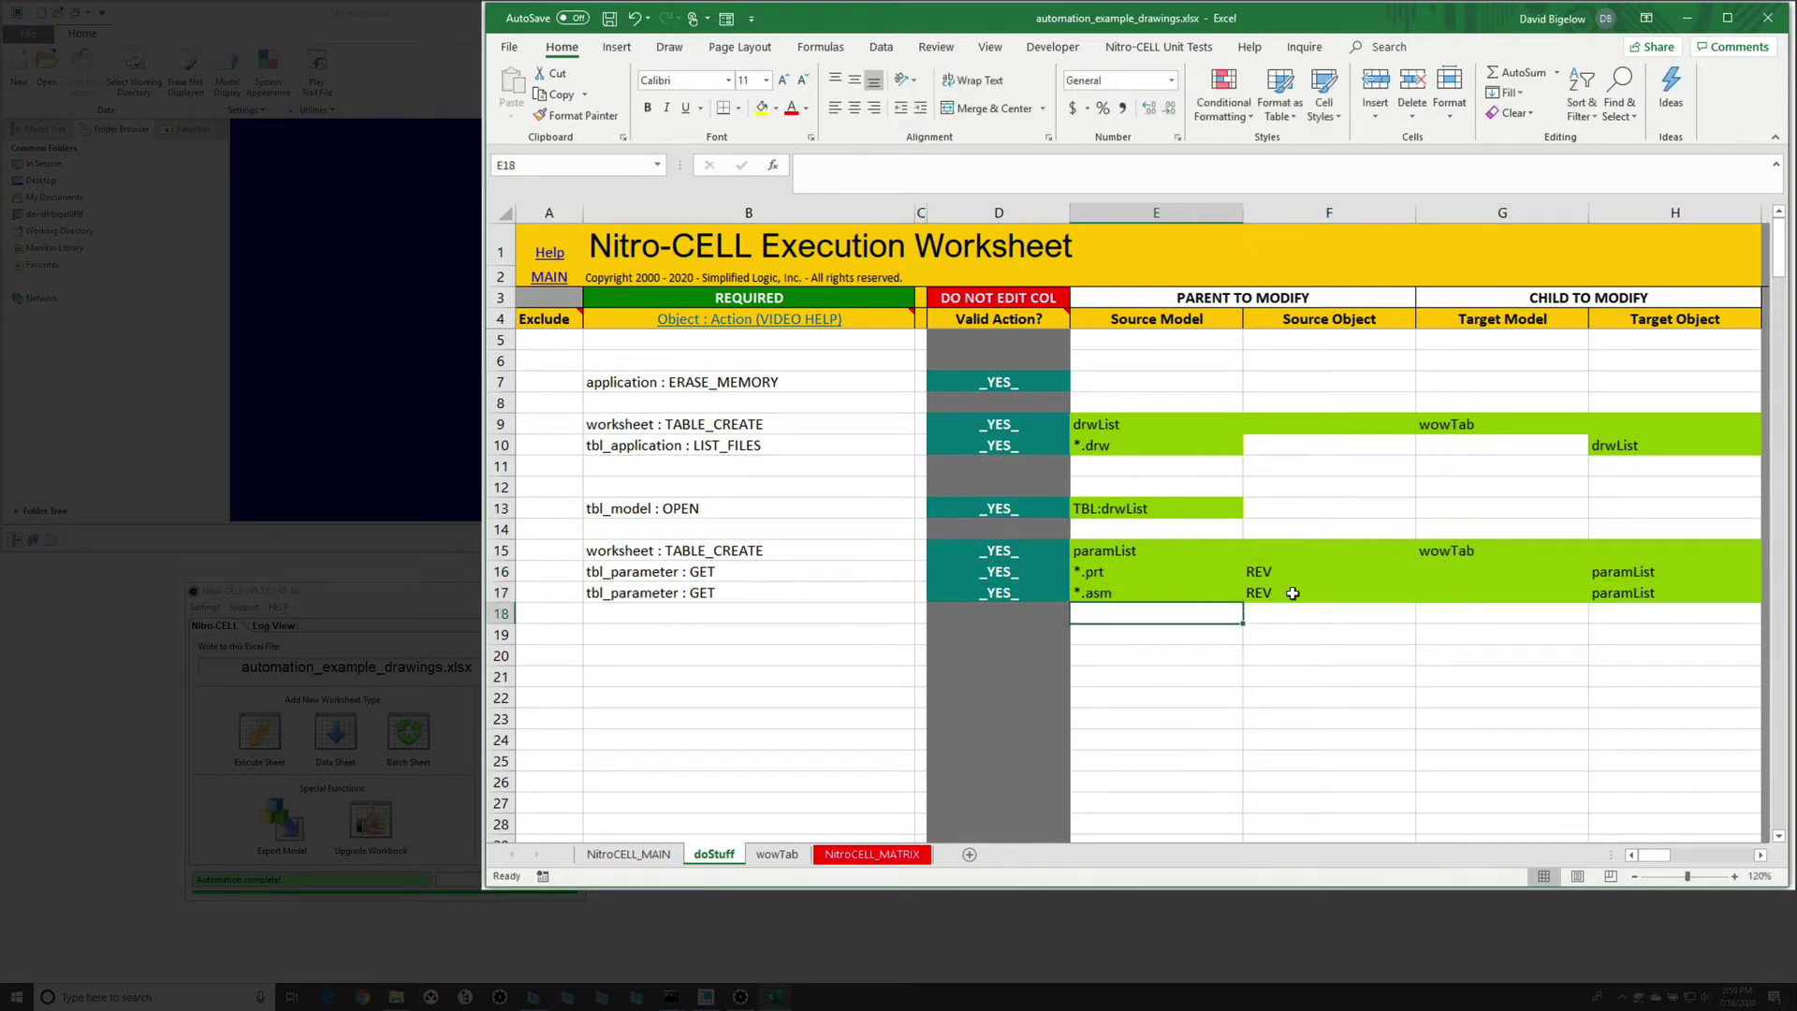
# - Execute the automation in Nitro-CELL and open the wowTab sheet in Excel
pyautogui.click(675, 619)
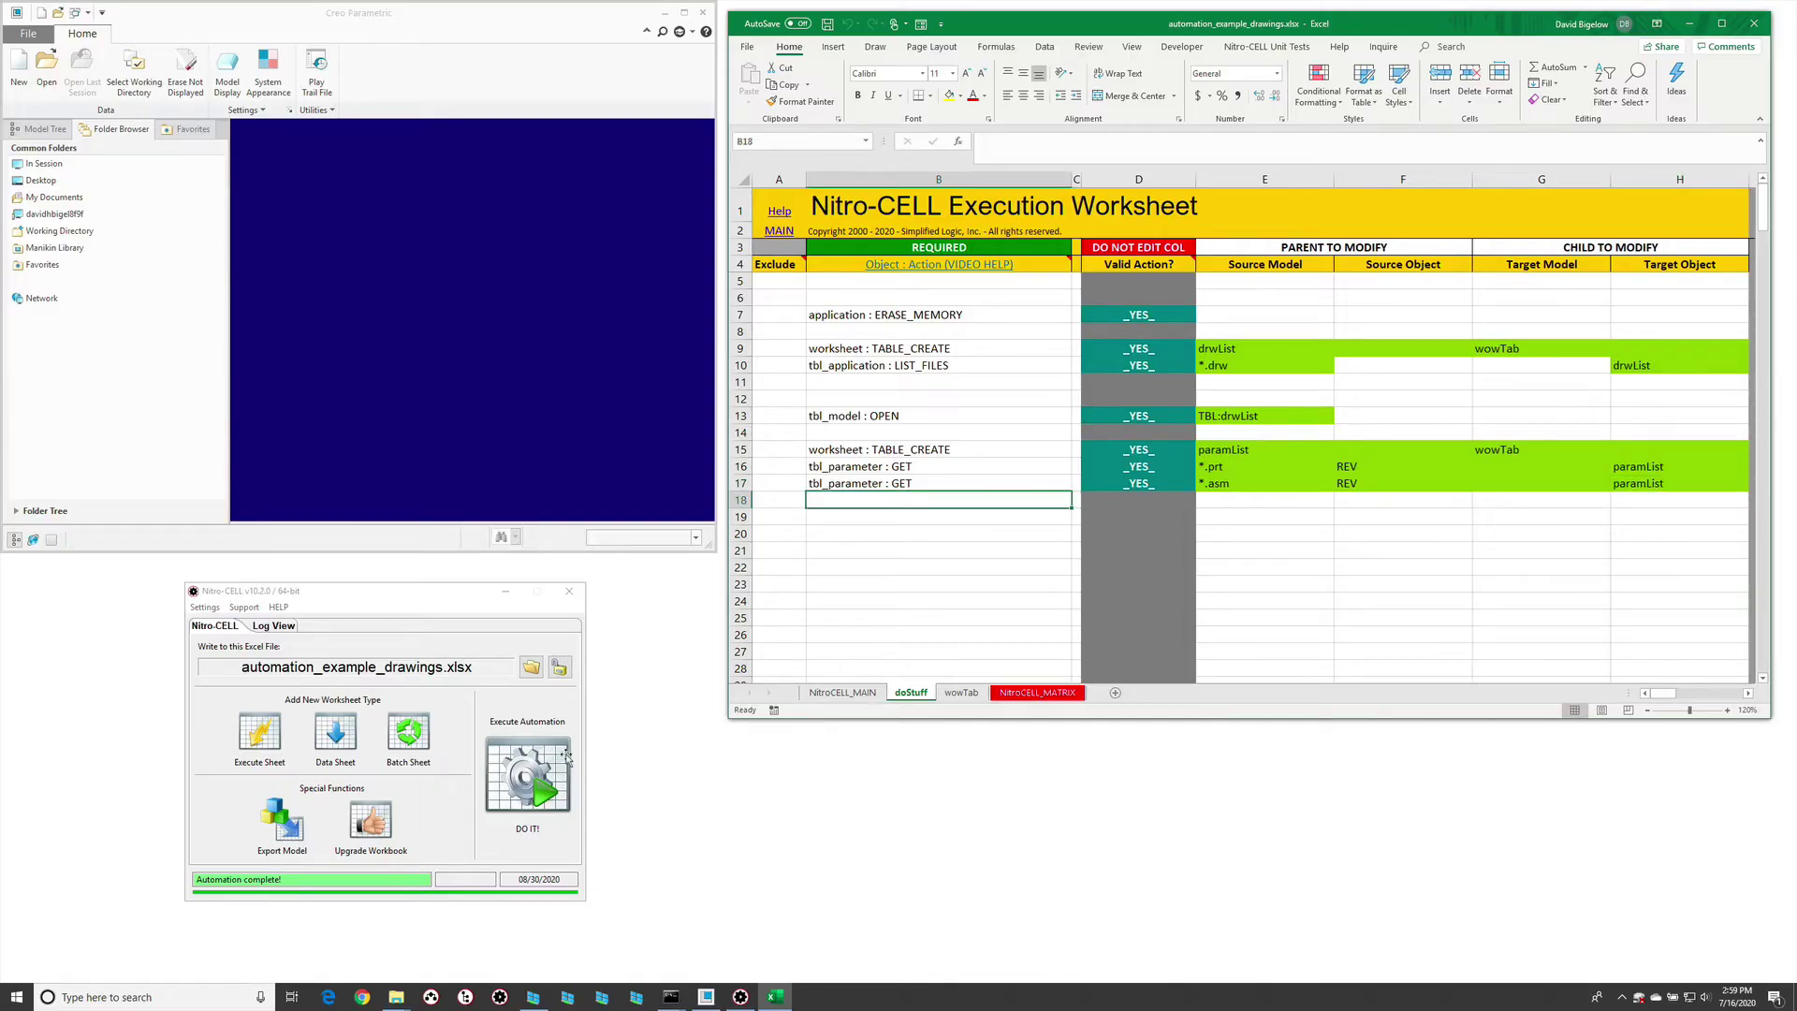
pyautogui.click(548, 773)
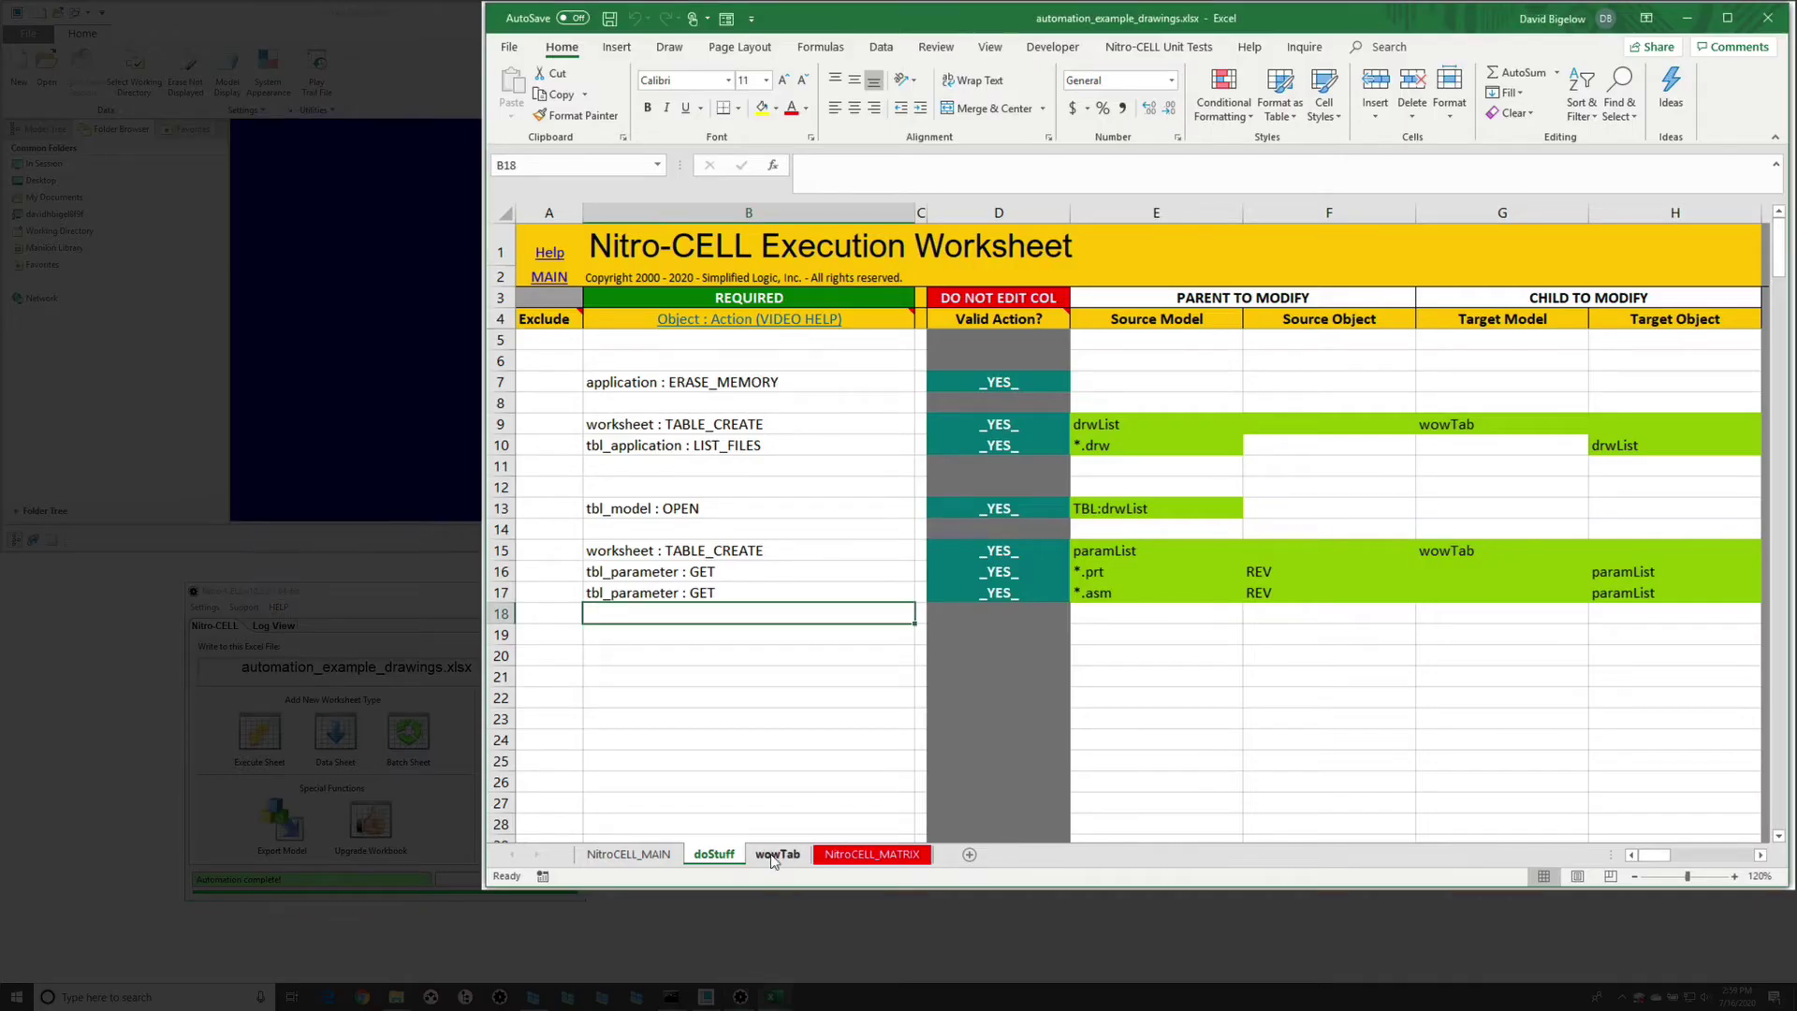
pyautogui.click(958, 692)
# - Autofit the widths of the parameter table's columns D through I on the wowTab sheet
pyautogui.click(975, 208)
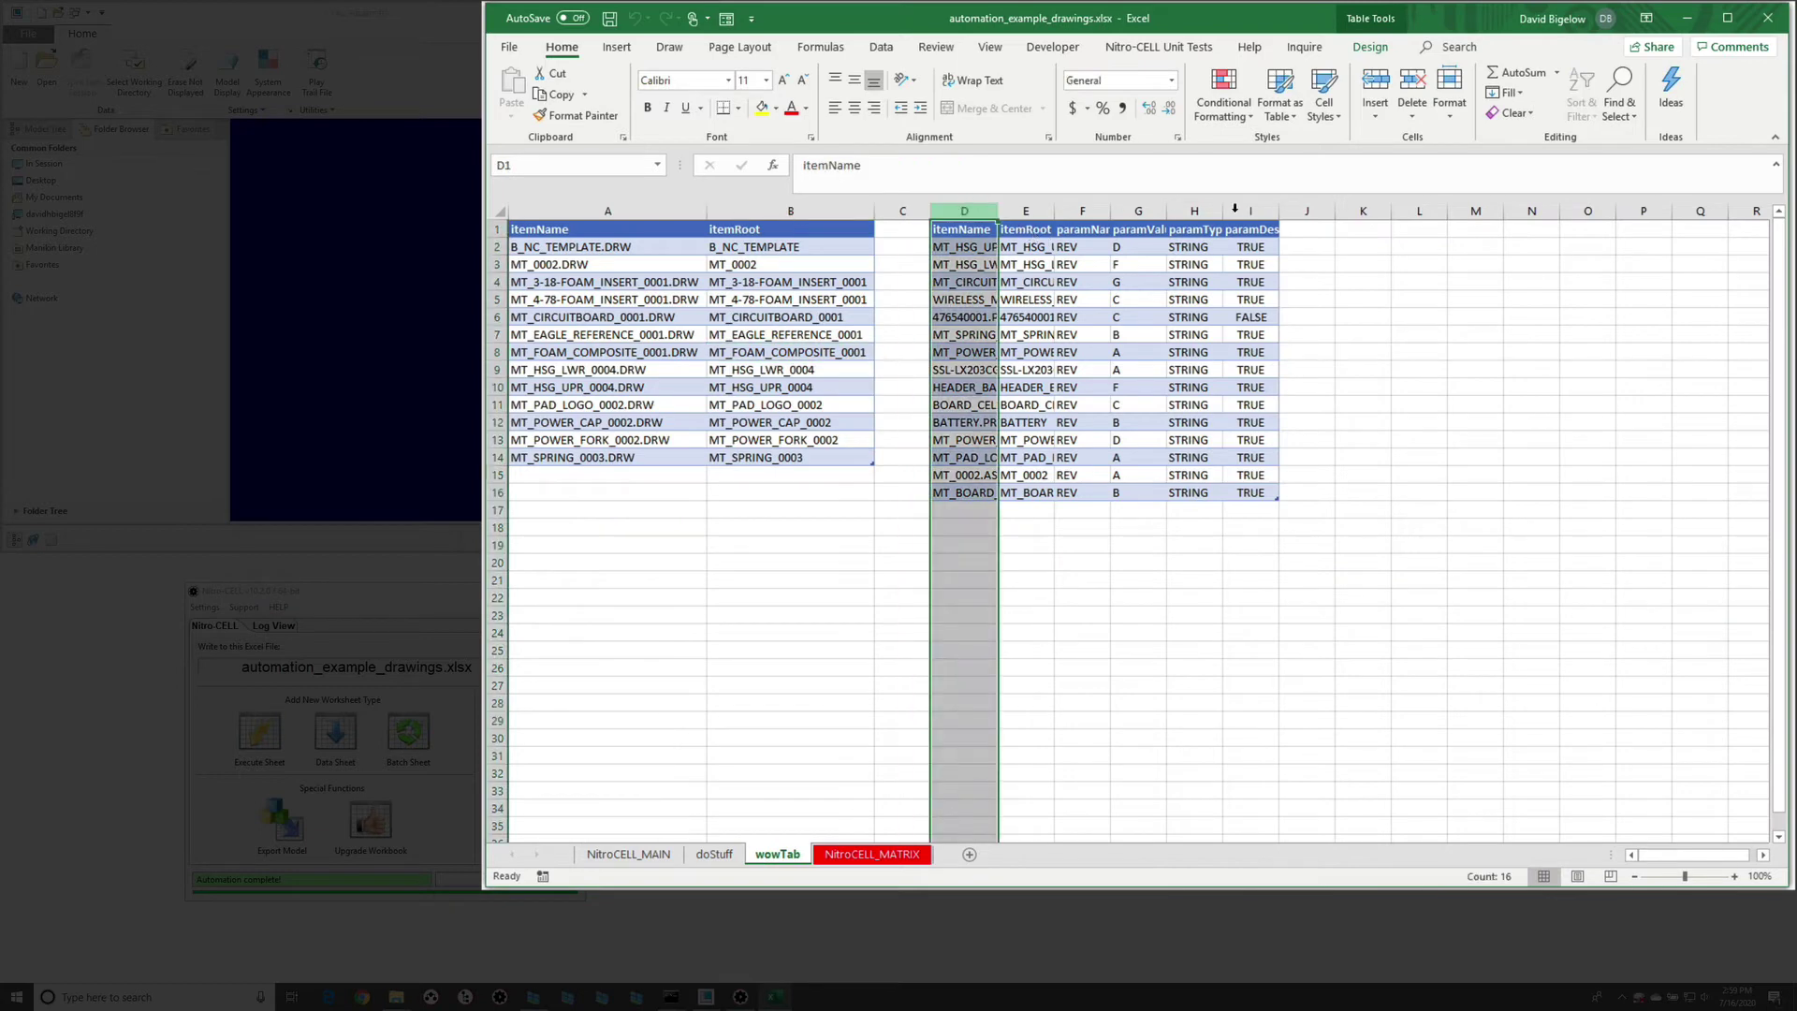
pyautogui.keyDown('shift'); pyautogui.click(1234, 208); pyautogui.keyUp('shift')
pyautogui.doubleClick(1218, 211)
pyautogui.click(1114, 370)
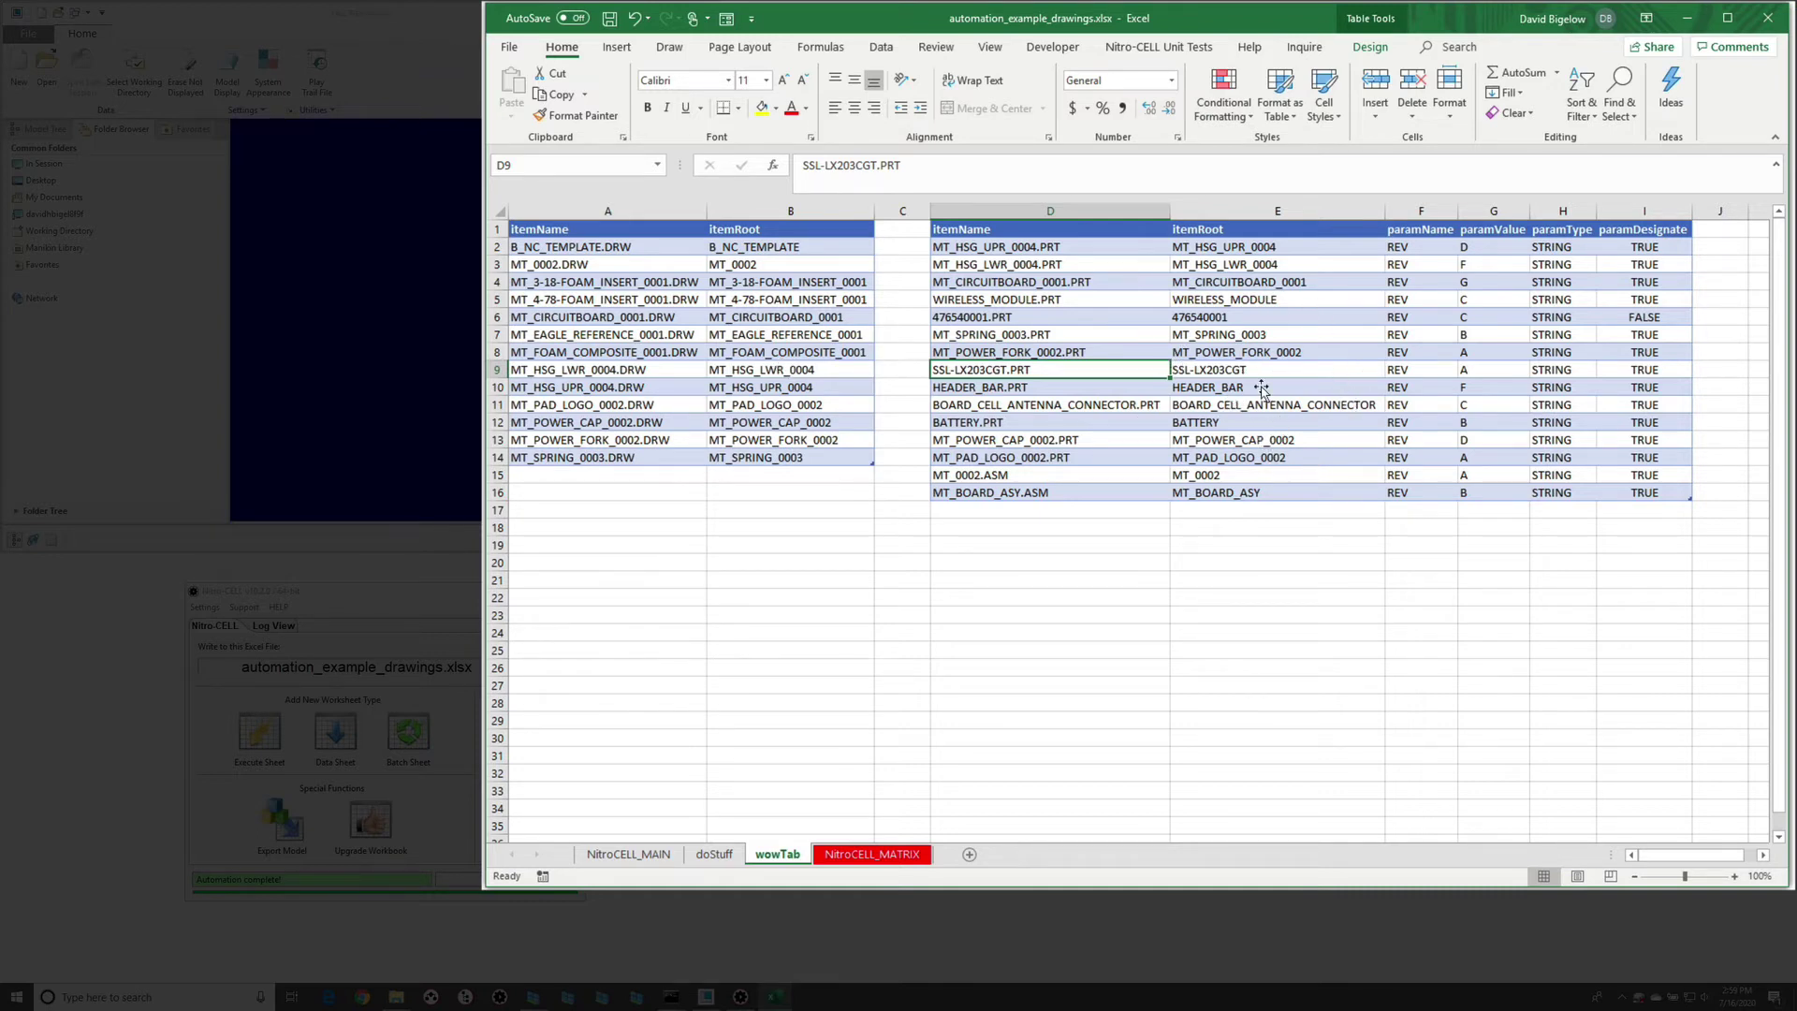
pyautogui.click(631, 313)
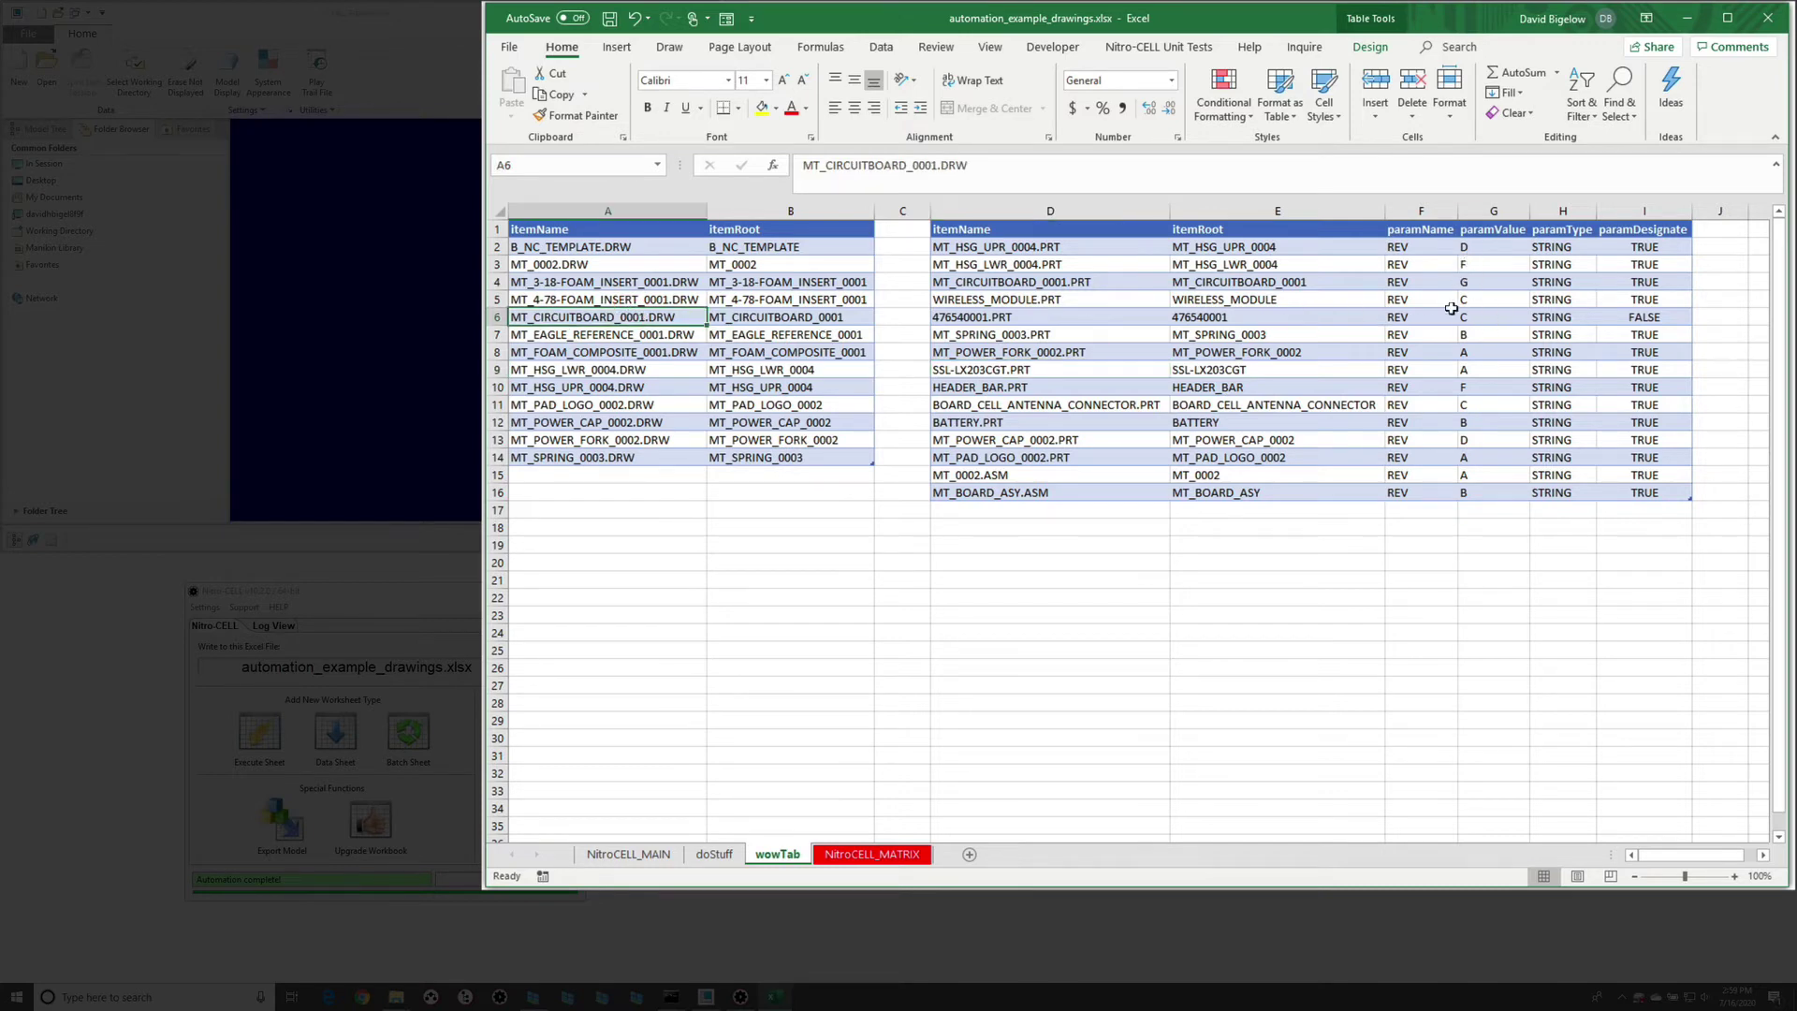
pyautogui.click(624, 313)
# - Enter the nc_command action tbl_model : EXPORT_DRW_PDF in cell B21 of the doStuff sheet
pyautogui.click(711, 855)
pyautogui.click(690, 655)
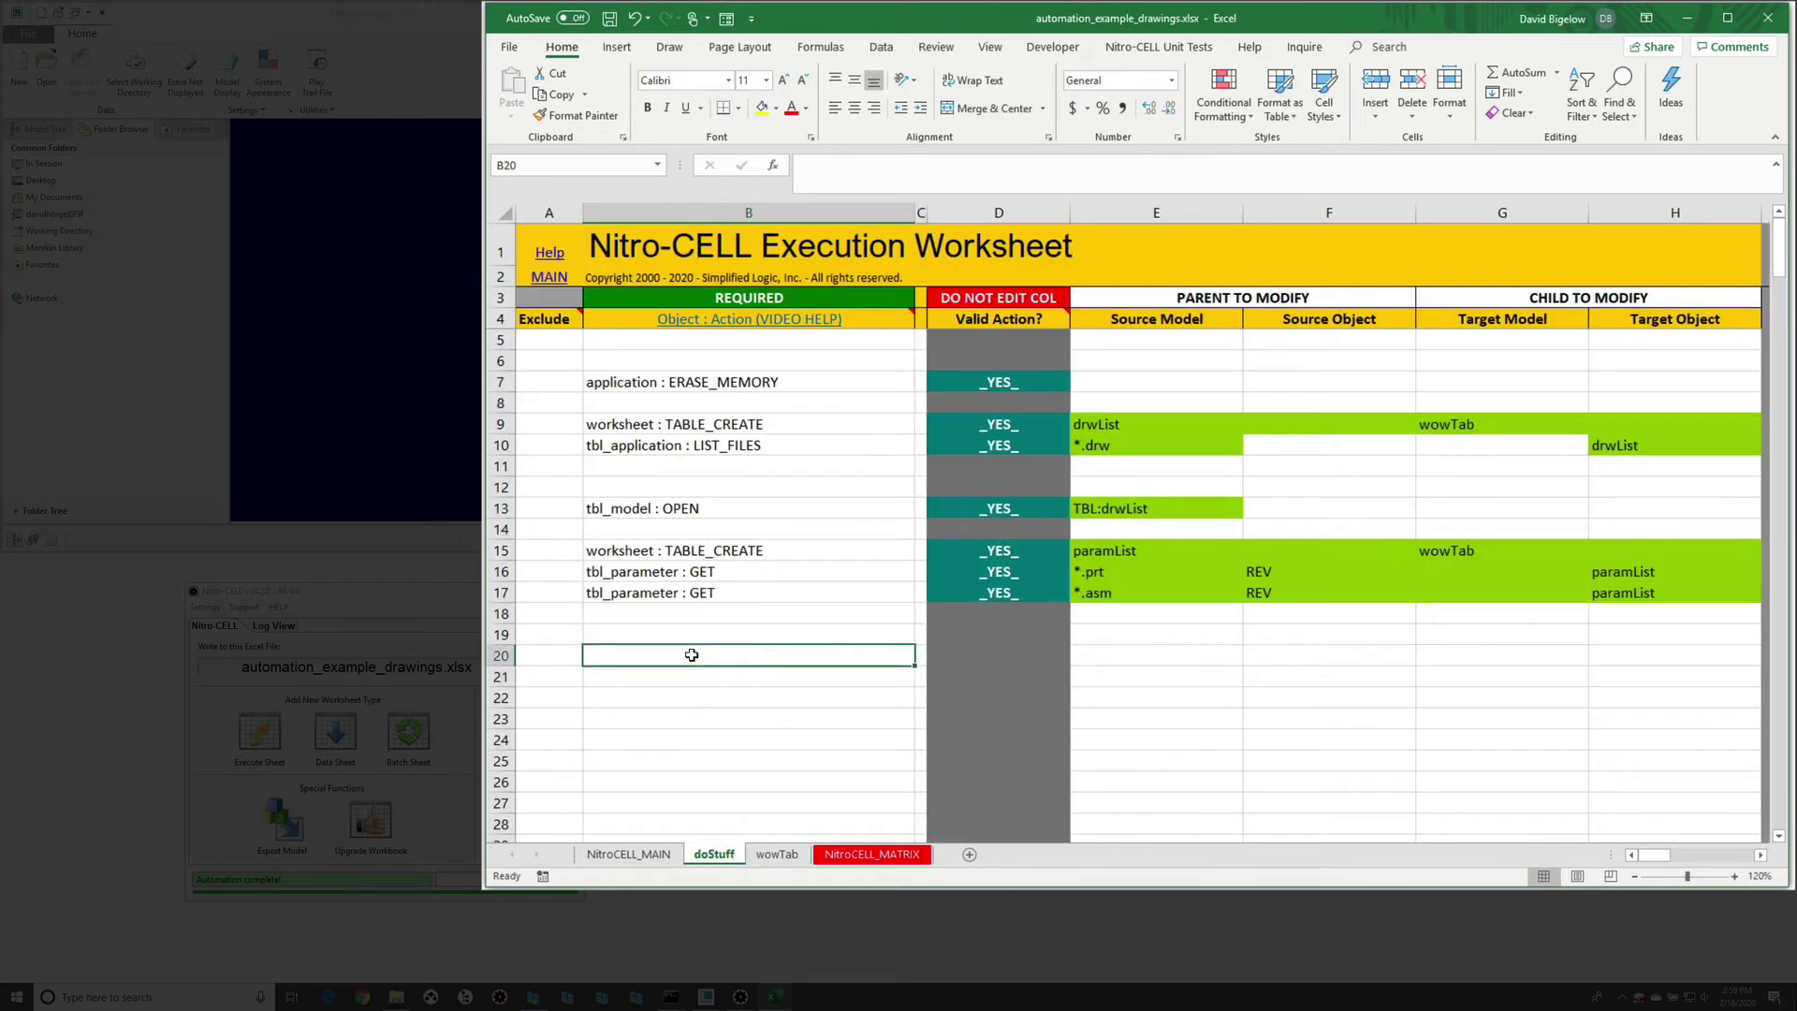
pyautogui.press('Down')
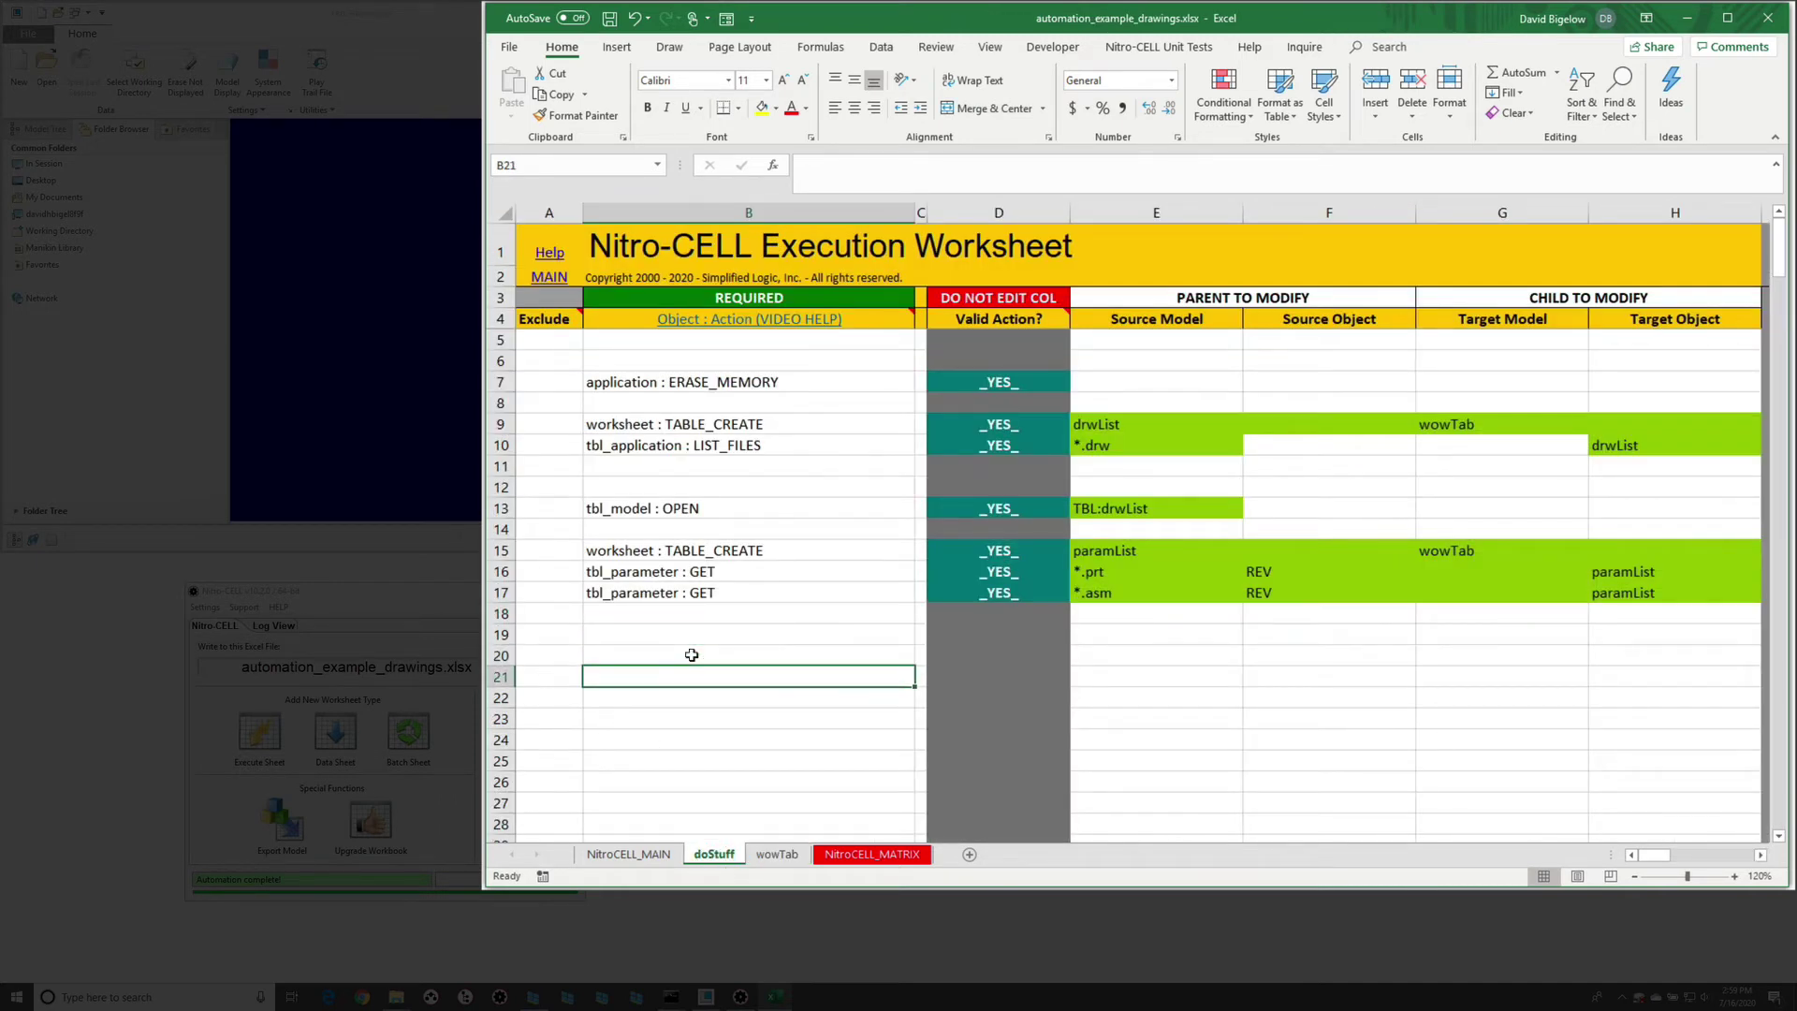
pyautogui.write('=nc_command[')
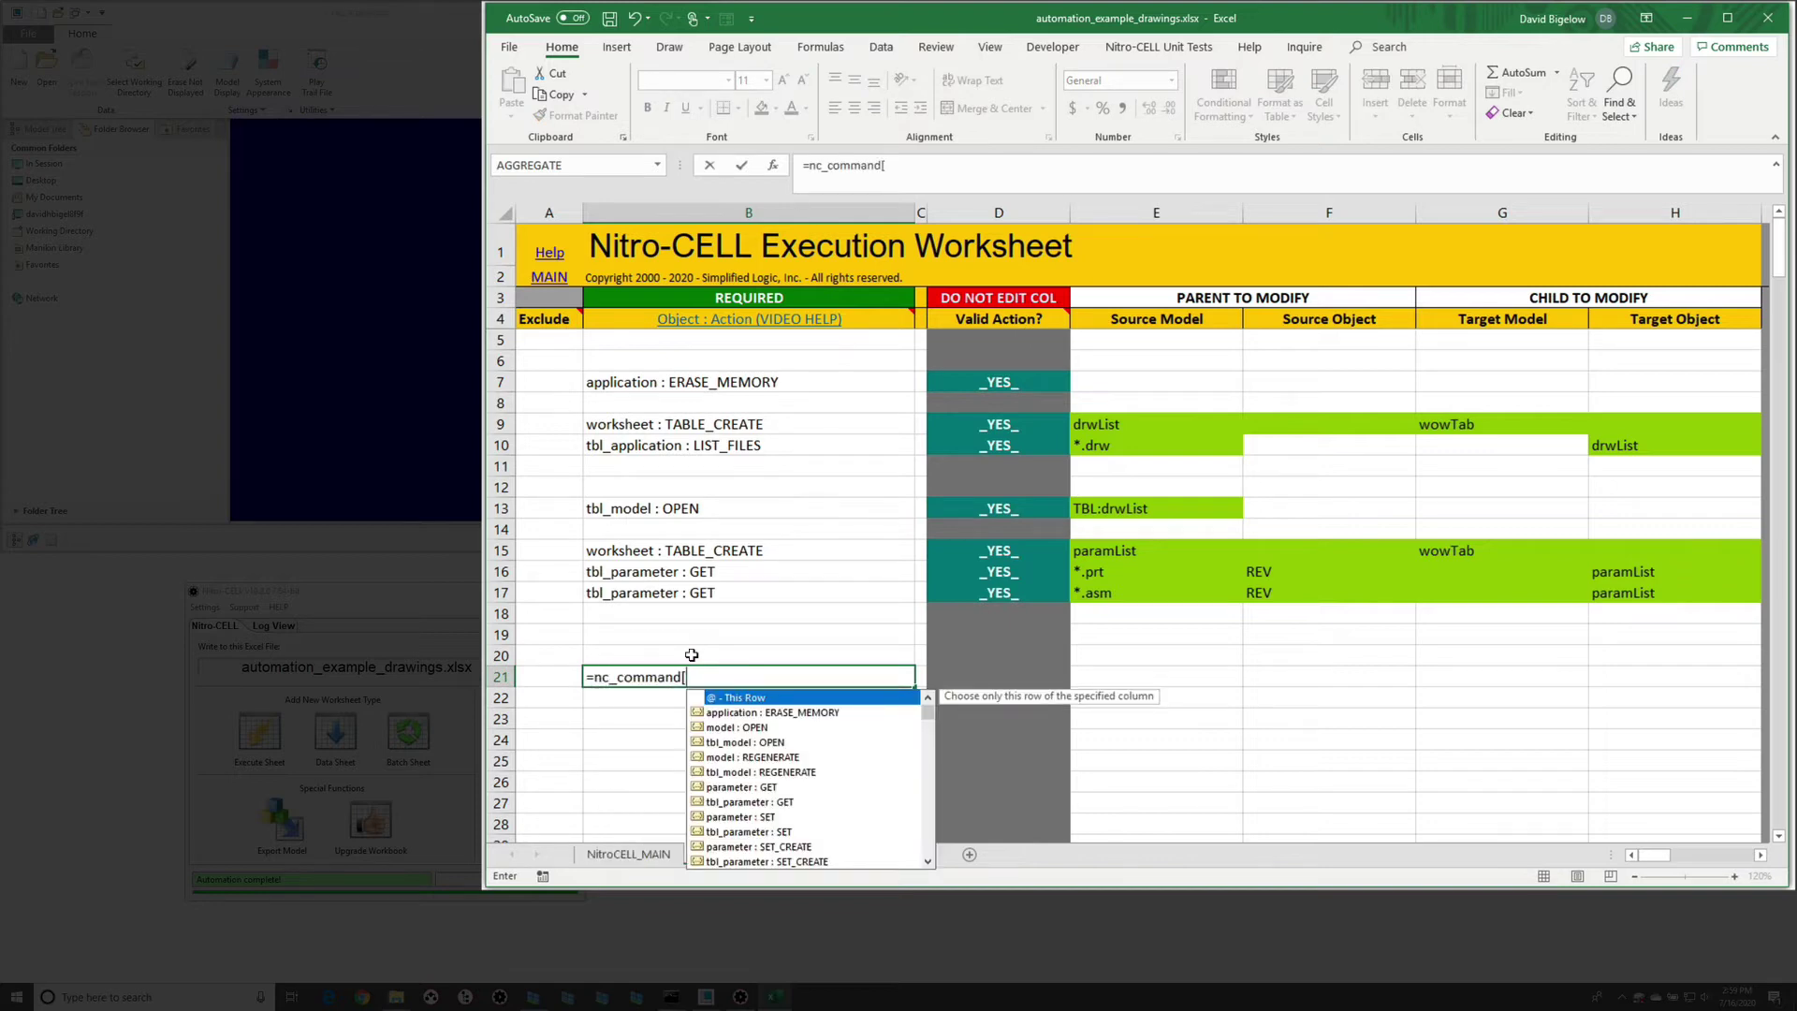
pyautogui.write('pdf')
pyautogui.press('Down')
pyautogui.press('Down')
pyautogui.press('Down')
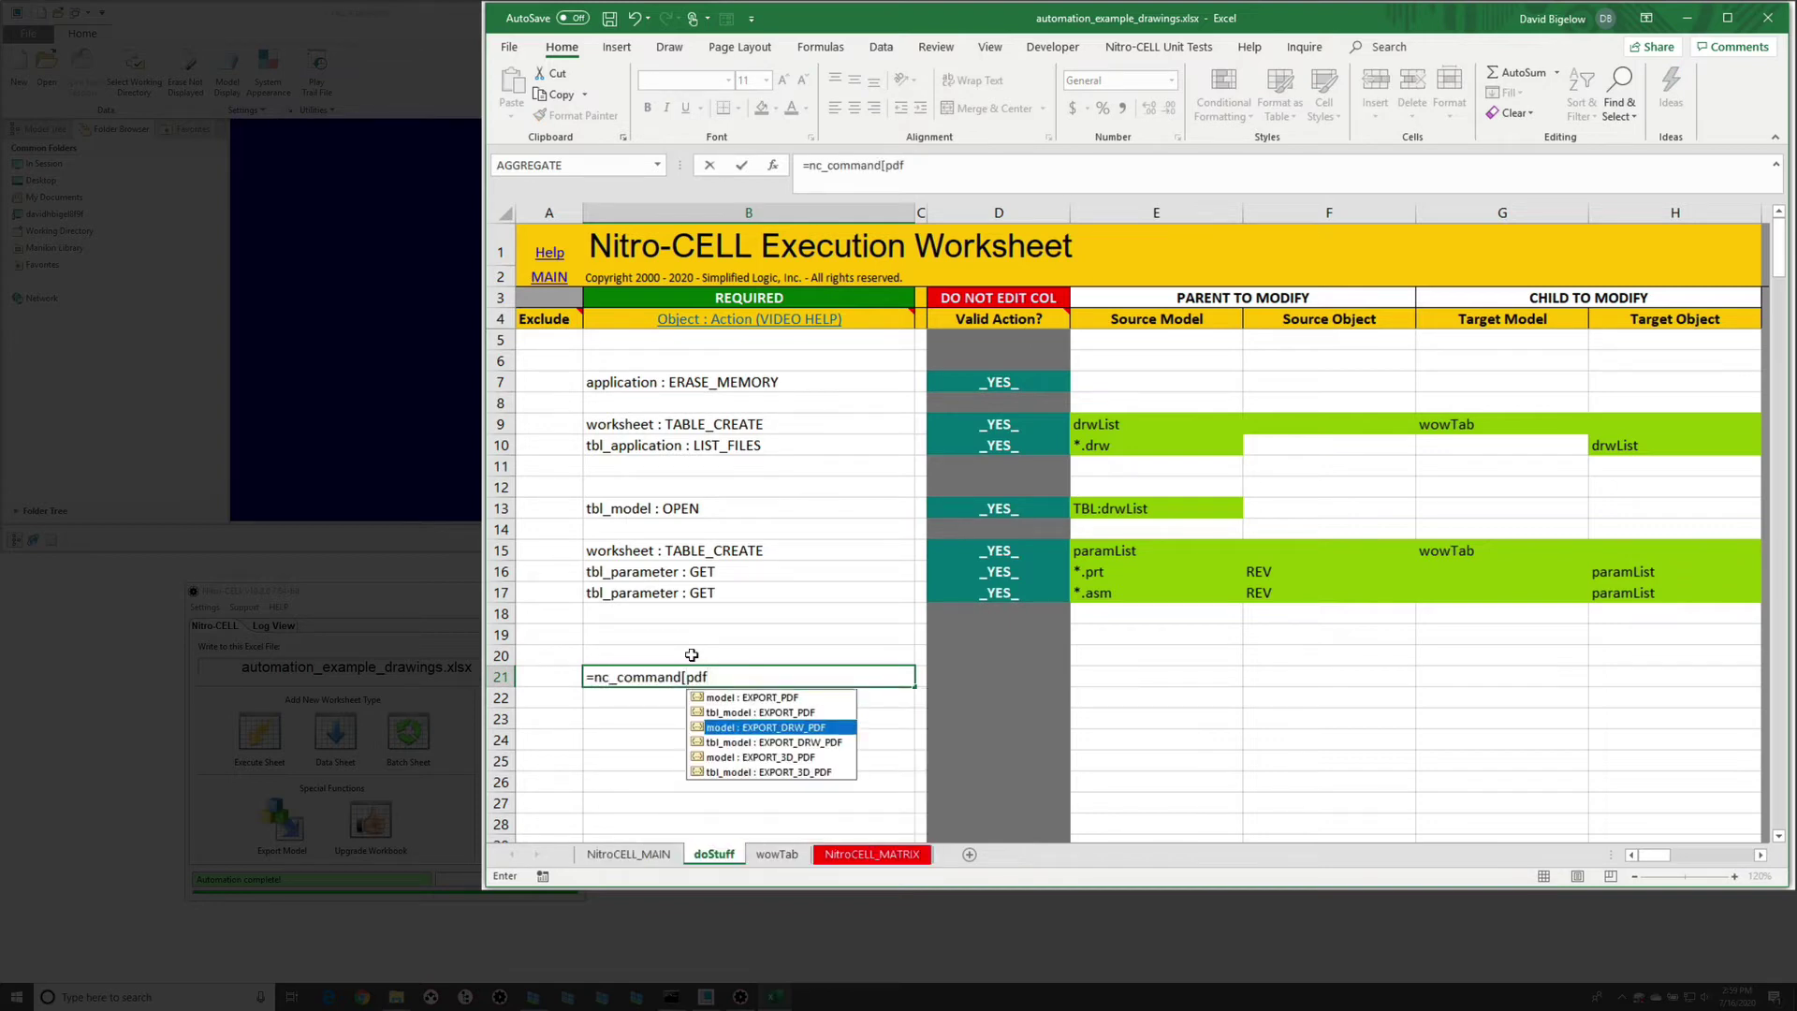
pyautogui.press('Tab')
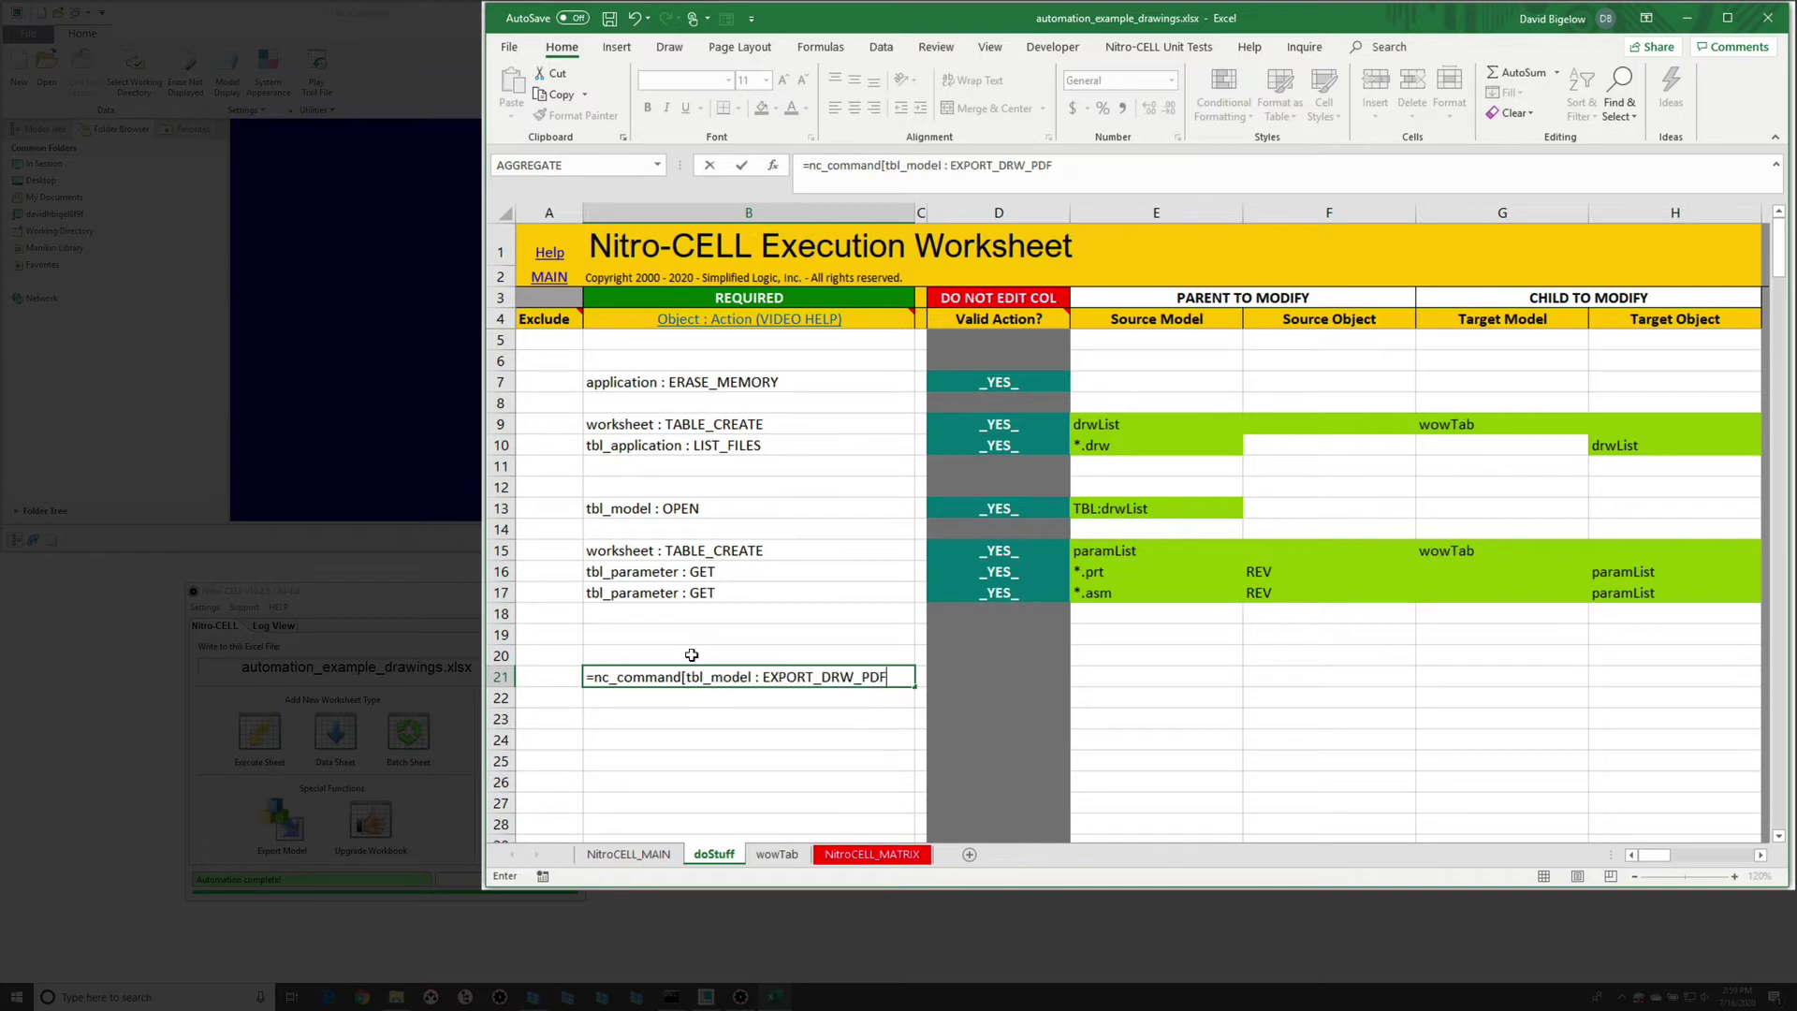
pyautogui.press('Return')
# - Set the source object of the tbl_model : EXPORT_DRW_PDF row to the directory name myPDFs
pyautogui.click(1201, 672)
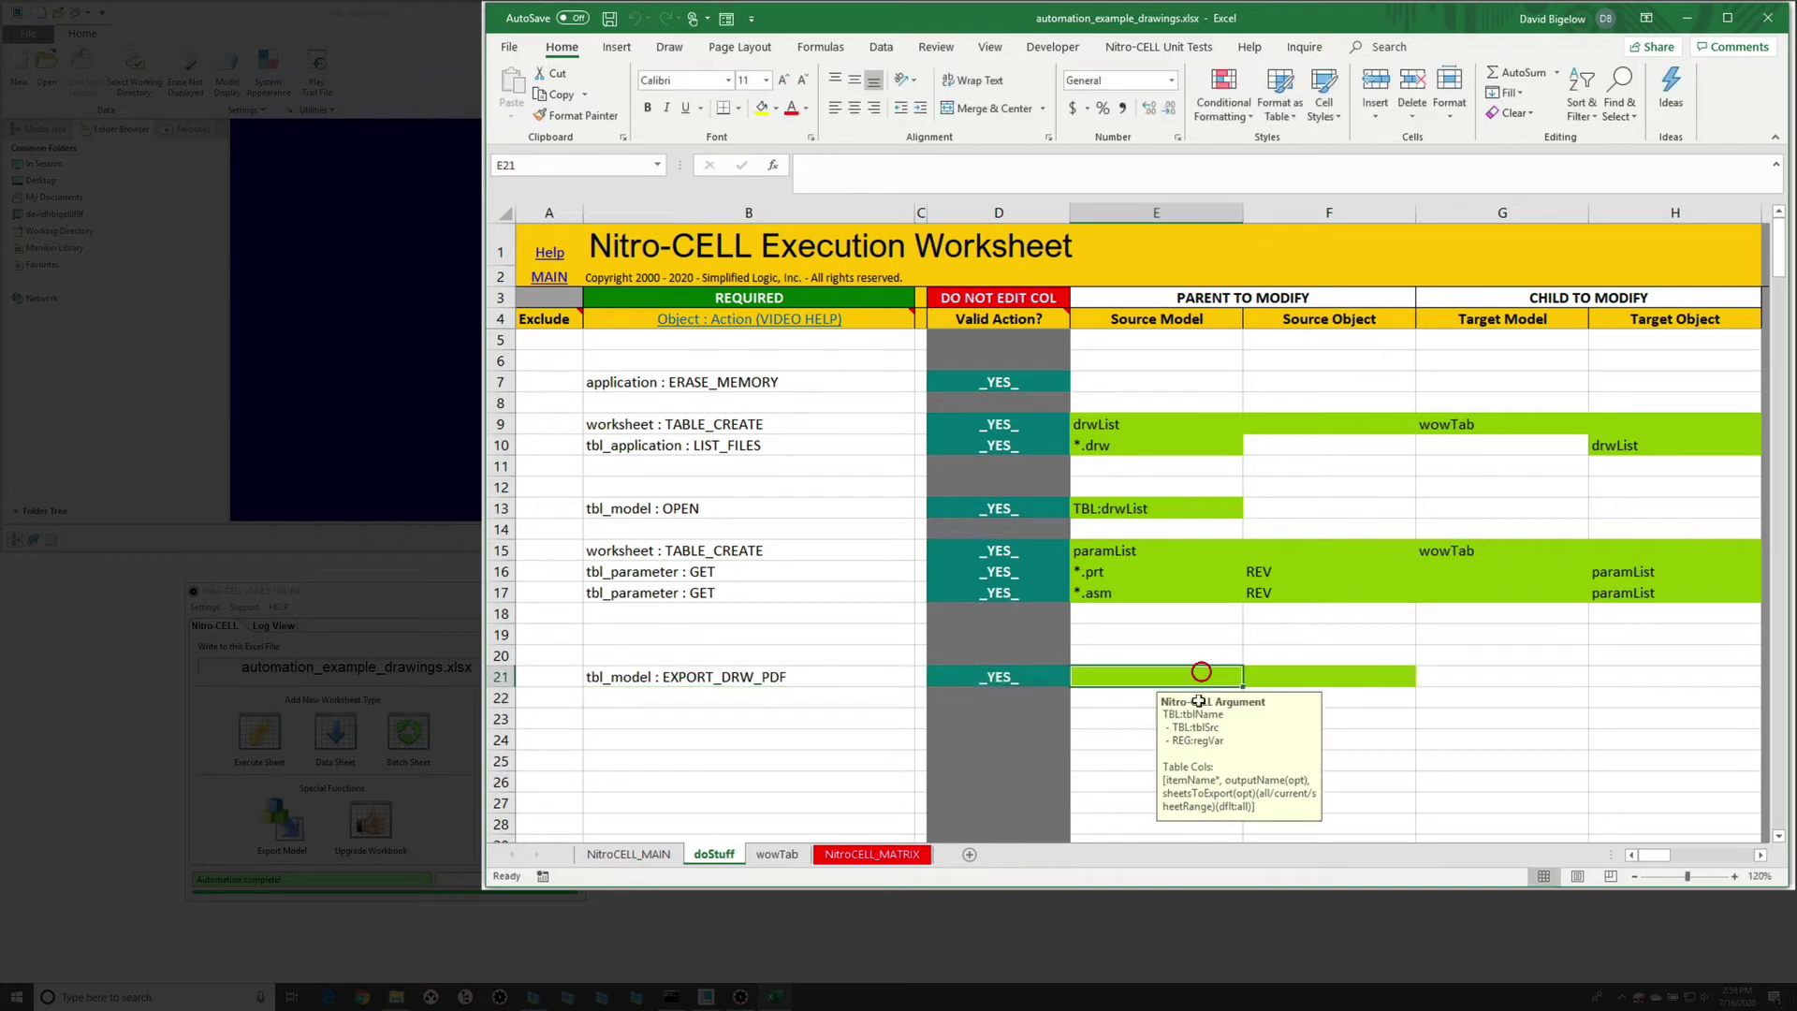
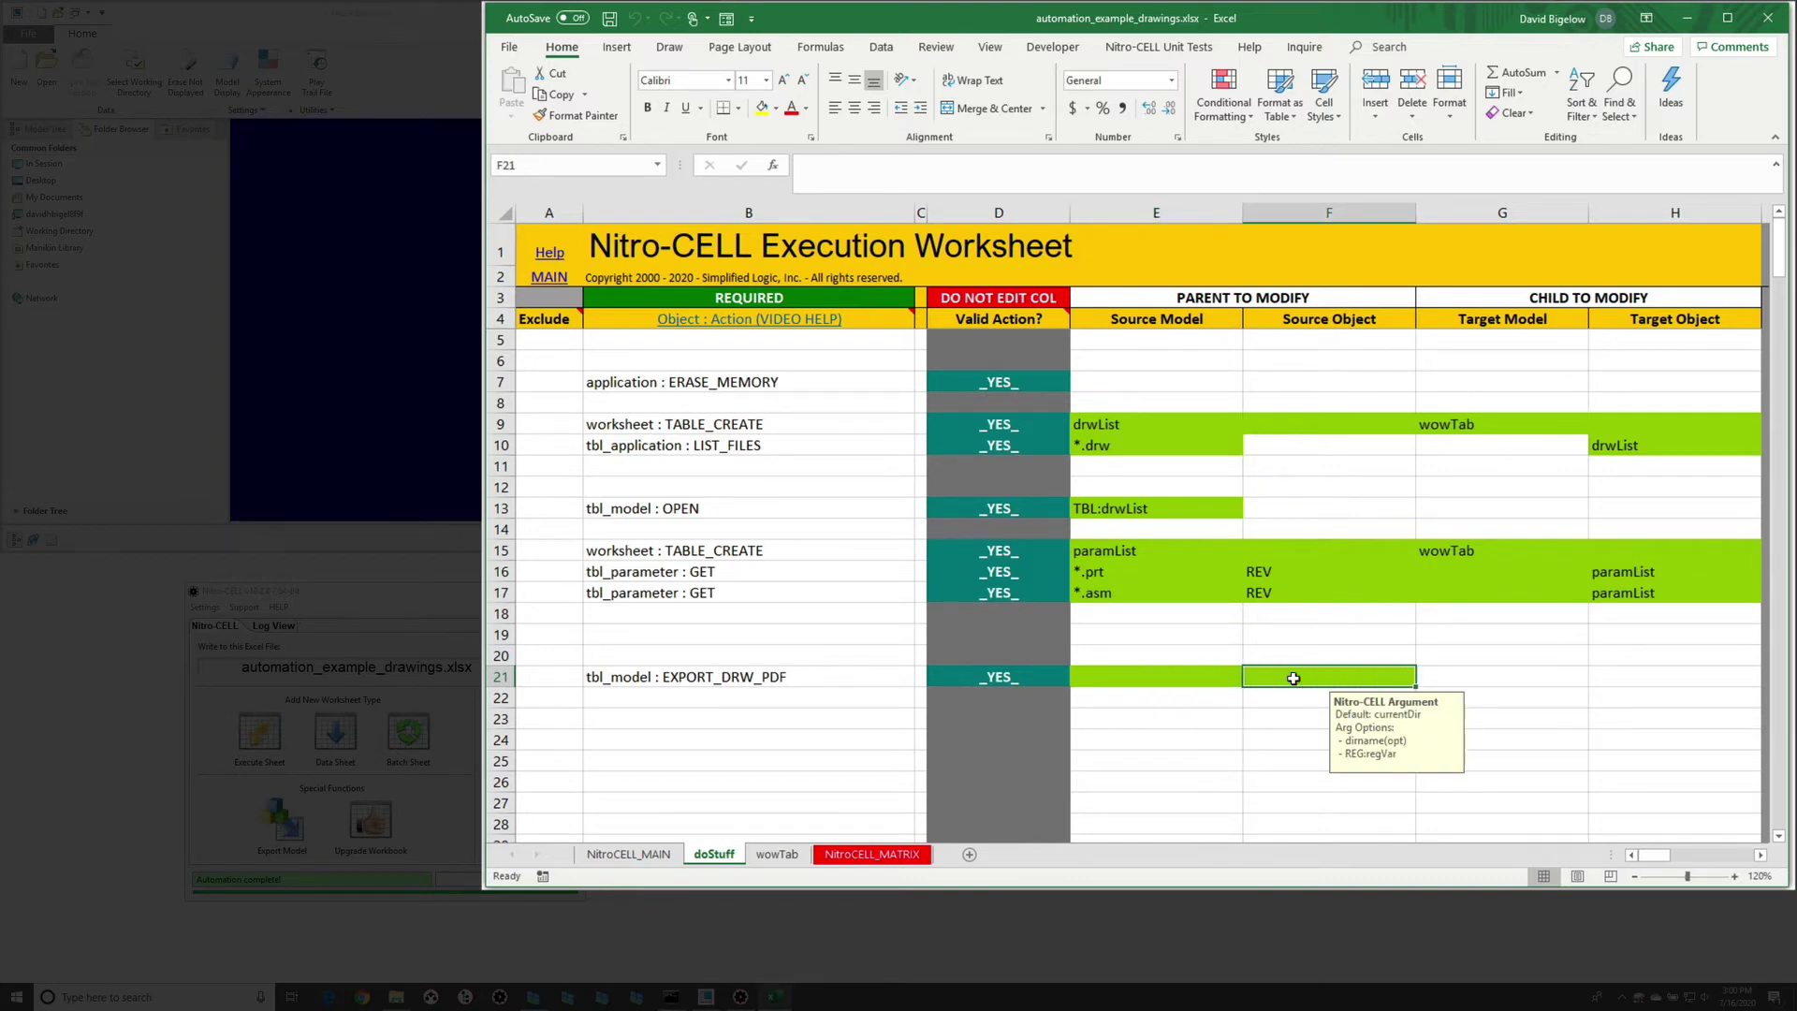
pyautogui.write('myPDFs')
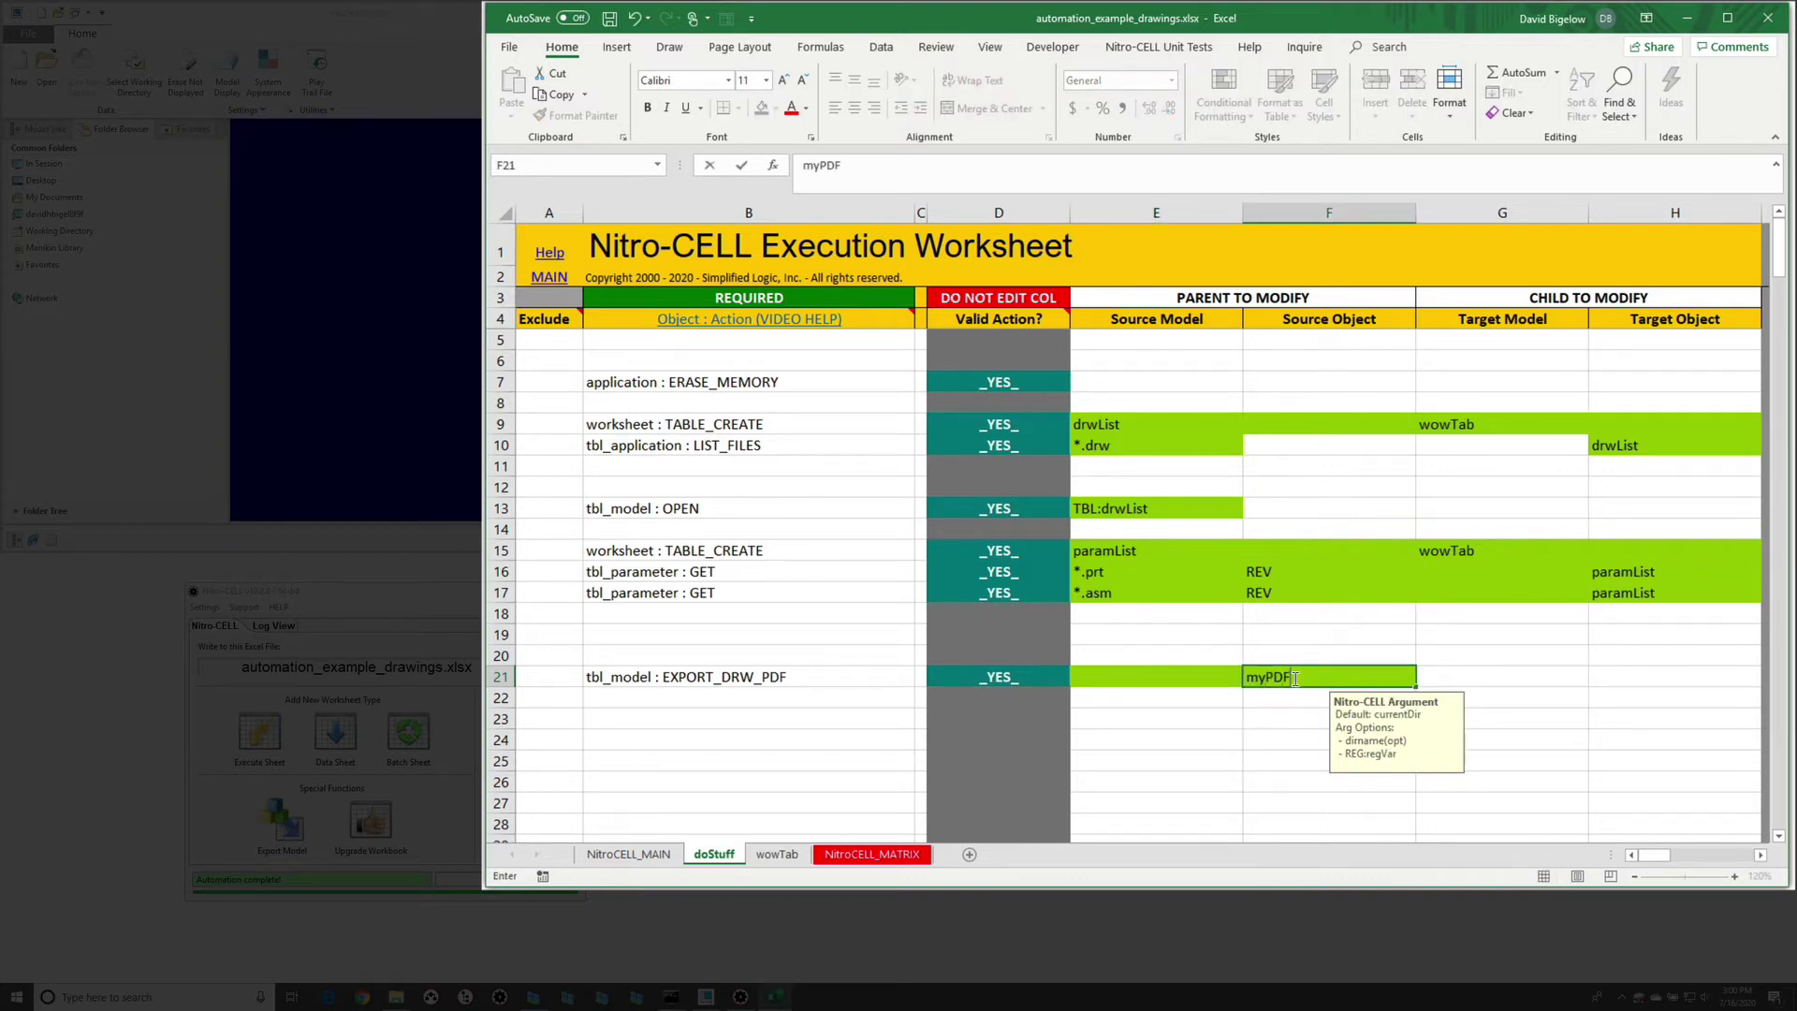
pyautogui.press('Return')
# - Check the GPS_DRAWINGS folder in File Explorer and the argument hint for the PDF export row's source model in Excel
pyautogui.moveTo(388, 1004)
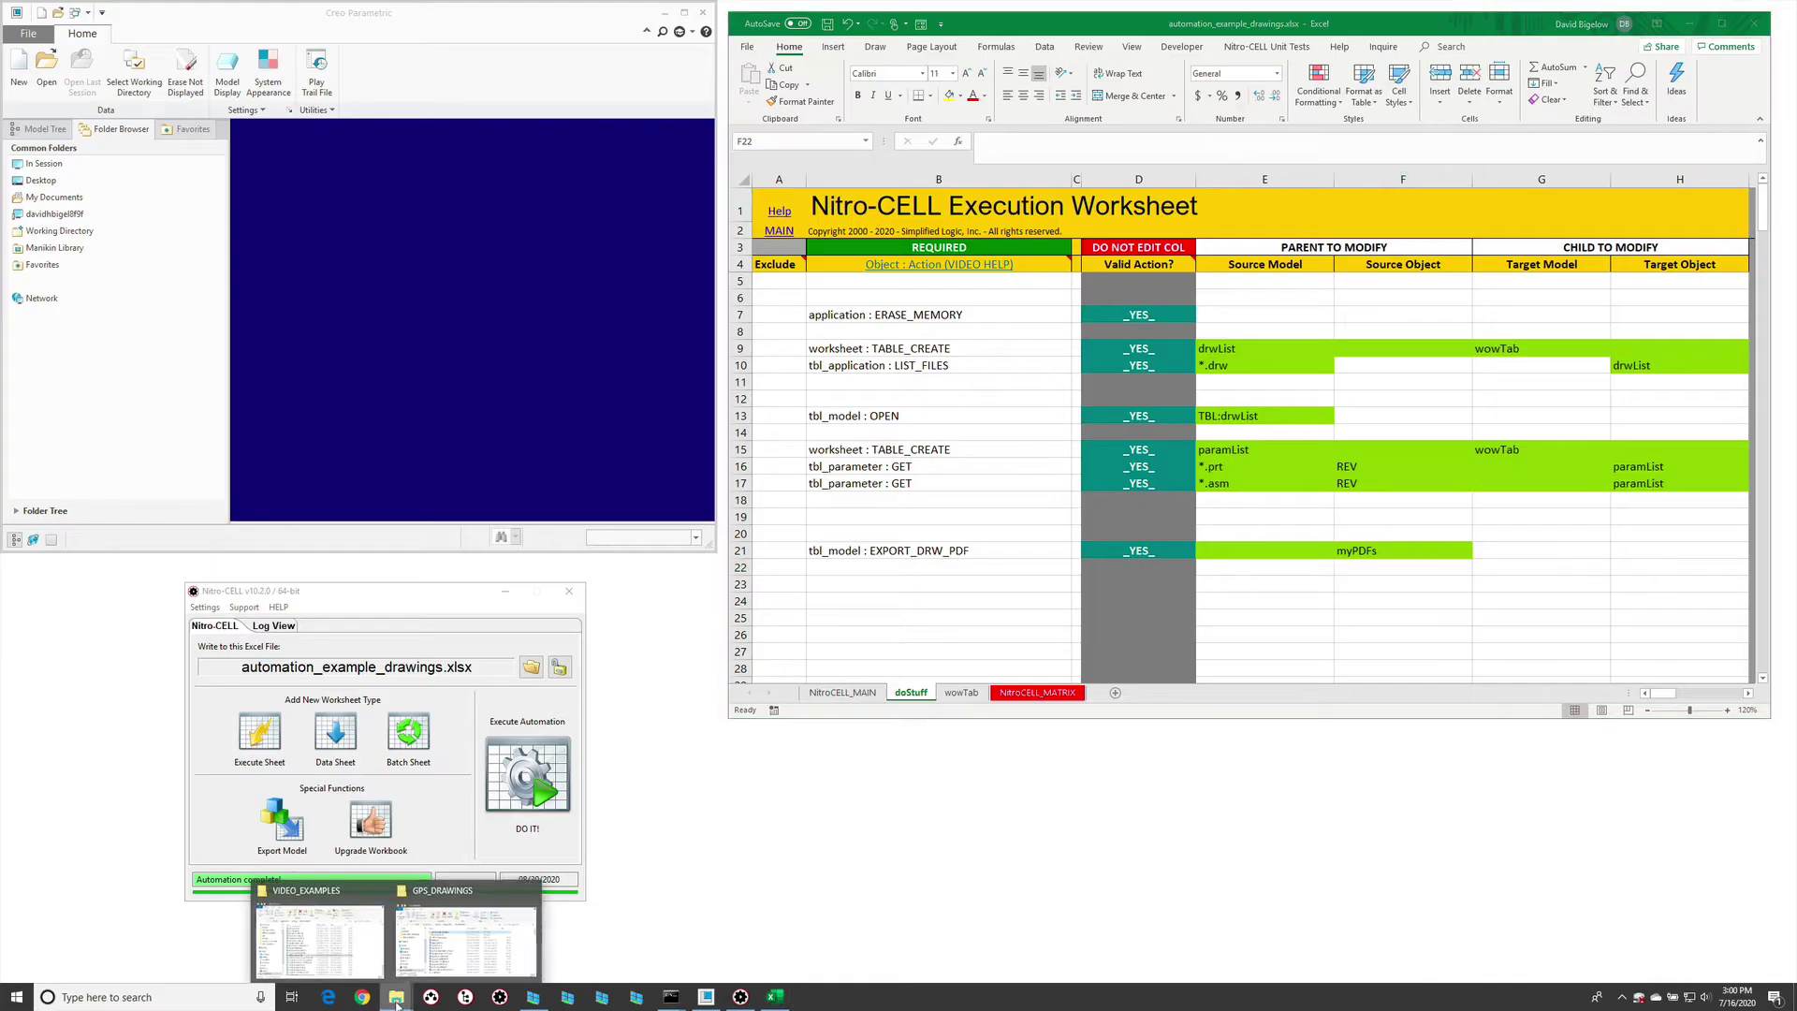
pyautogui.click(439, 949)
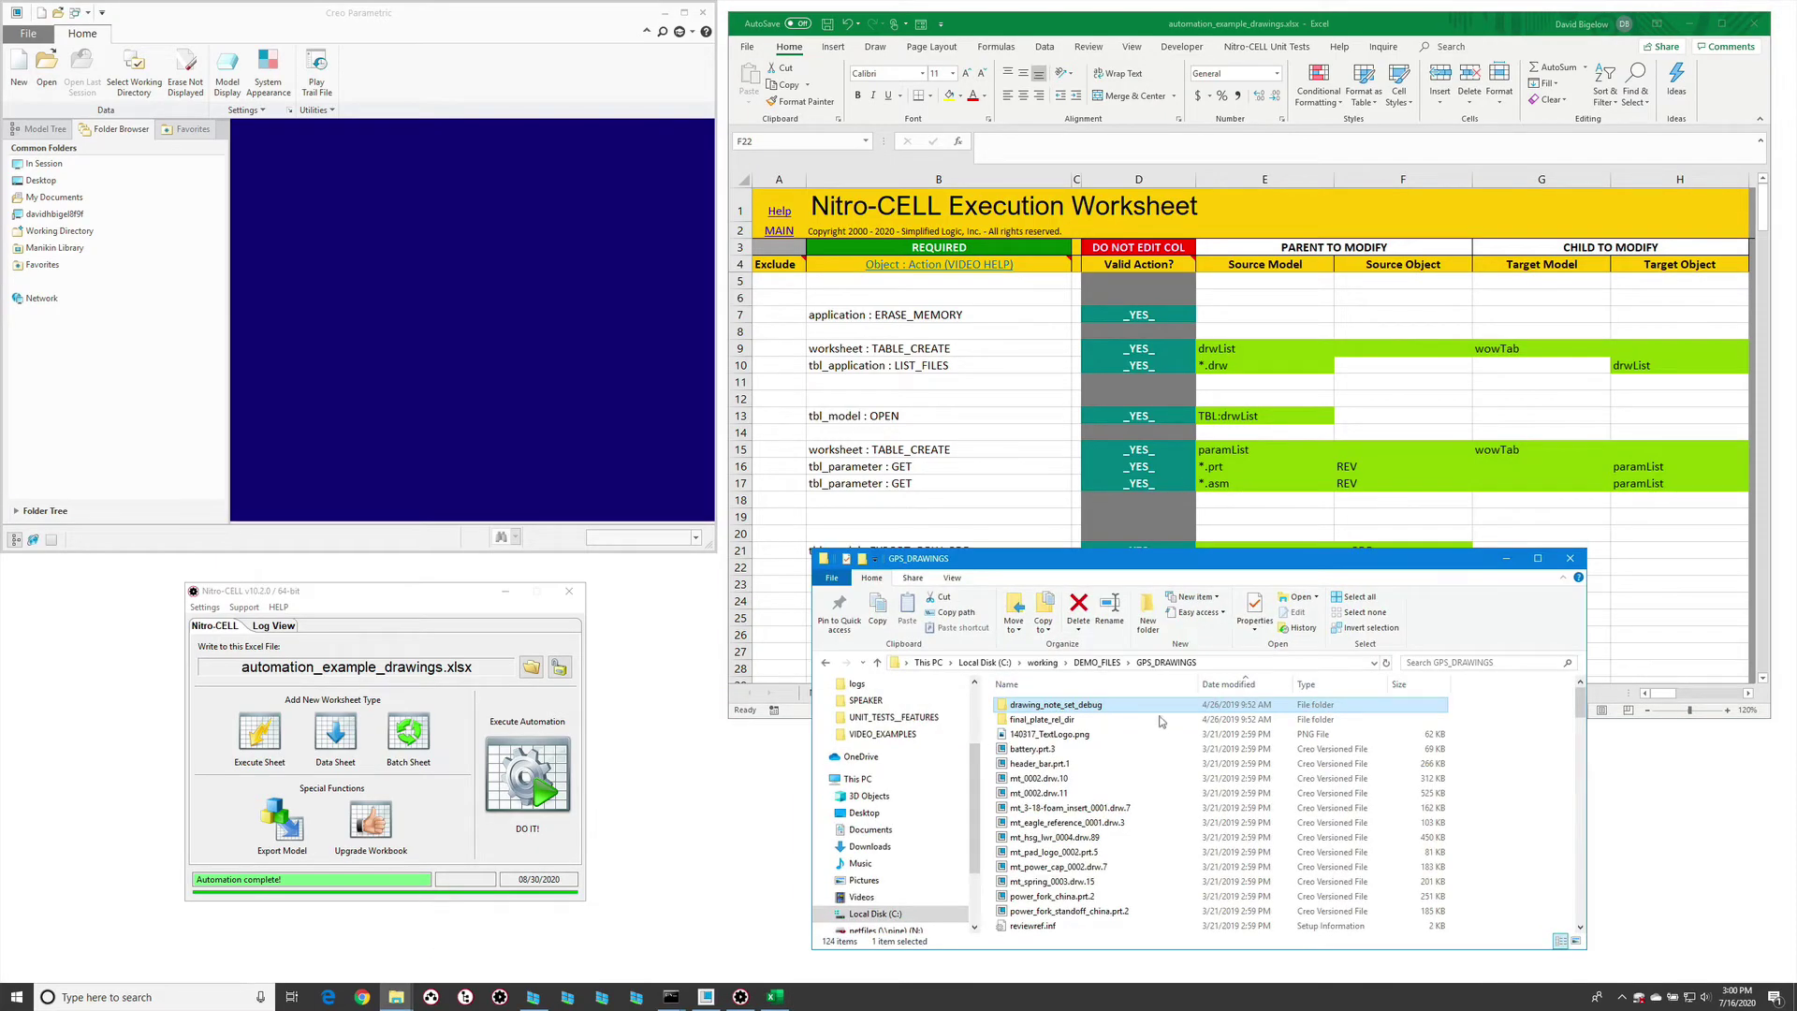
pyautogui.click(1505, 557)
pyautogui.click(1202, 554)
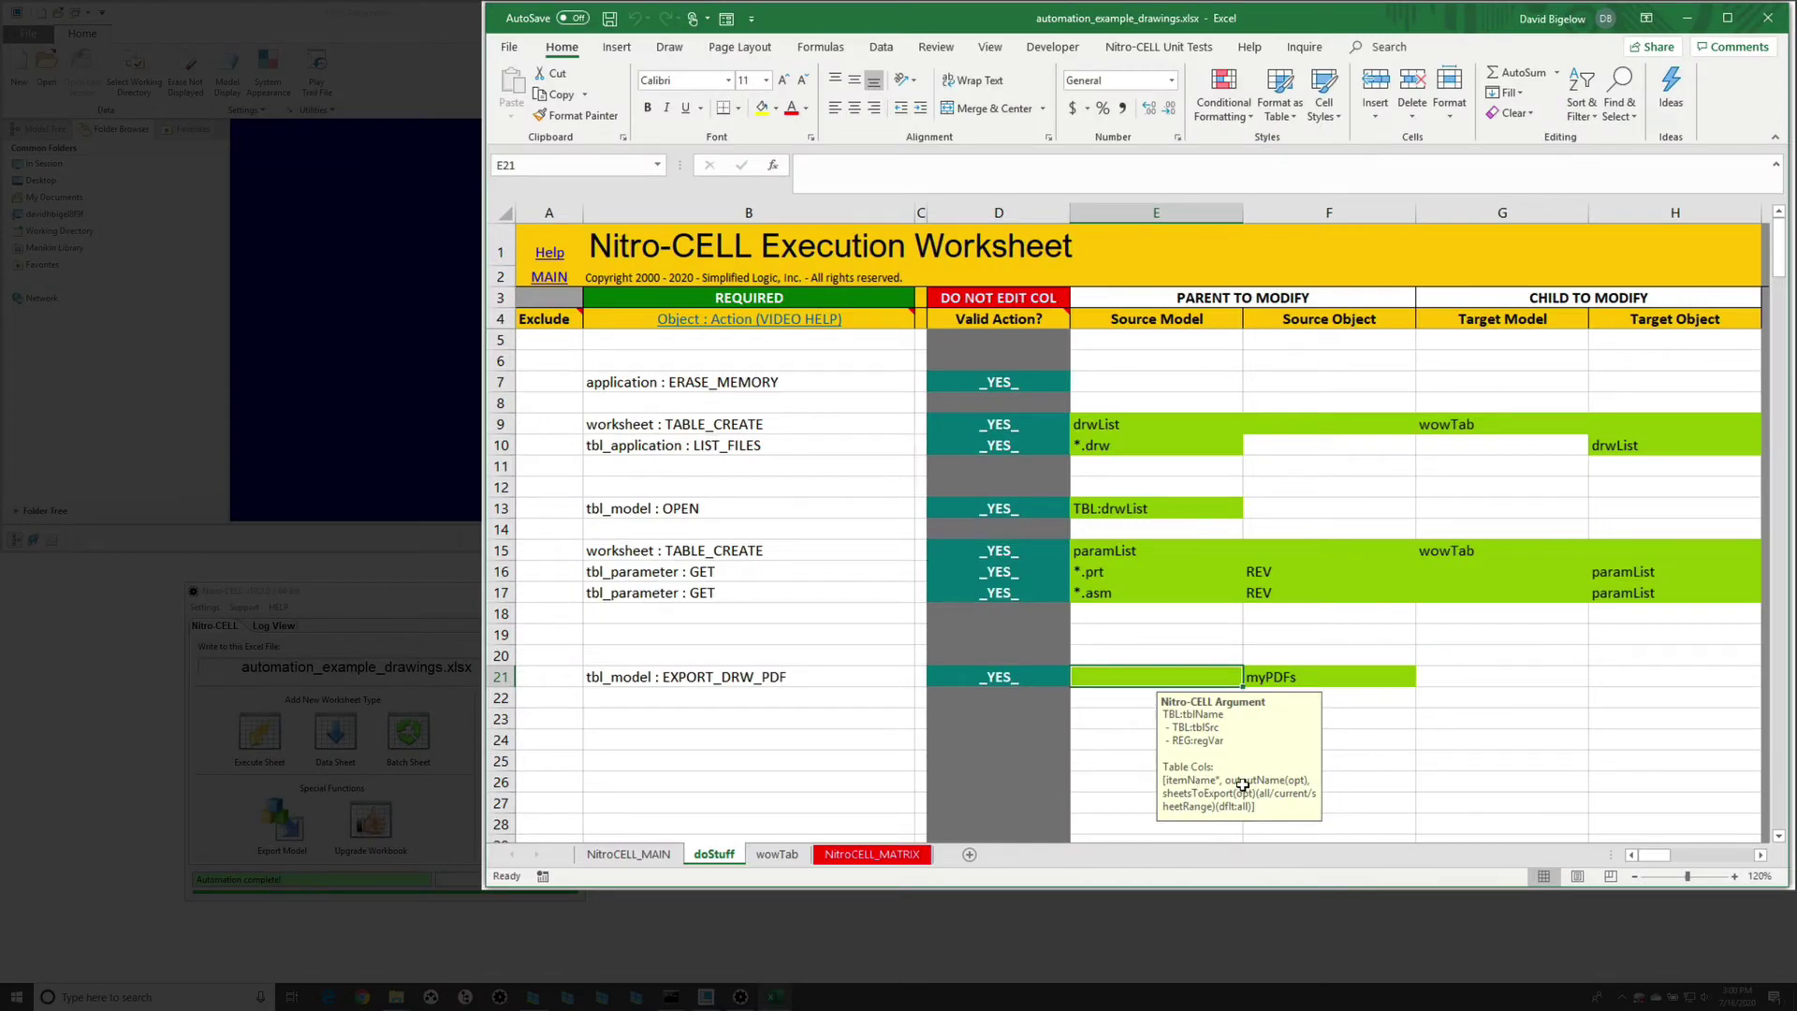
# - Create a connection-only query from the drwList table on the wowTab sheet
pyautogui.click(775, 855)
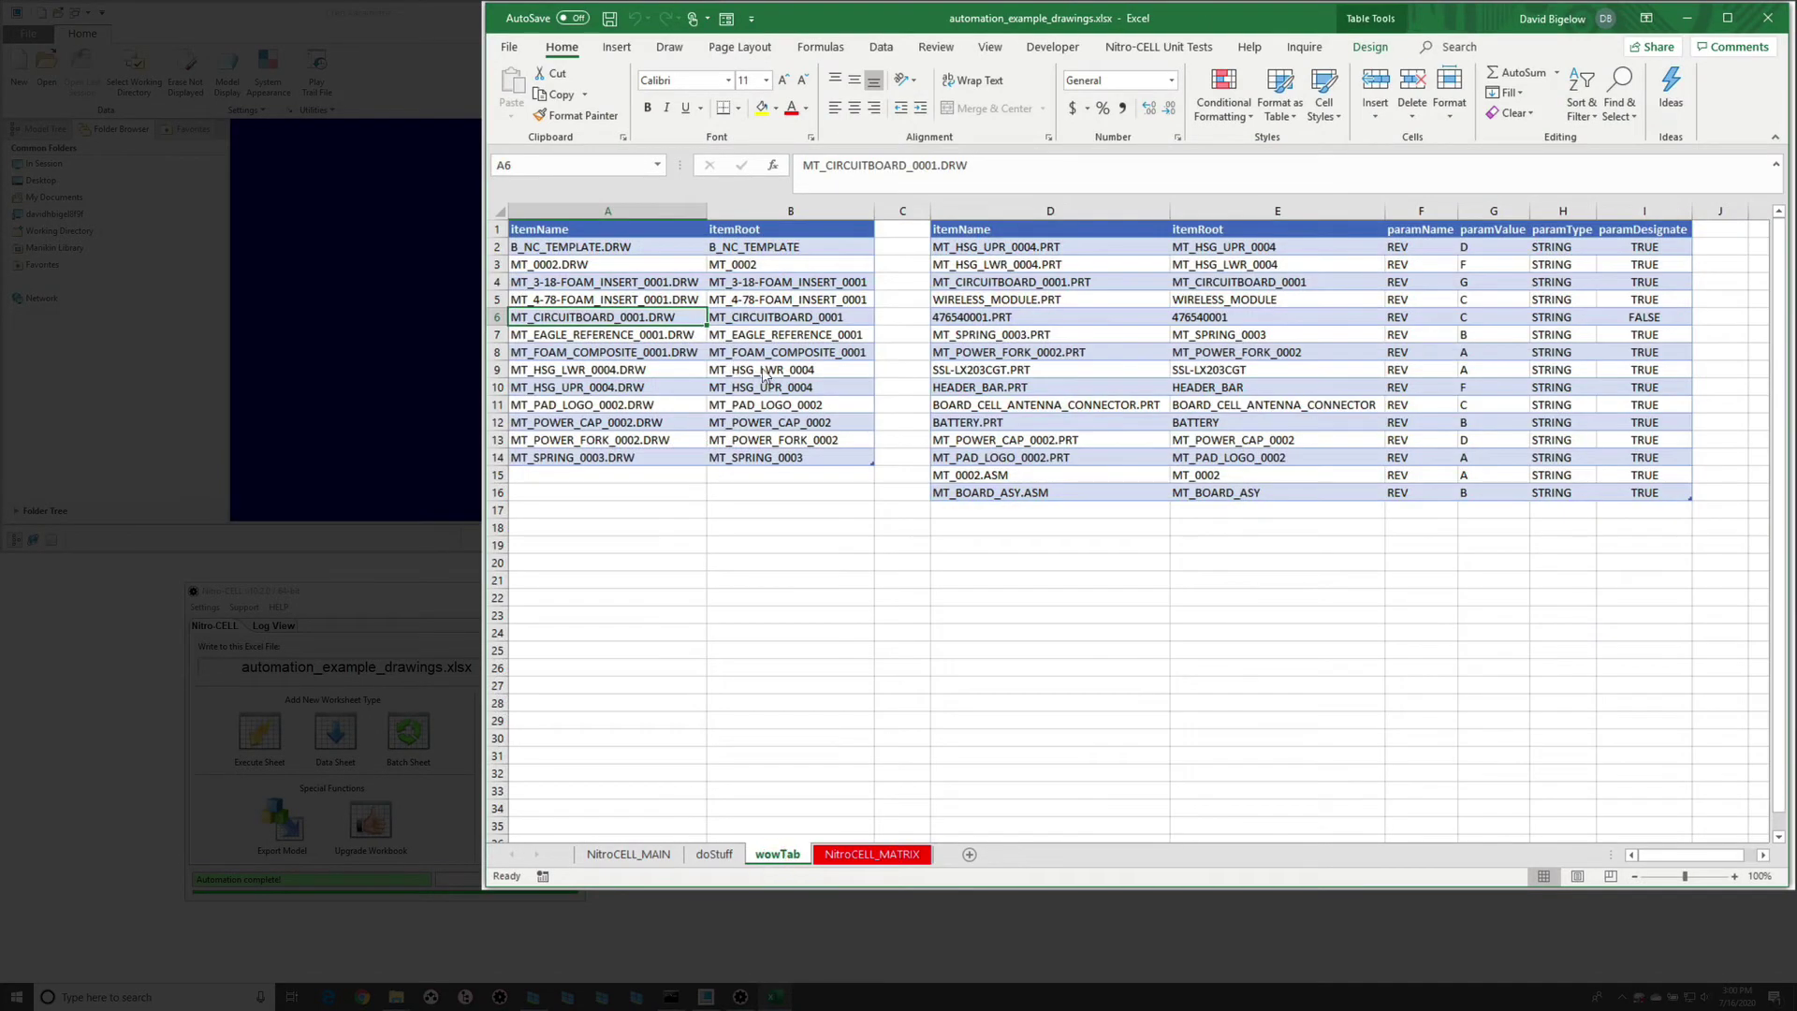
pyautogui.click(883, 47)
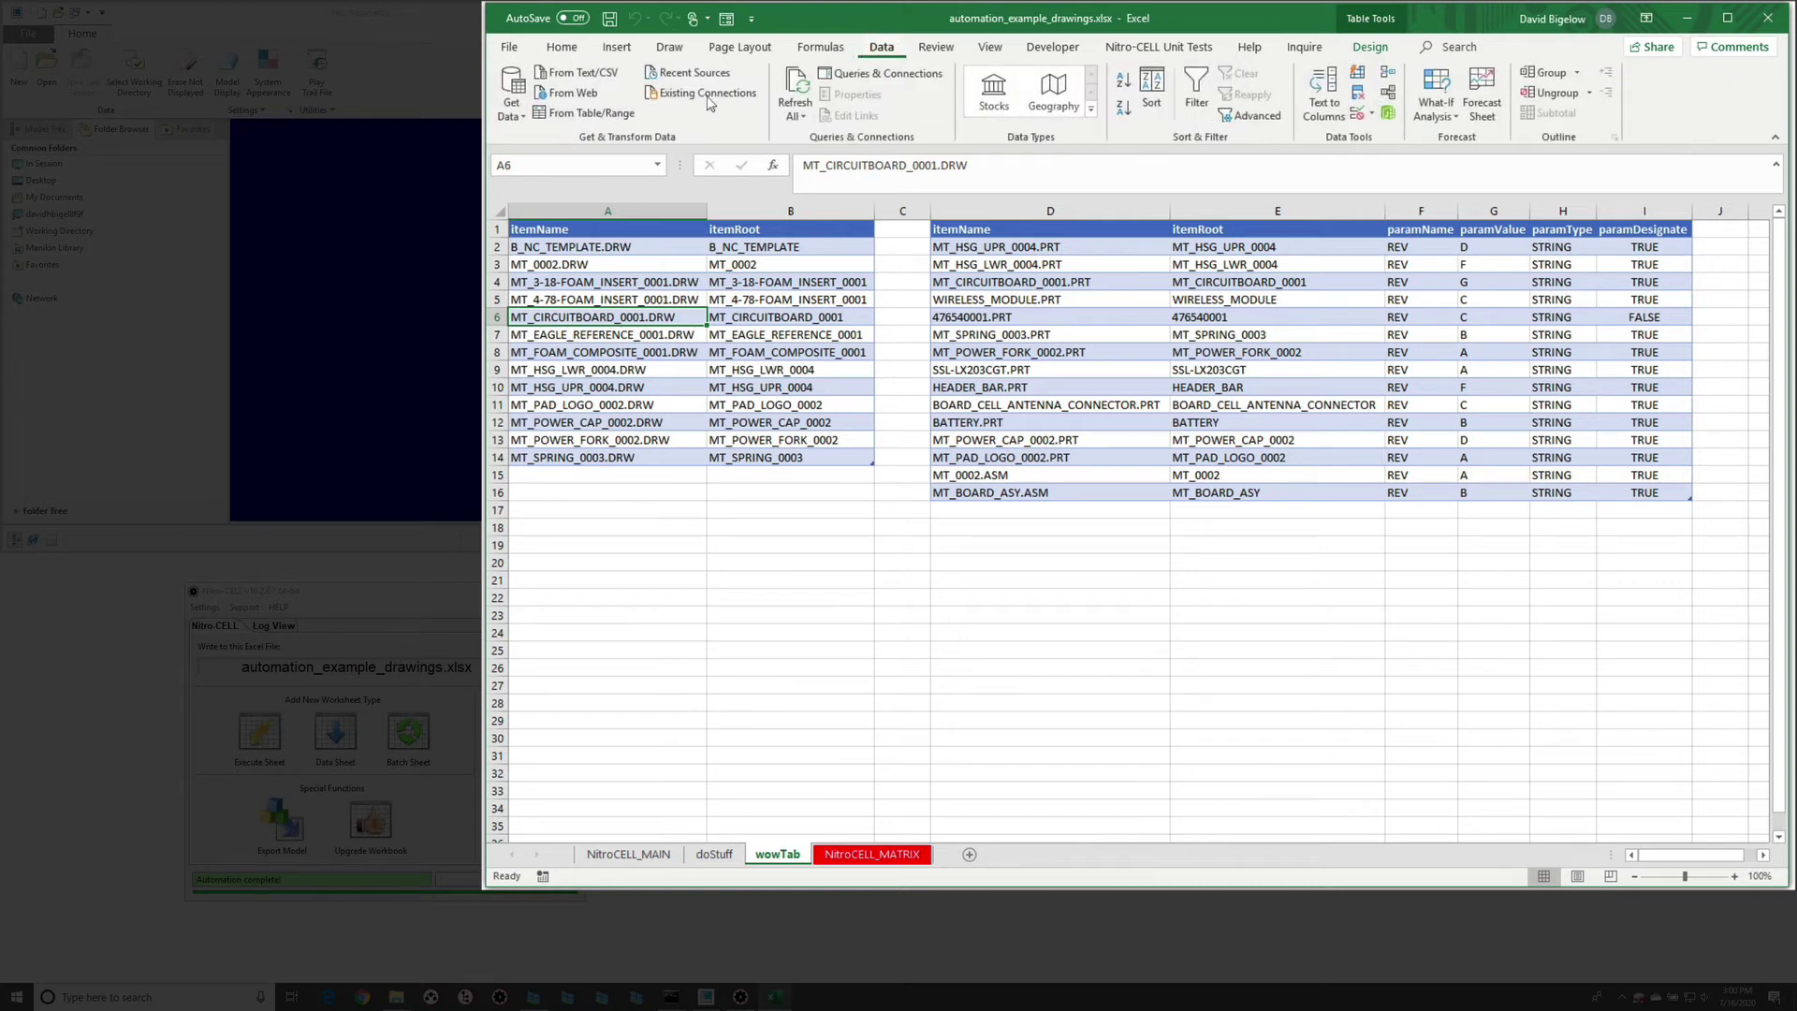
pyautogui.click(579, 116)
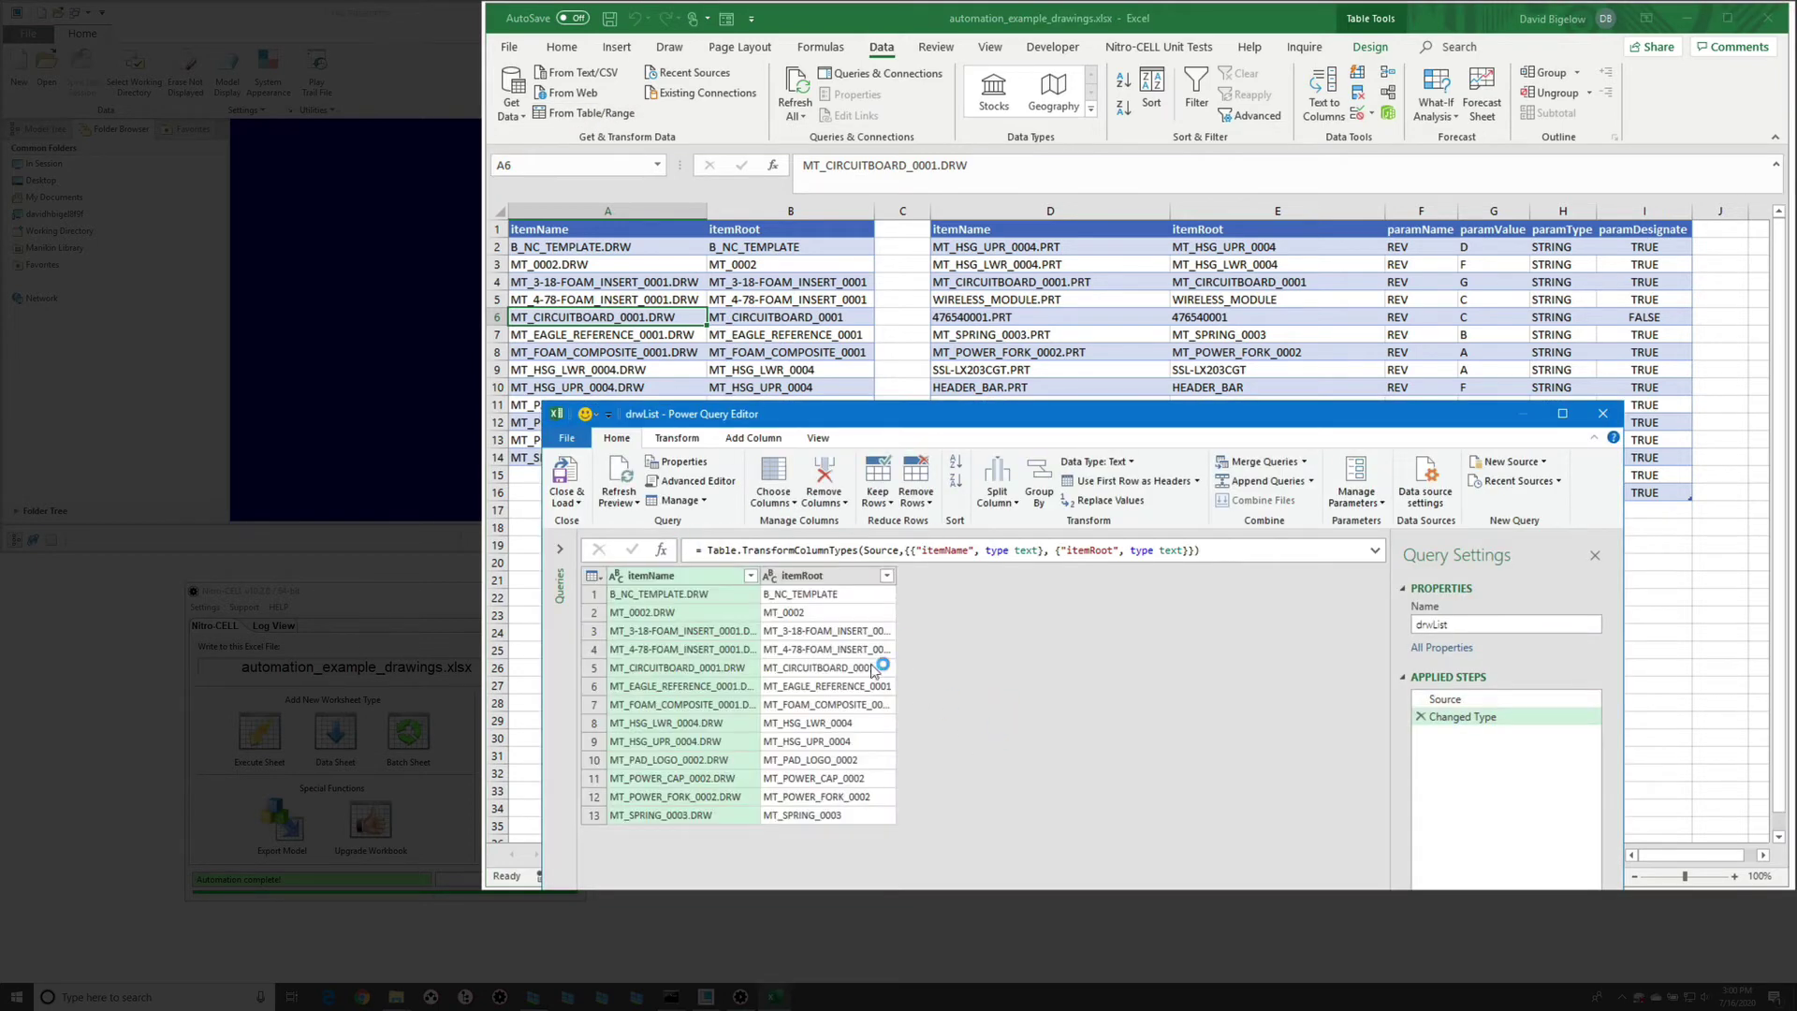
pyautogui.click(580, 504)
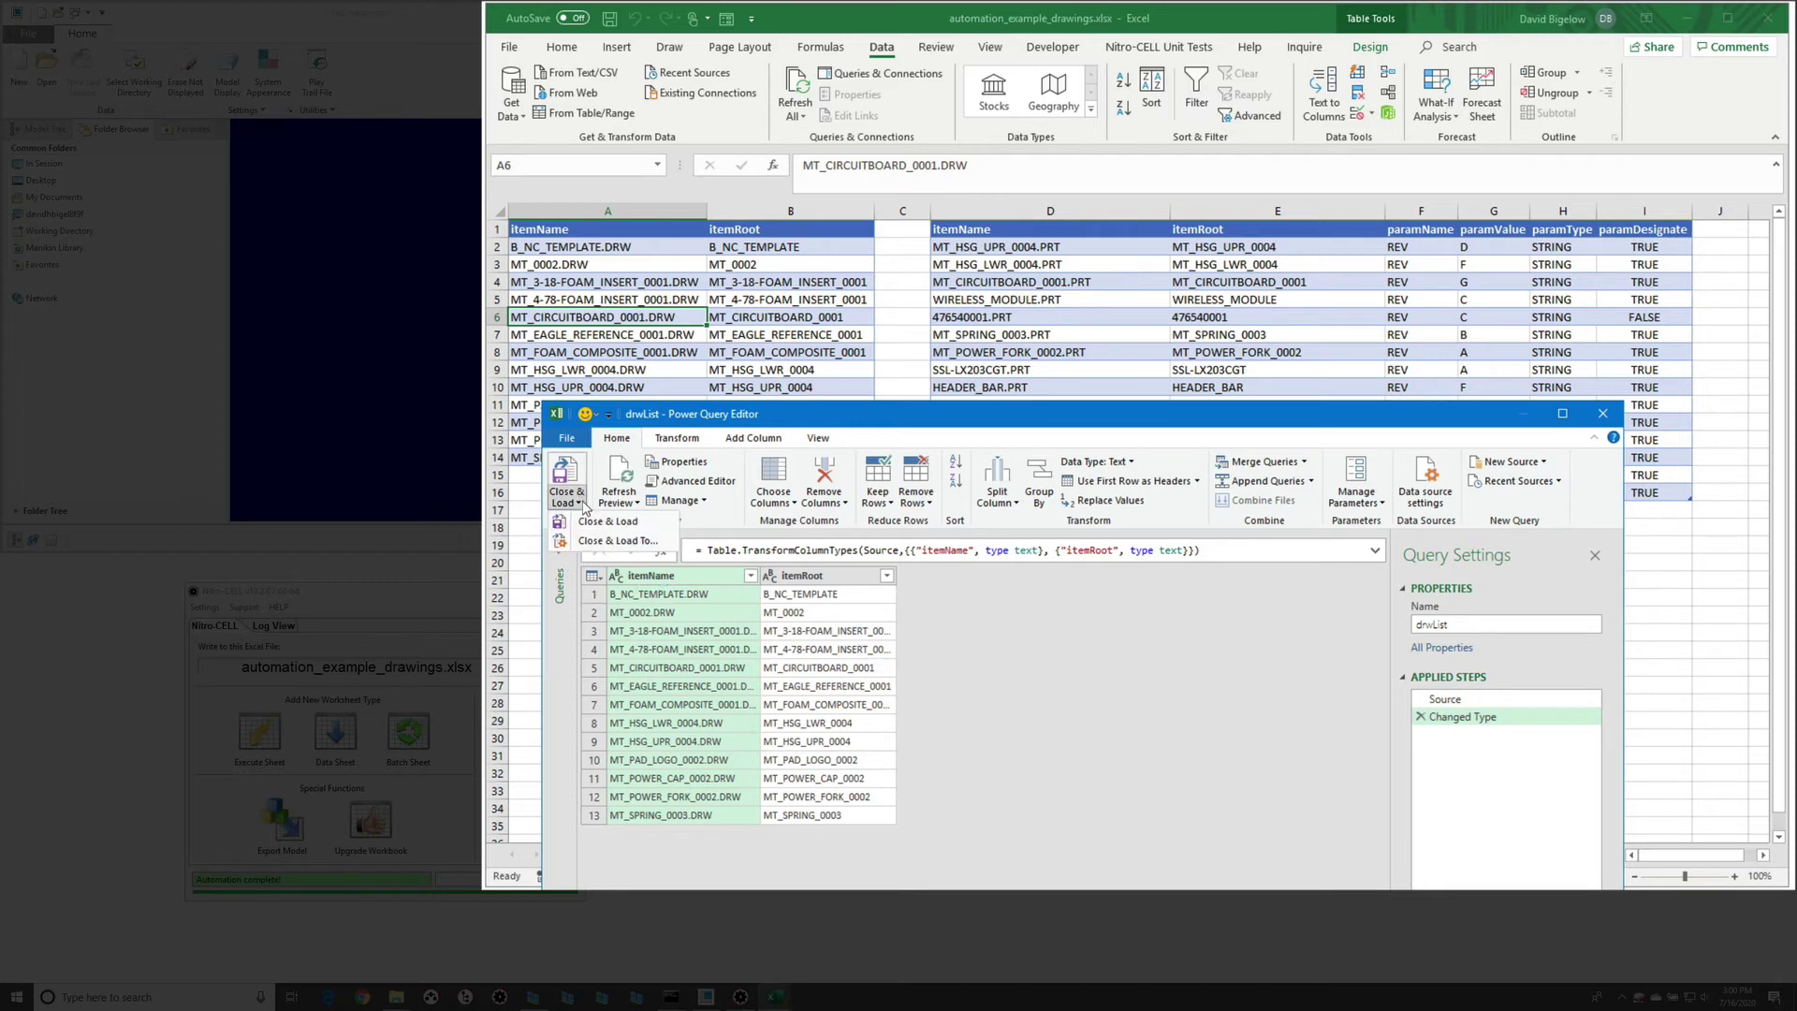
pyautogui.click(616, 541)
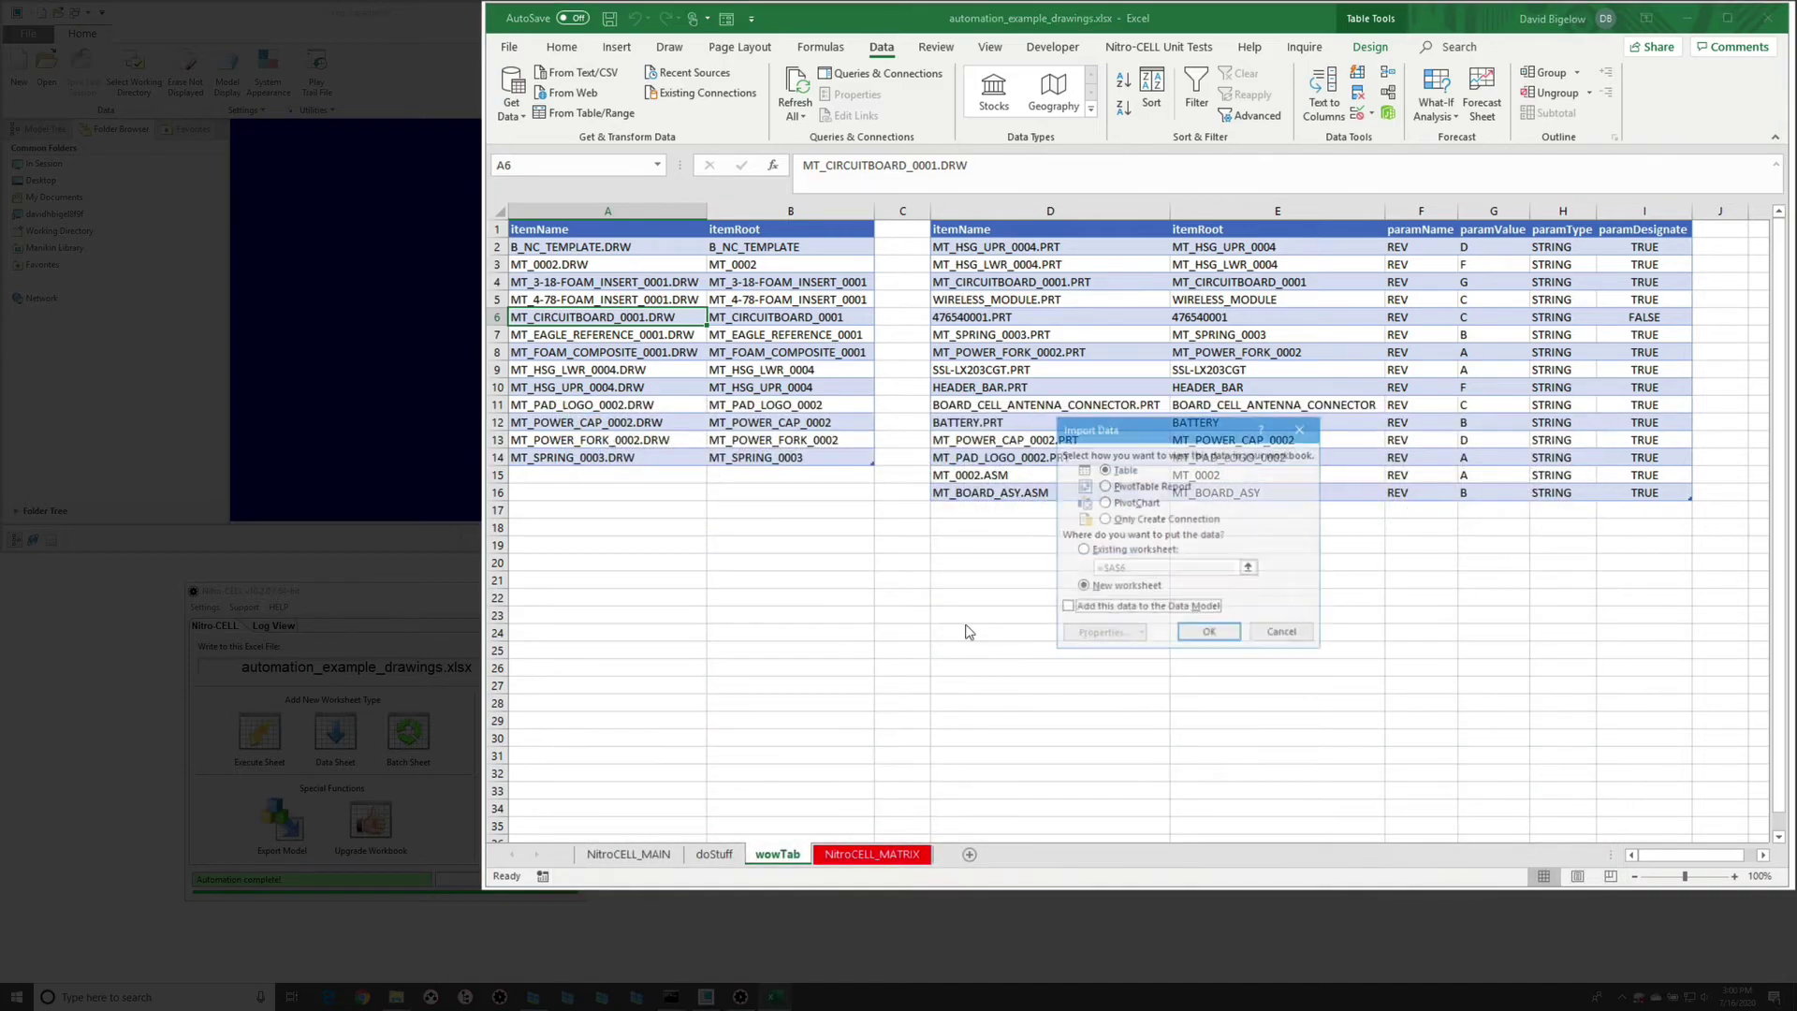
pyautogui.click(1157, 520)
pyautogui.click(1209, 633)
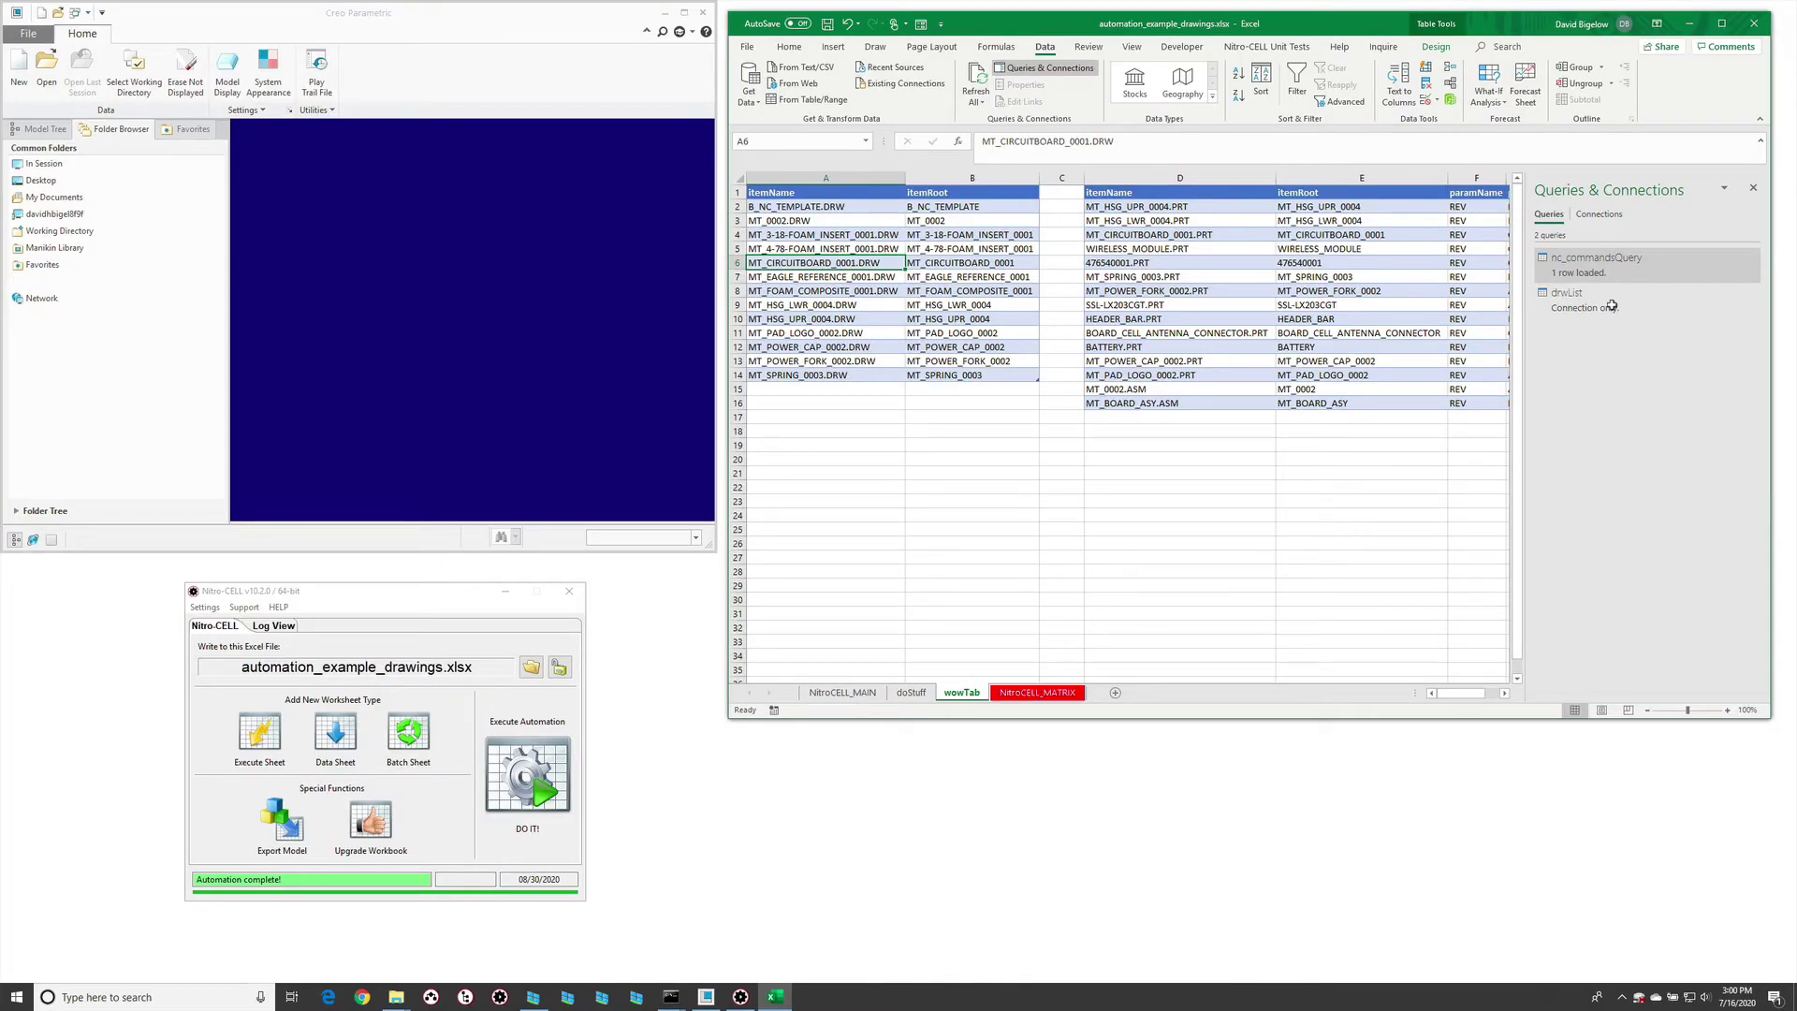
# - Review the drwList query in the Power Query Editor and close the editor
pyautogui.click(1616, 309)
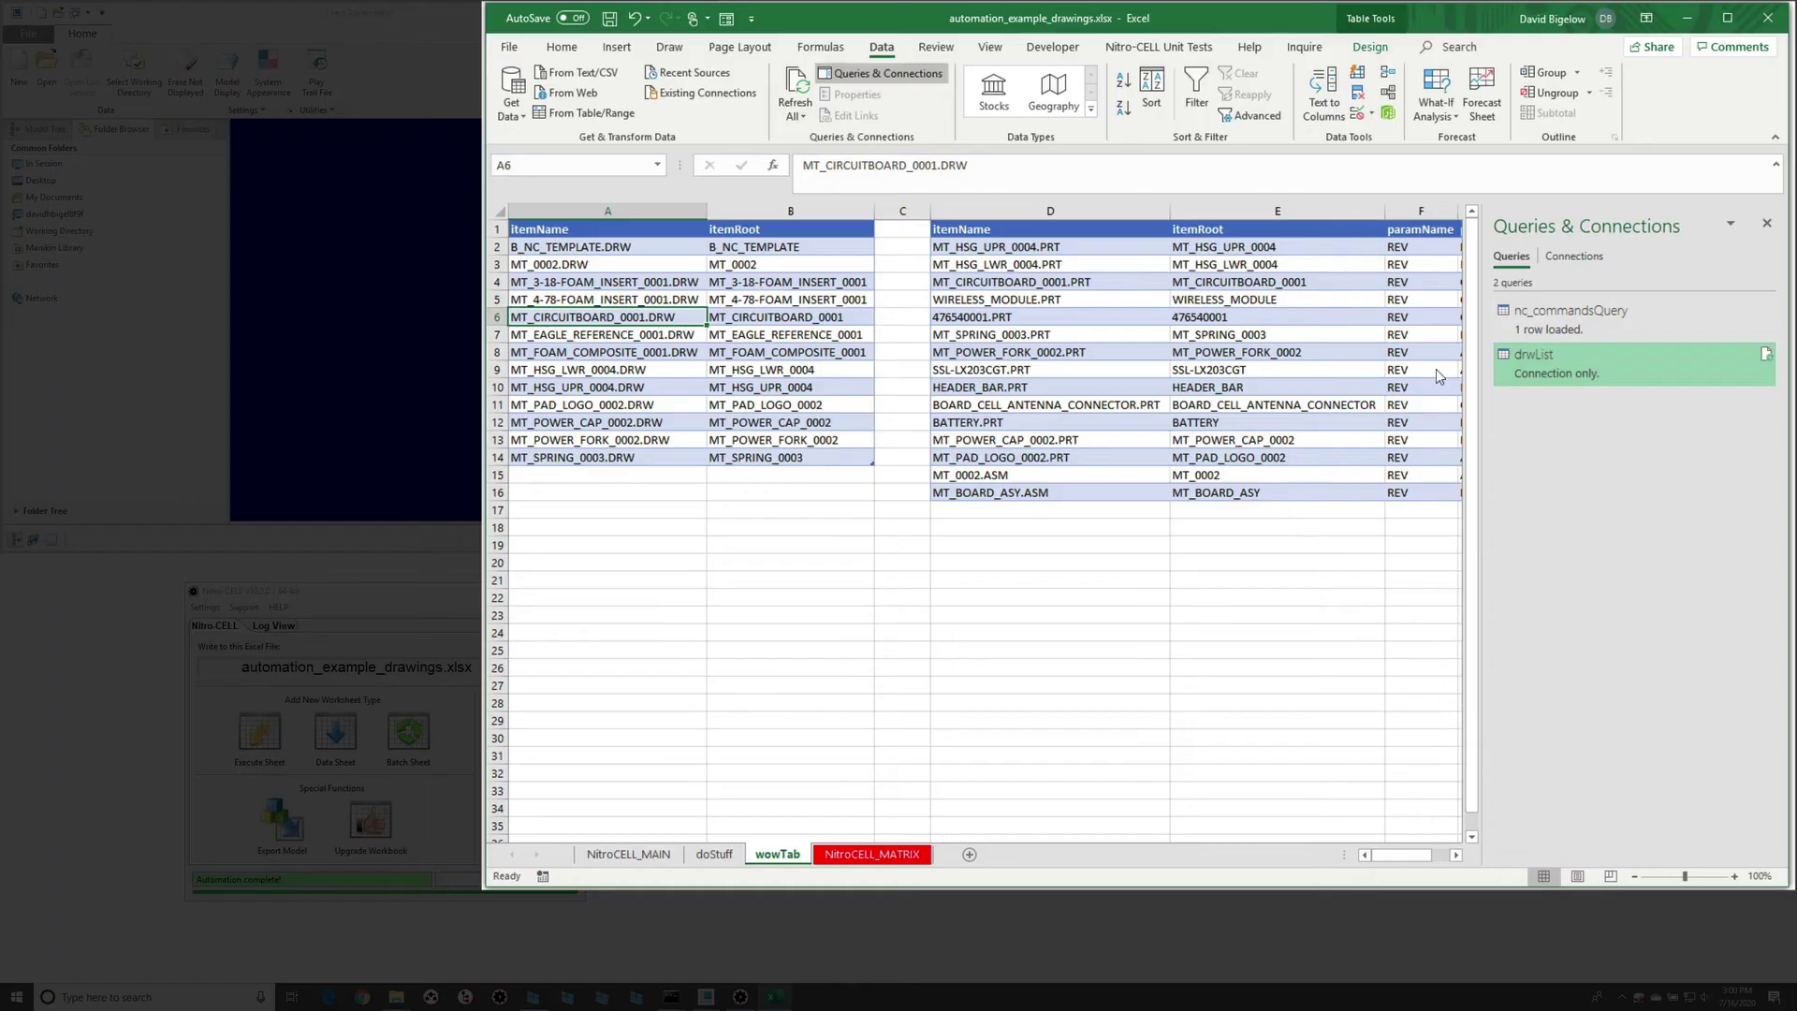
pyautogui.doubleClick(1564, 365)
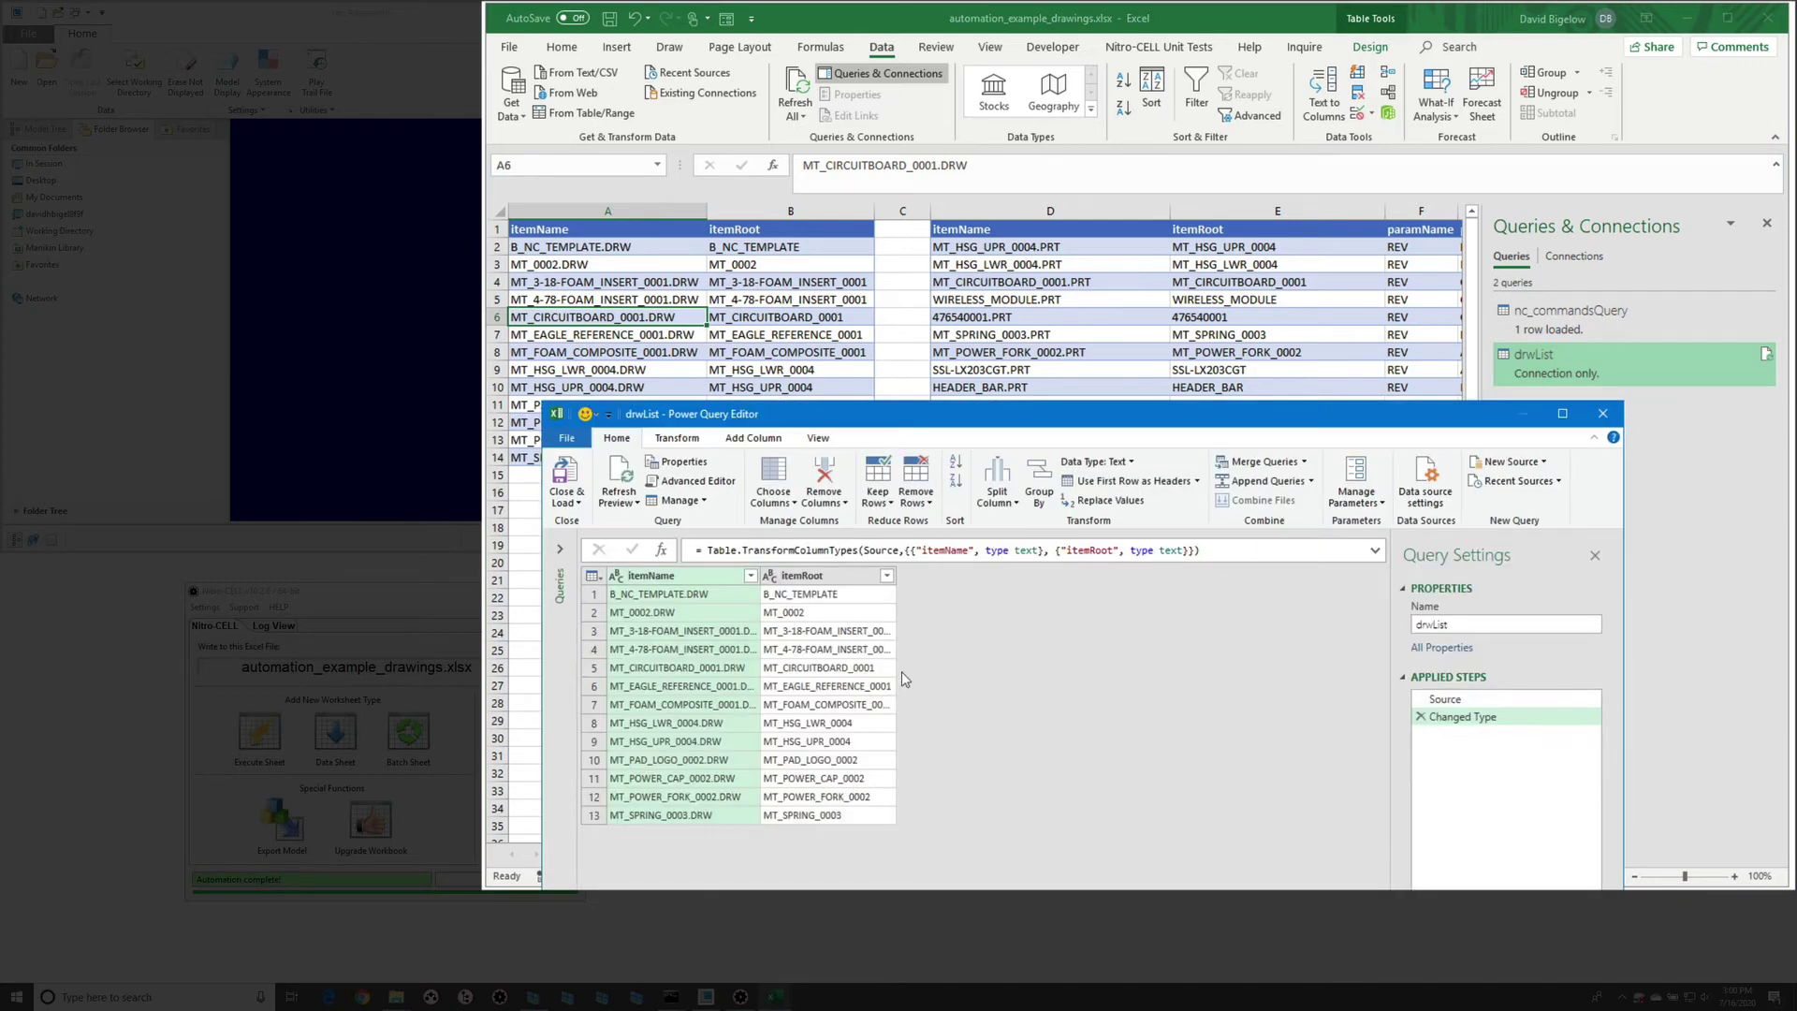
pyautogui.click(1603, 414)
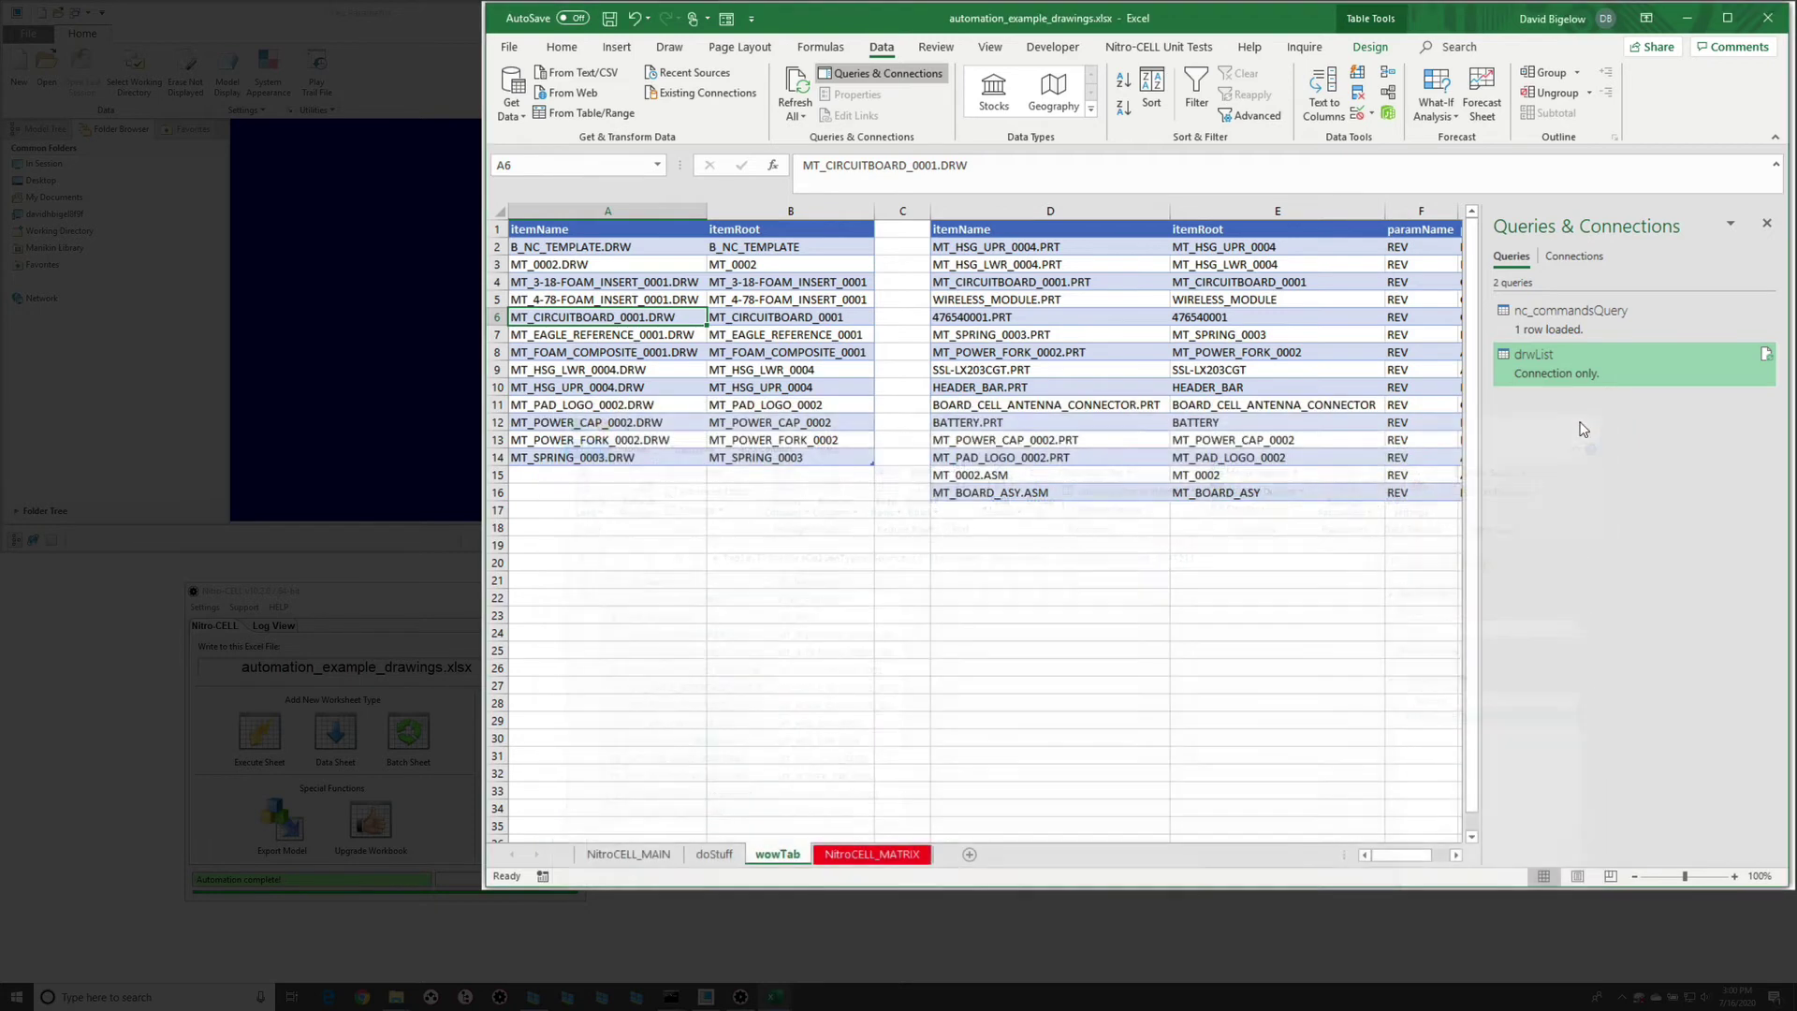
# - Create a connection-only query from the paramList table on the wowTab sheet
pyautogui.click(1217, 422)
pyautogui.click(560, 116)
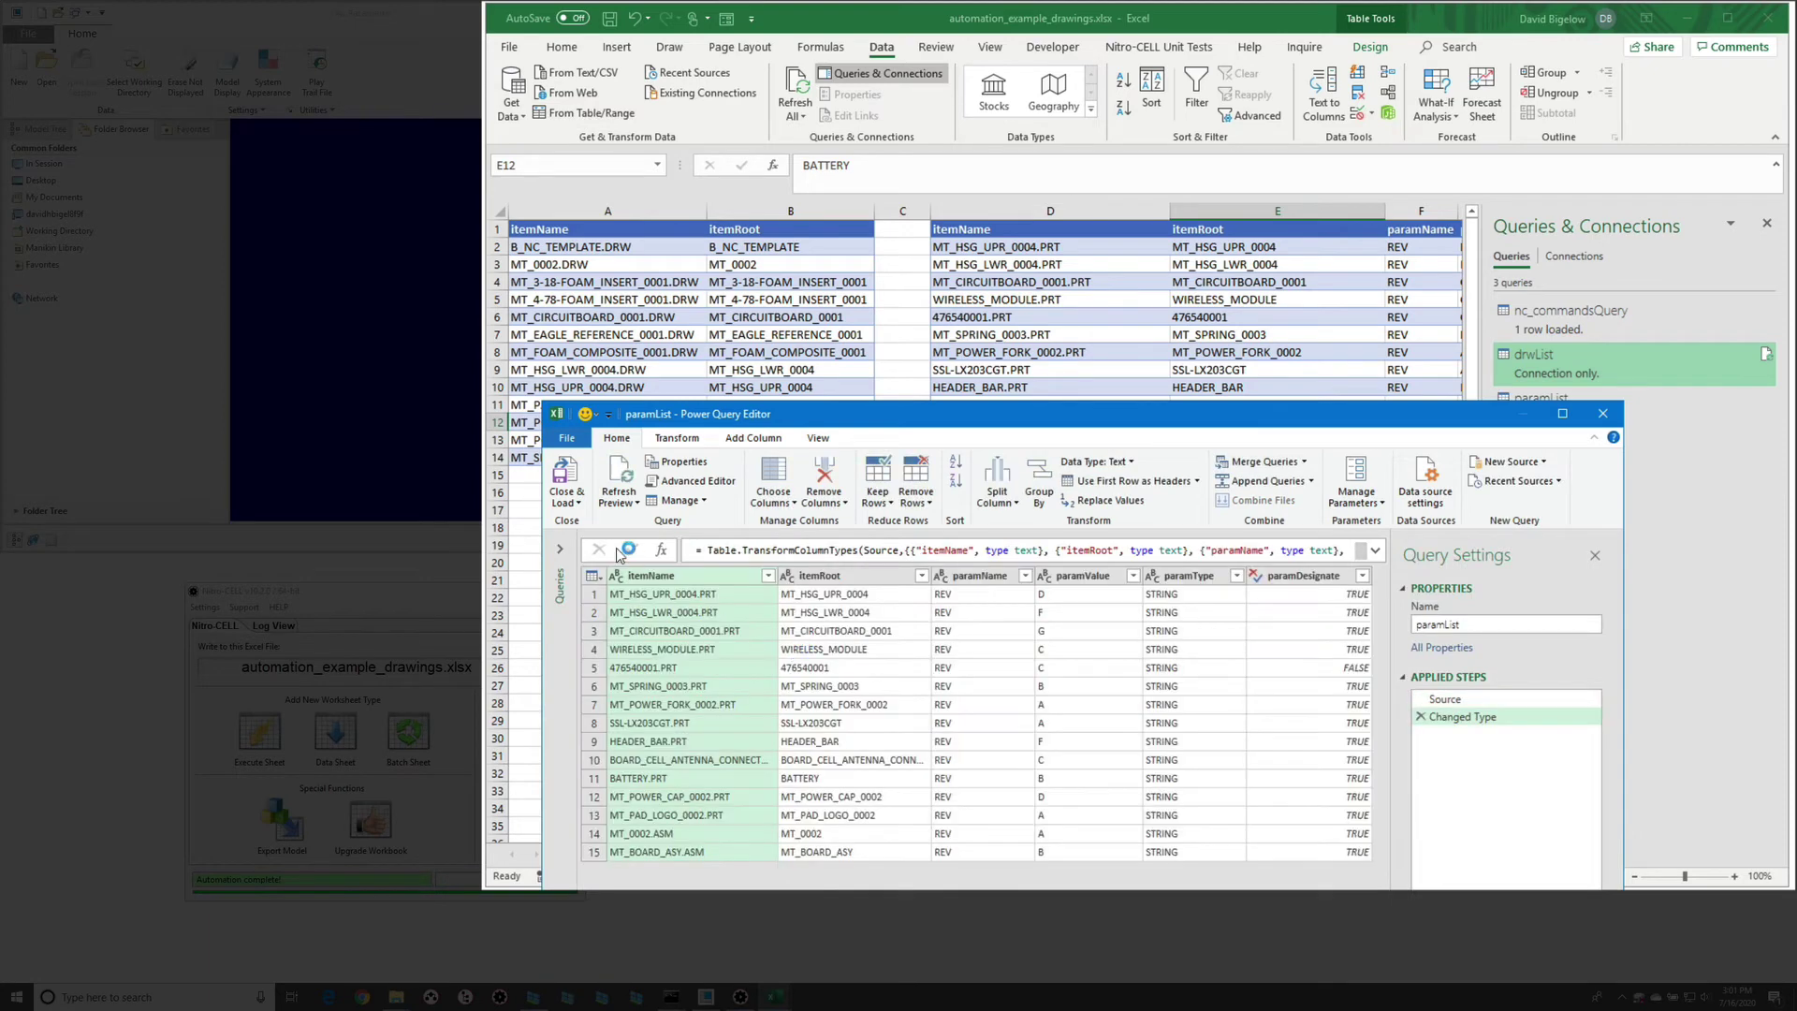
pyautogui.click(580, 505)
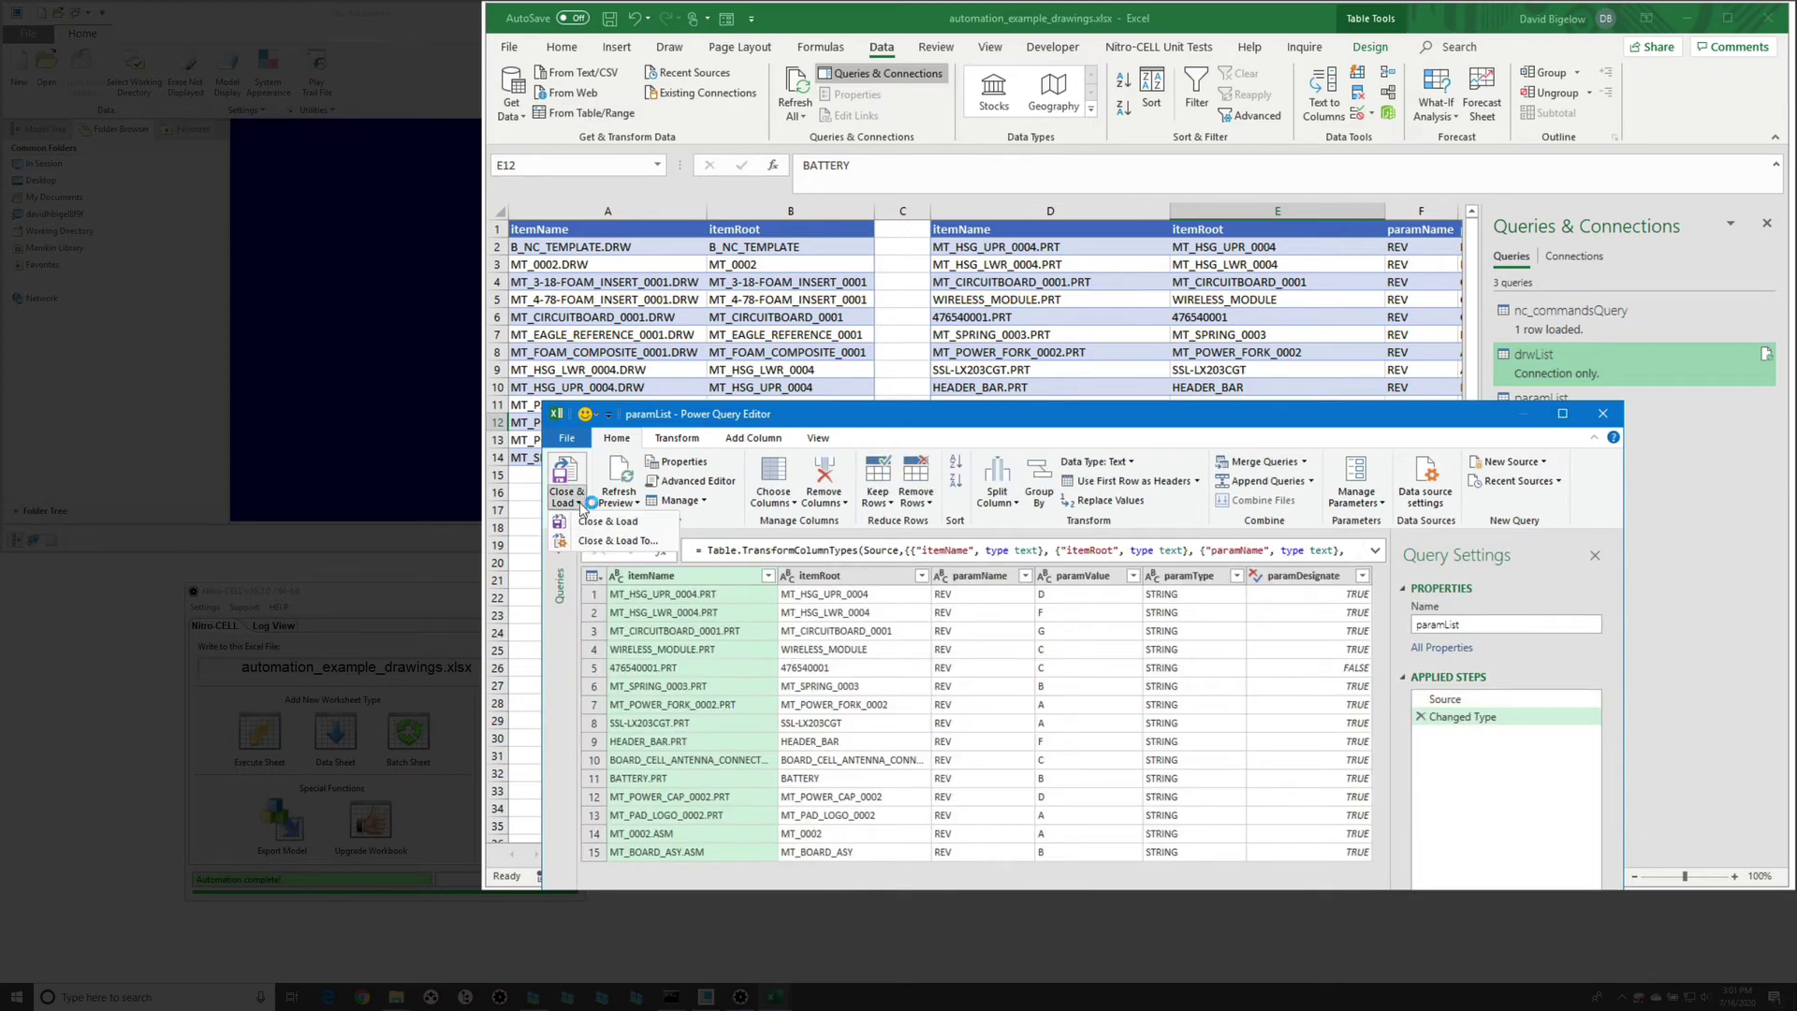
pyautogui.click(627, 543)
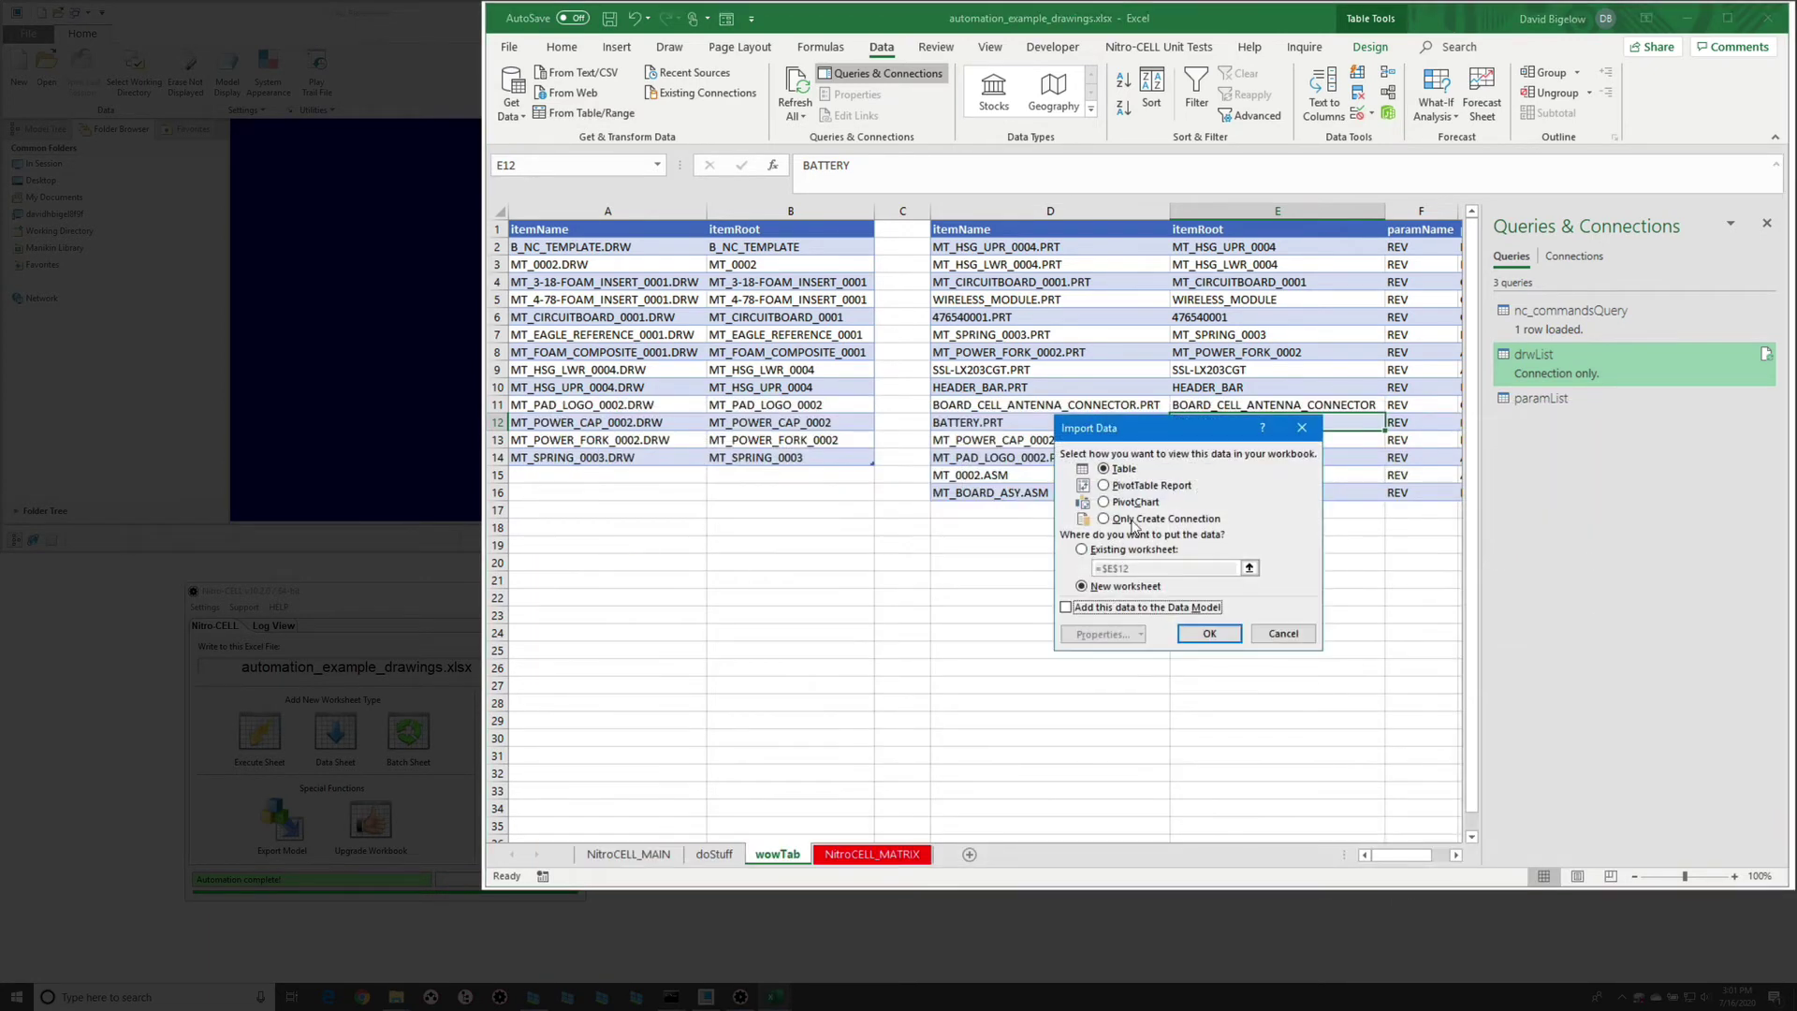
pyautogui.click(1104, 519)
pyautogui.click(1209, 634)
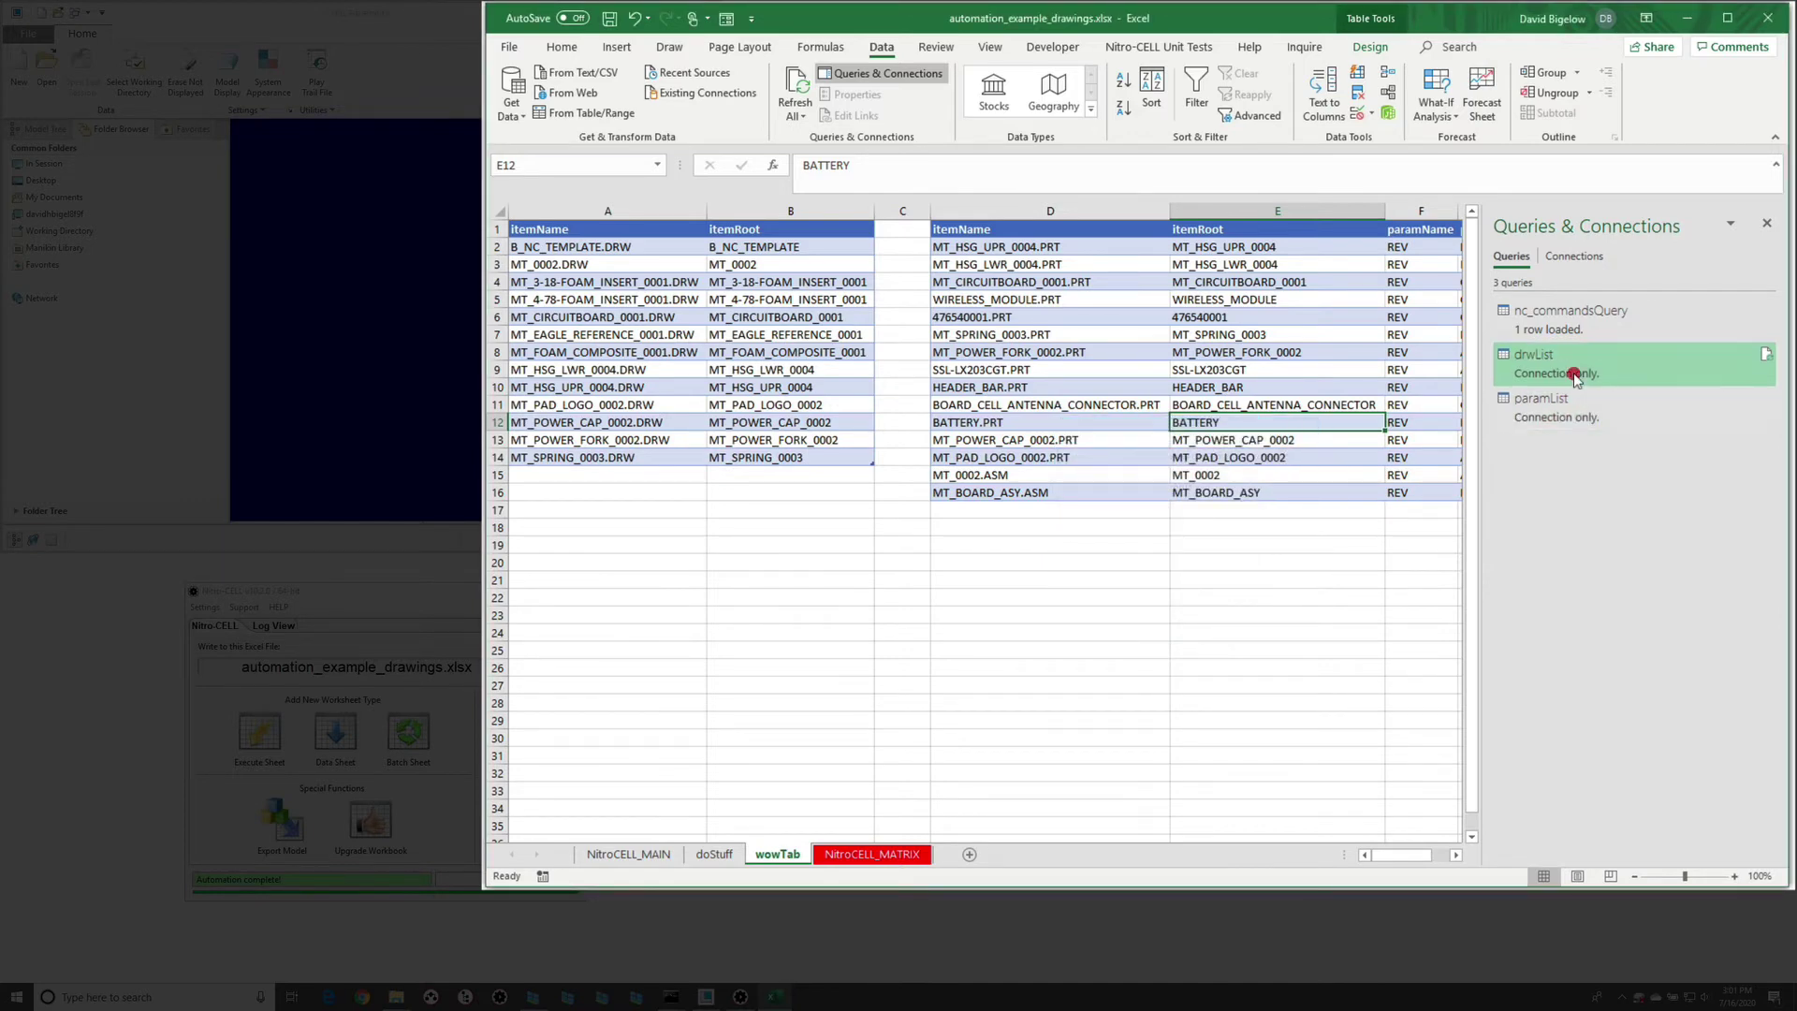
# - Start a merge query with drwList as the first table and paramList as the second
pyautogui.click(512, 103)
pyautogui.moveTo(609, 340)
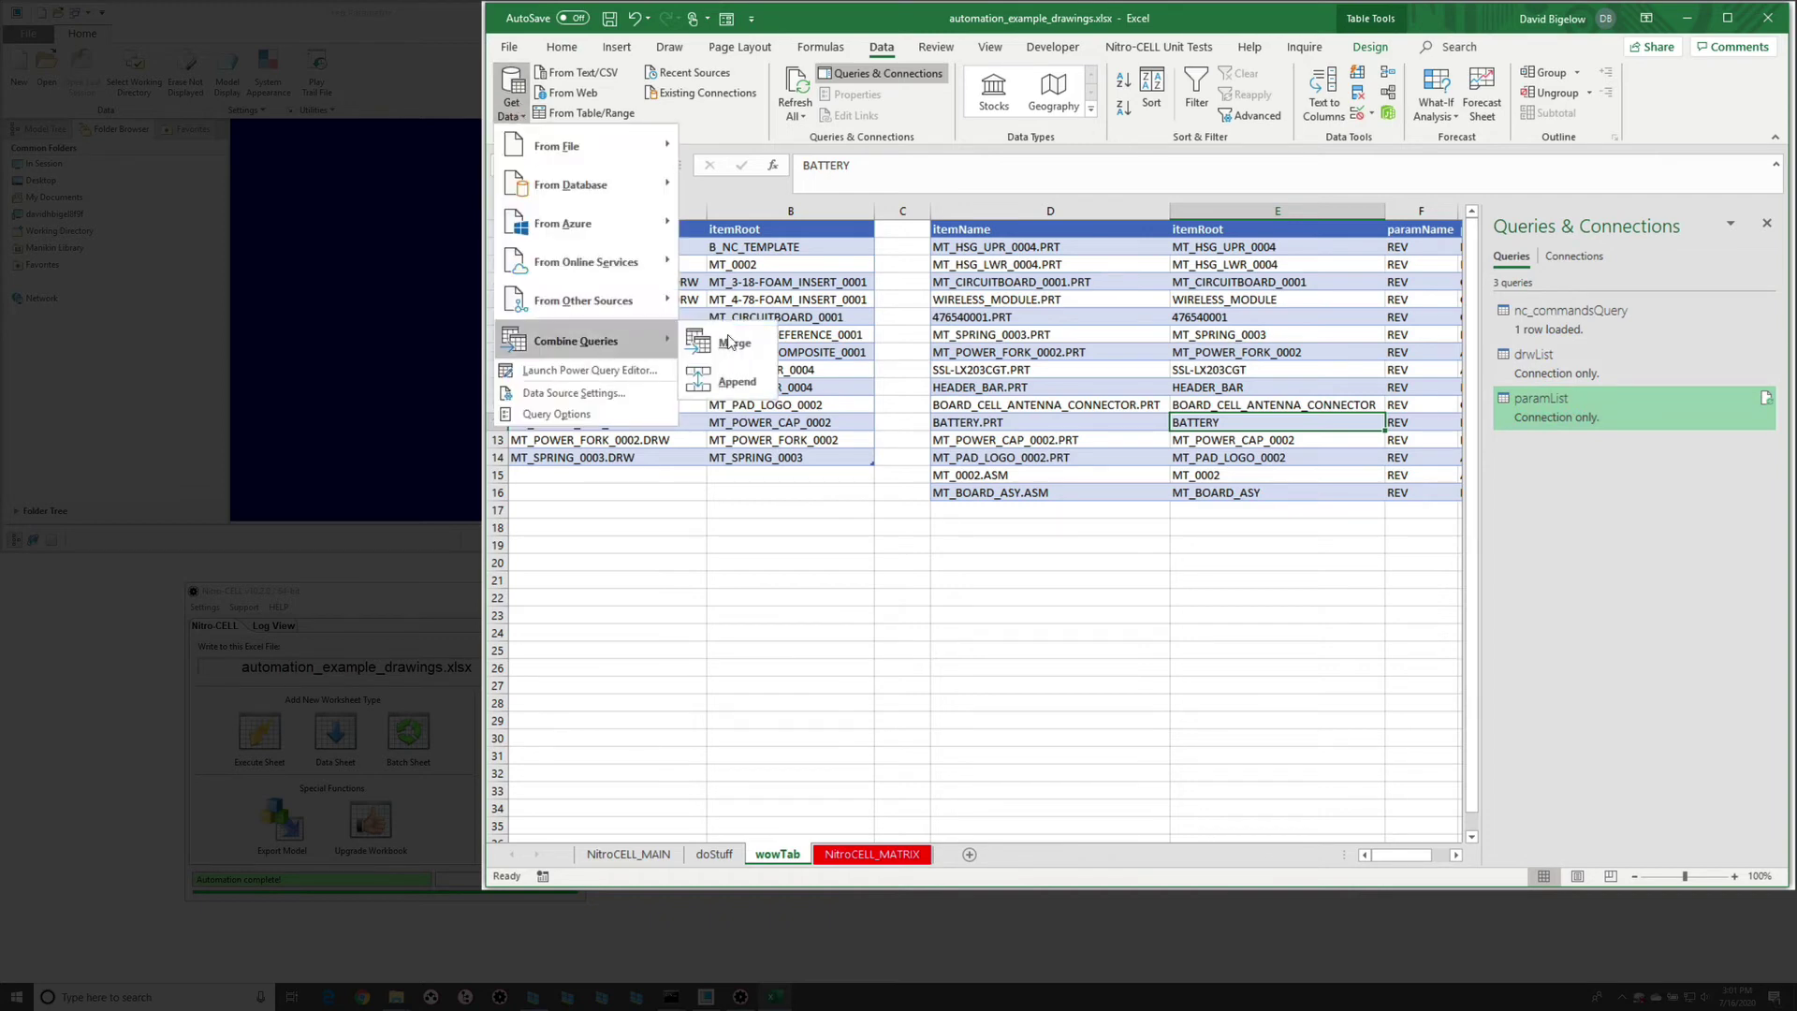
pyautogui.click(750, 344)
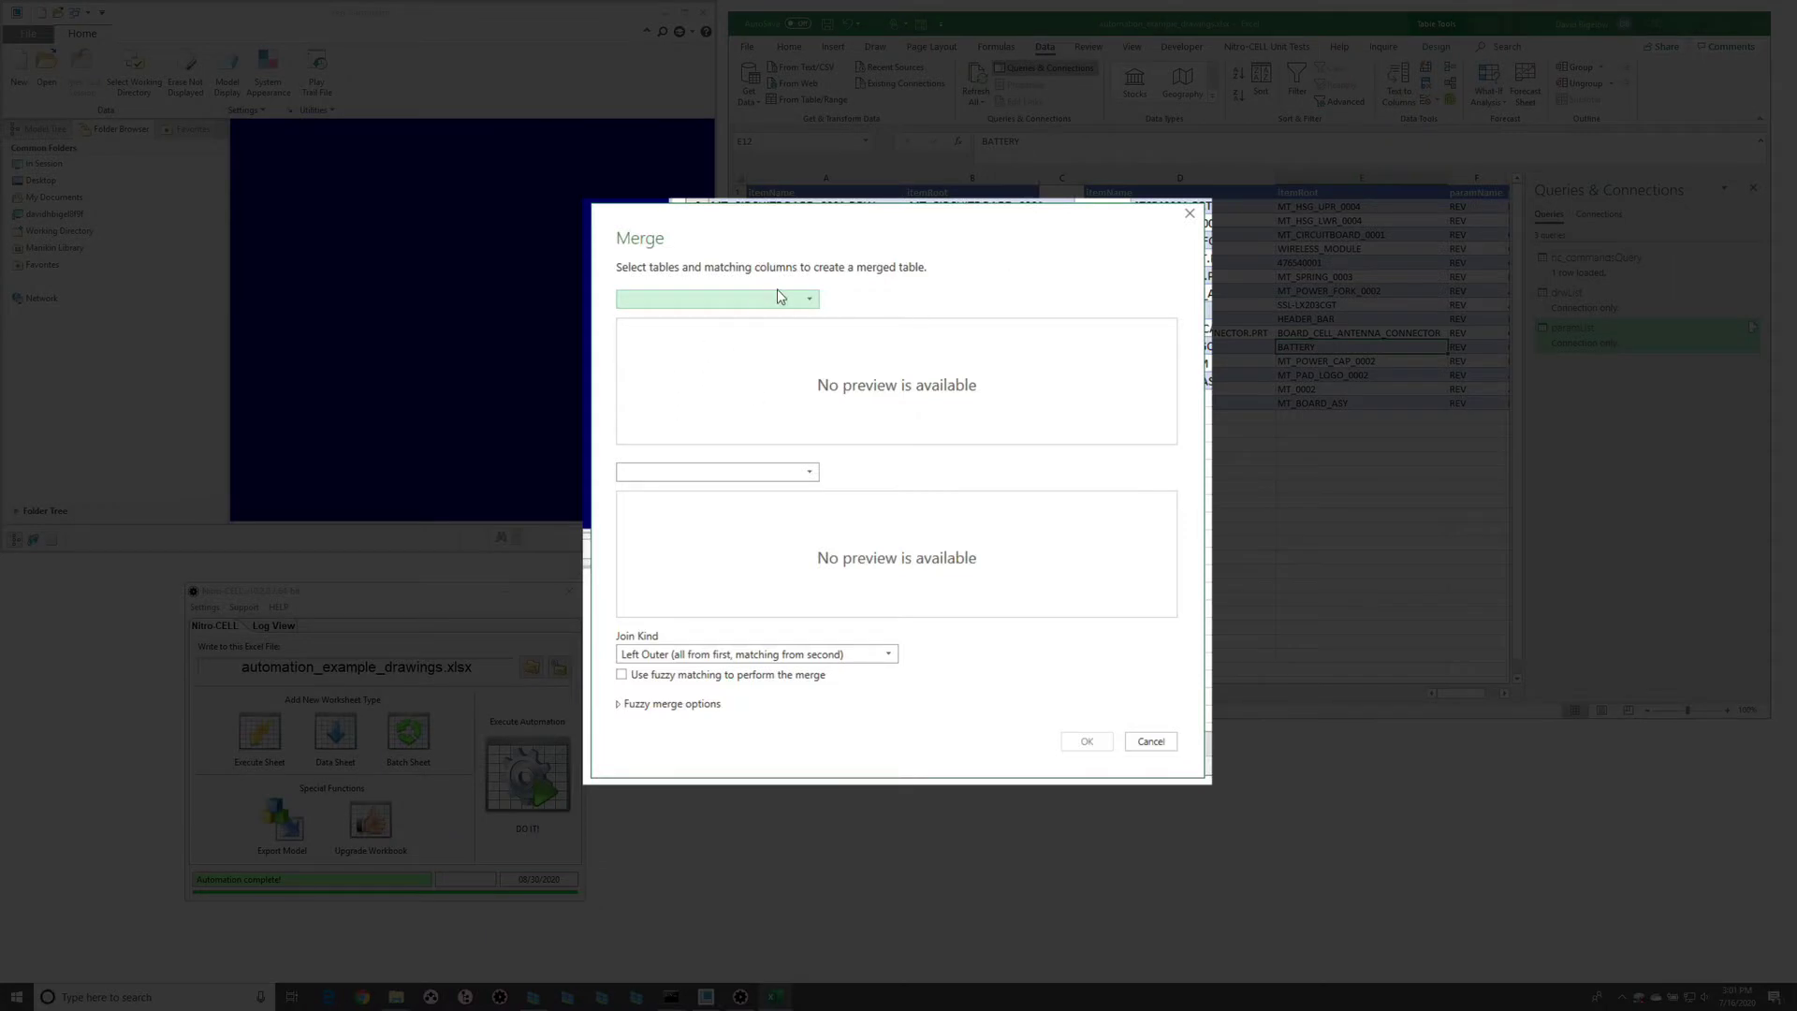
pyautogui.click(778, 298)
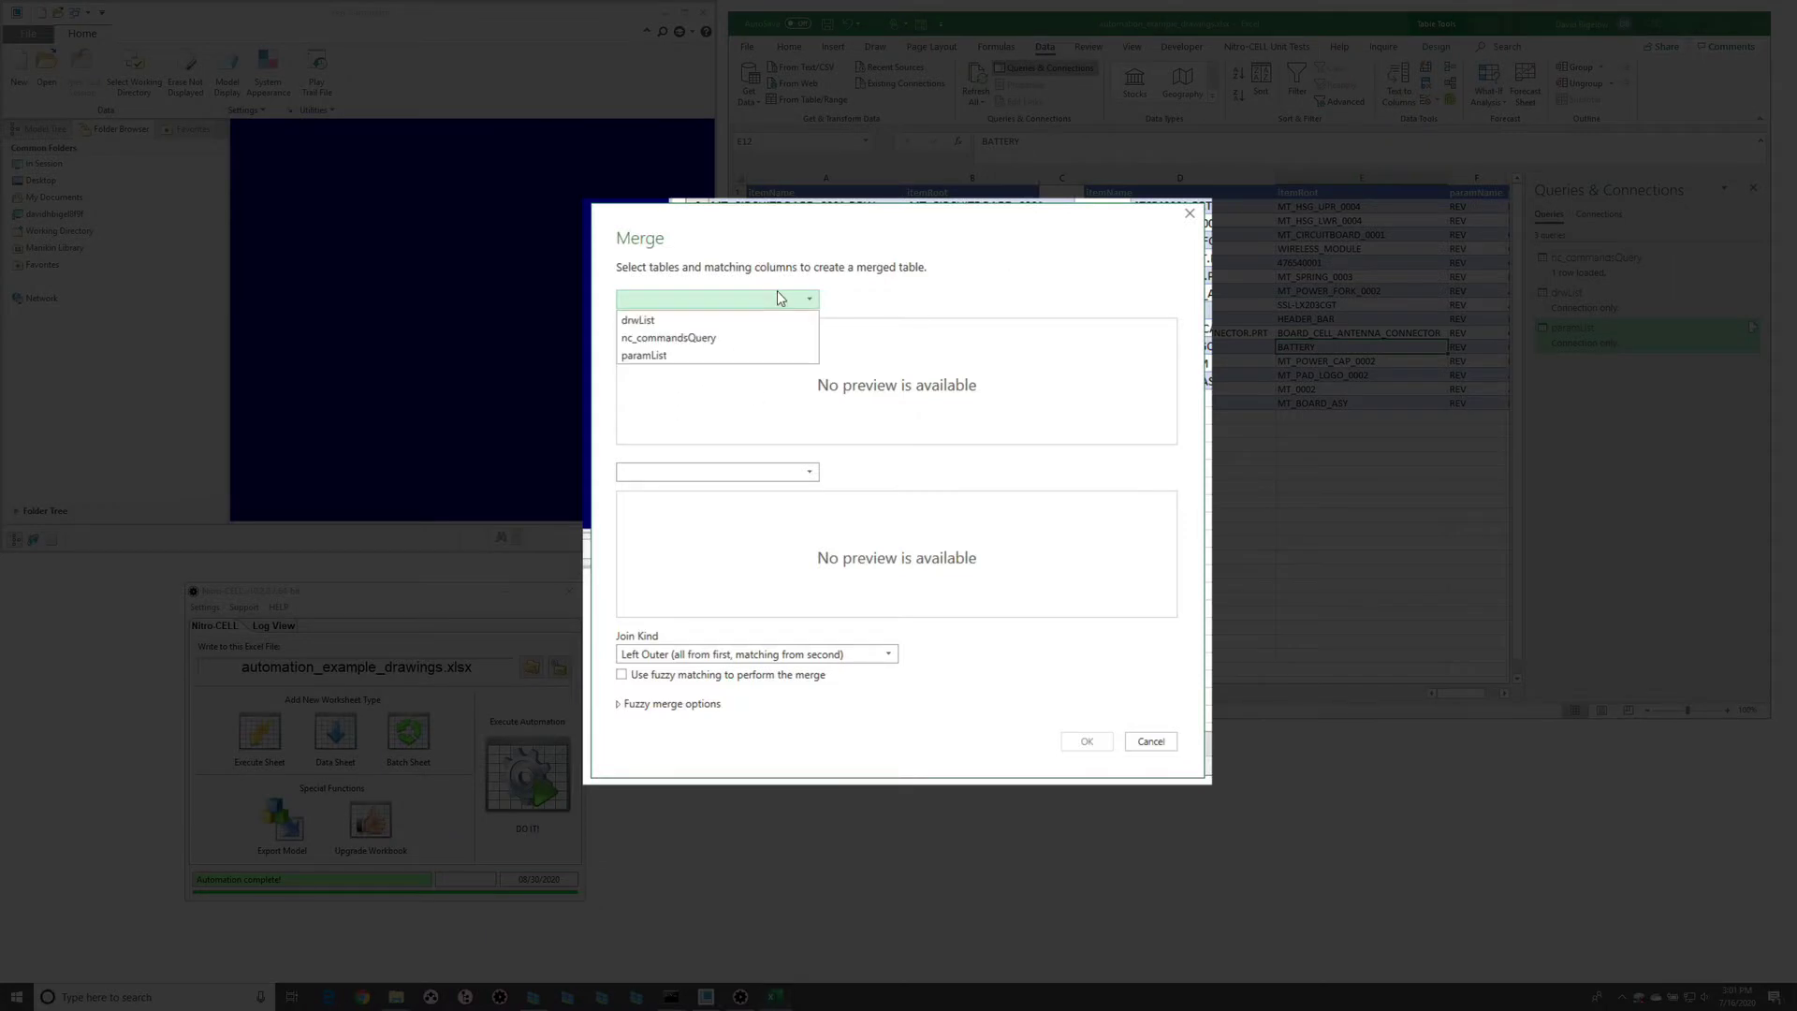
pyautogui.click(742, 320)
pyautogui.click(757, 475)
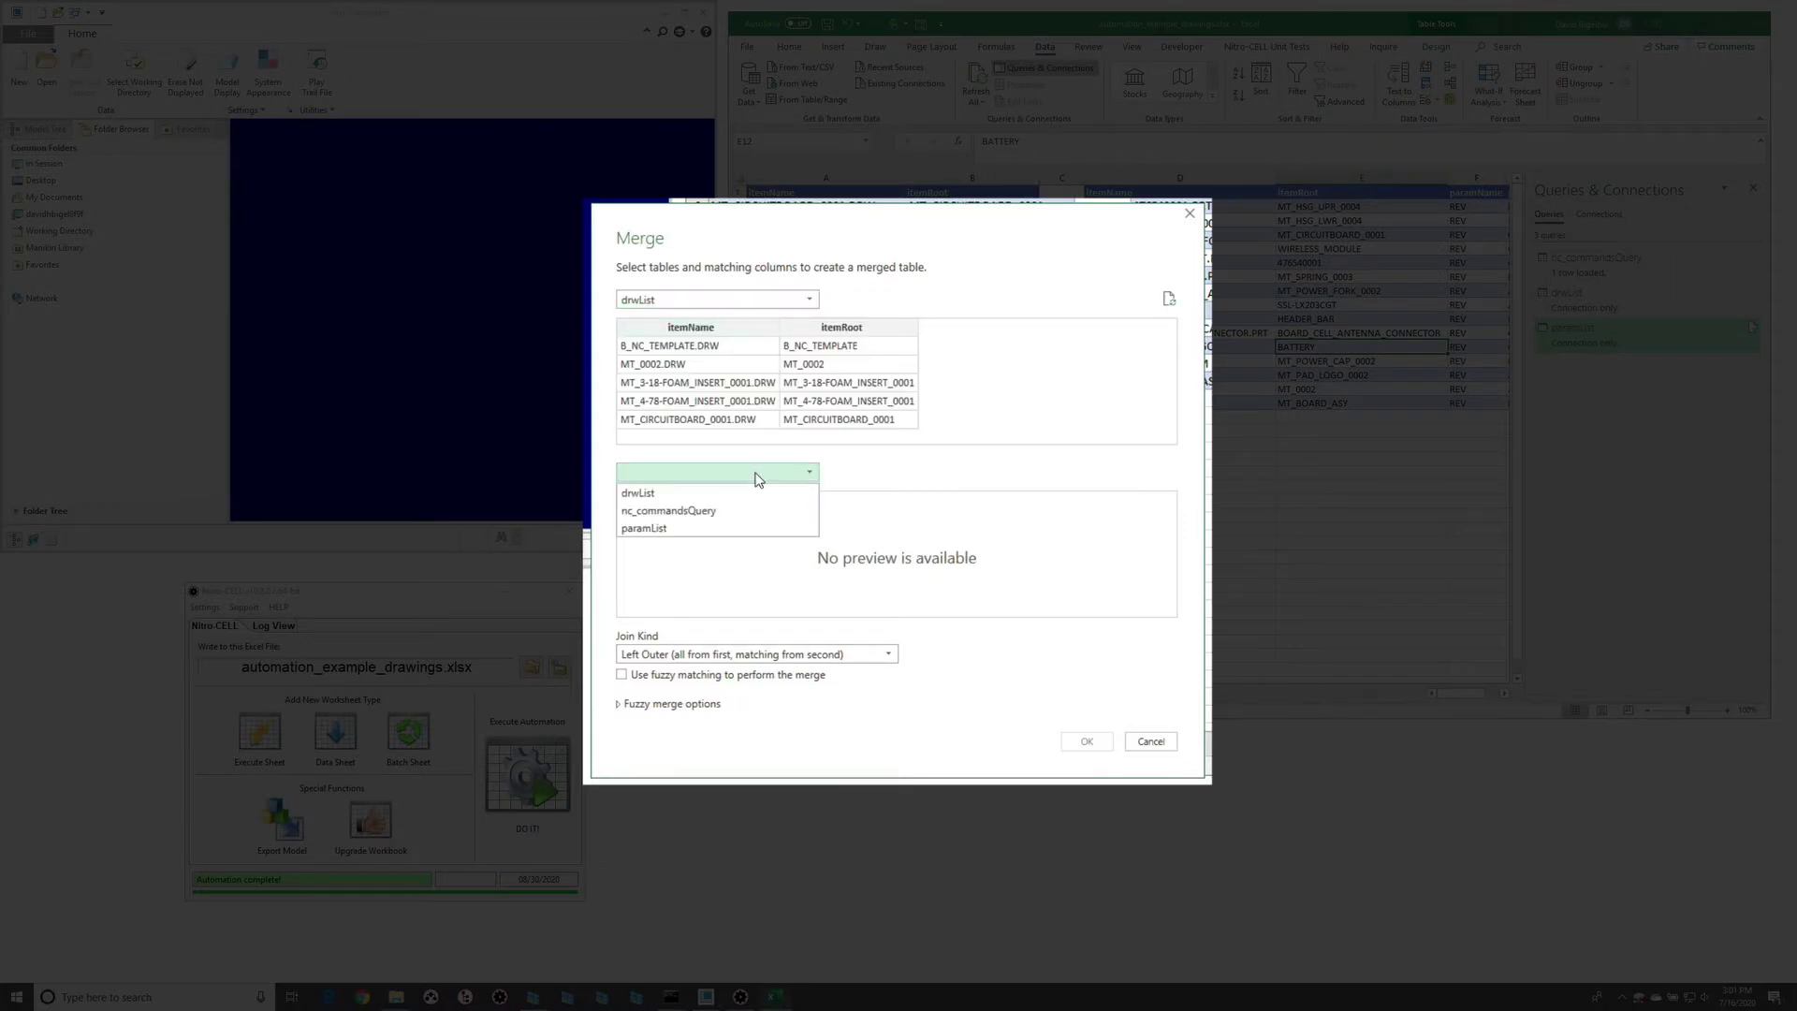
pyautogui.click(700, 528)
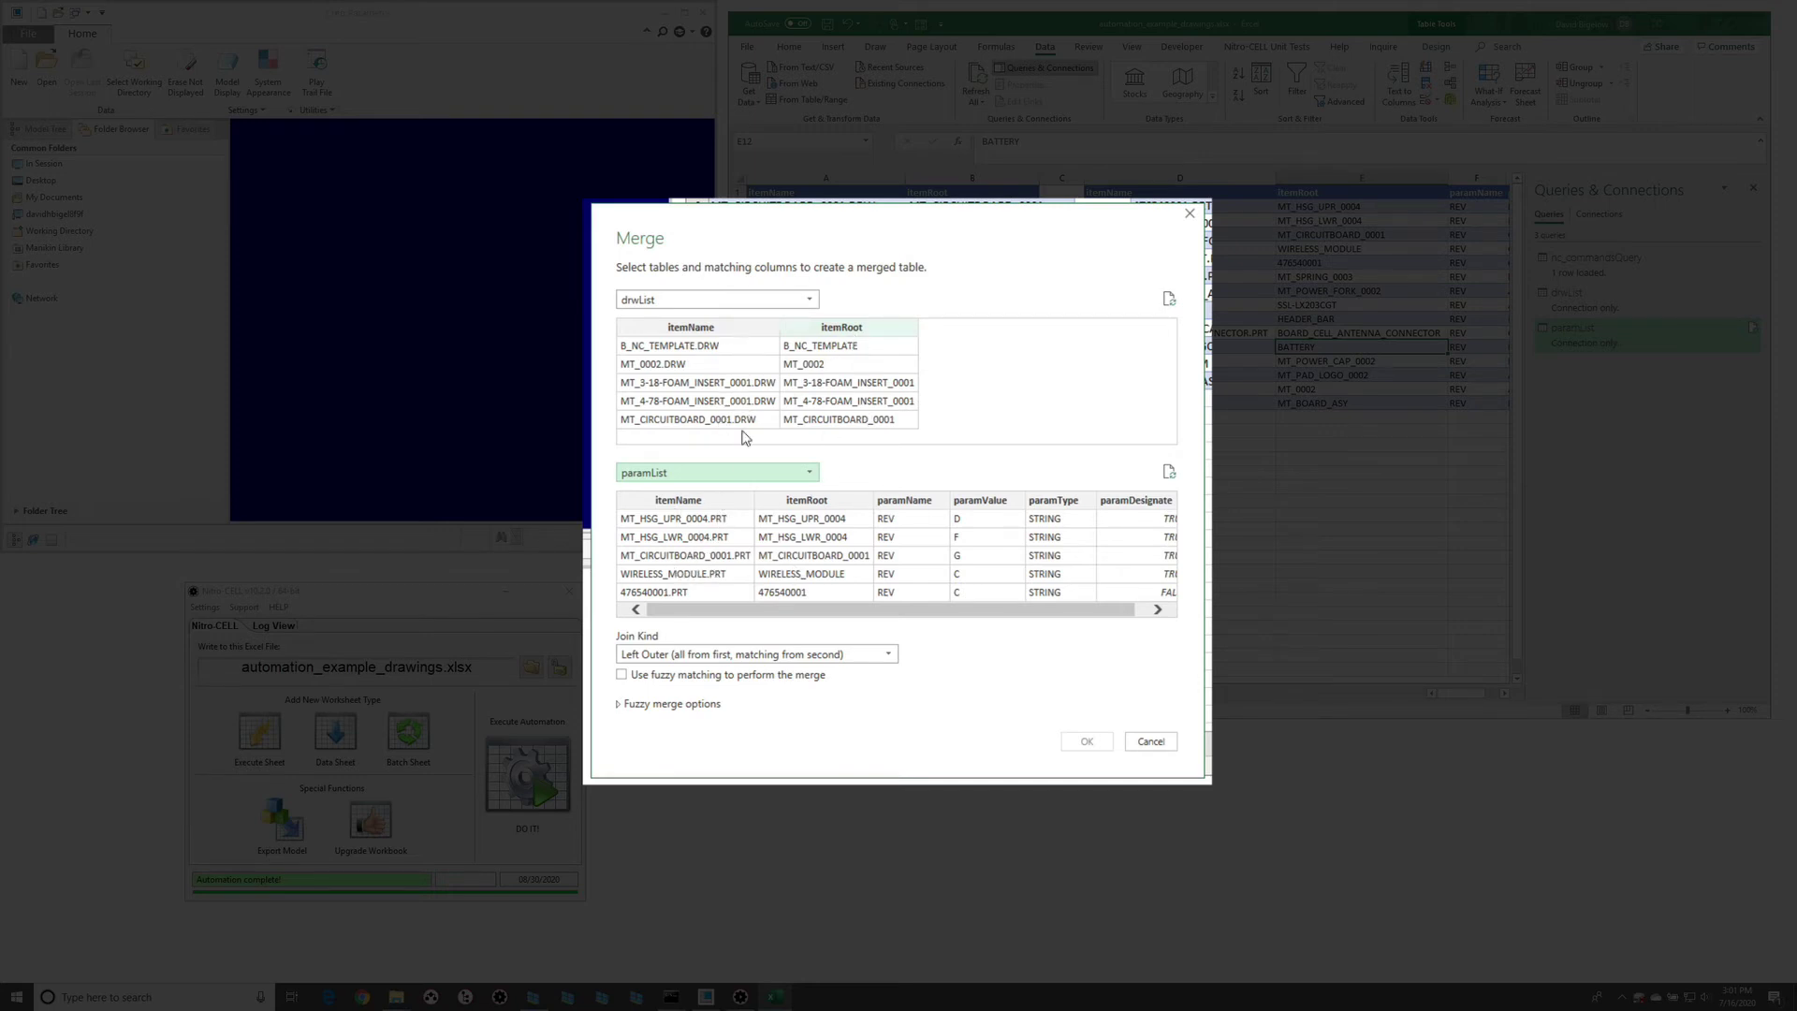
# - Match both tables on their itemRoot columns with an Inner (only matching rows) join and create the merged query
pyautogui.click(862, 327)
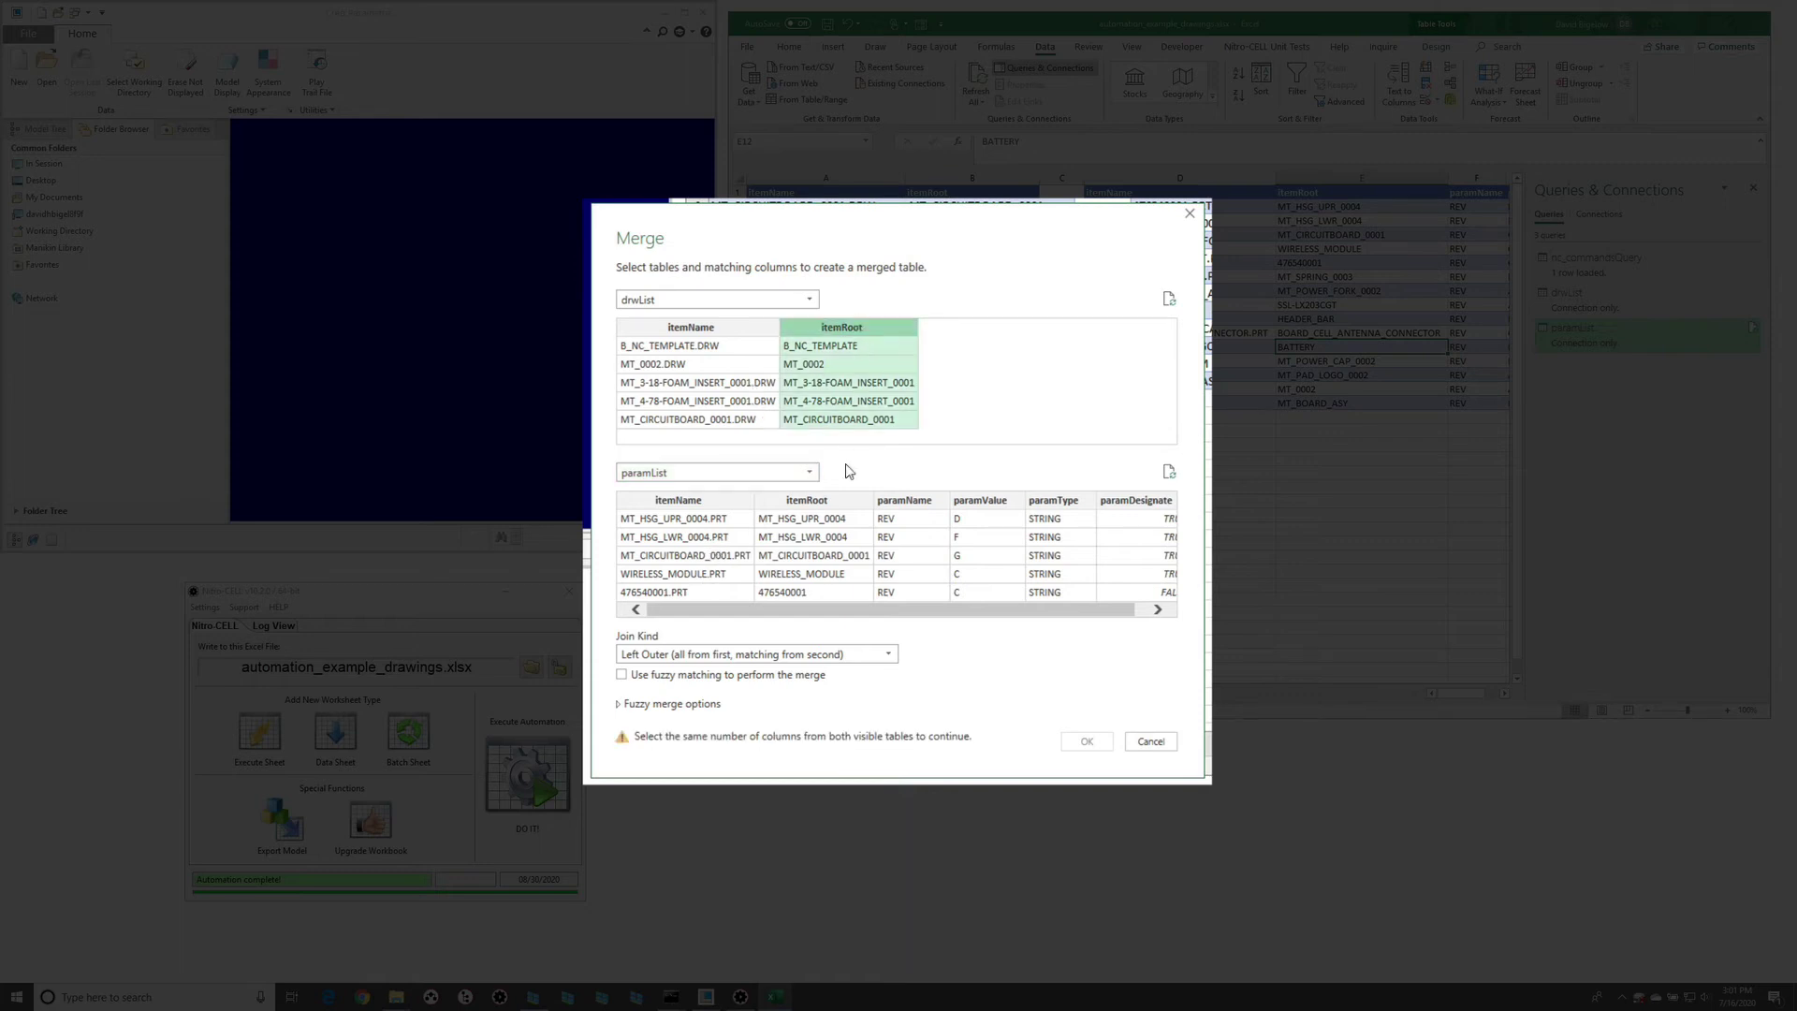
pyautogui.click(837, 502)
pyautogui.click(856, 651)
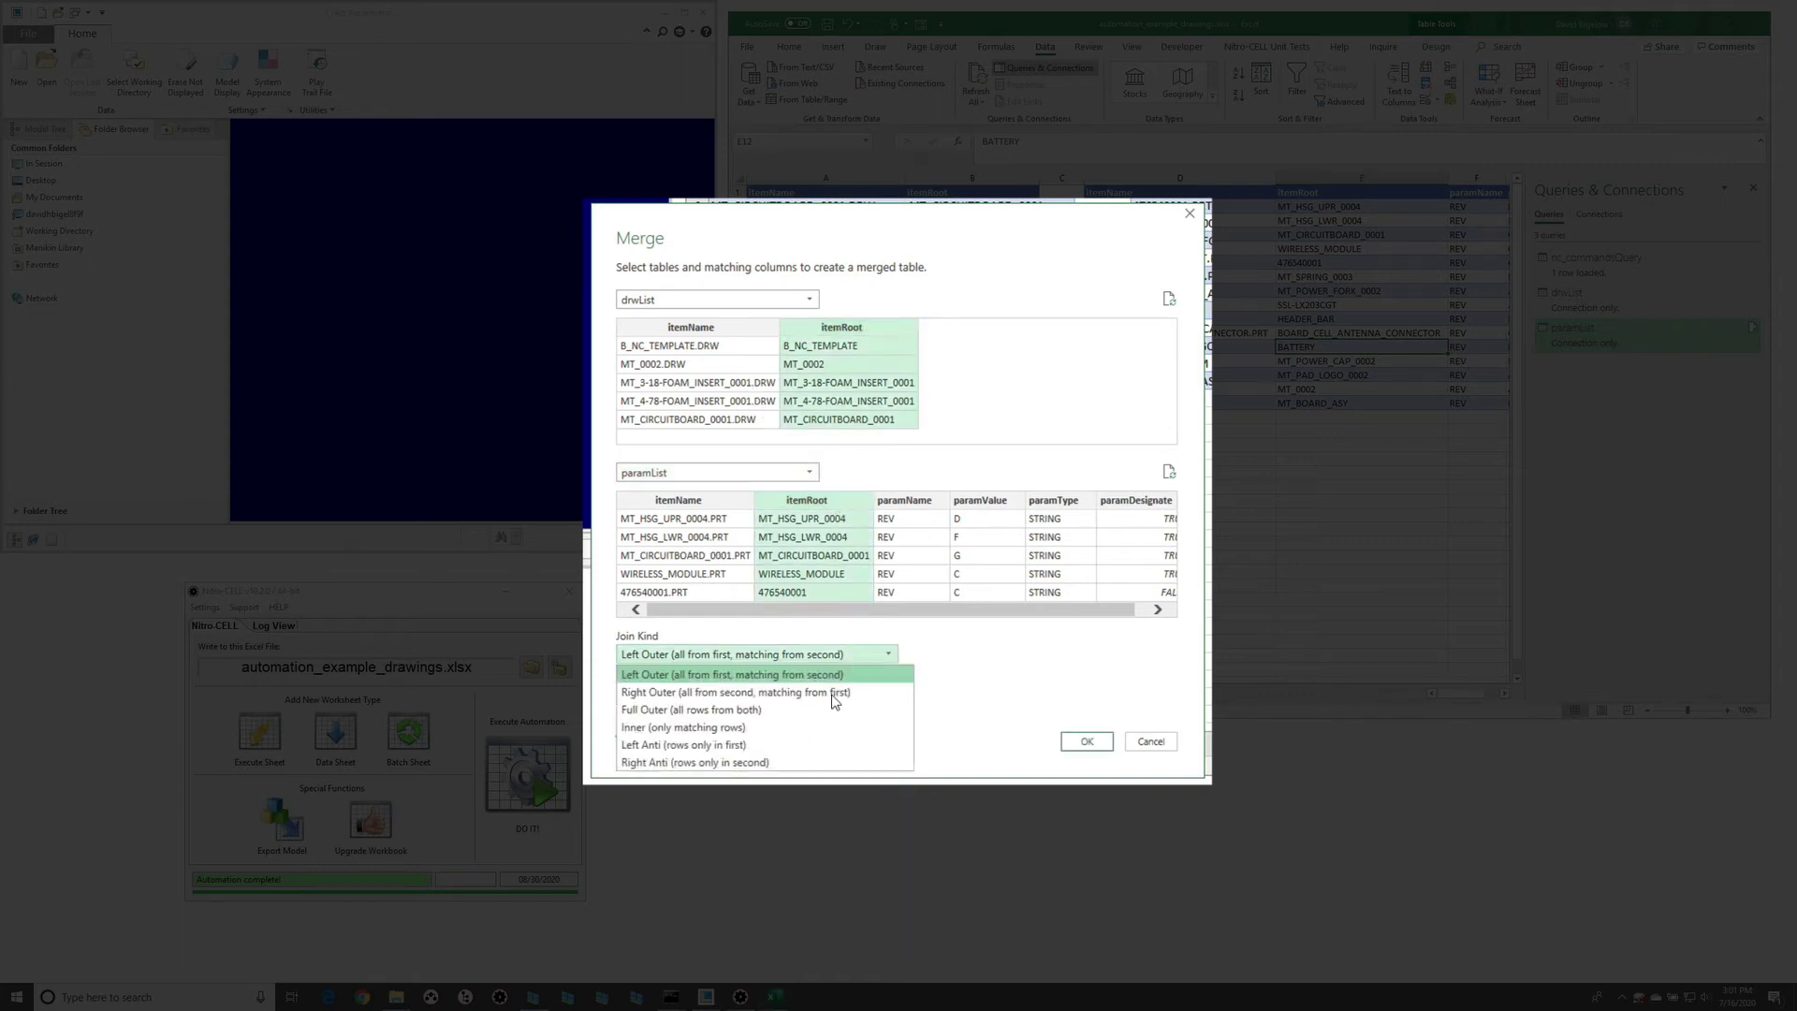
pyautogui.click(754, 729)
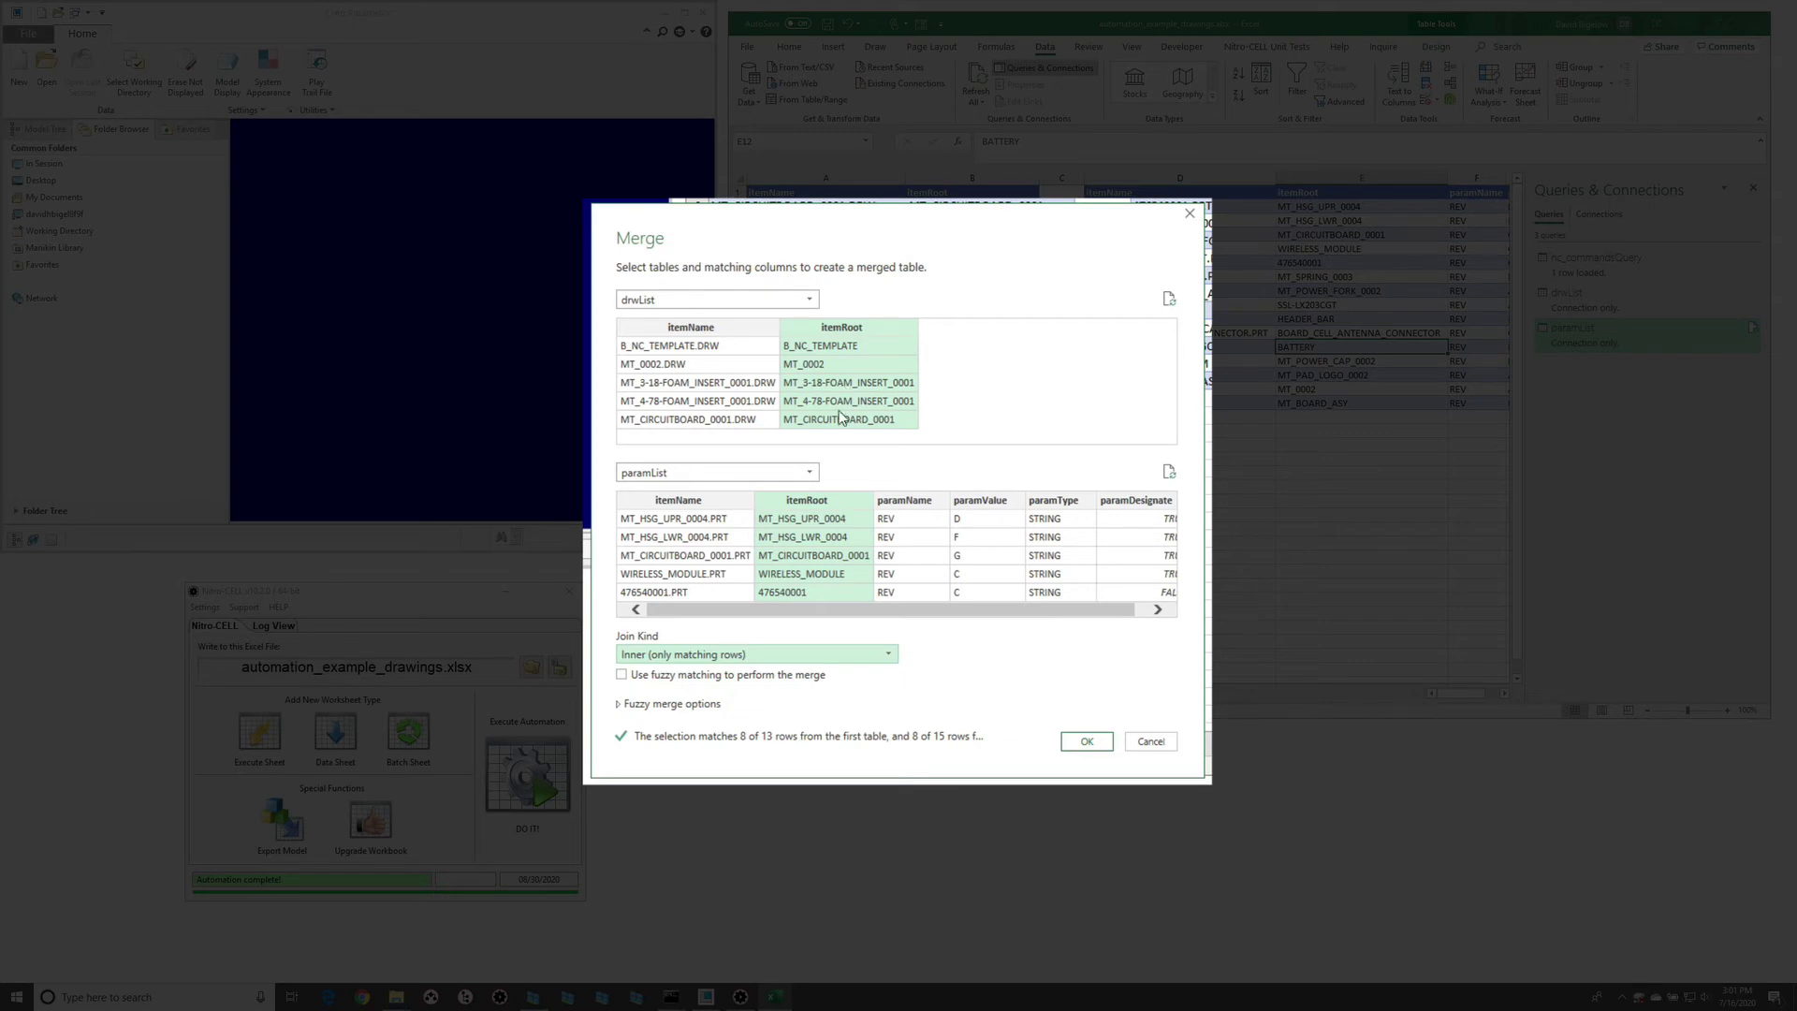
pyautogui.click(1085, 741)
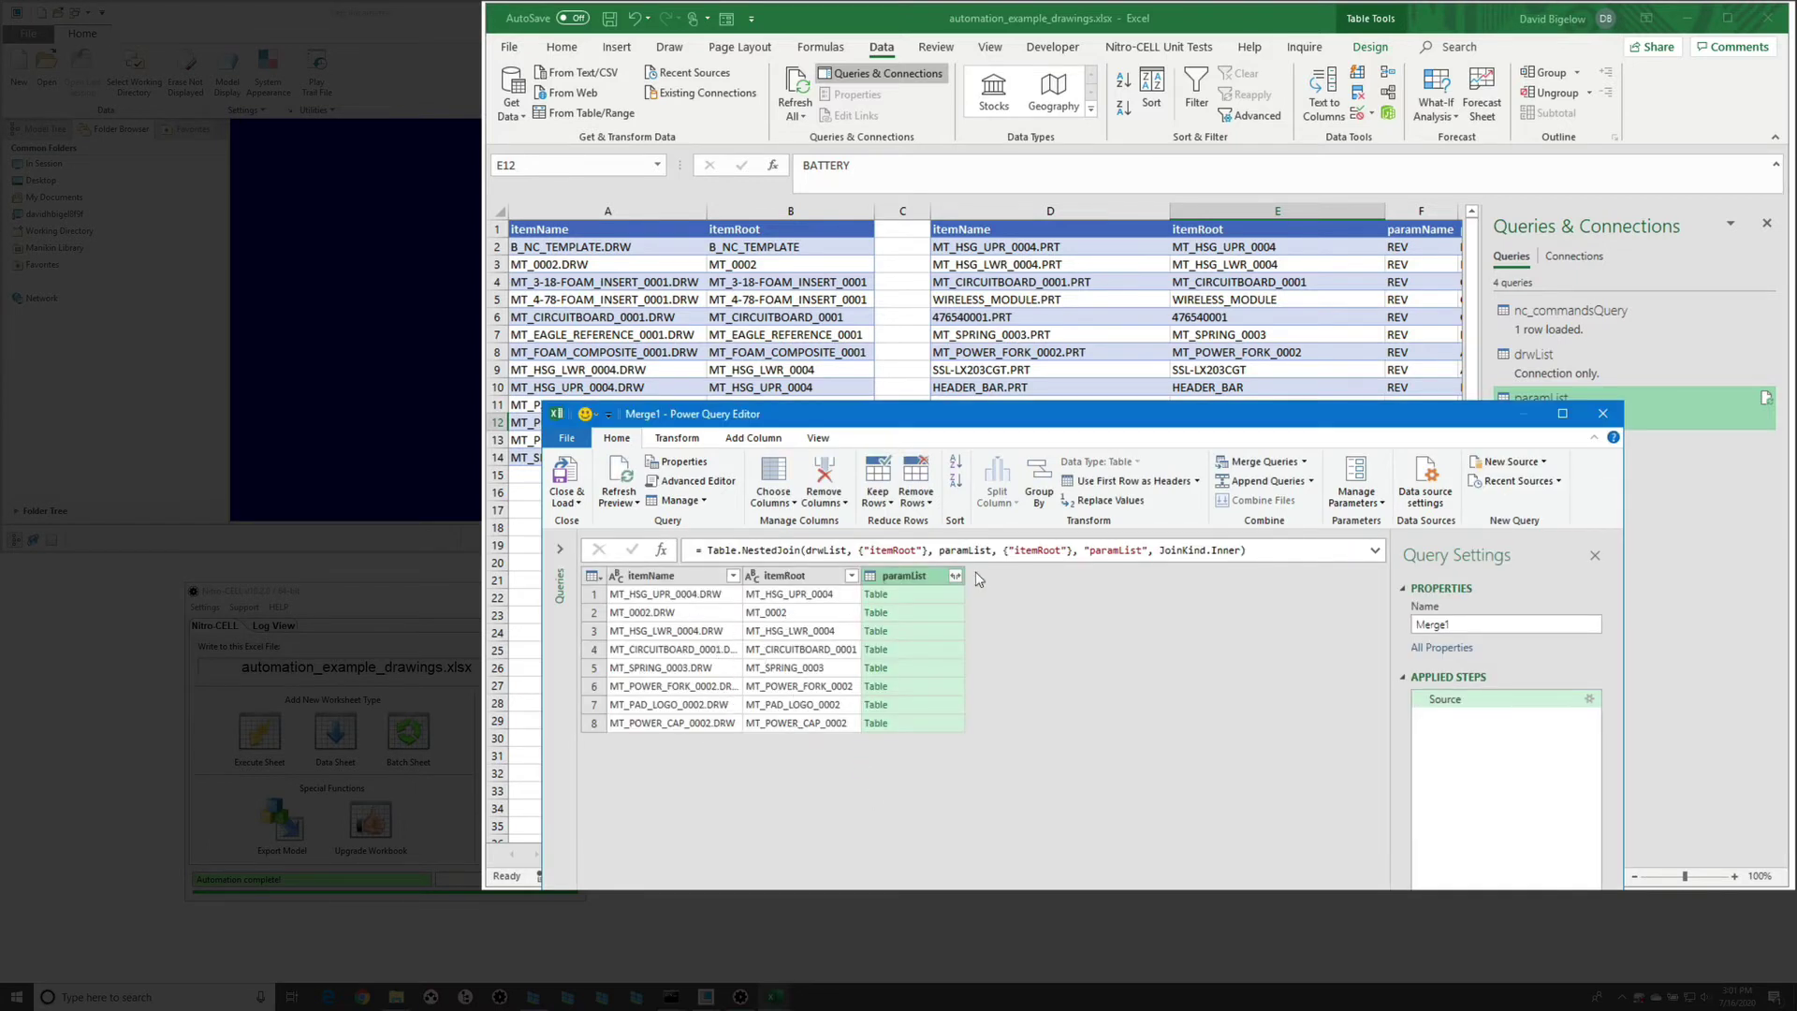
# - Expand the nested paramList column to include only the paramValue field, keeping the original column name as prefix
pyautogui.click(955, 577)
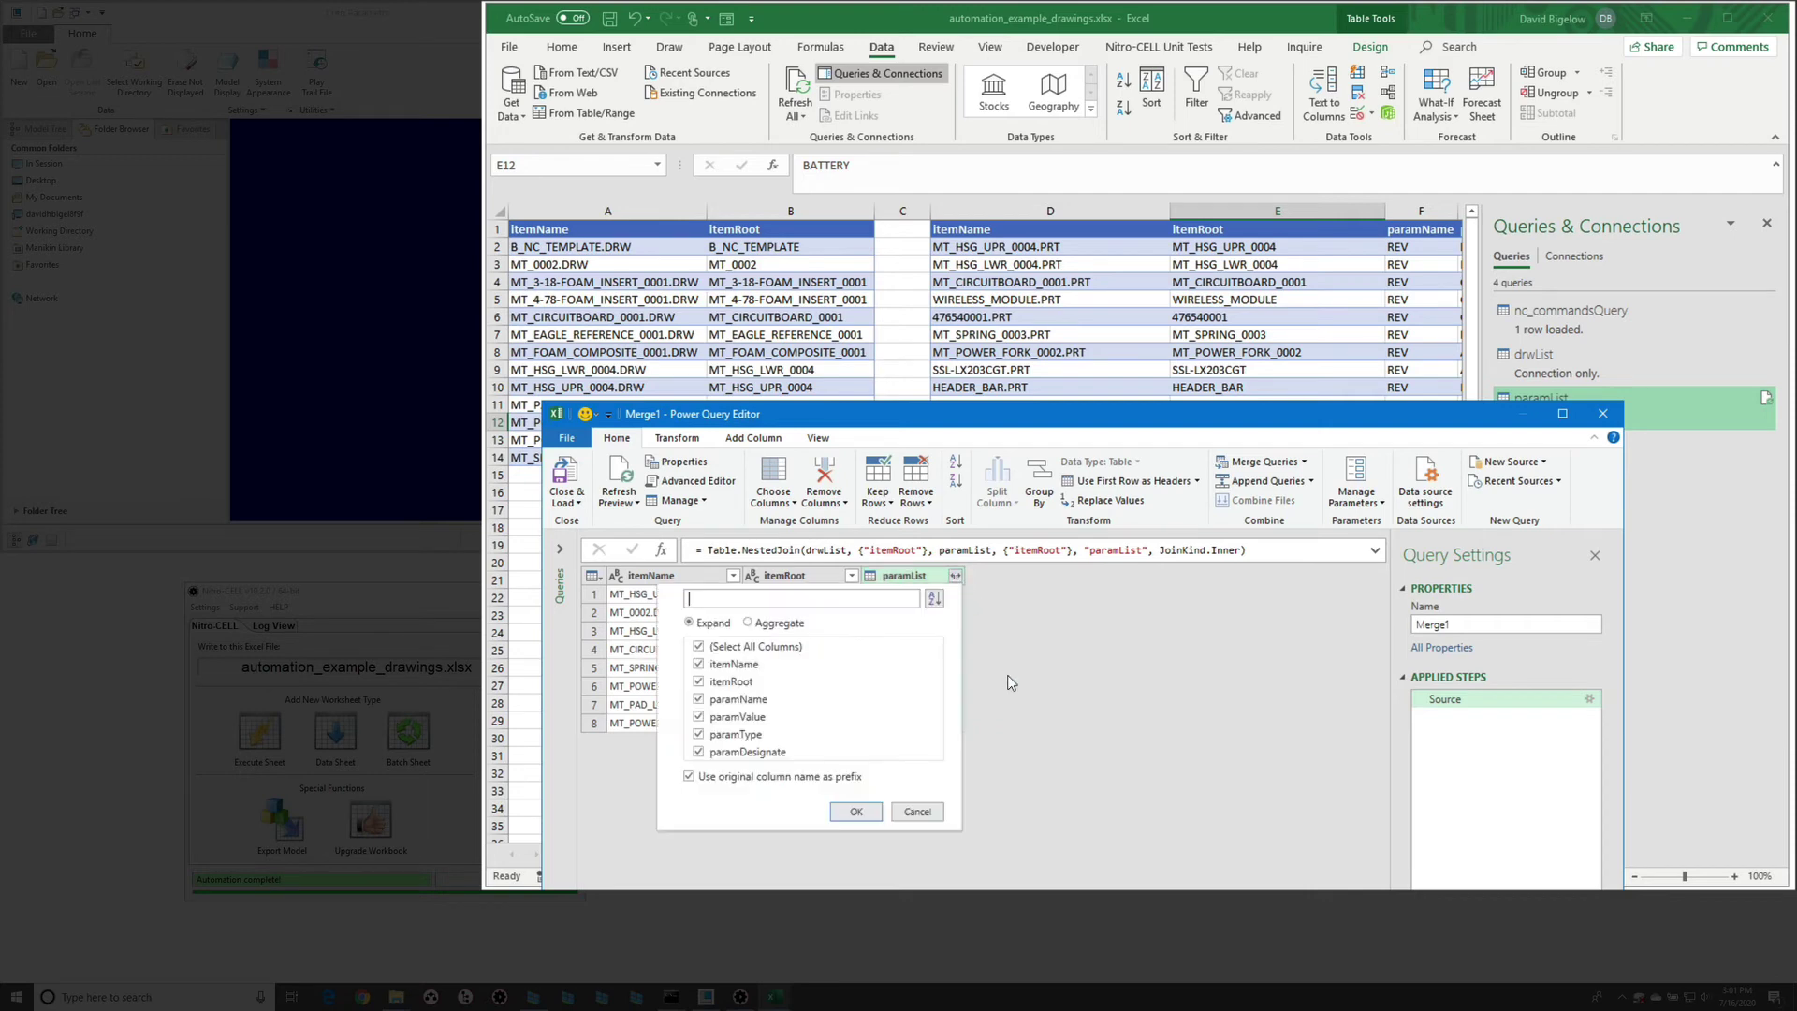
pyautogui.click(699, 648)
pyautogui.click(699, 716)
pyautogui.click(856, 811)
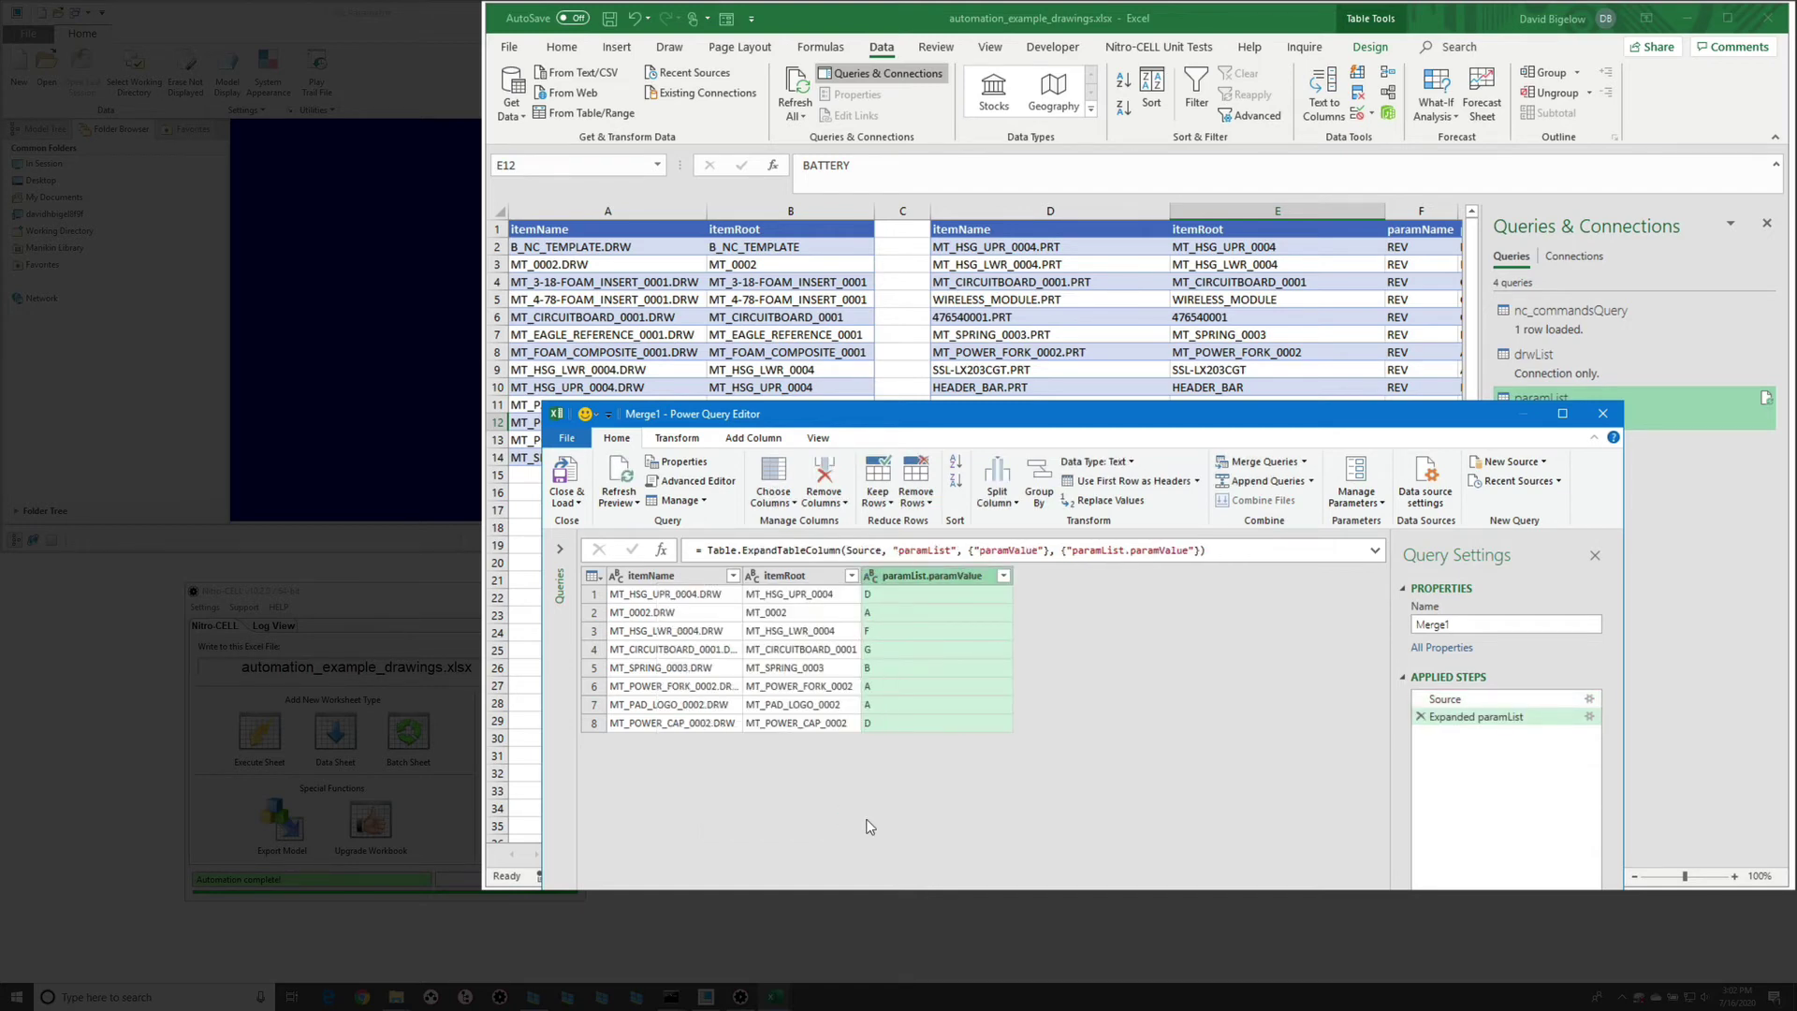
# - Merge the itemRoot and paramList.paramValue columns into one column named outputName, with an underscore as custom separator
pyautogui.click(810, 576)
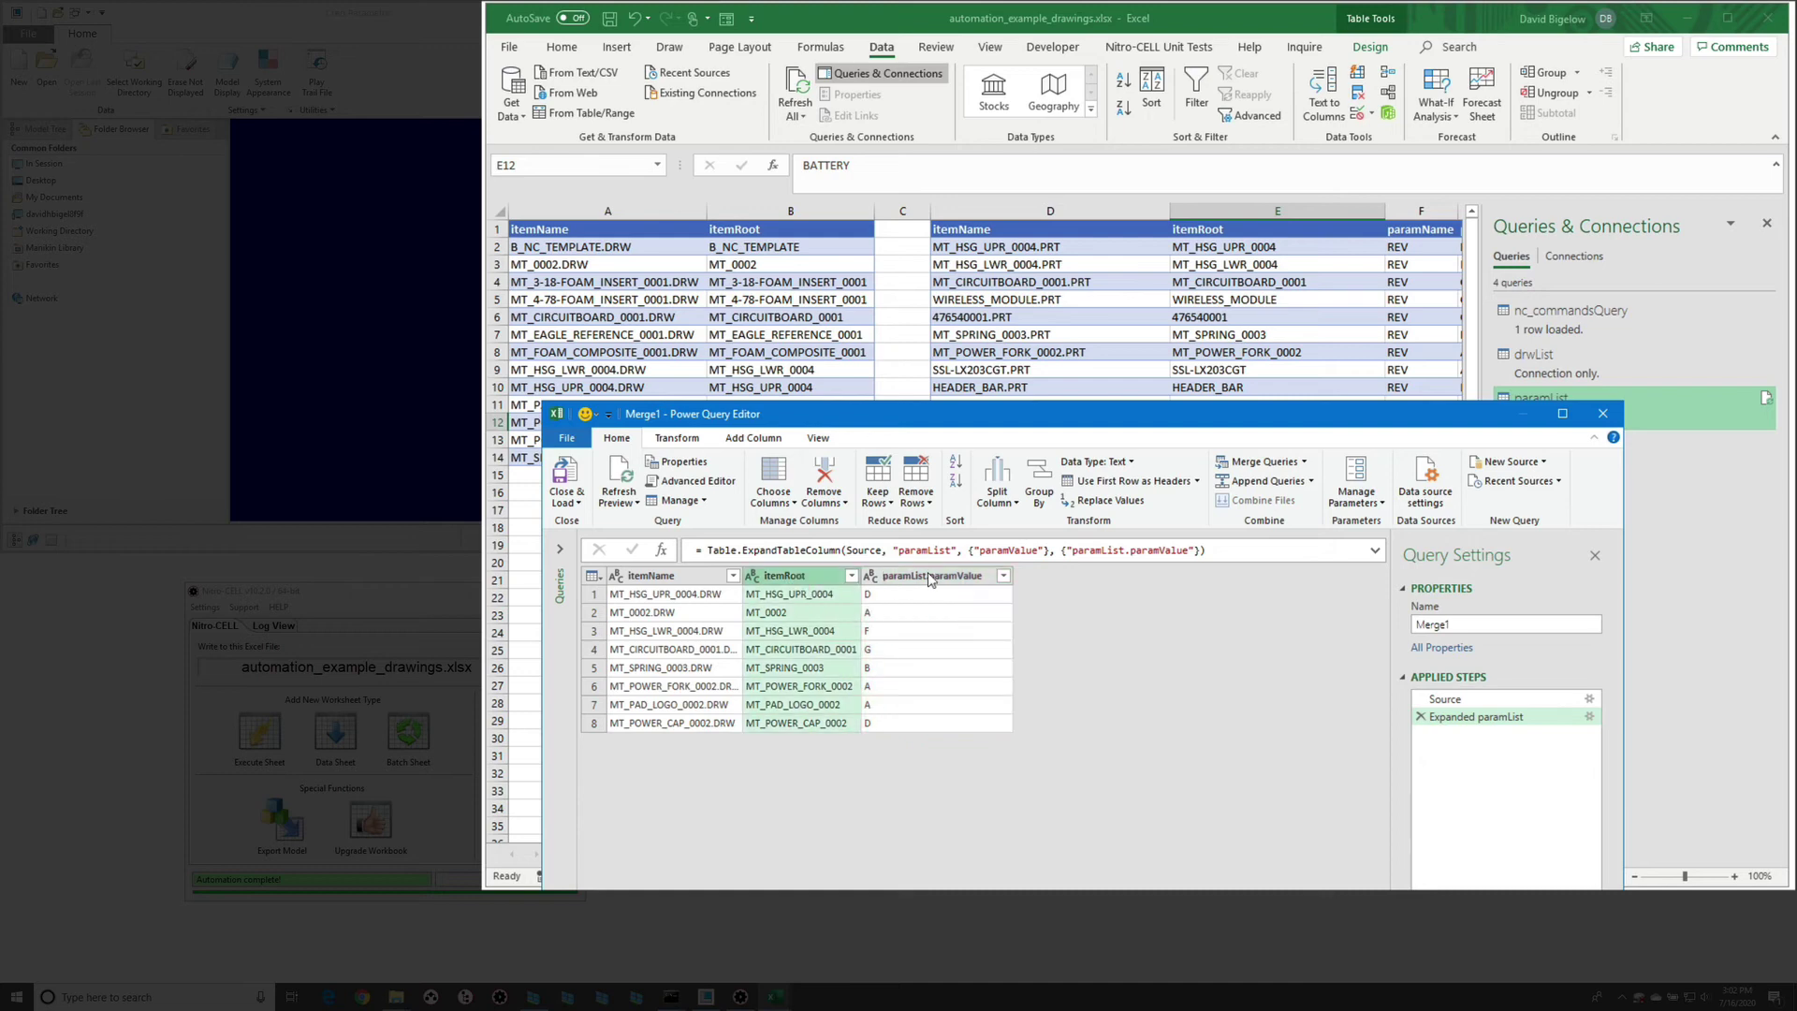
pyautogui.keyDown('ctrl'); pyautogui.click(929, 575); pyautogui.keyUp('ctrl')
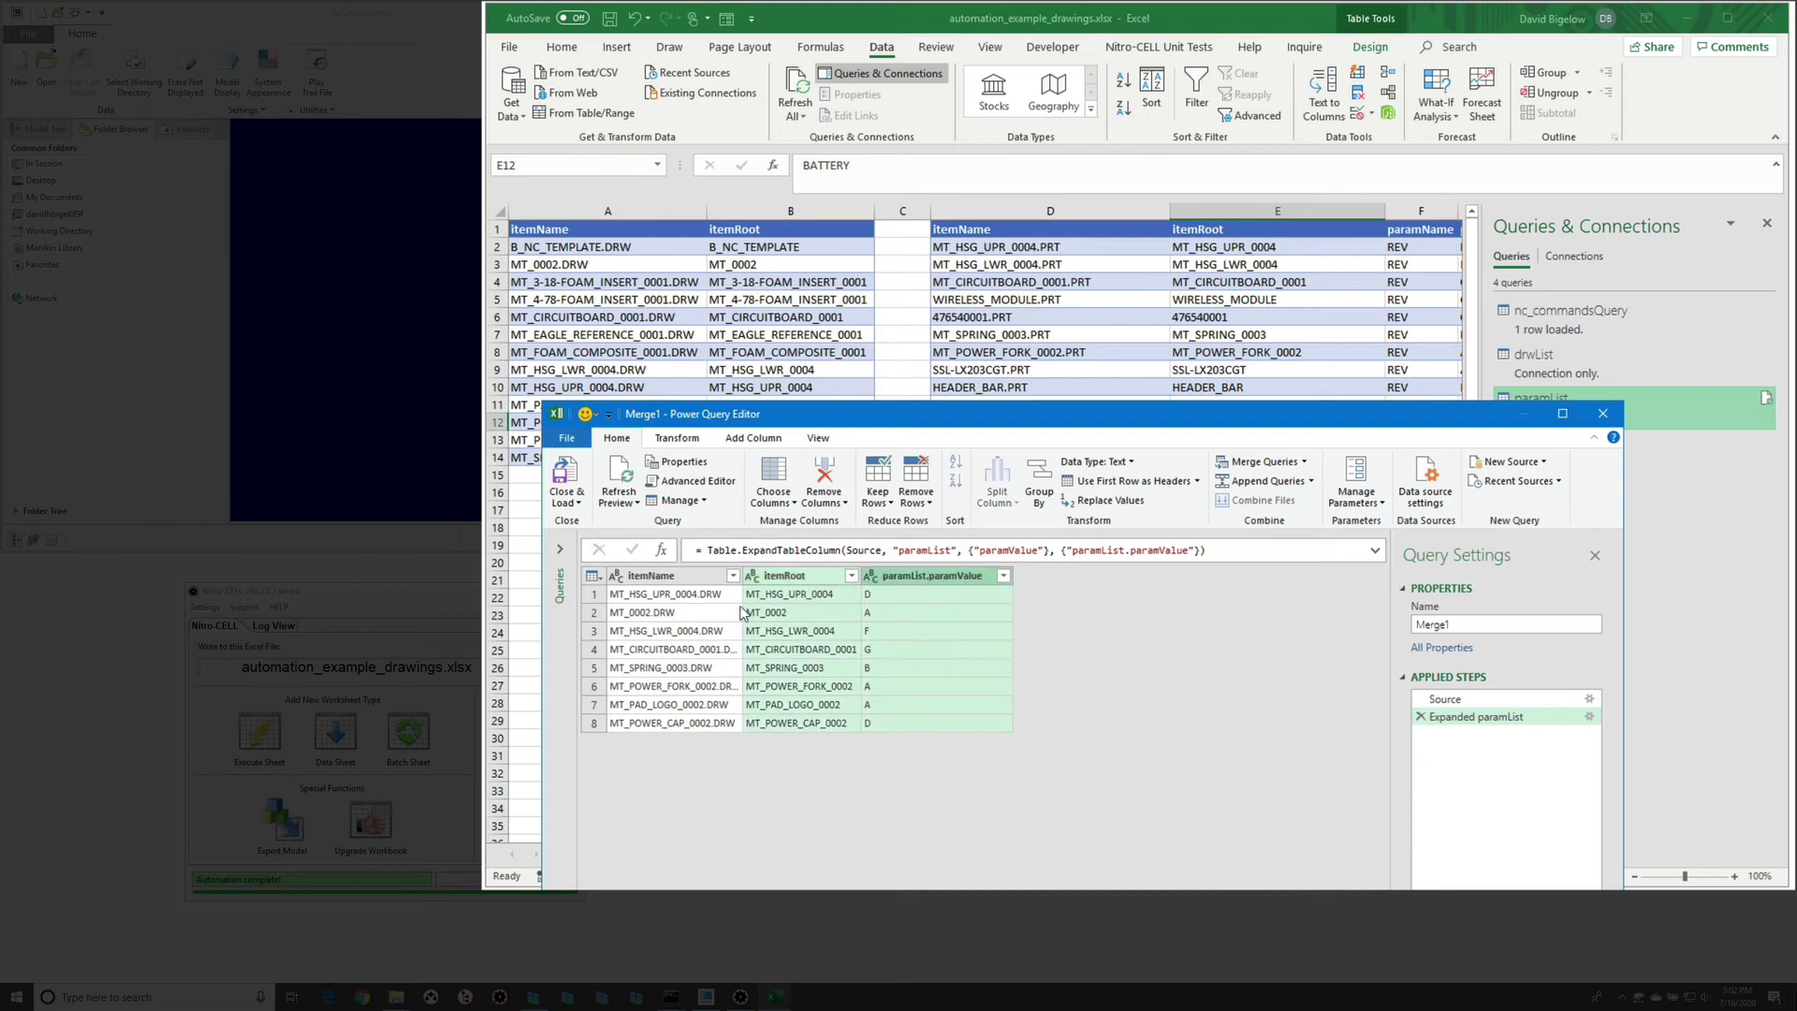
pyautogui.rightClick(917, 578)
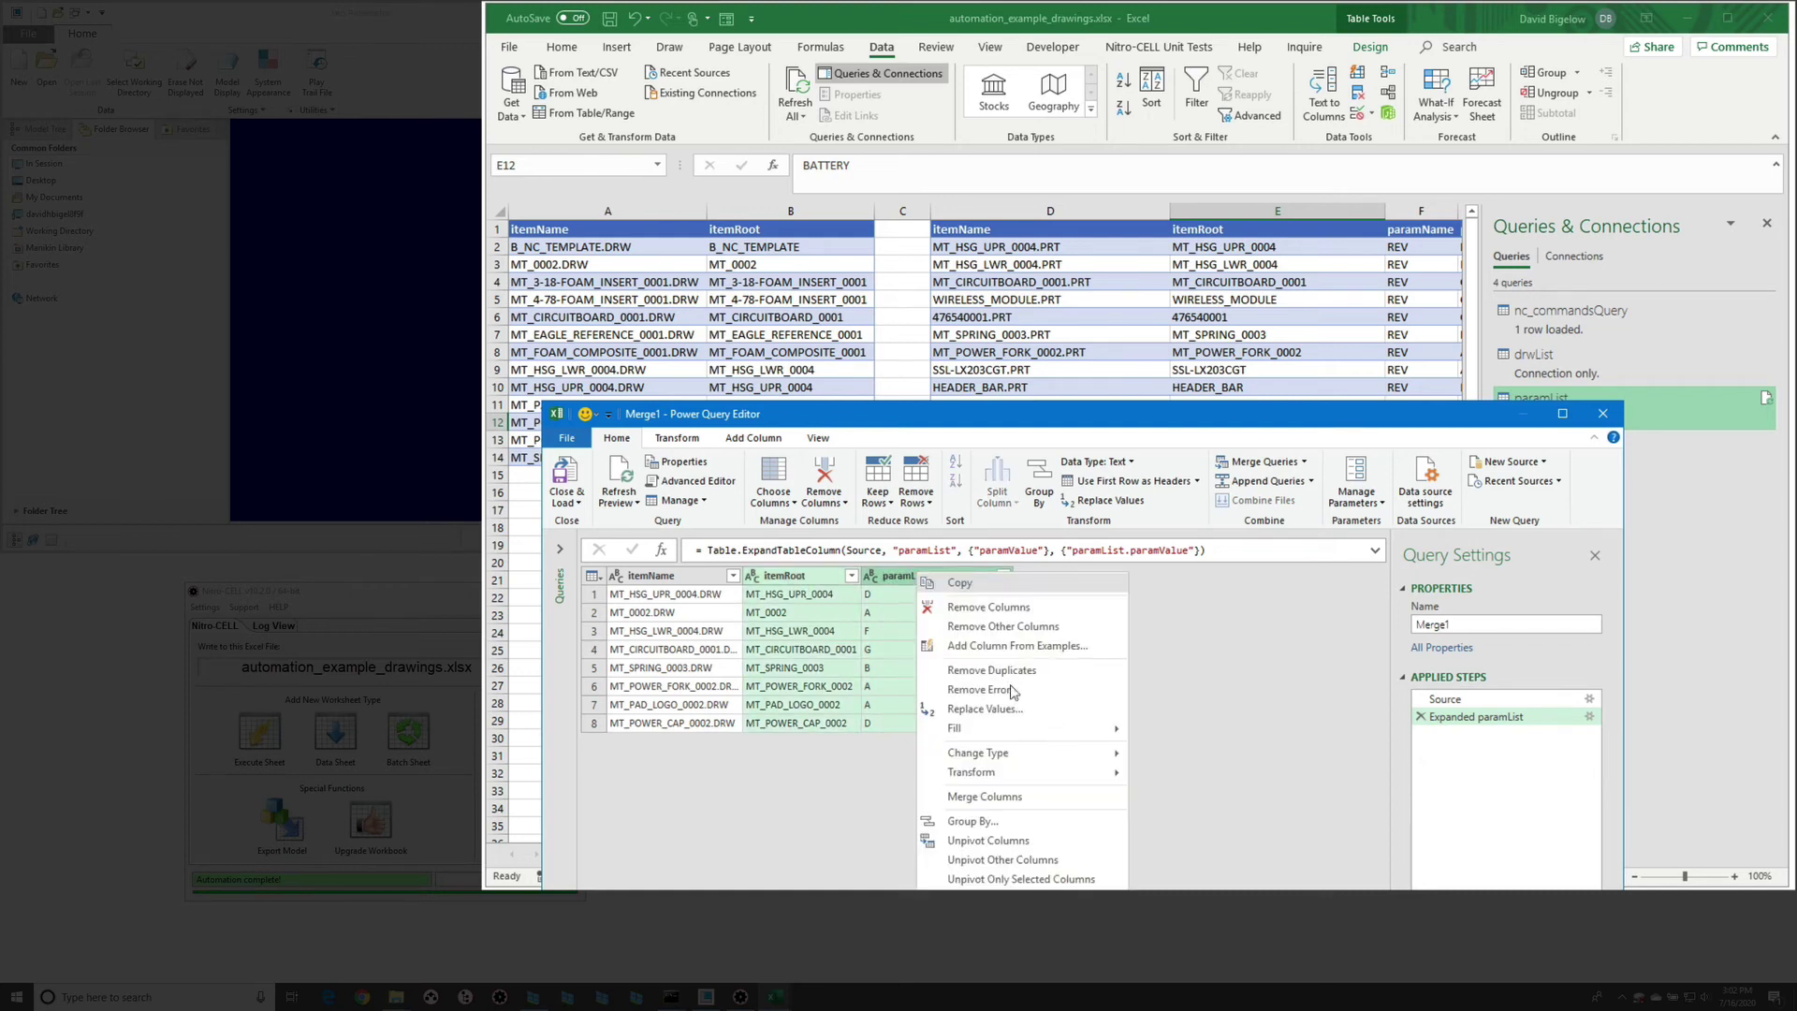
pyautogui.click(1018, 805)
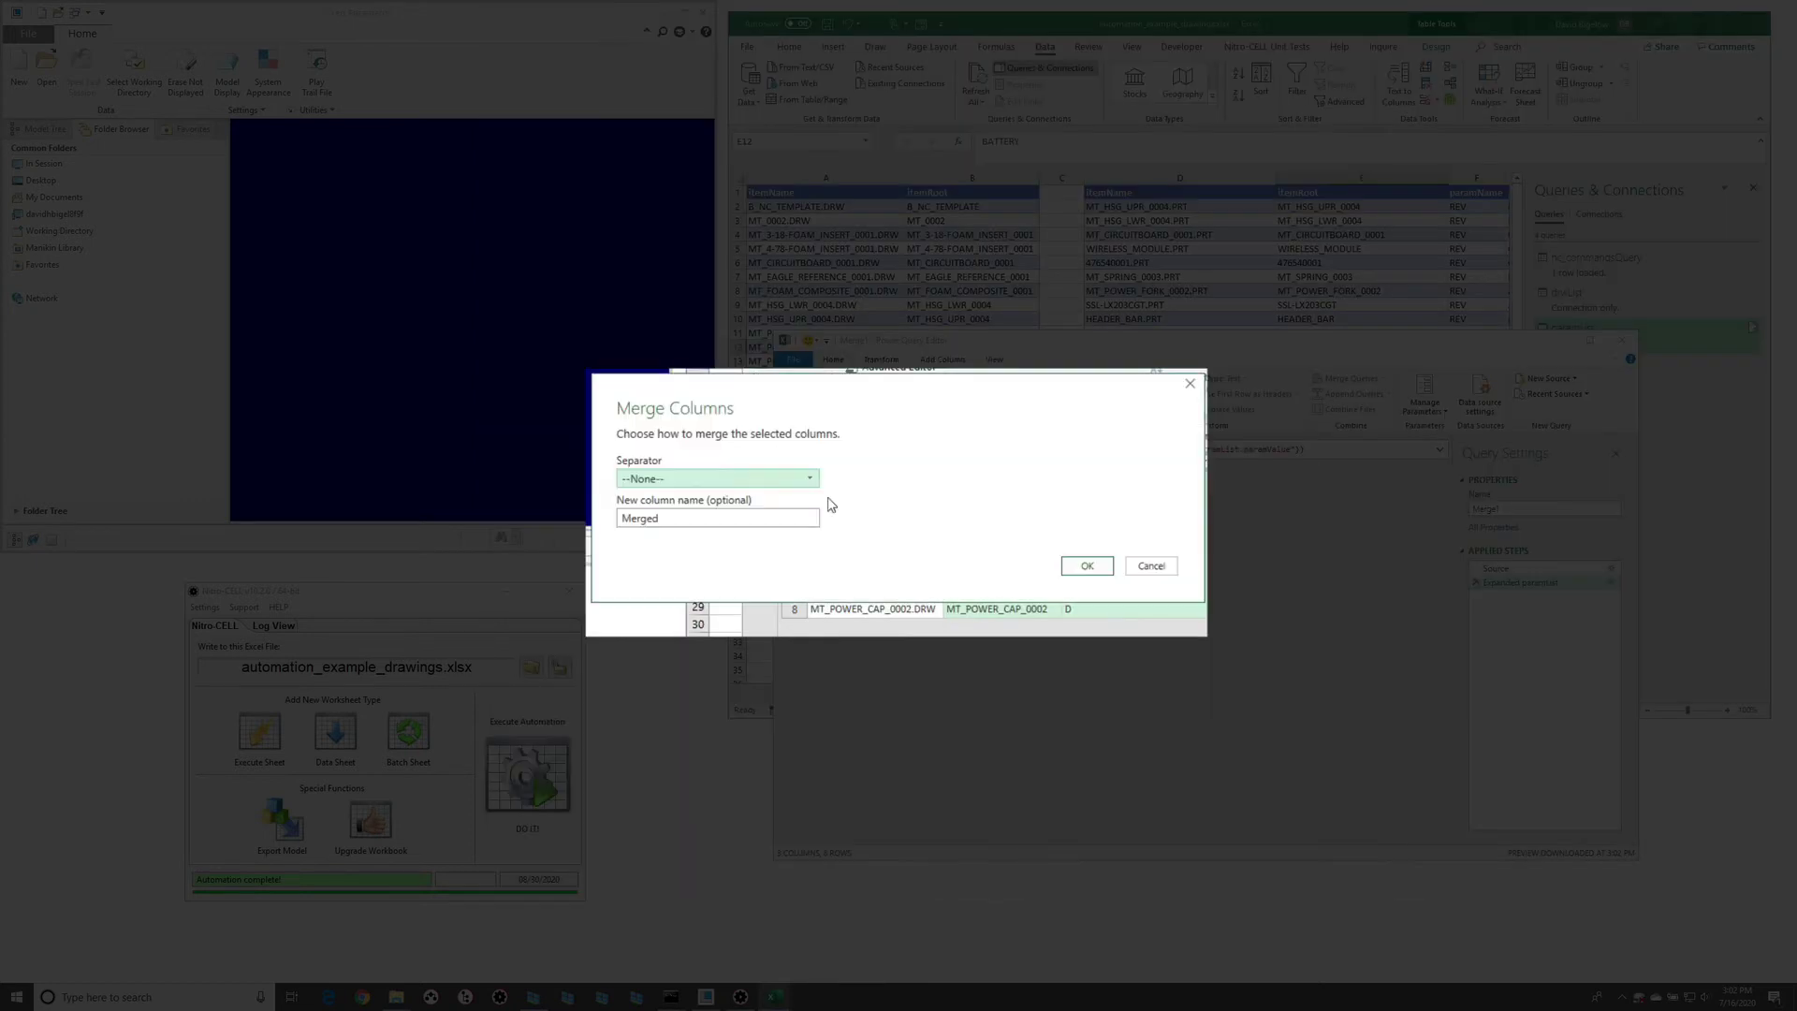
pyautogui.click(694, 518)
pyautogui.doubleClick(694, 518)
pyautogui.write('outputName')
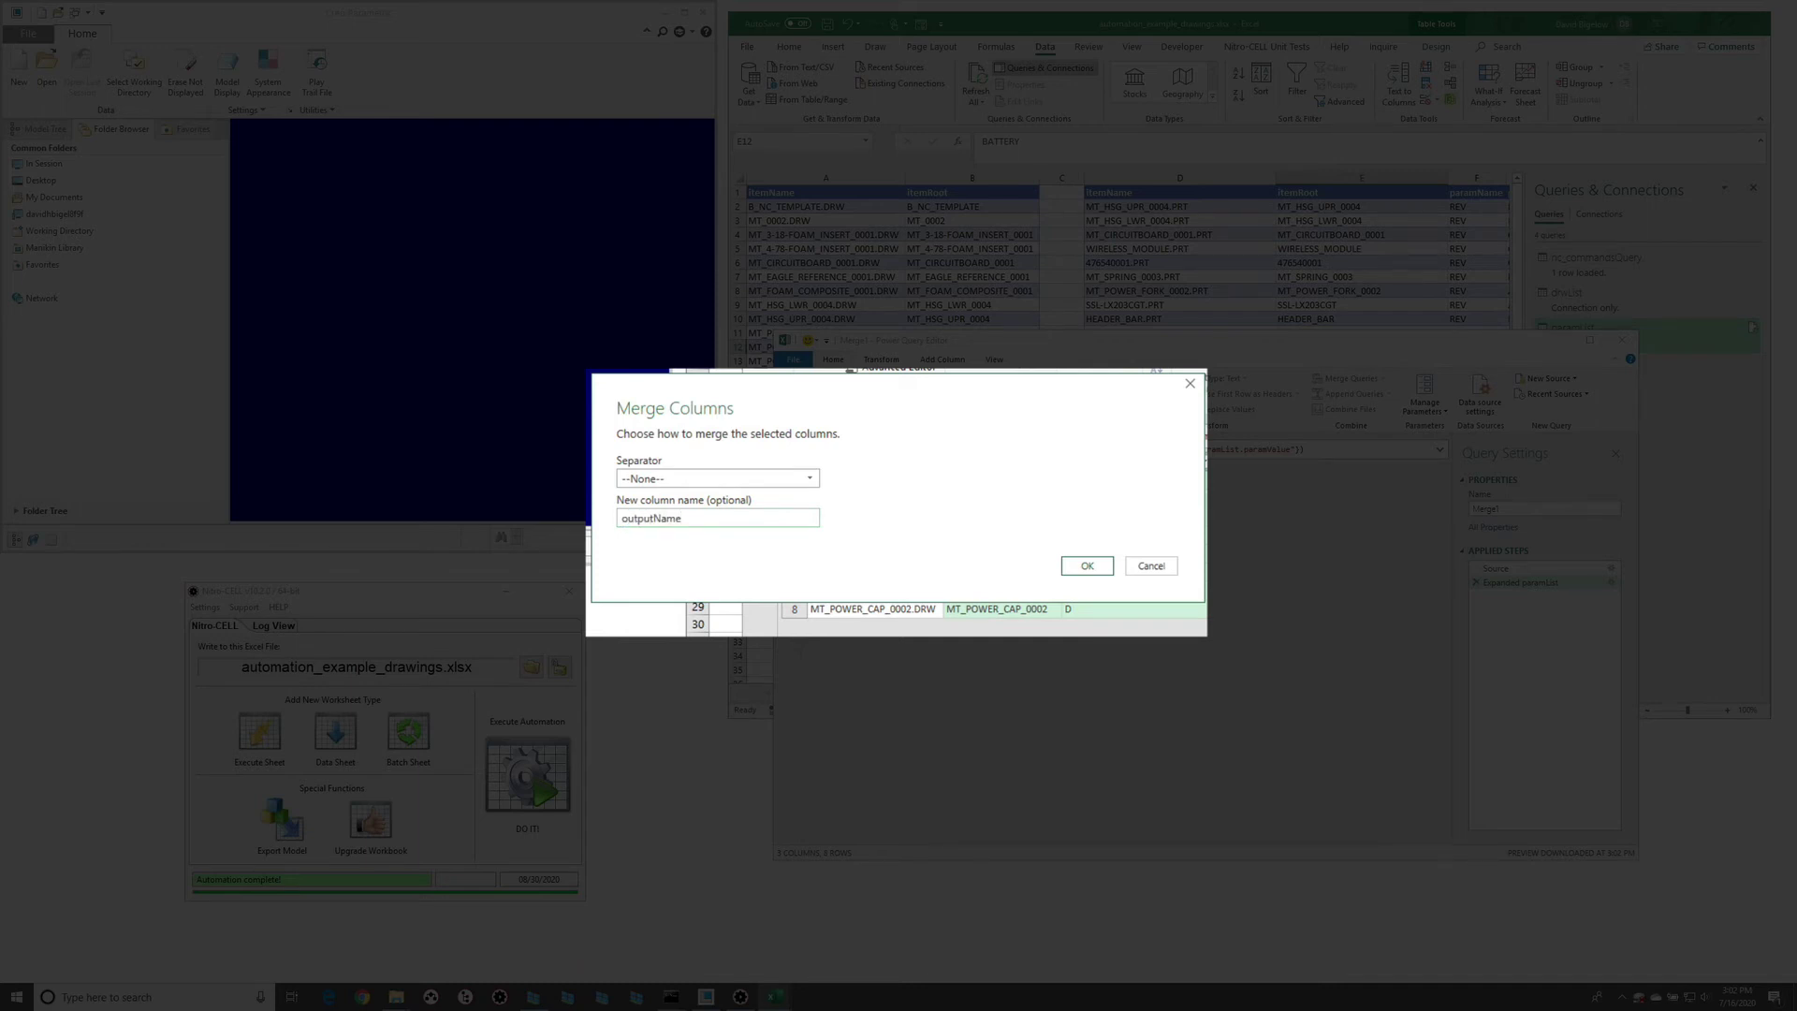
pyautogui.click(726, 482)
pyautogui.click(648, 620)
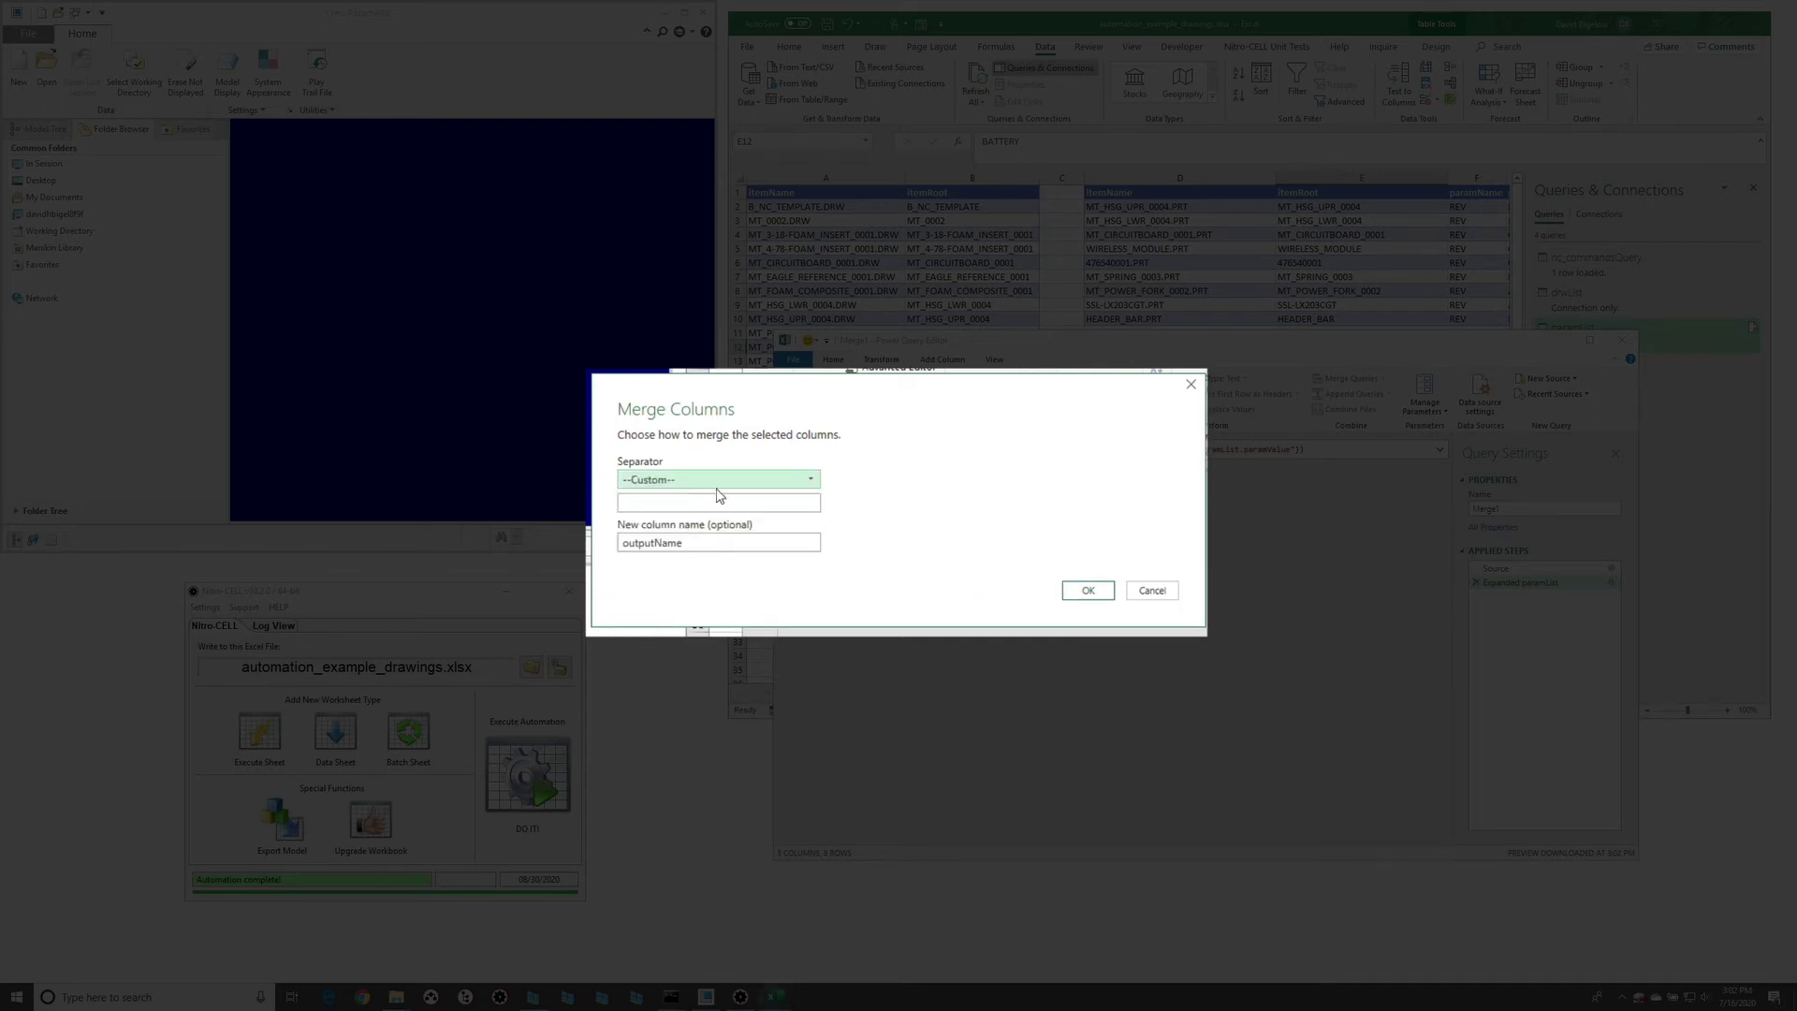
pyautogui.click(691, 503)
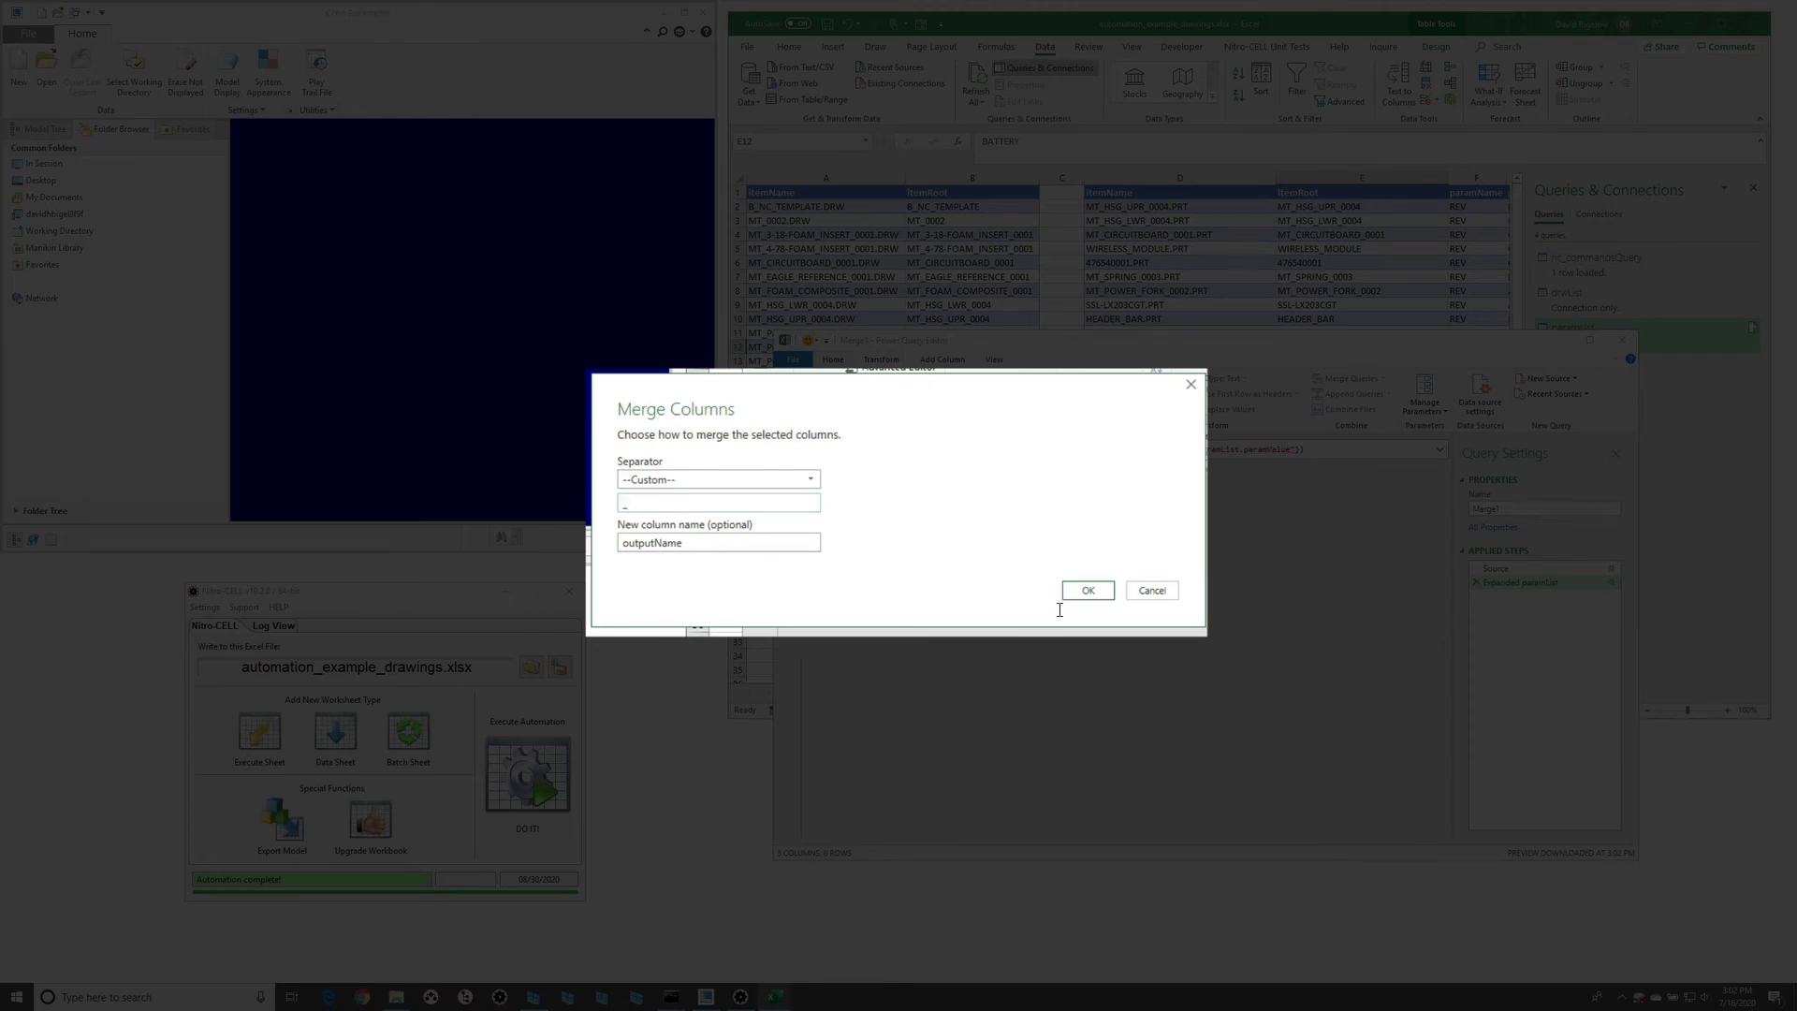
pyautogui.click(1086, 590)
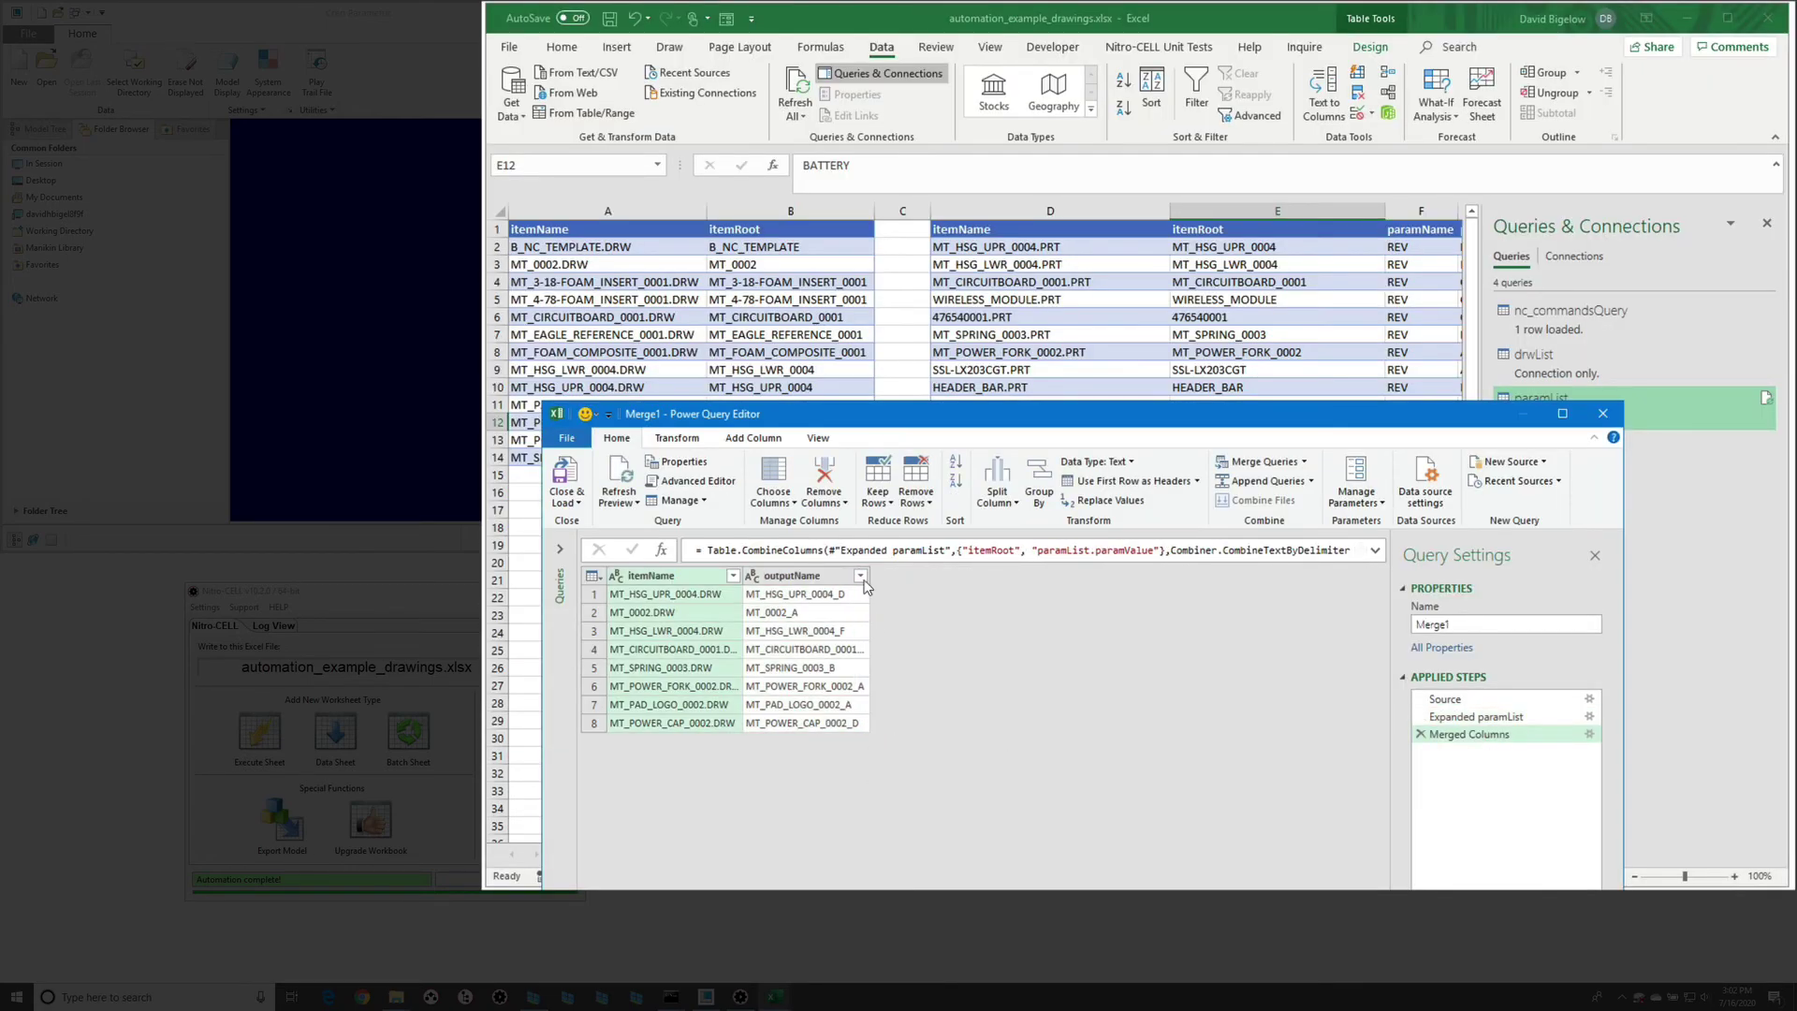
# - Check the itemName and outputName columns and rename the merged query as finalDrwNames
pyautogui.click(869, 573)
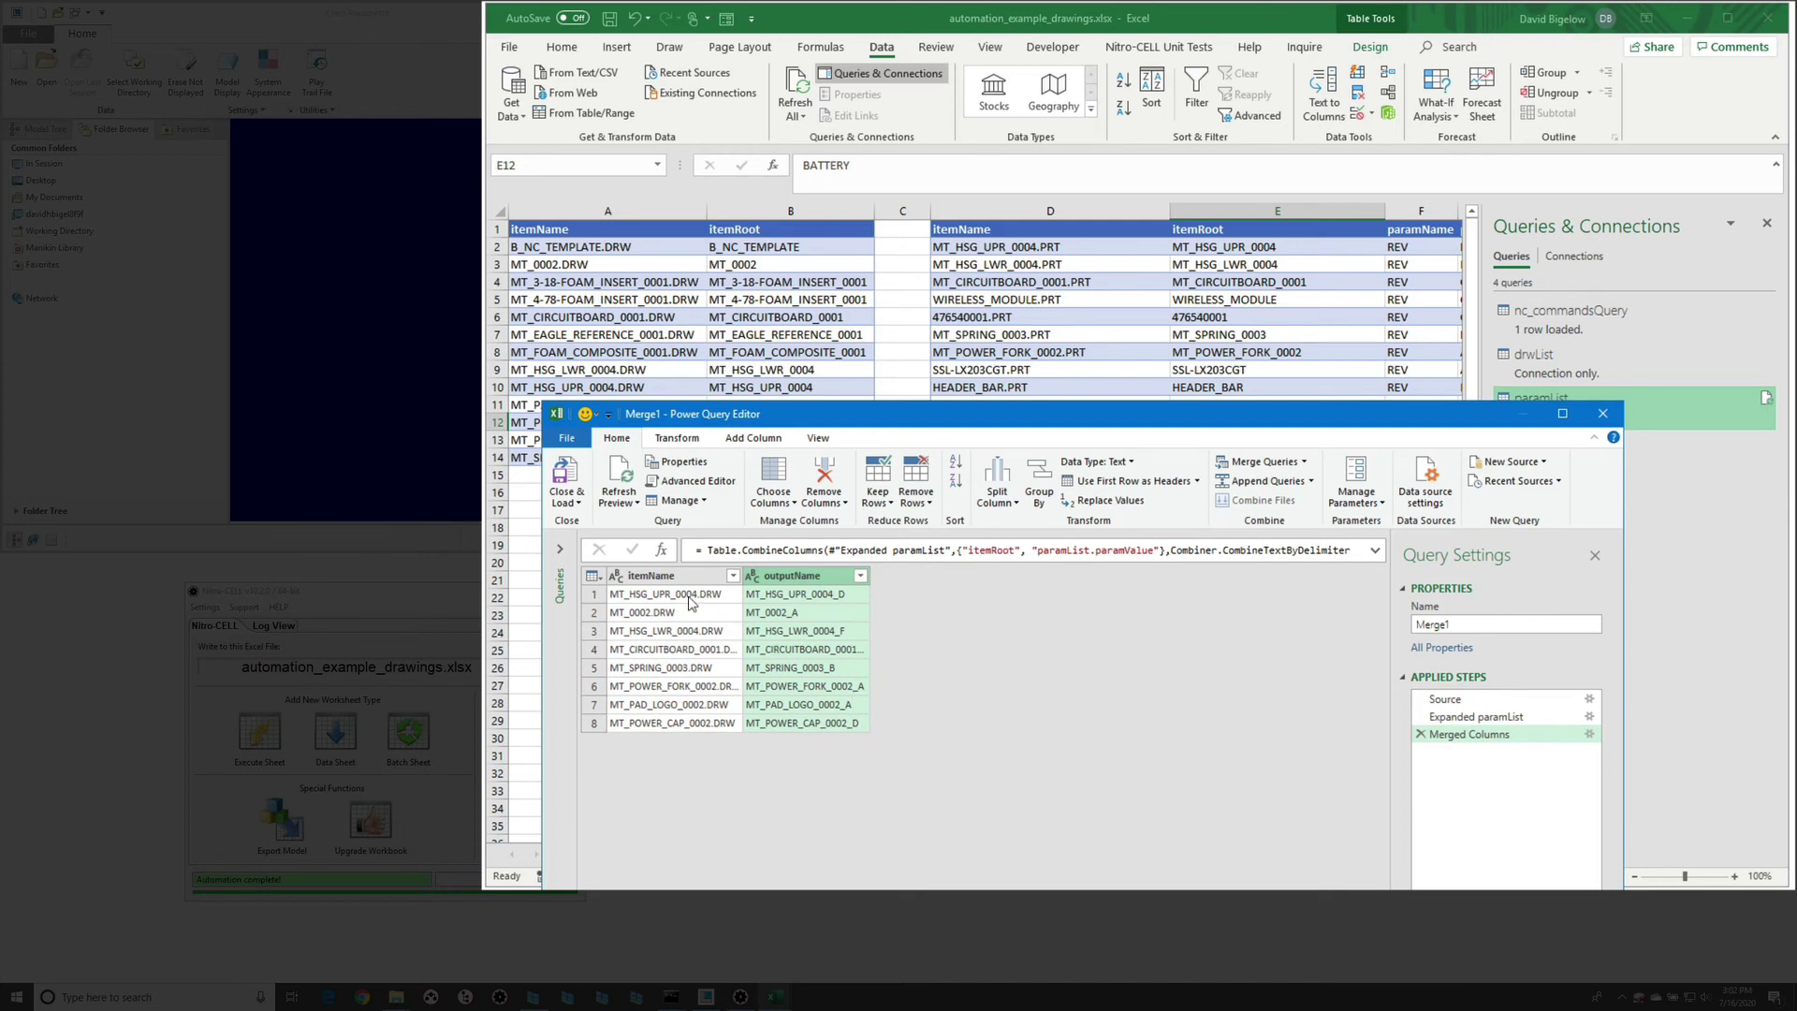
pyautogui.click(688, 689)
pyautogui.click(805, 686)
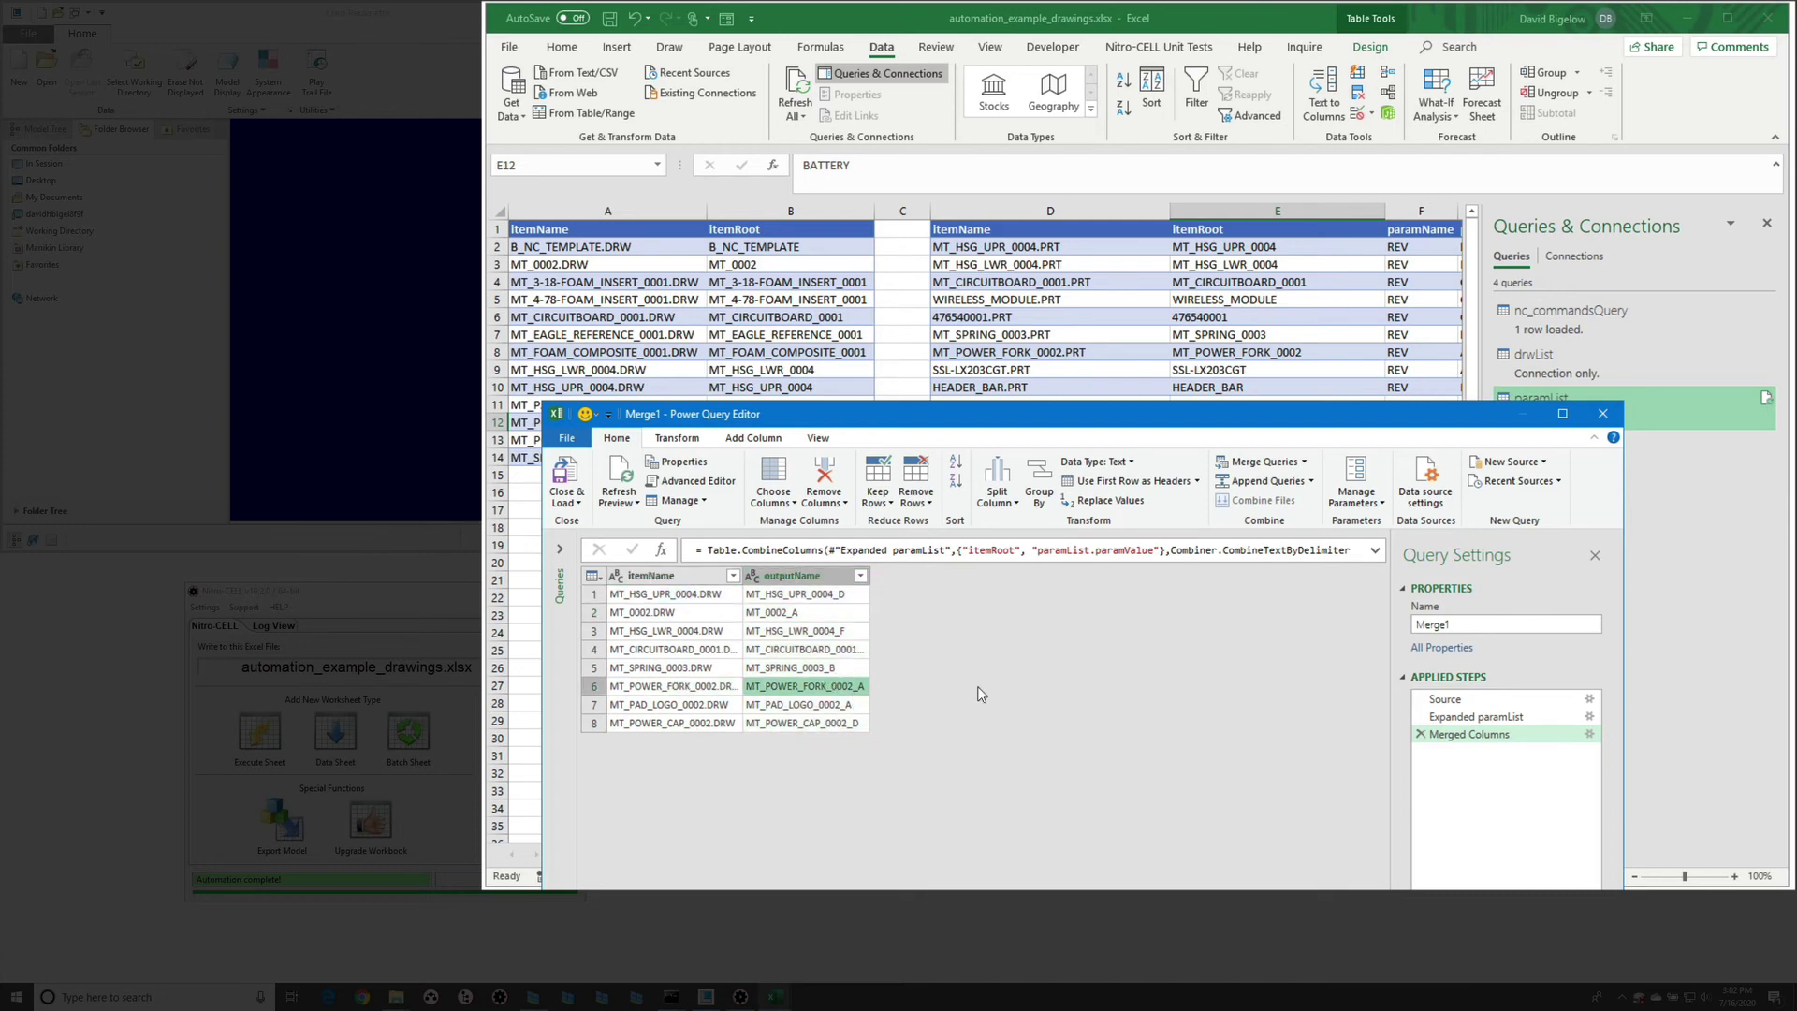
pyautogui.moveTo(1454, 625); pyautogui.dragTo(1357, 626)
pyautogui.write('finalDrwNames')
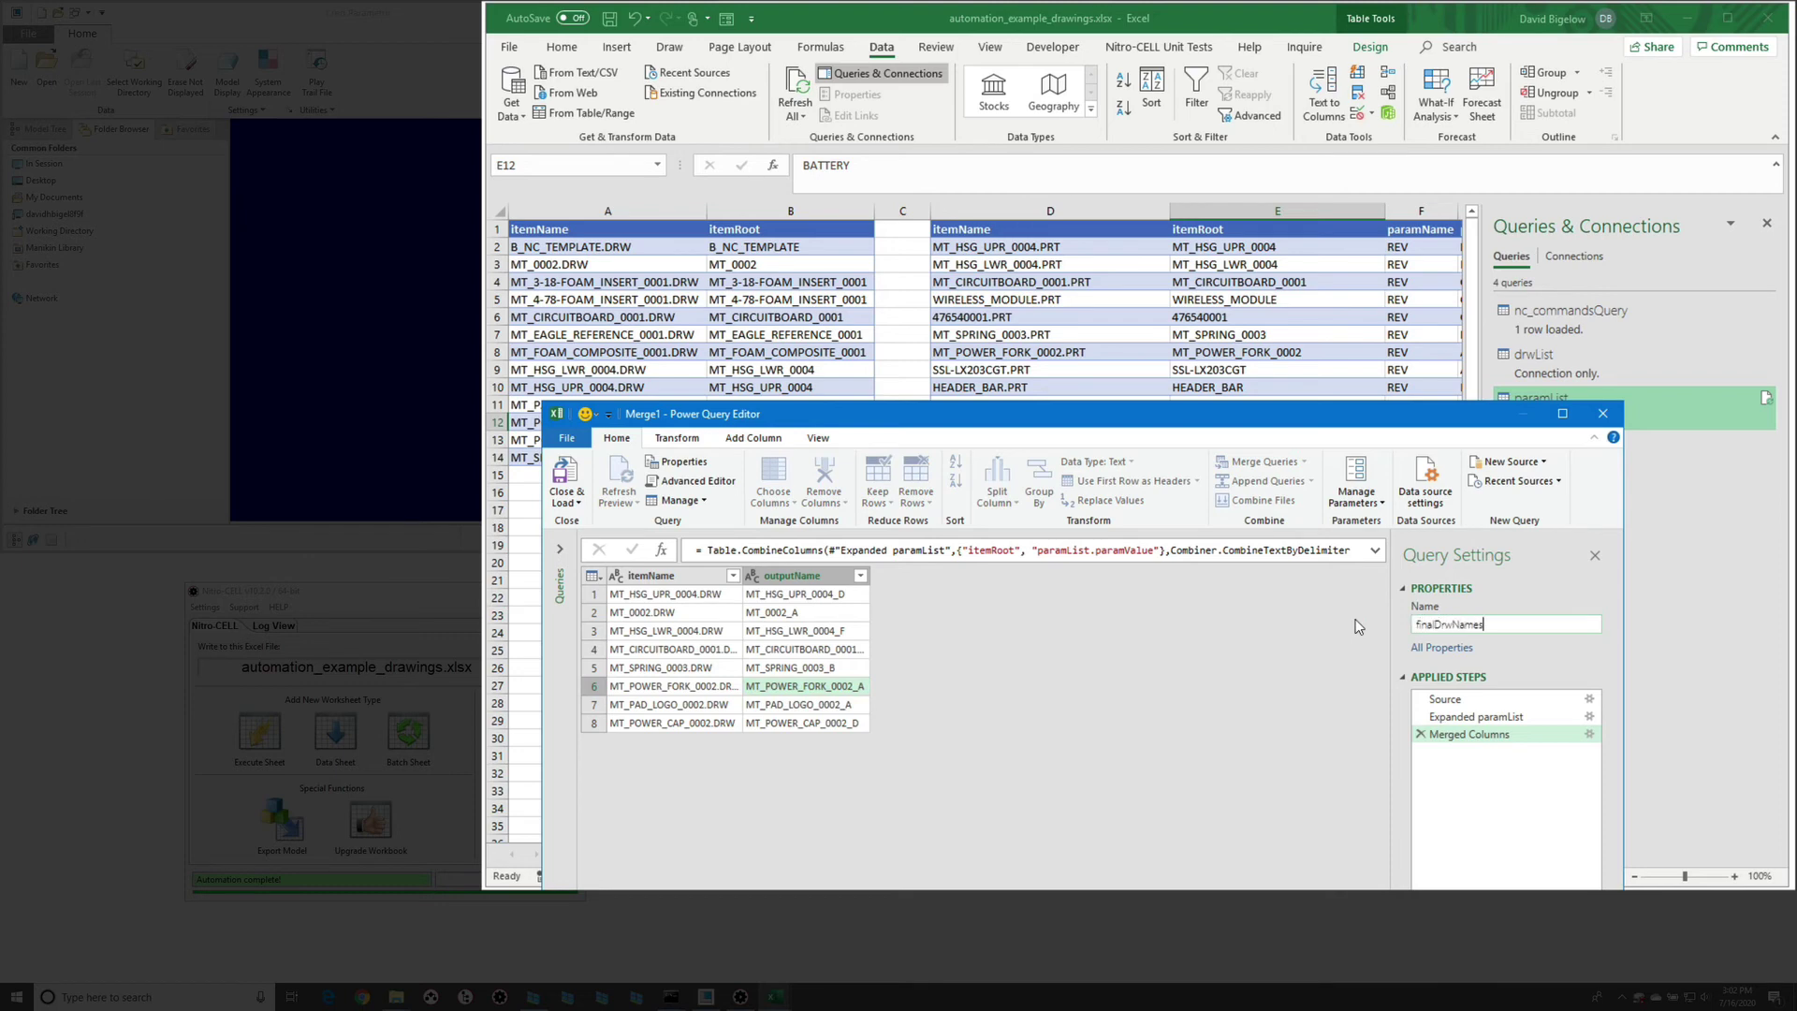
pyautogui.hotkey('ctrl', 'a')
pyautogui.press('Return')
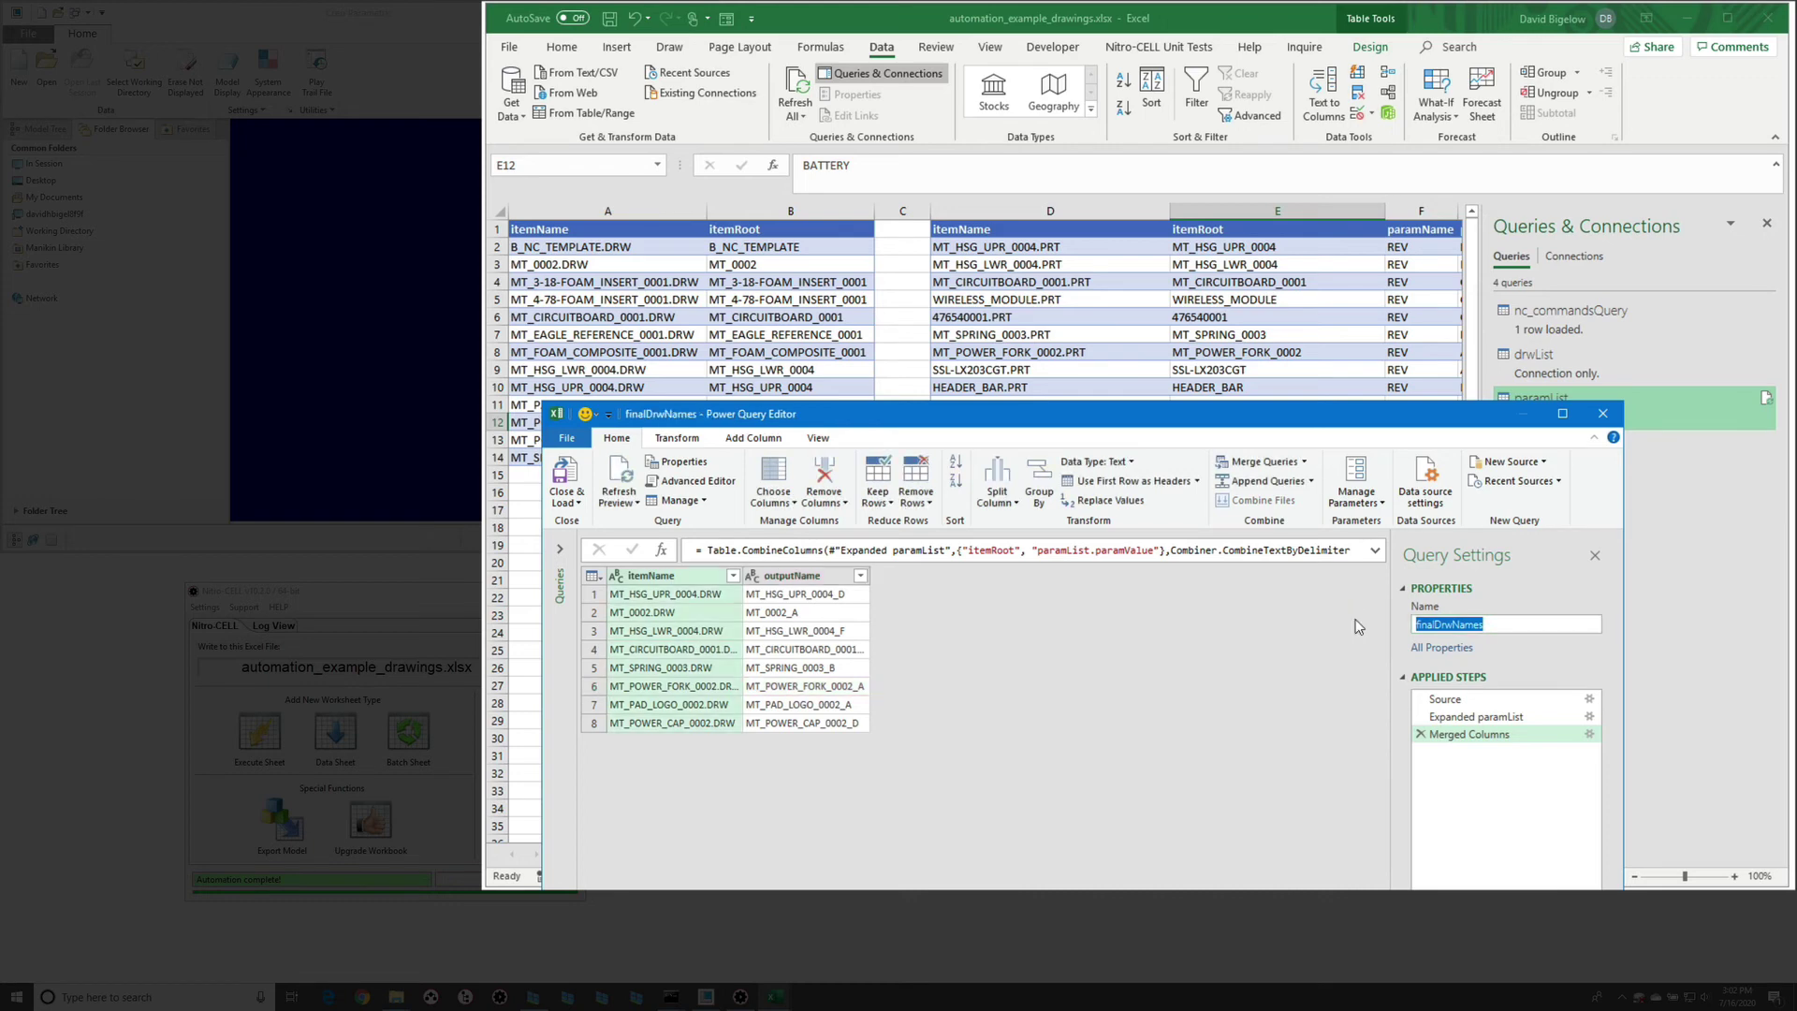
# - Load the finalDrwNames query as a table into the existing wowTab worksheet at cell K1
pyautogui.click(575, 506)
pyautogui.click(630, 545)
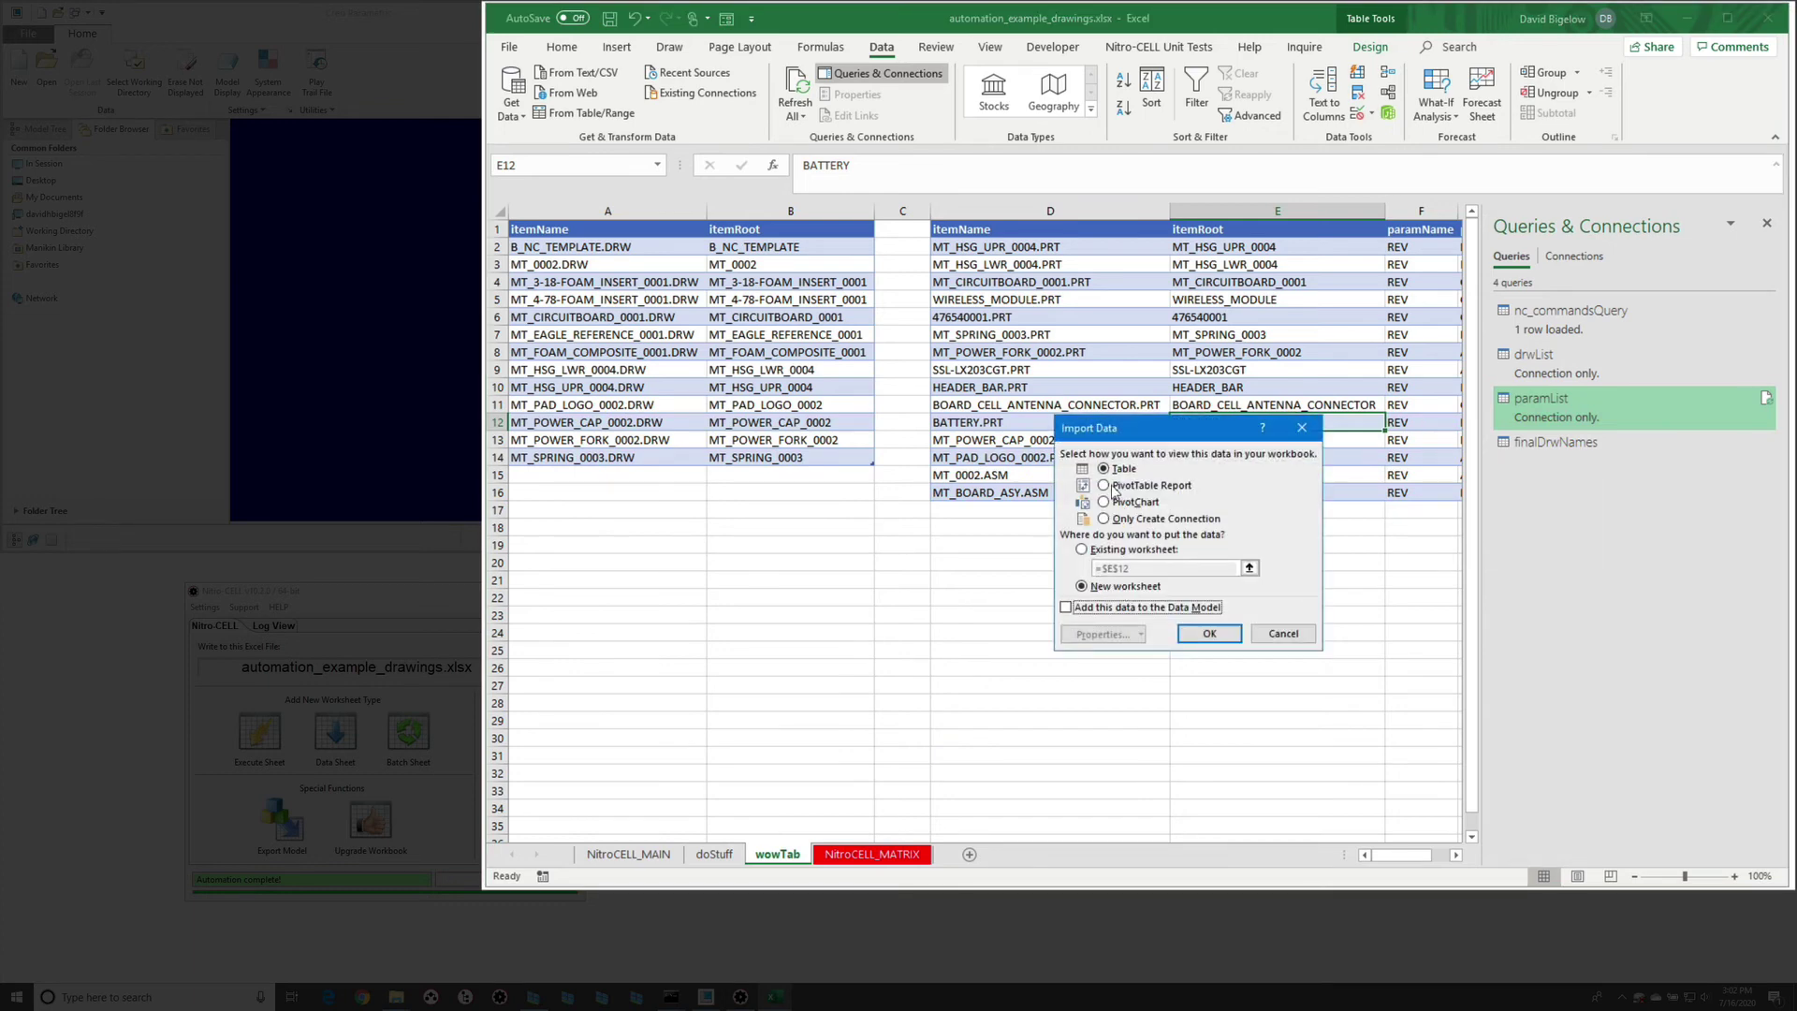
pyautogui.click(1090, 550)
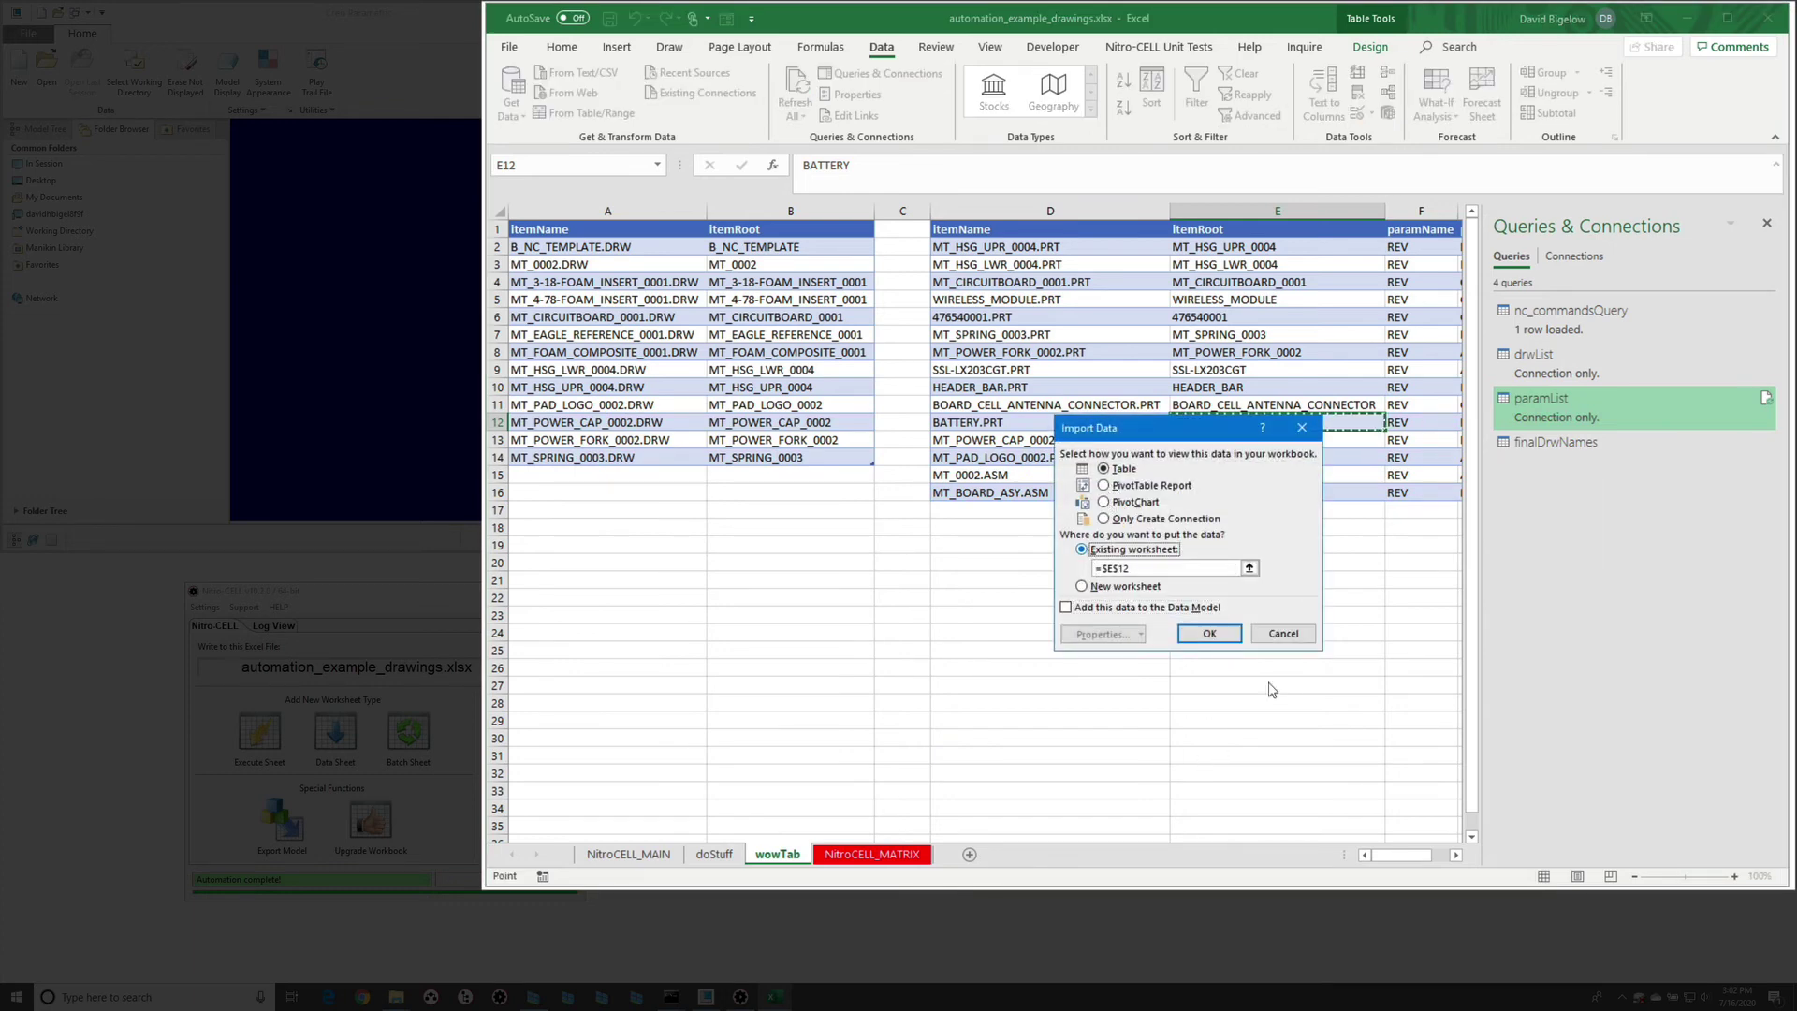
pyautogui.moveTo(1390, 854); pyautogui.dragTo(1408, 854)
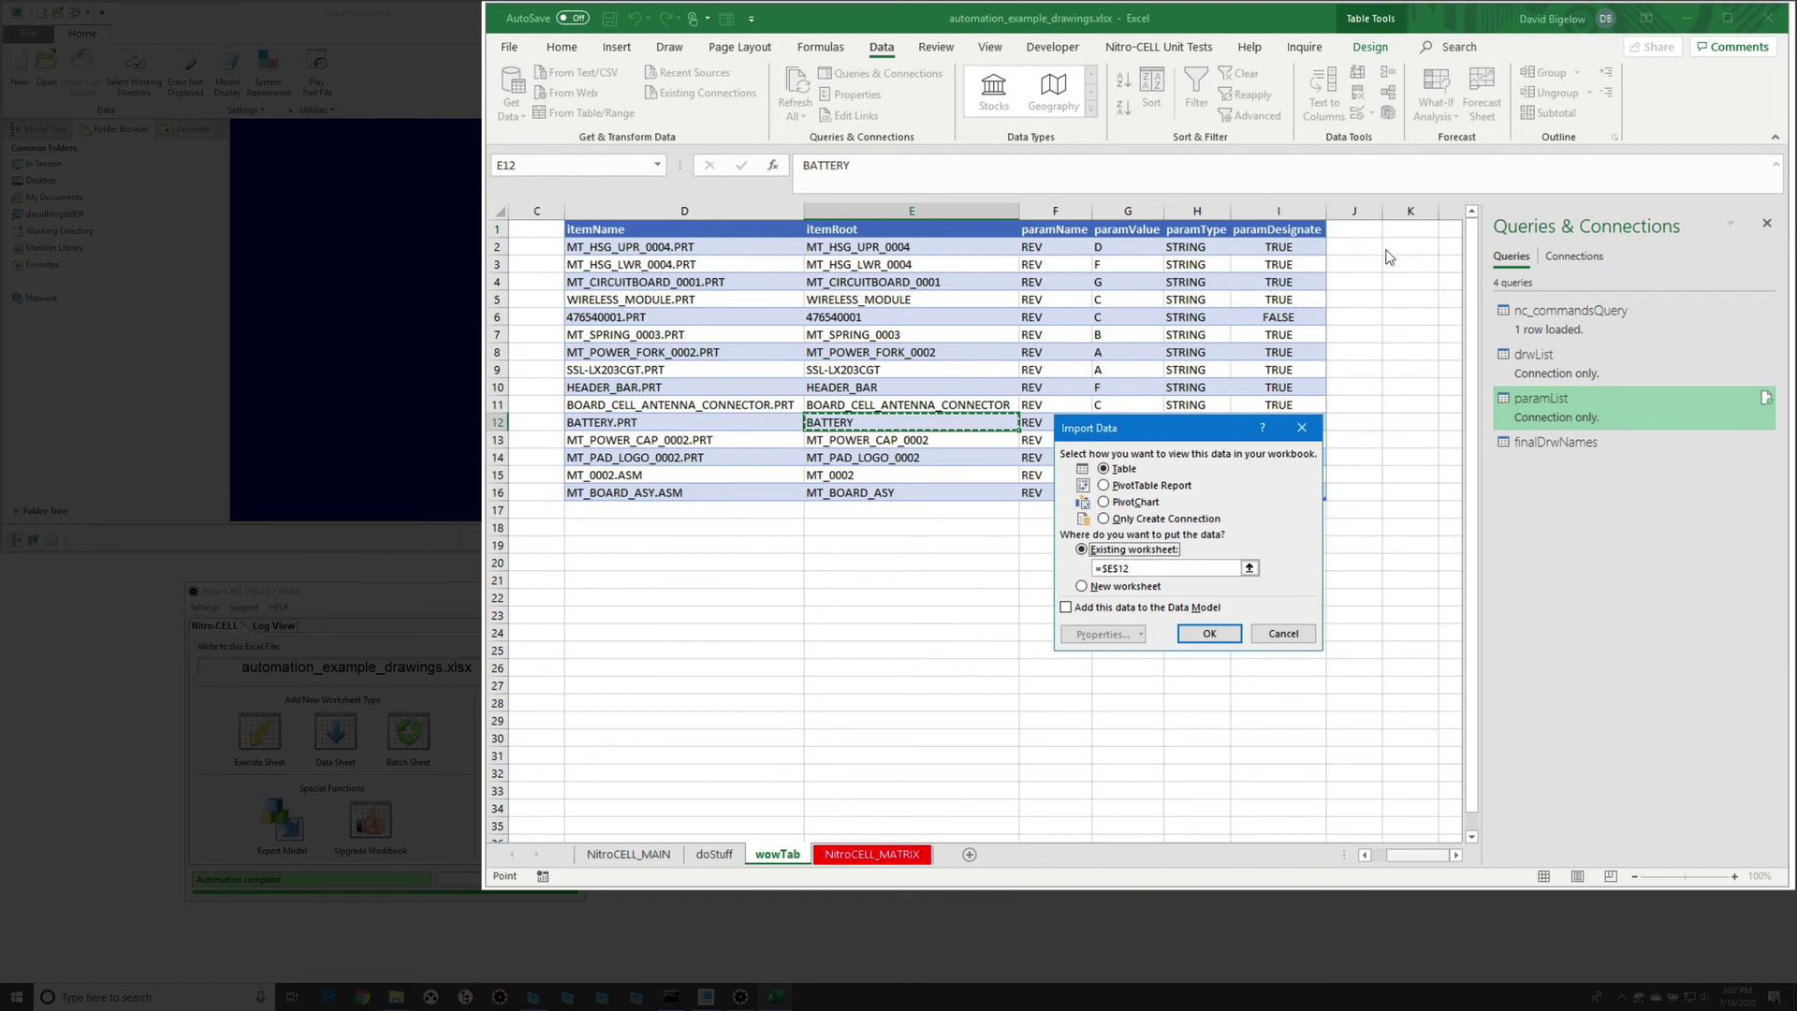
pyautogui.click(1411, 229)
pyautogui.click(1210, 634)
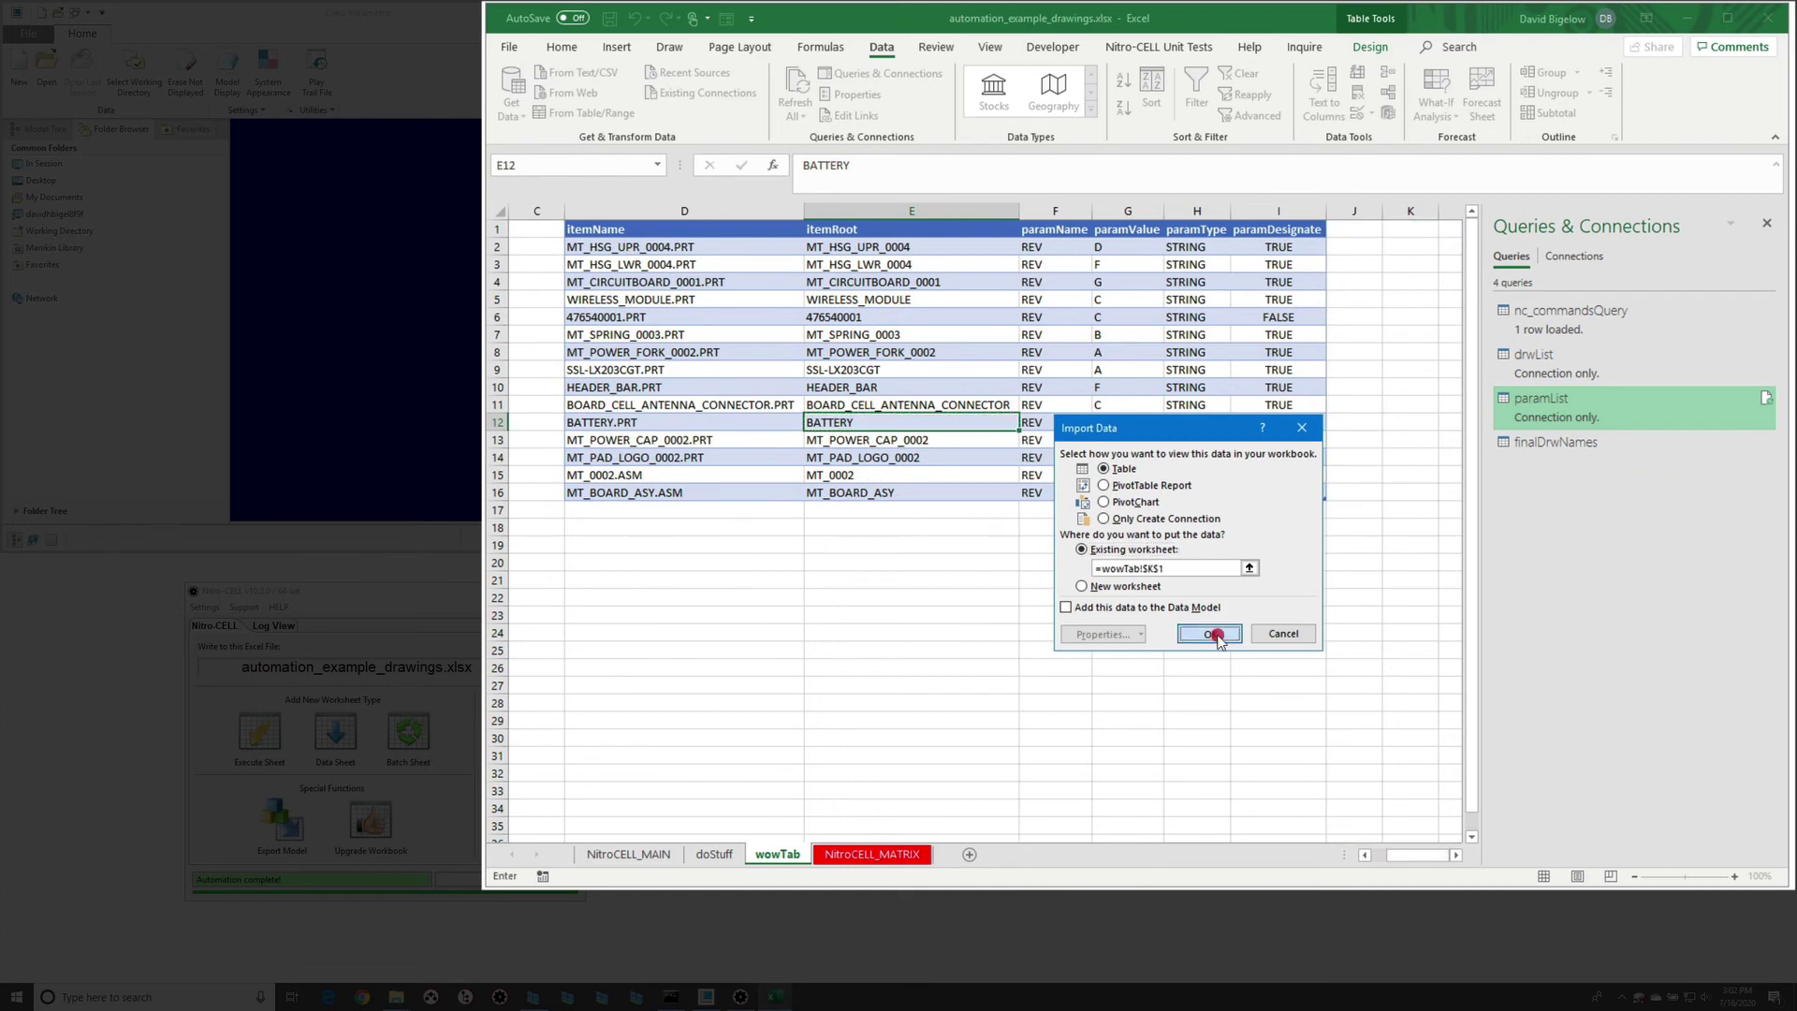
# - Compare the drwList and paramList tables with the item and output names in the finalDrwNames table on wowTab
pyautogui.click(789, 576)
pyautogui.hscroll(-2, 652, 363)
pyautogui.click(655, 334)
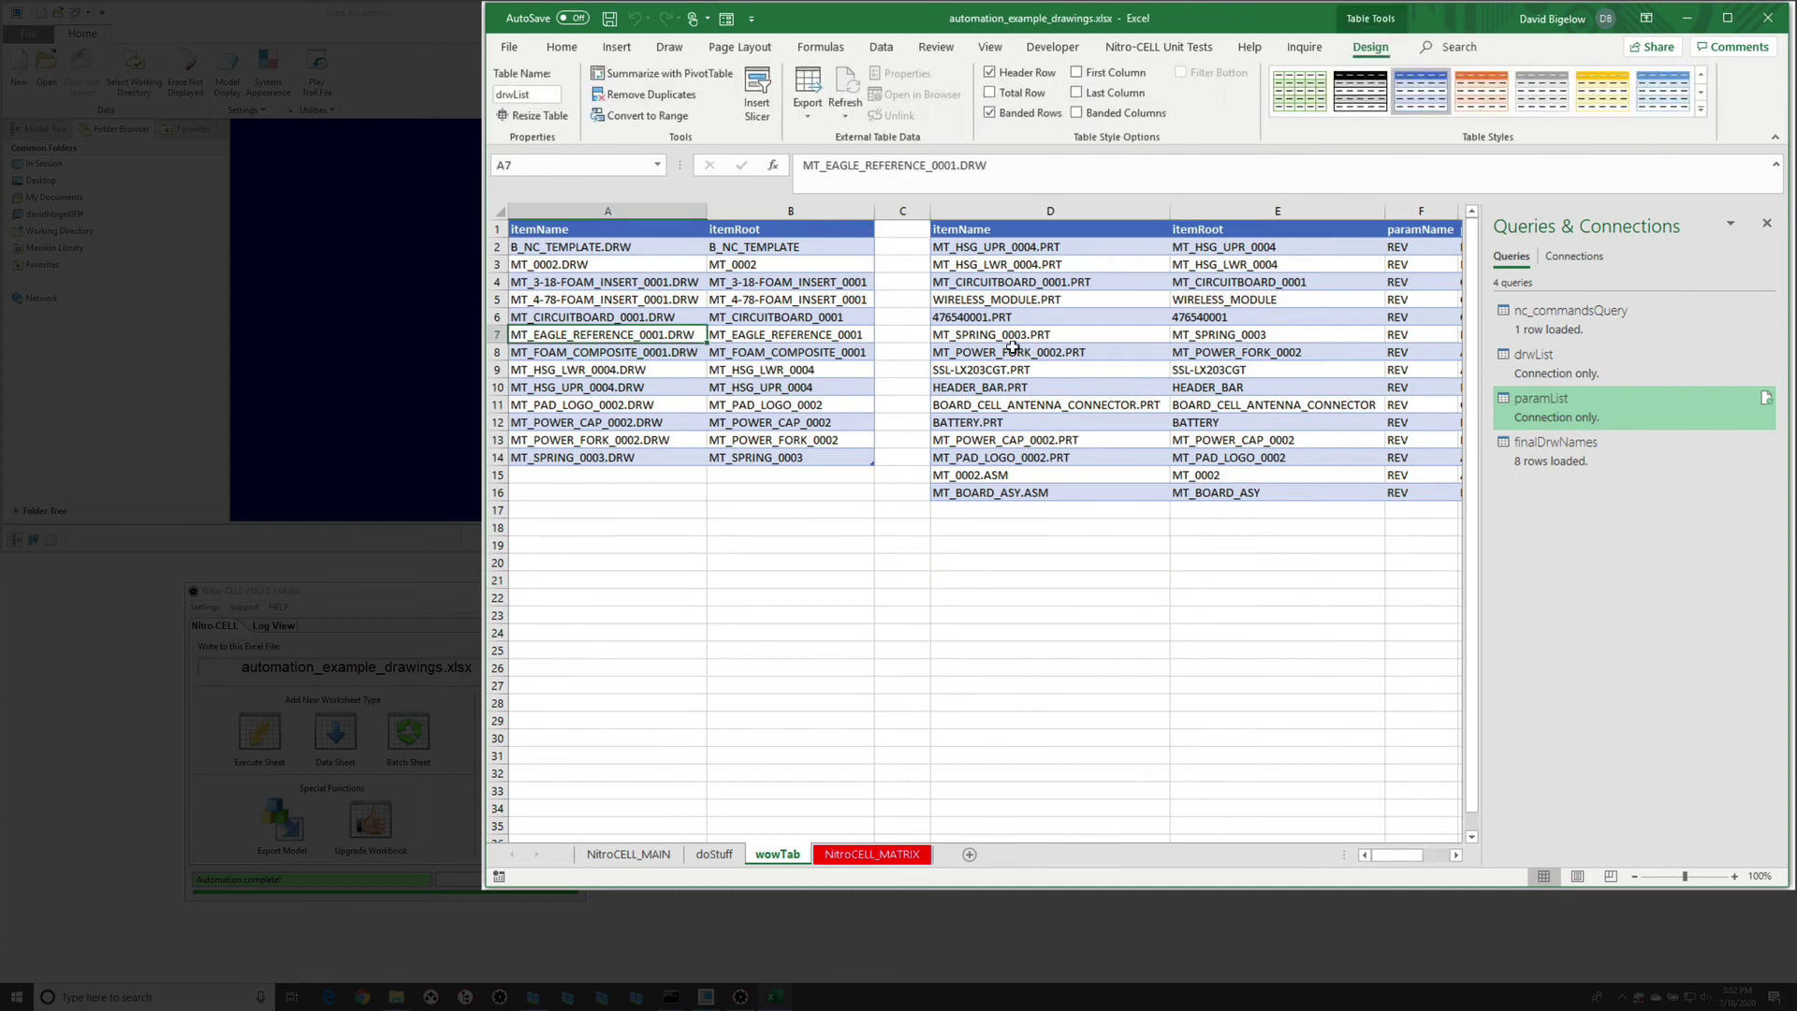
pyautogui.click(1100, 337)
pyautogui.hscroll(3, 1076, 338)
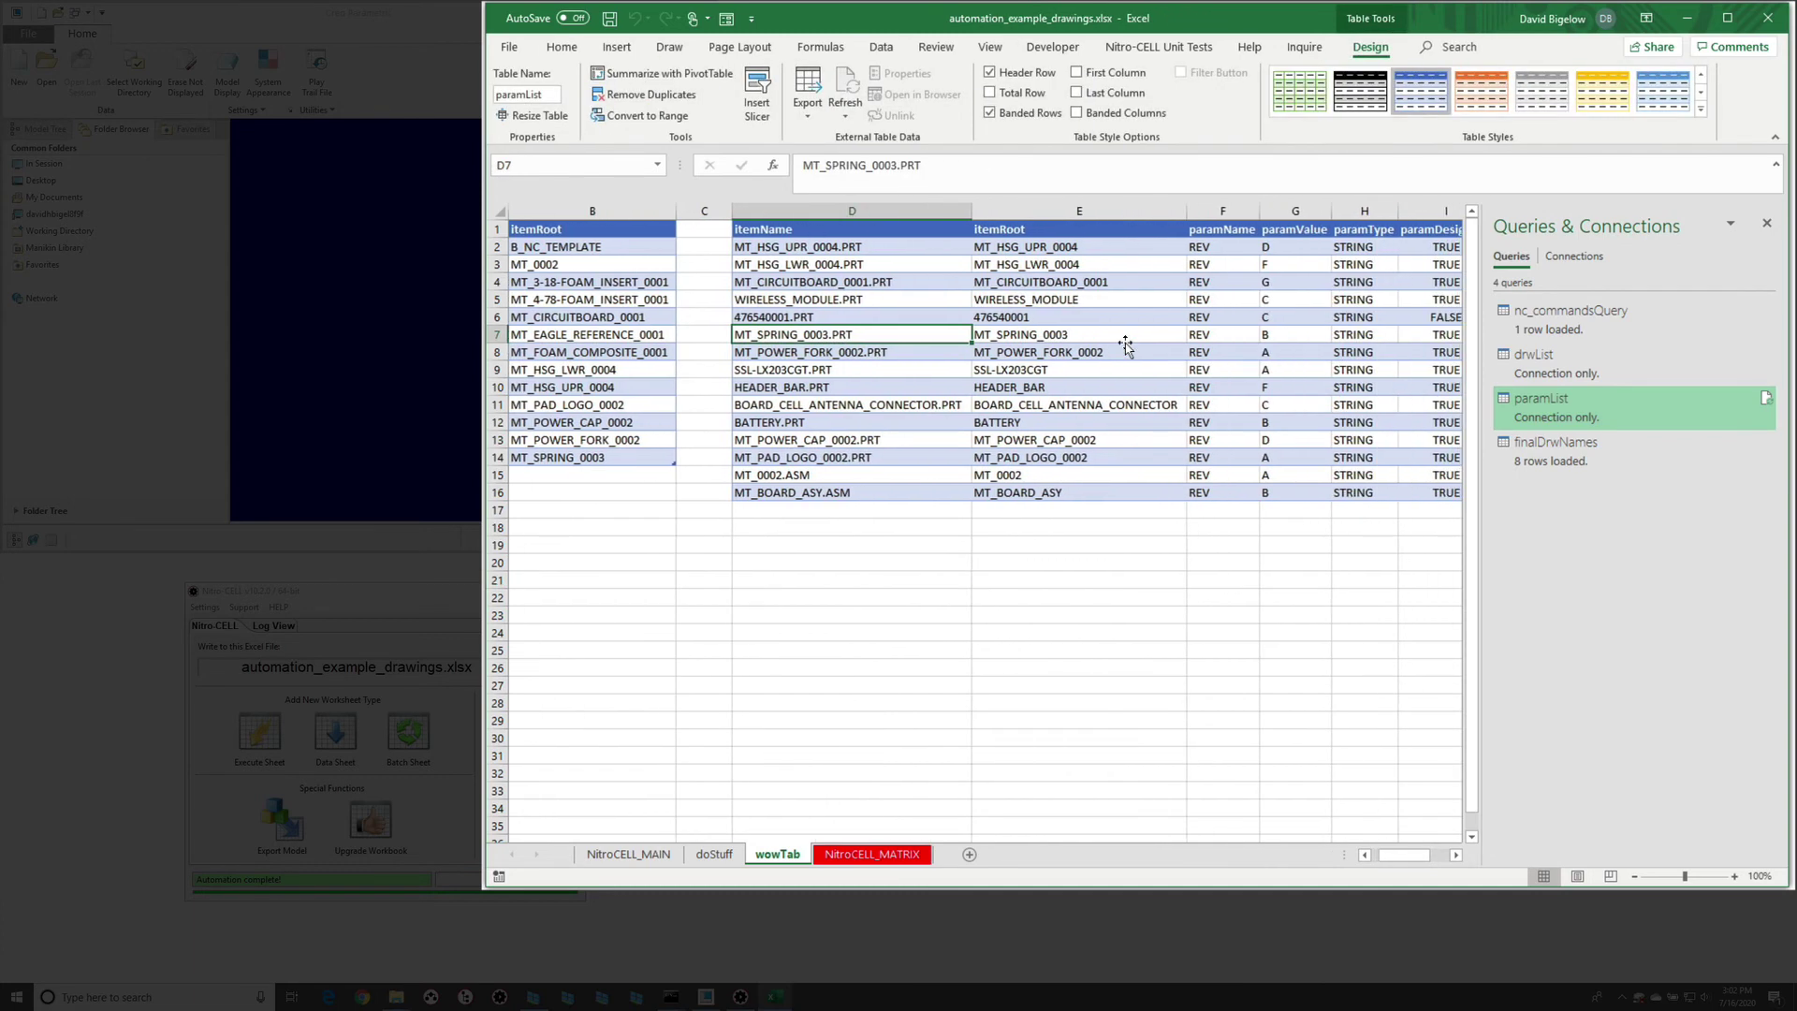
pyautogui.hscroll(1, 1113, 360)
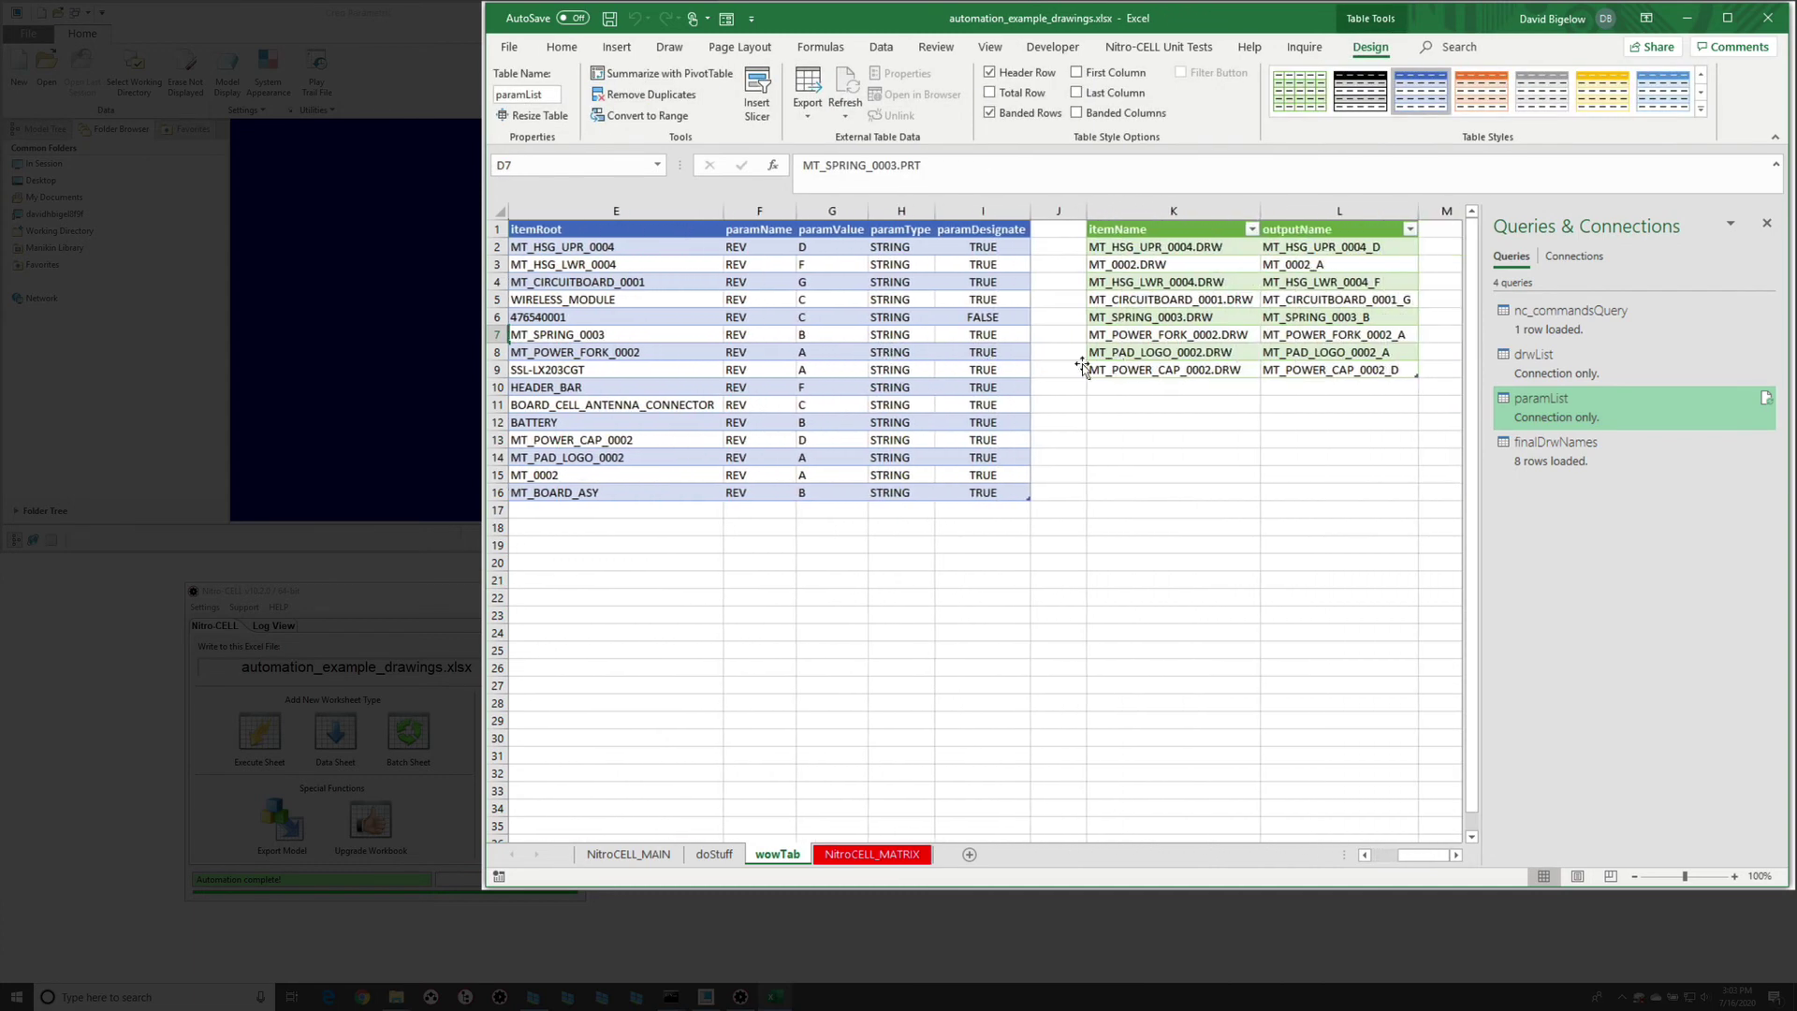
pyautogui.click(1226, 300)
pyautogui.click(1241, 353)
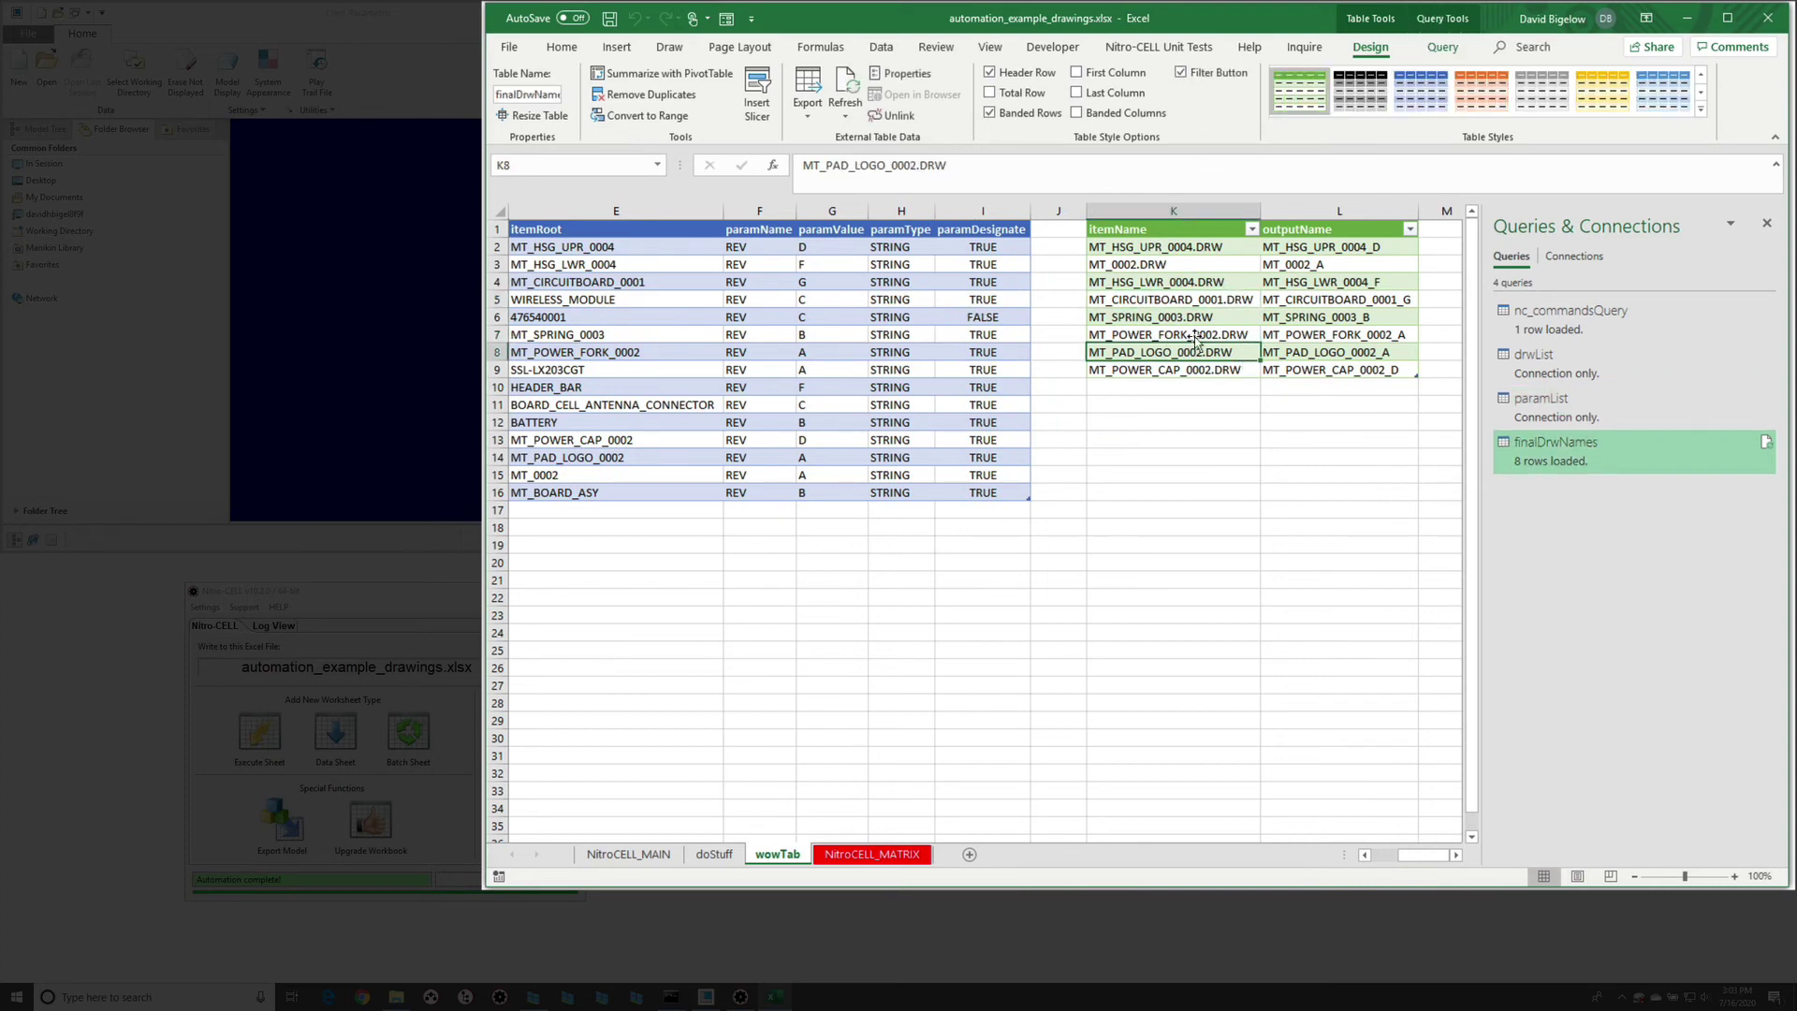
pyautogui.moveTo(1340, 246); pyautogui.dragTo(1340, 356)
pyautogui.click(1217, 300)
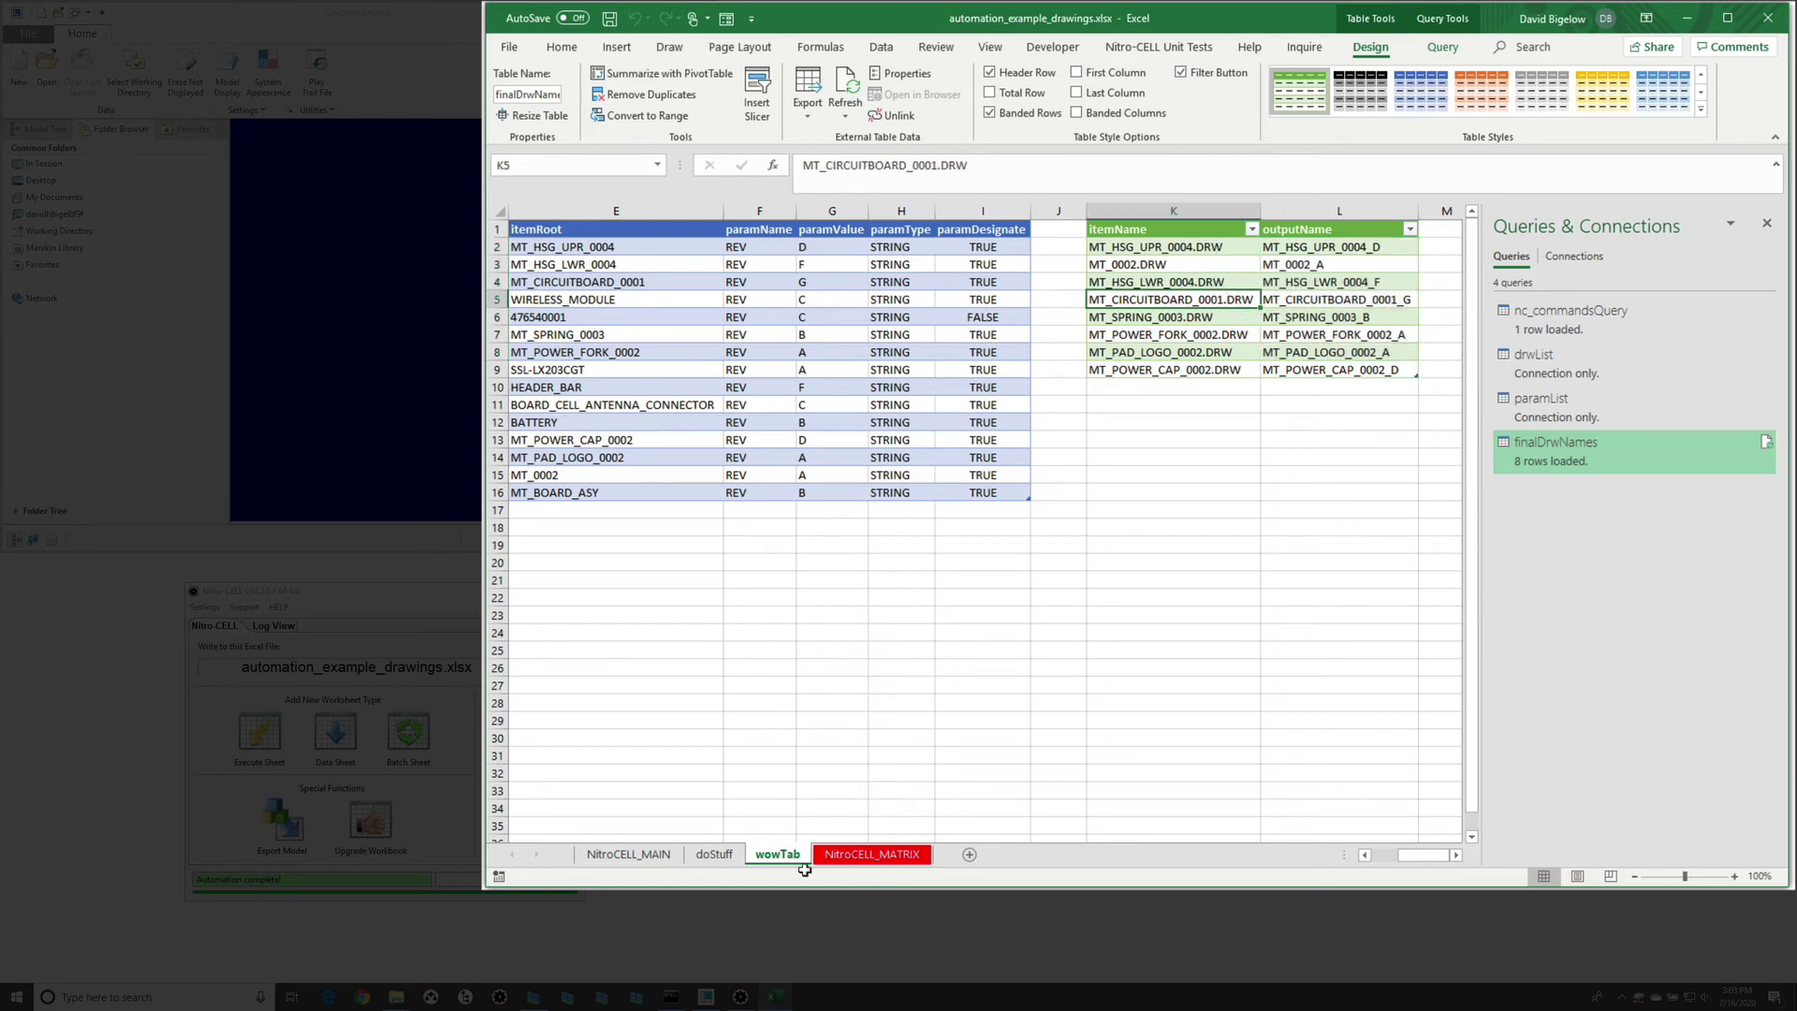
# - On the doStuff sheet, set the source model of the EXPORT_DRW_PDF row to TBL:finalDrwNames
pyautogui.click(728, 857)
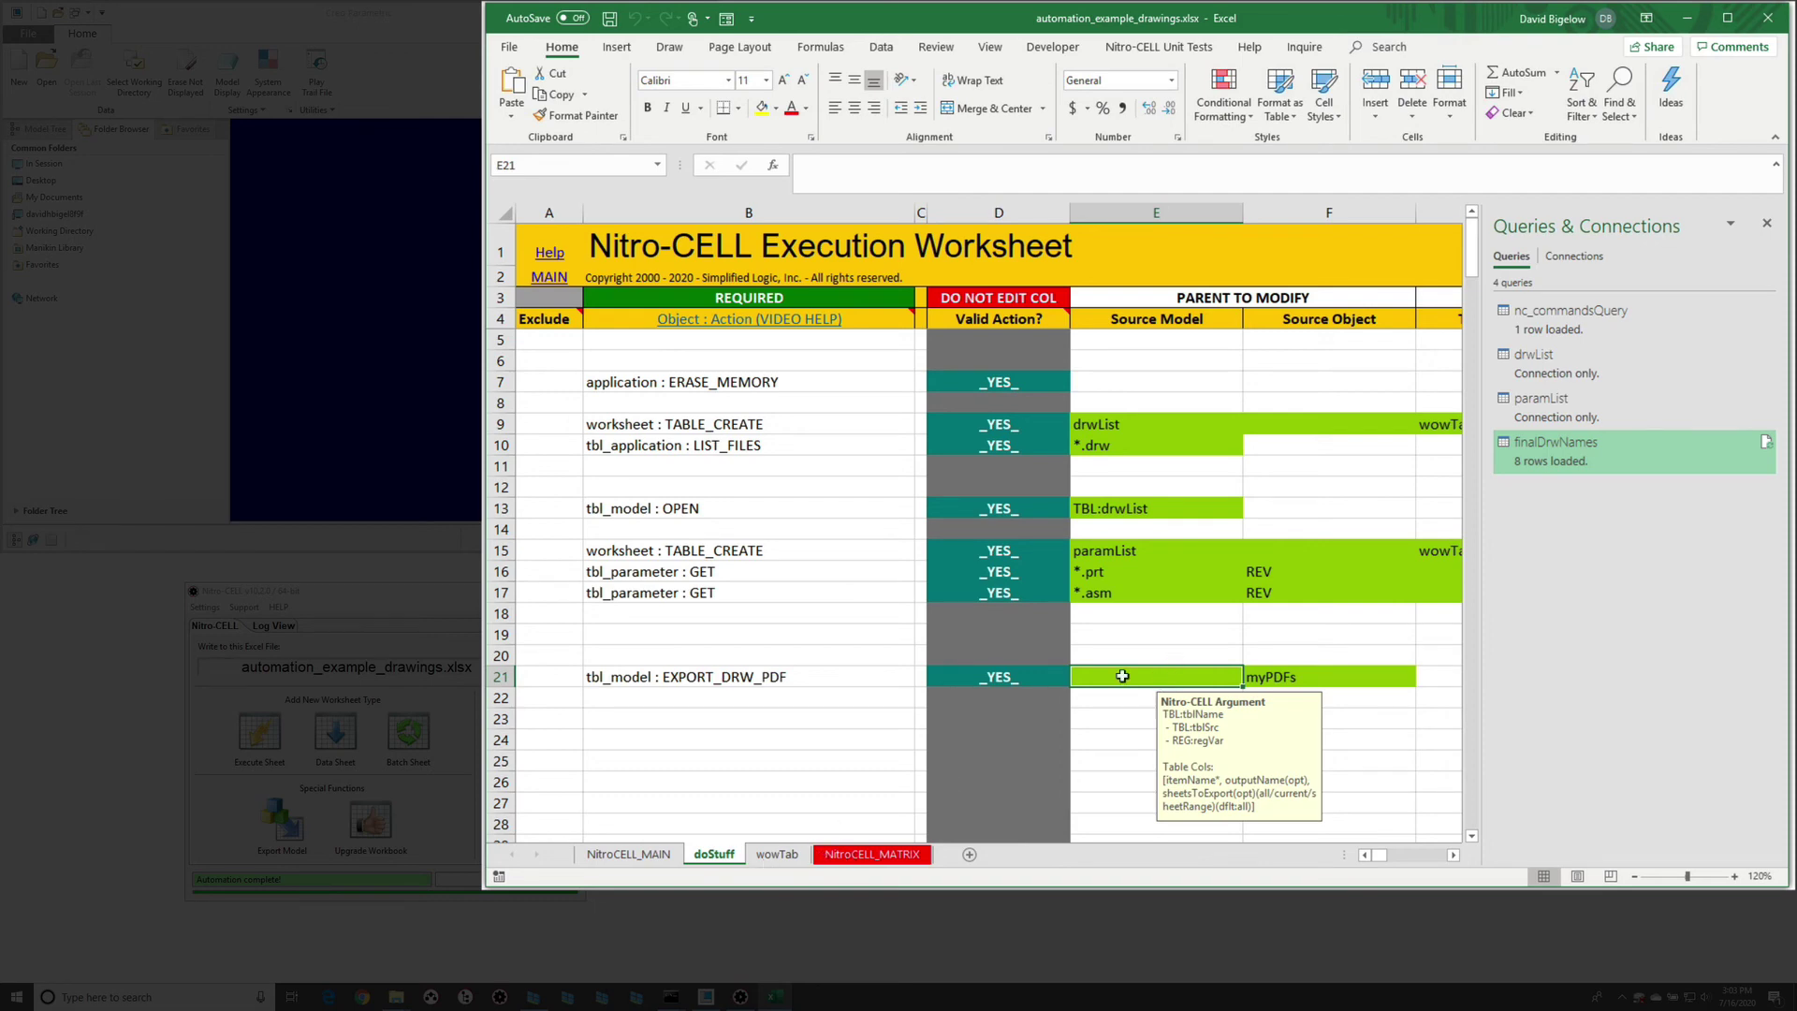
pyautogui.write('TBL:final')
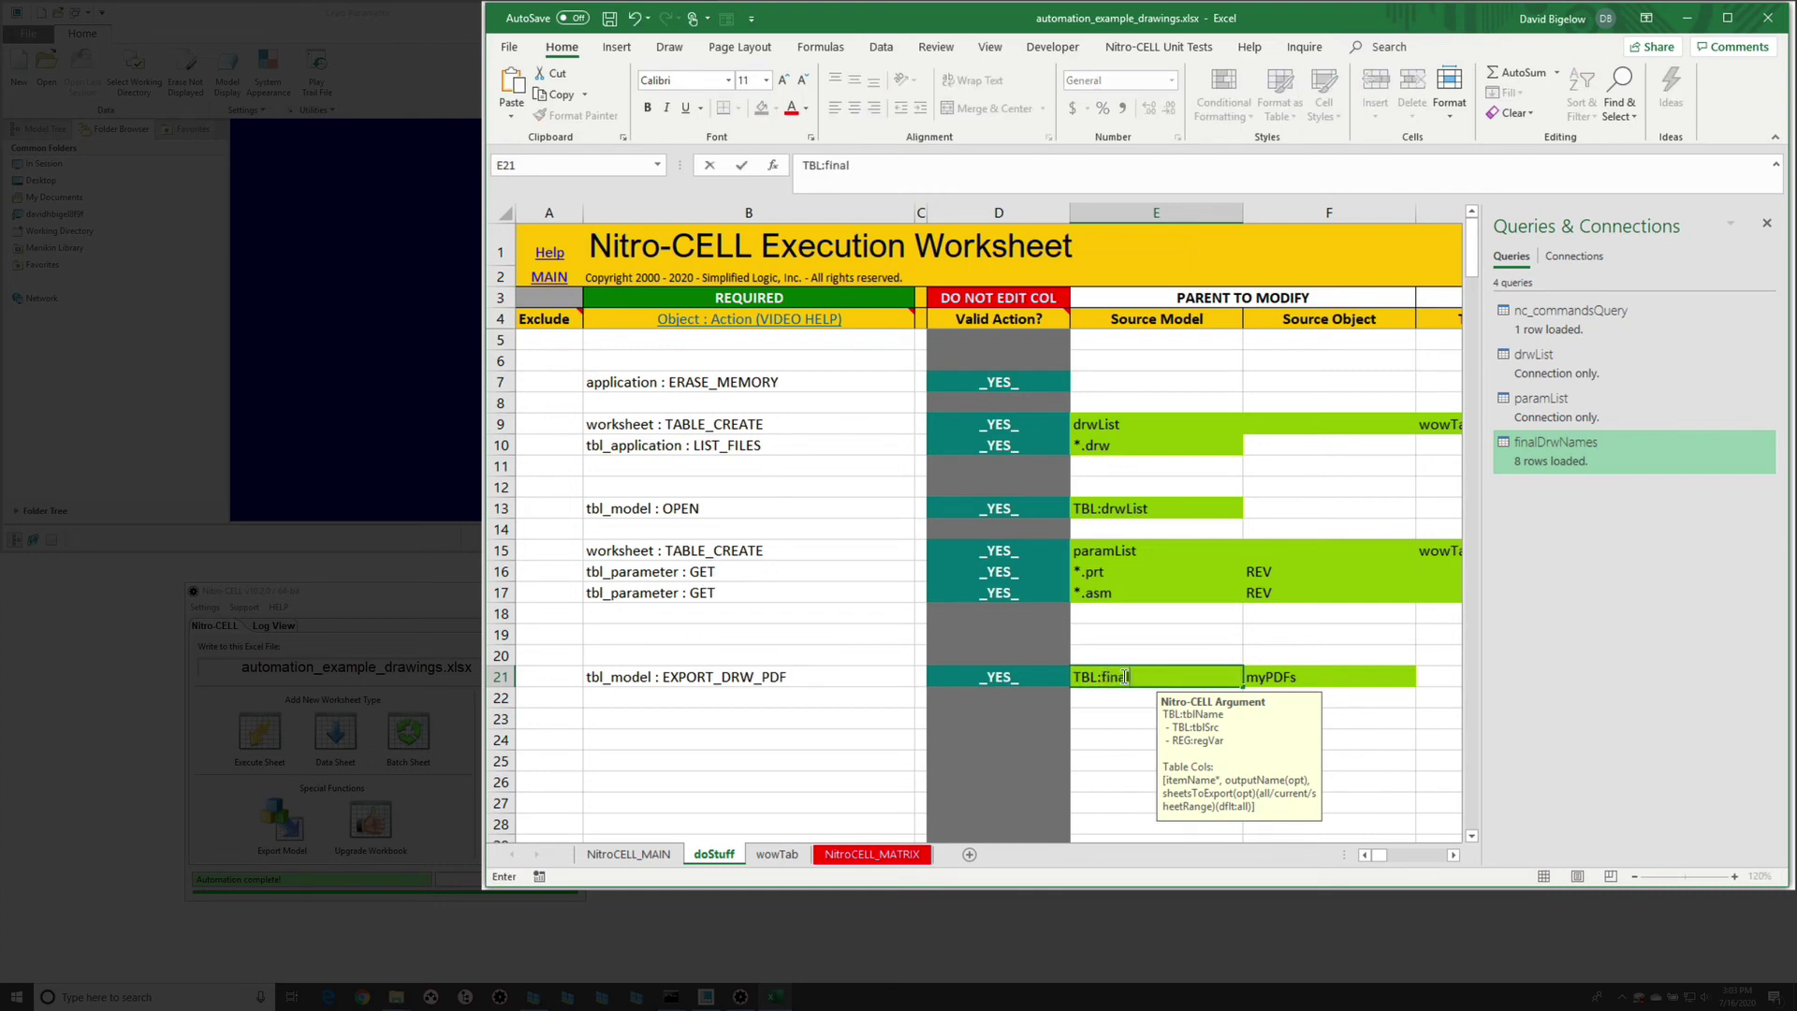
pyautogui.write('DrwNames')
pyautogui.press('Return')
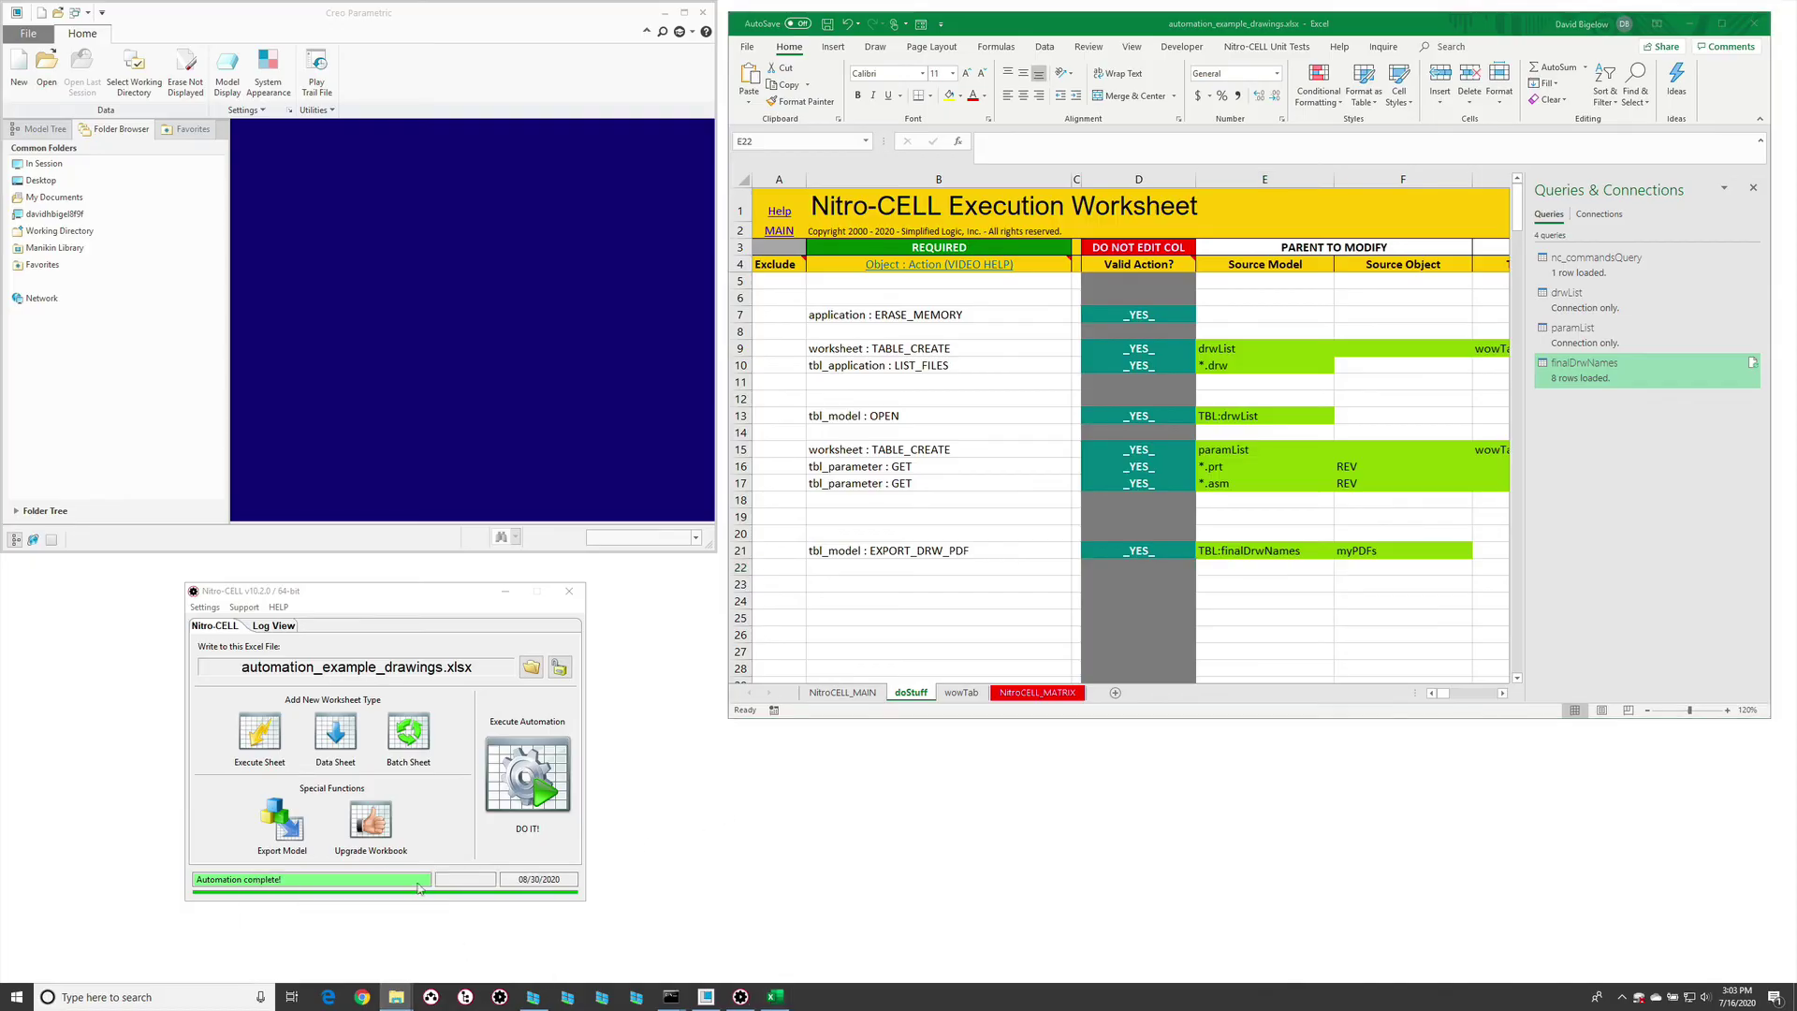
# - In cell B19 of the doStuff sheet, add the worksheet : REFRESH_ALL command through an nc_command reference
pyautogui.click(435, 825)
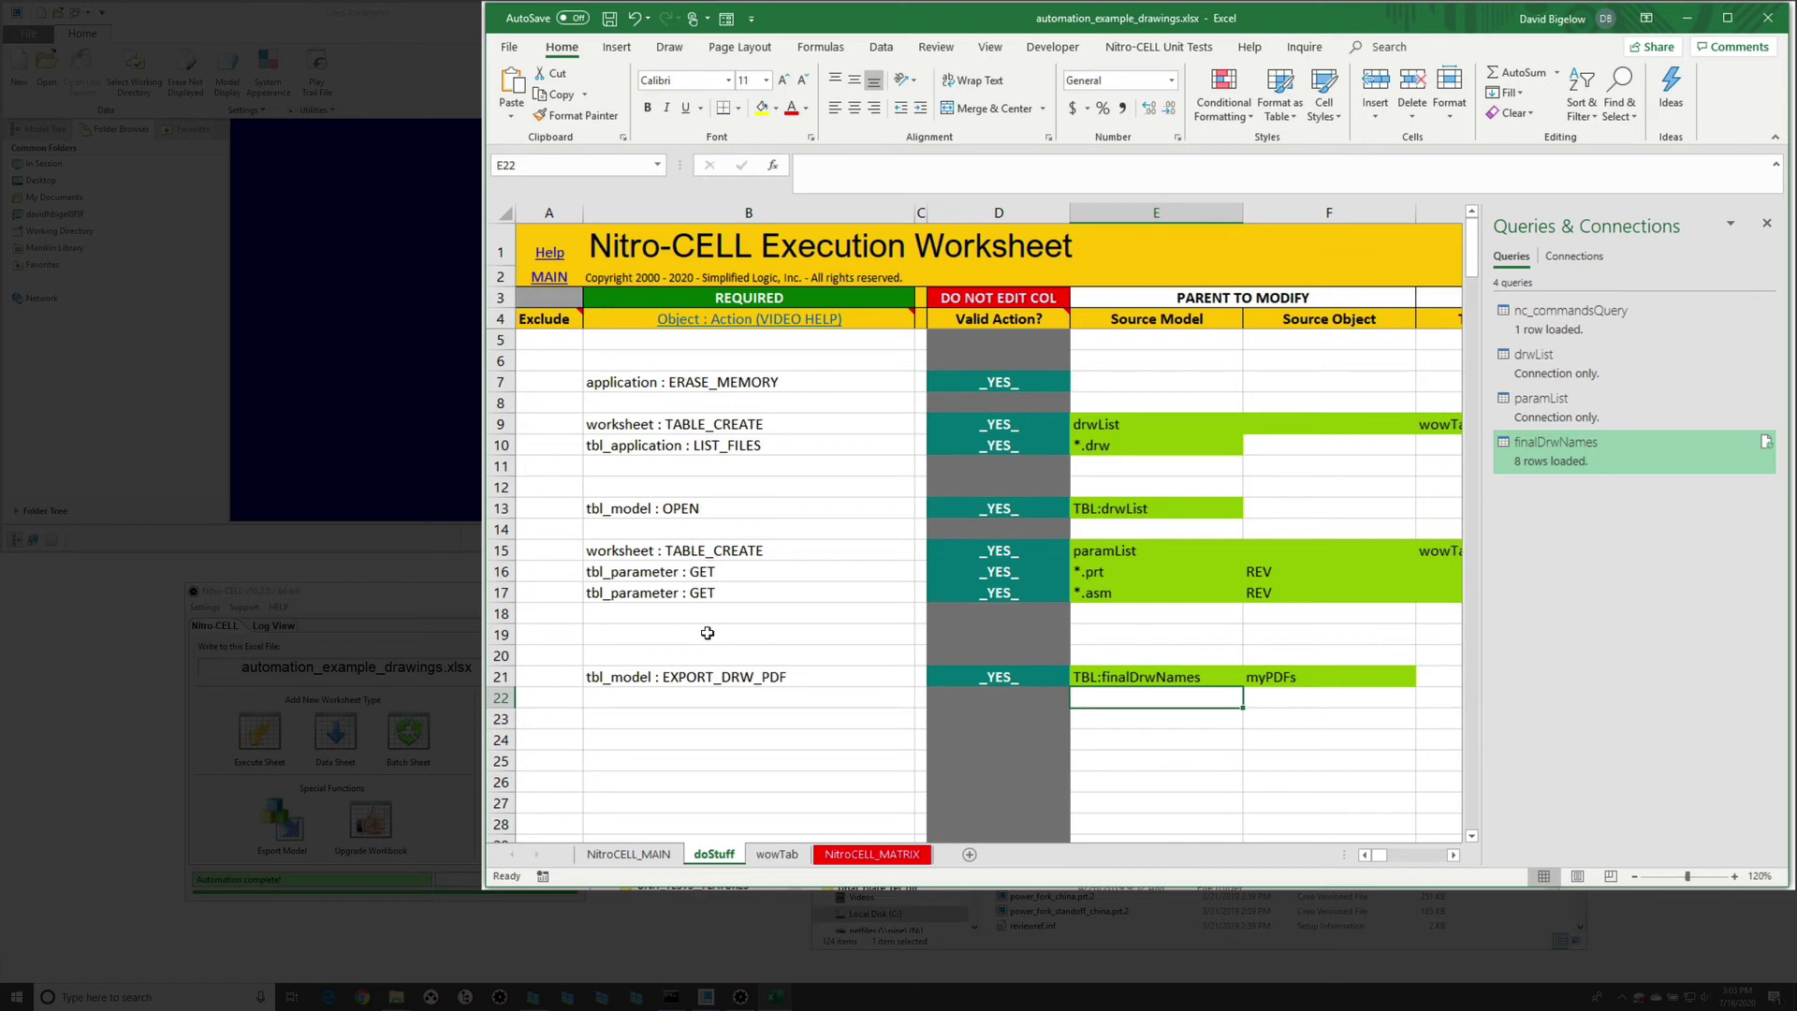
pyautogui.click(708, 633)
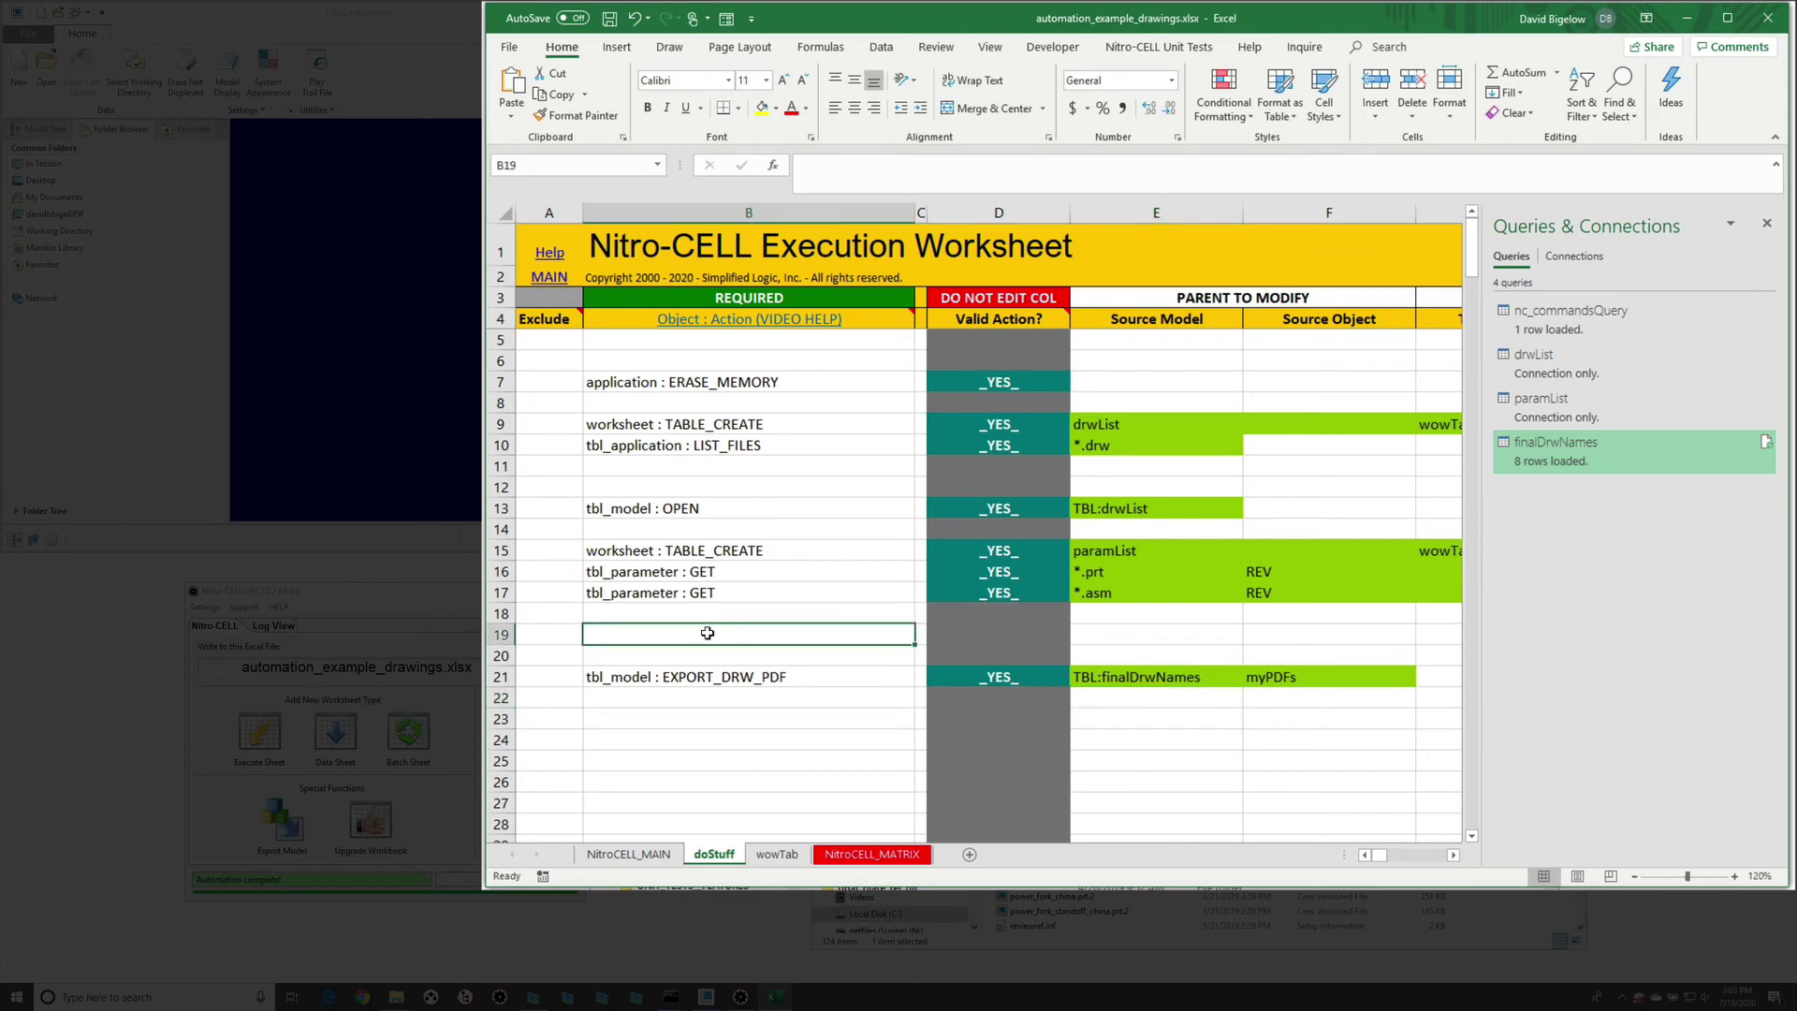
pyautogui.write('=nc_command')
pyautogui.write('[')
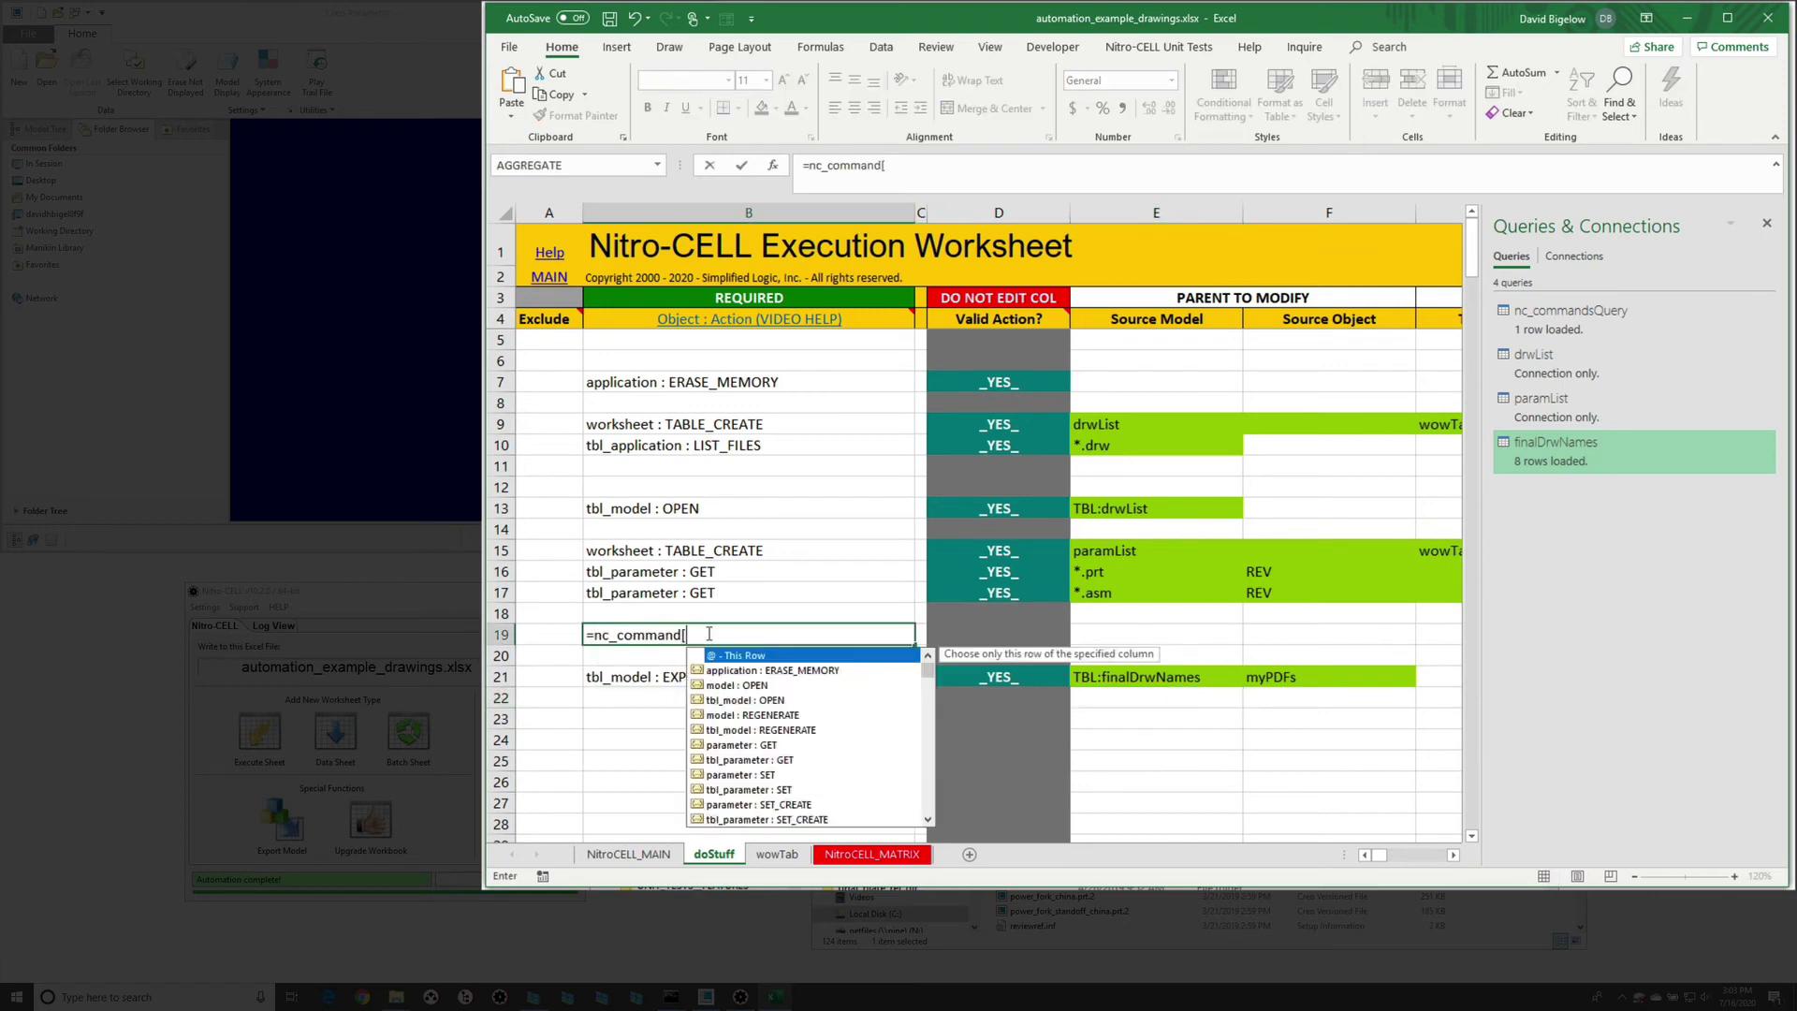
pyautogui.write('refr')
pyautogui.press('Tab')
pyautogui.write(']')
pyautogui.press('Return')
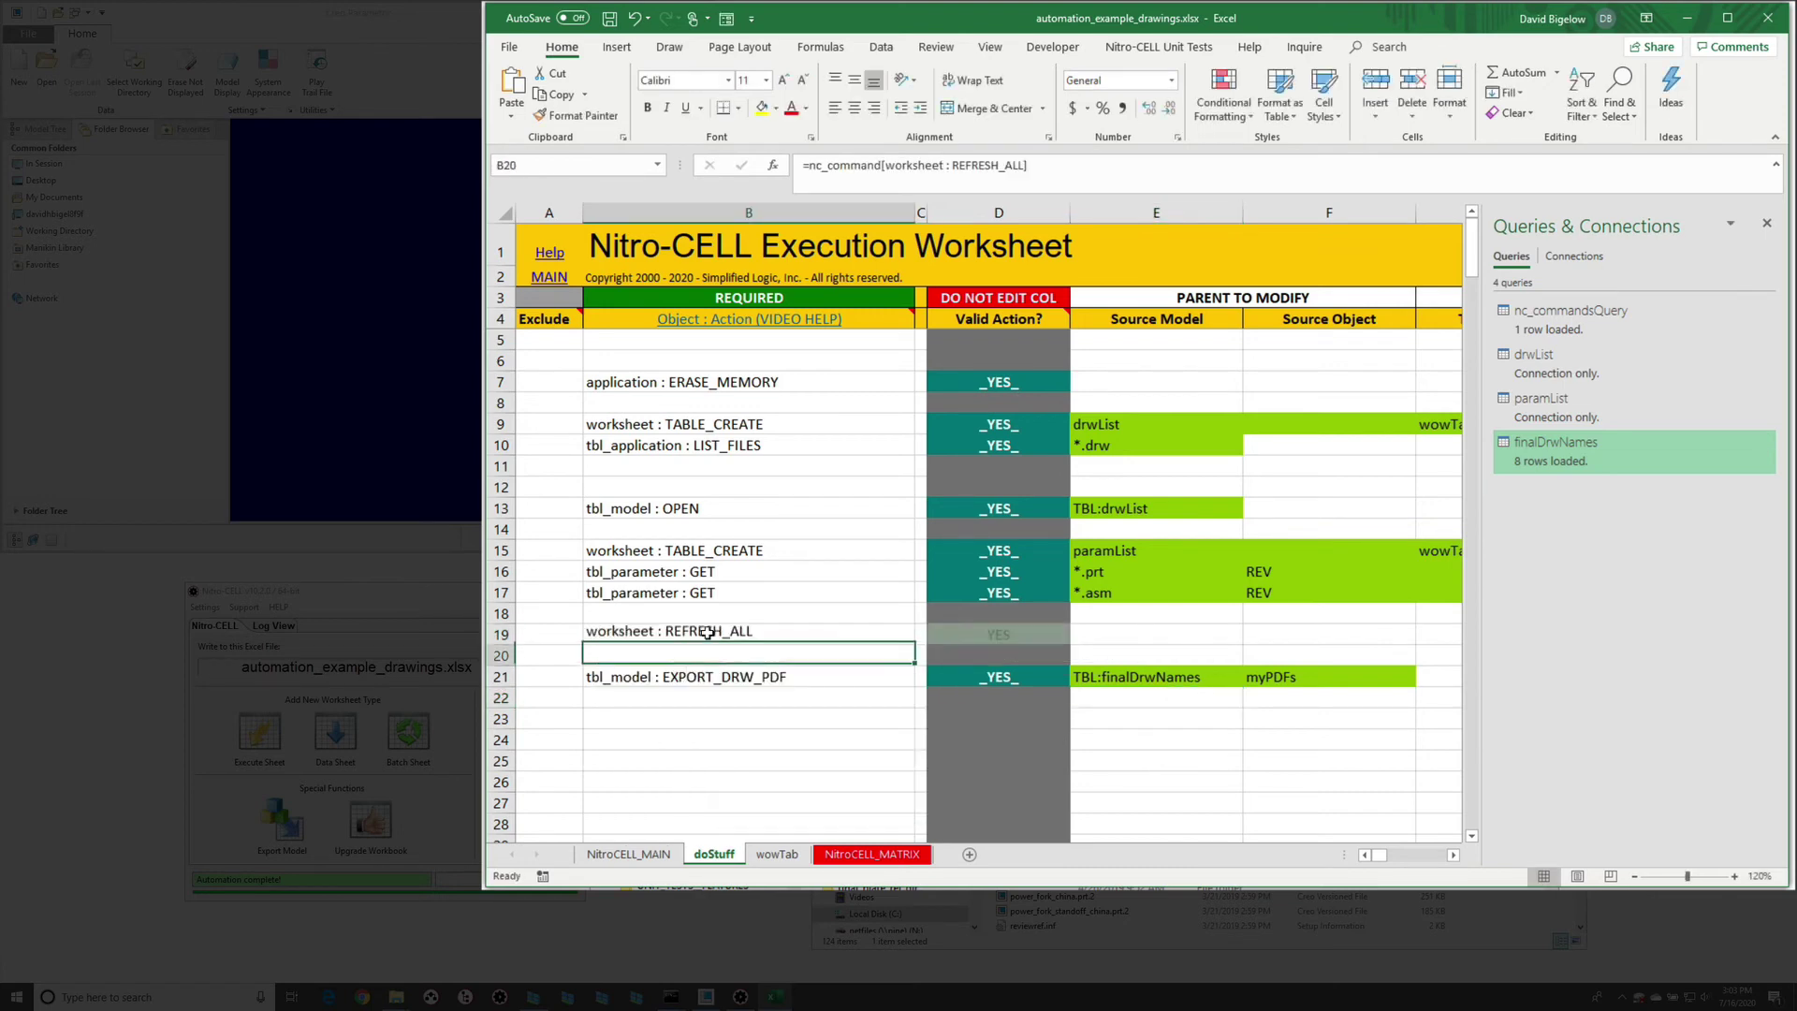
pyautogui.click(720, 643)
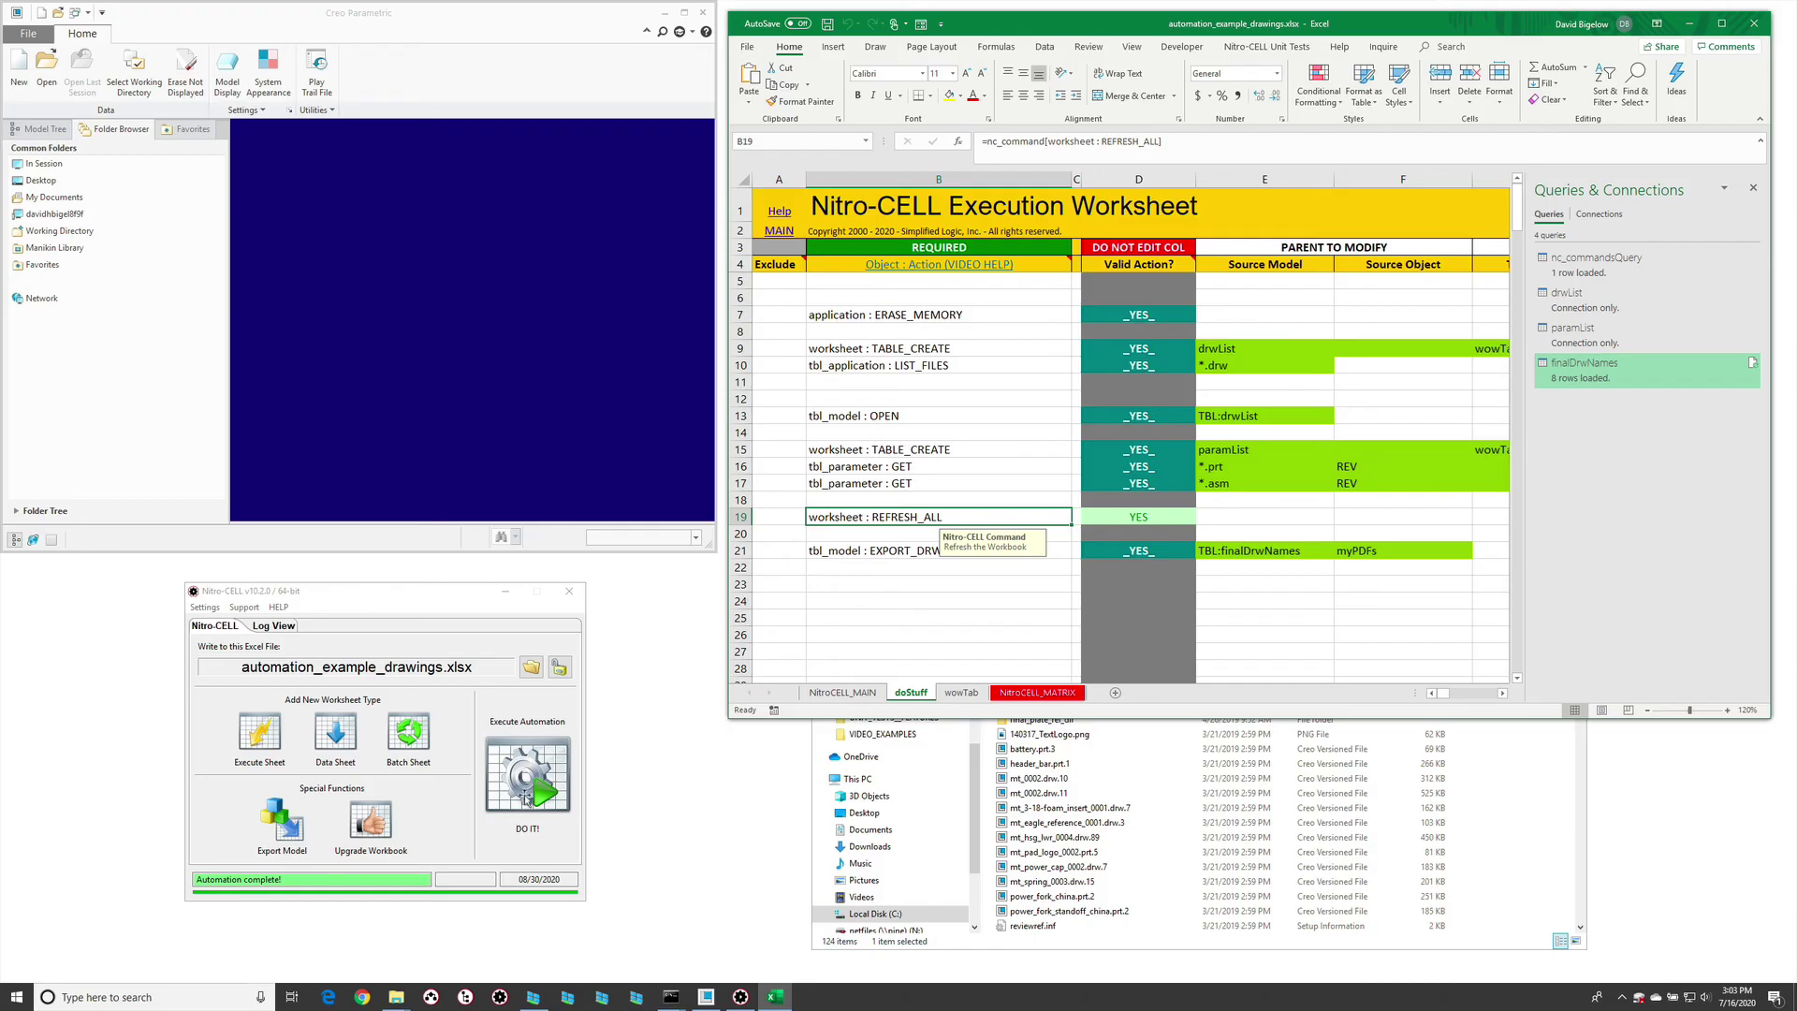
# - Execute the Nitro-CELL automation on automation_example_drawings.xlsx and review the execution report for the table rows
pyautogui.click(526, 797)
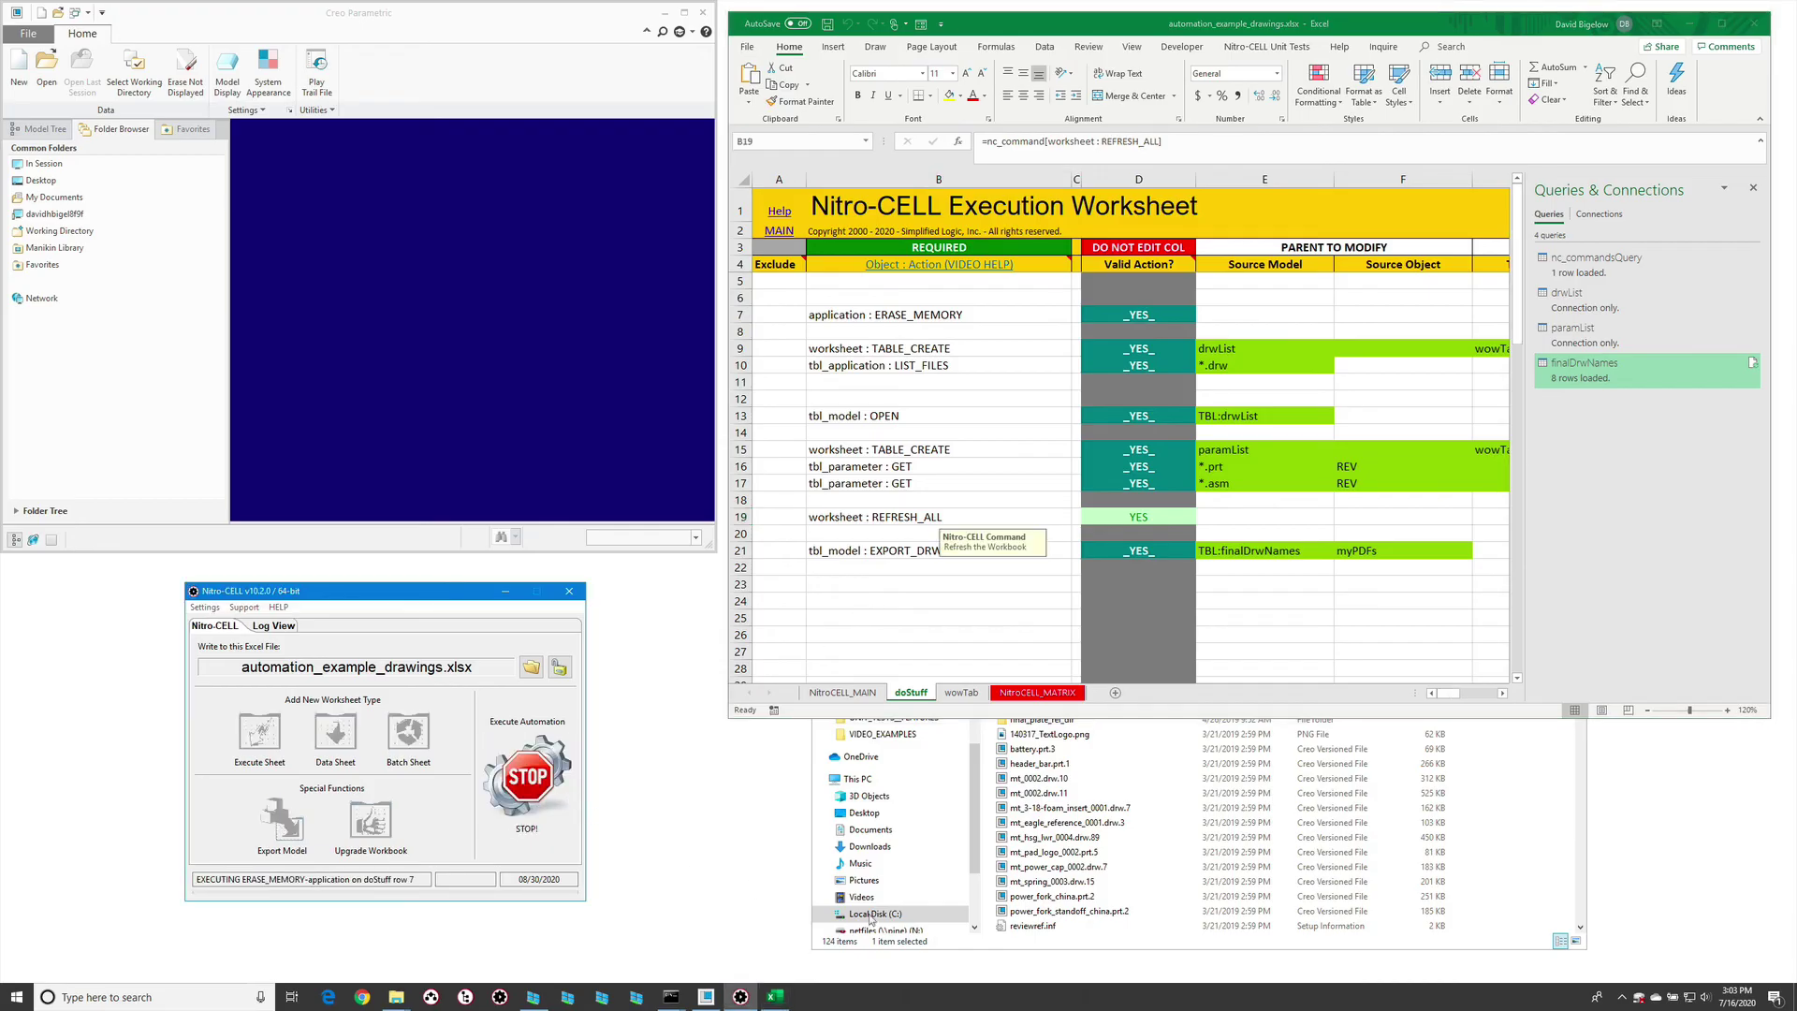
pyautogui.click(1128, 948)
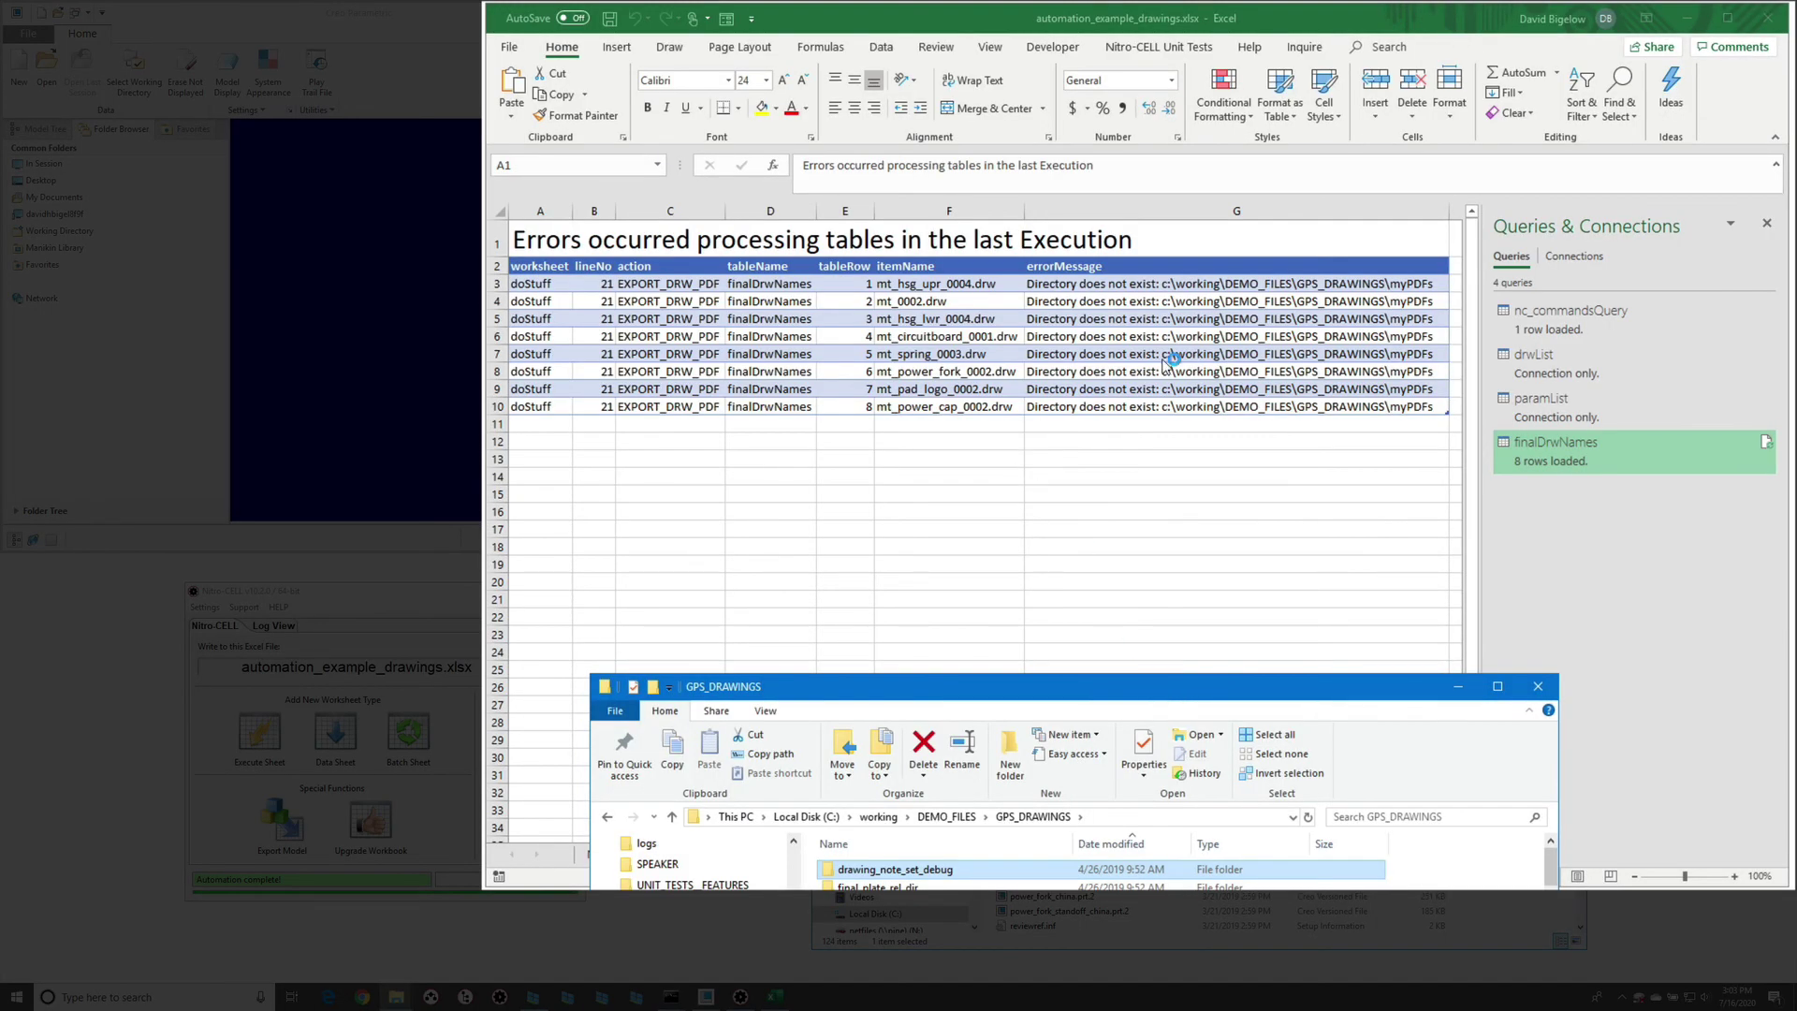
pyautogui.click(824, 527)
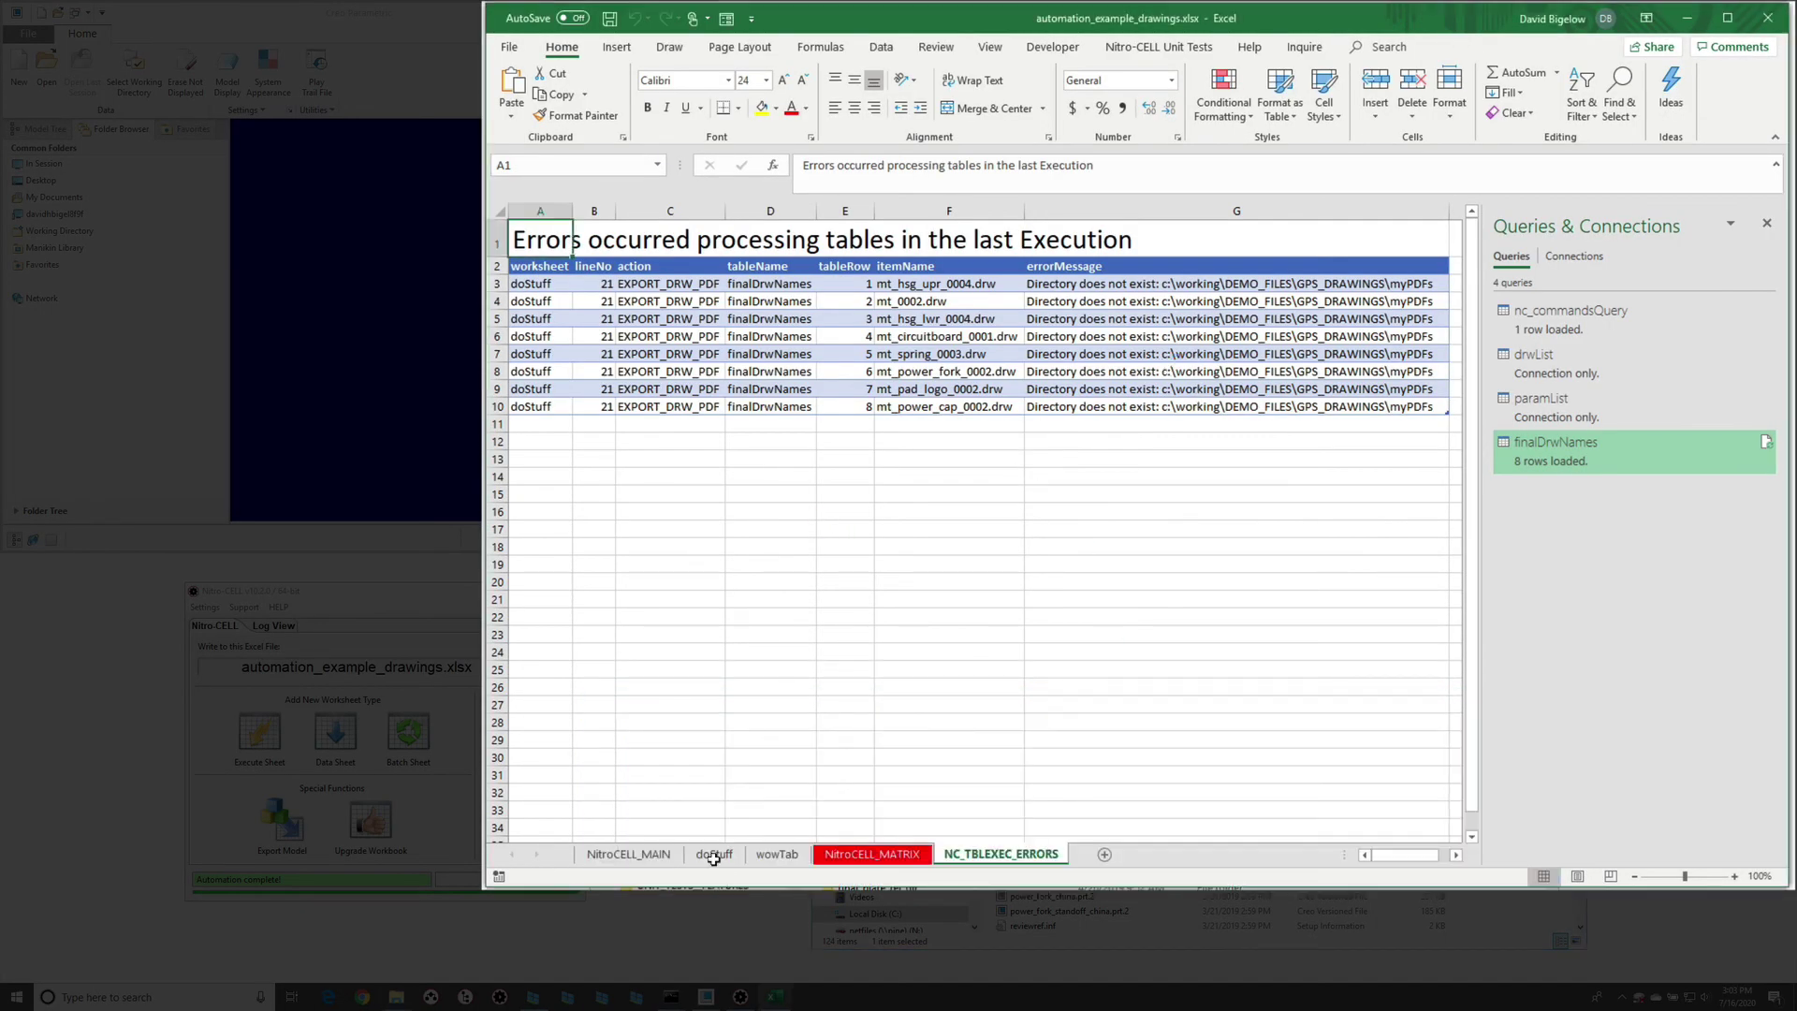
# - On the doStuff sheet, insert two blank rows above the EXPORT_DRW_PDF command by copying the empty row
pyautogui.click(714, 853)
pyautogui.click(501, 656)
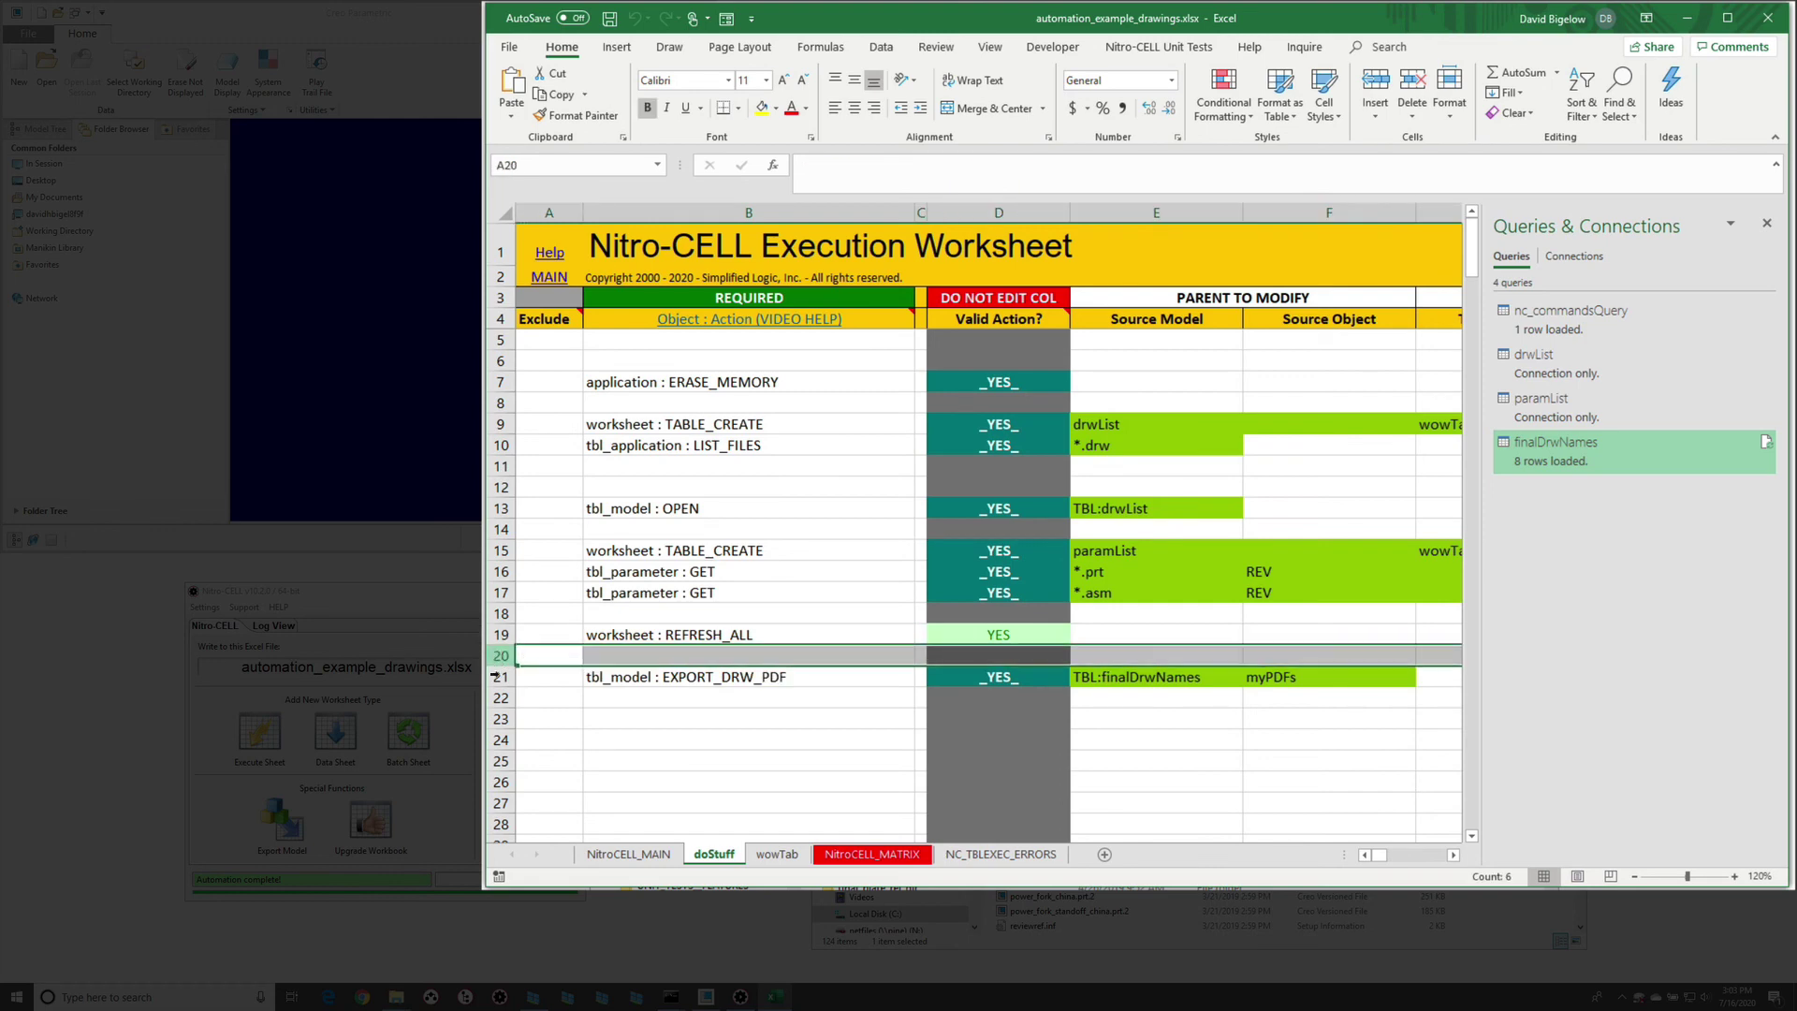
pyautogui.hotkey('ctrl', 'c')
pyautogui.rightClick(501, 656)
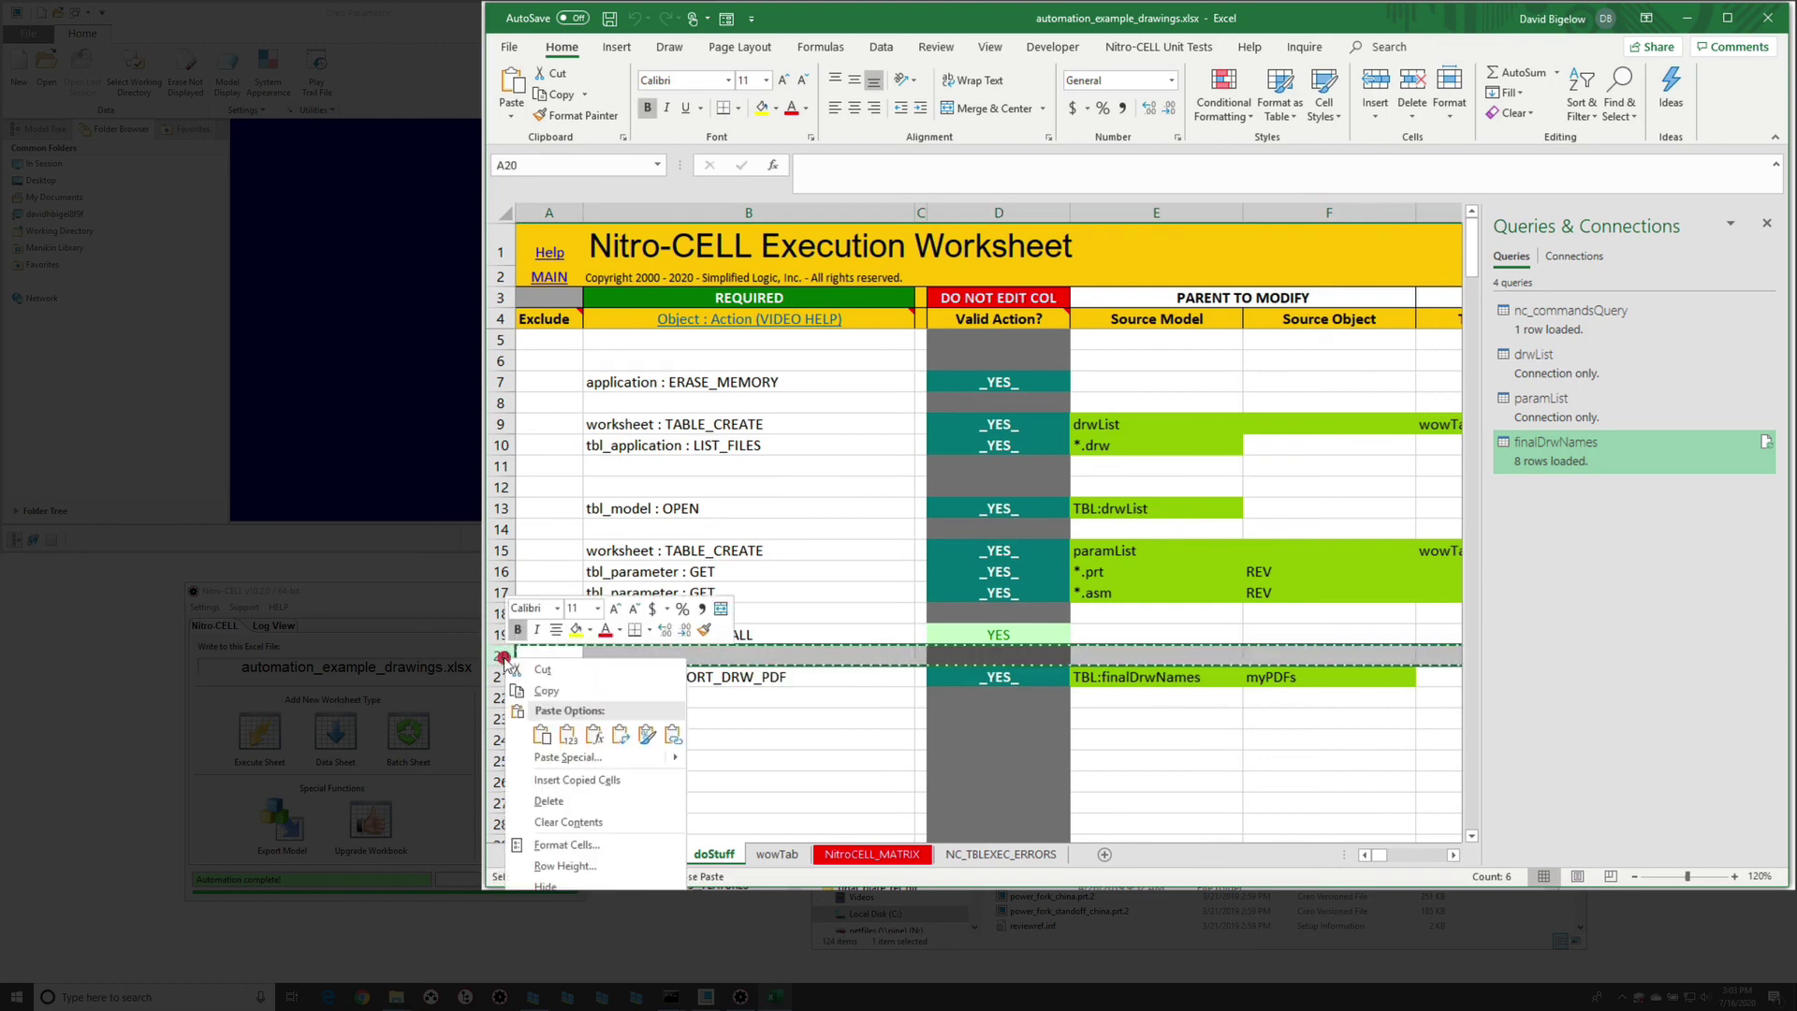
pyautogui.click(570, 780)
pyautogui.click(749, 740)
pyautogui.press('Escape')
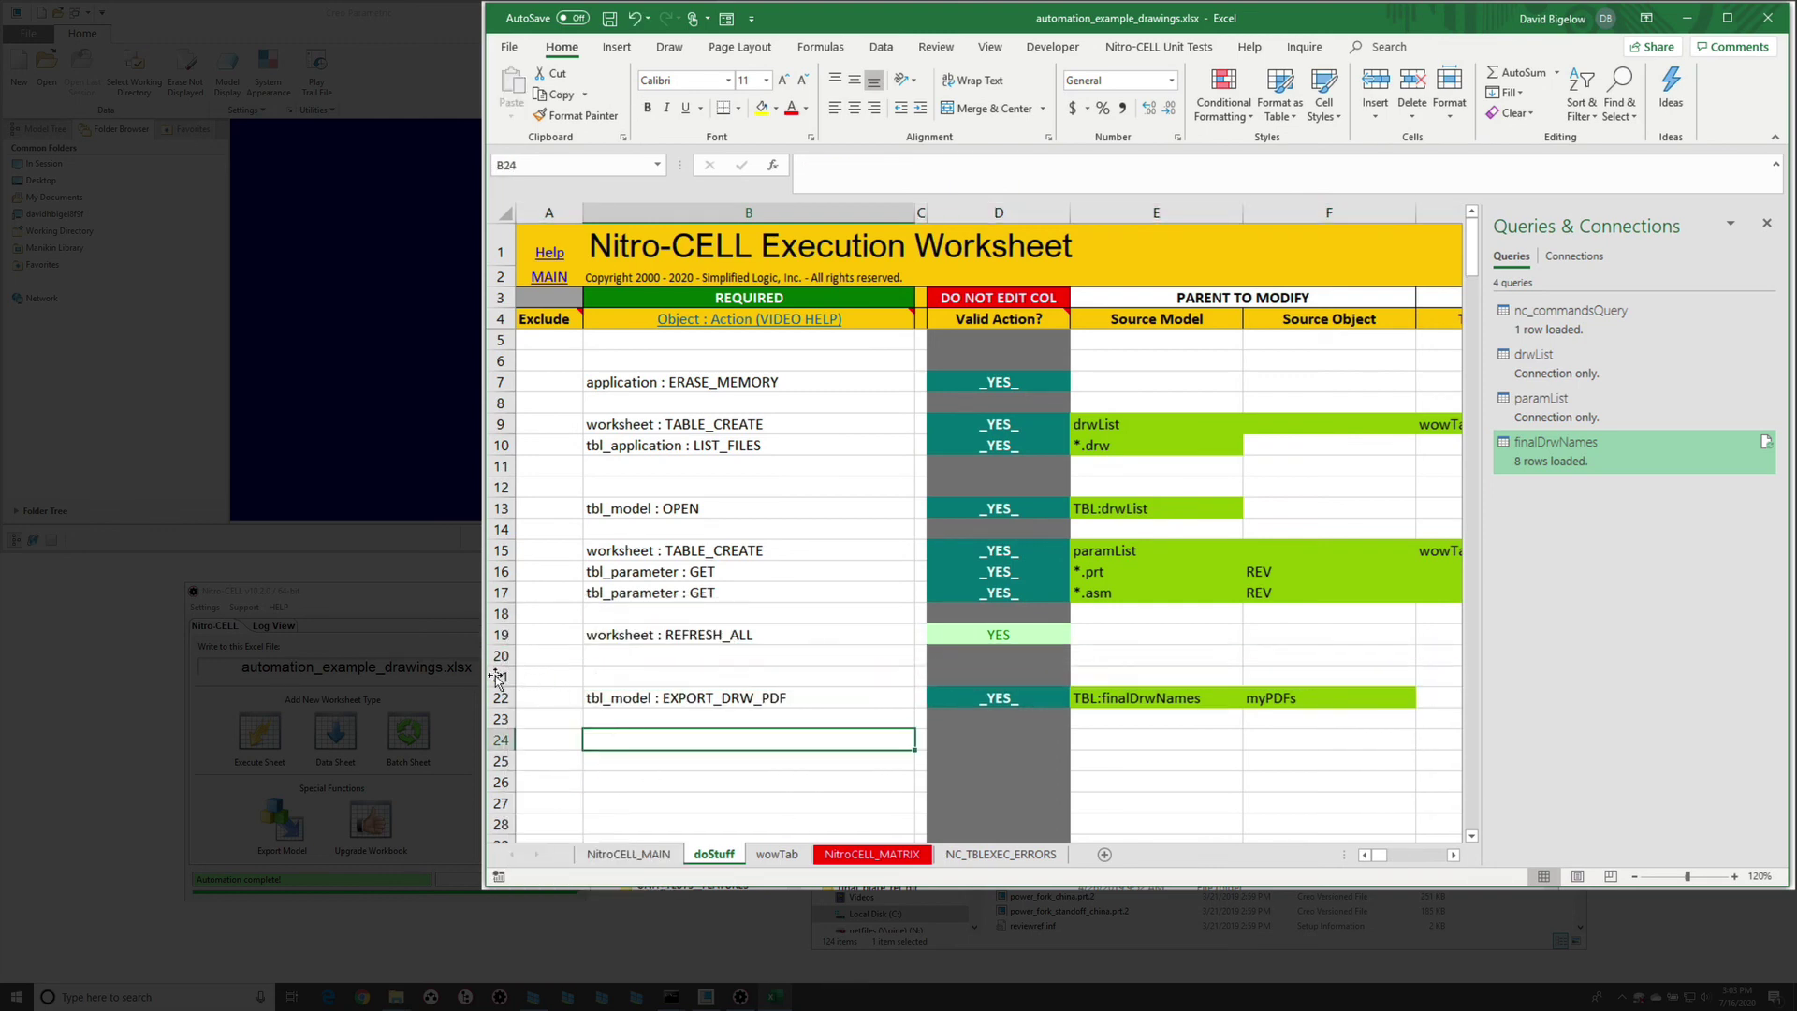
pyautogui.click(493, 676)
pyautogui.rightClick(489, 675)
pyautogui.click(570, 801)
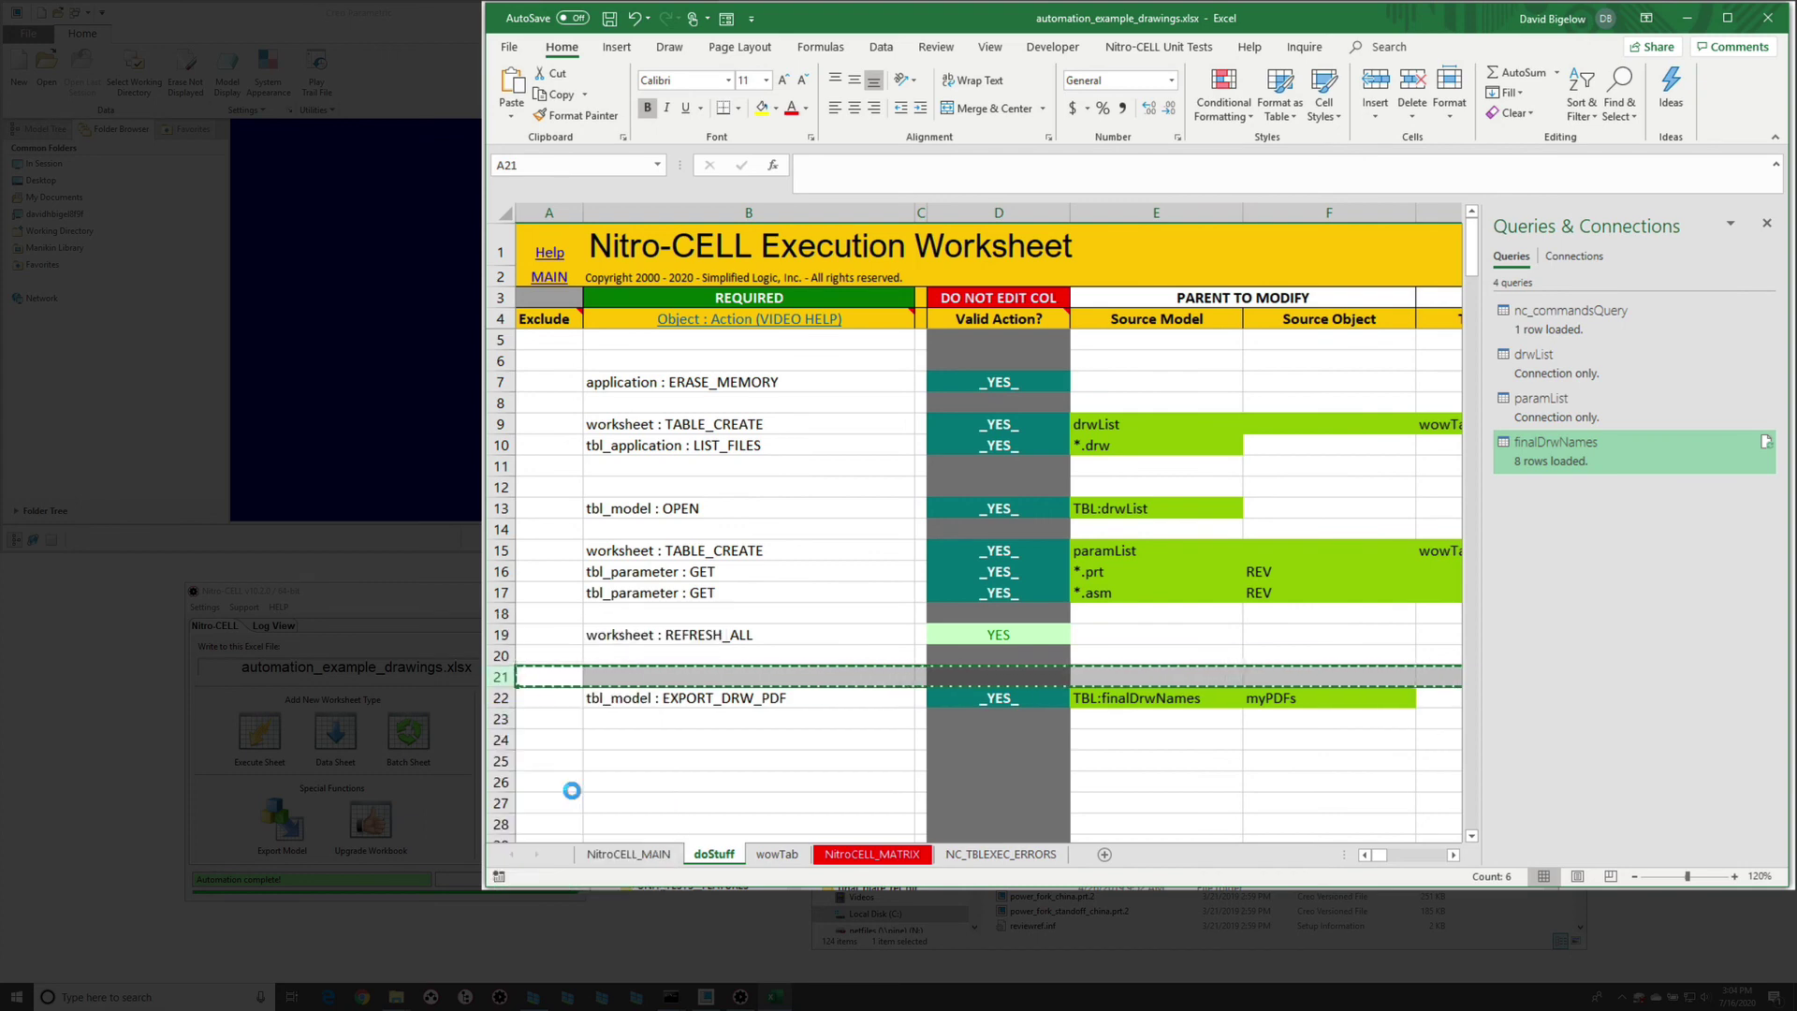
# - Enter the application : DIR_DELETE command in cell B21 with an nc_command reference
pyautogui.click(672, 677)
pyautogui.write('=nc_command[')
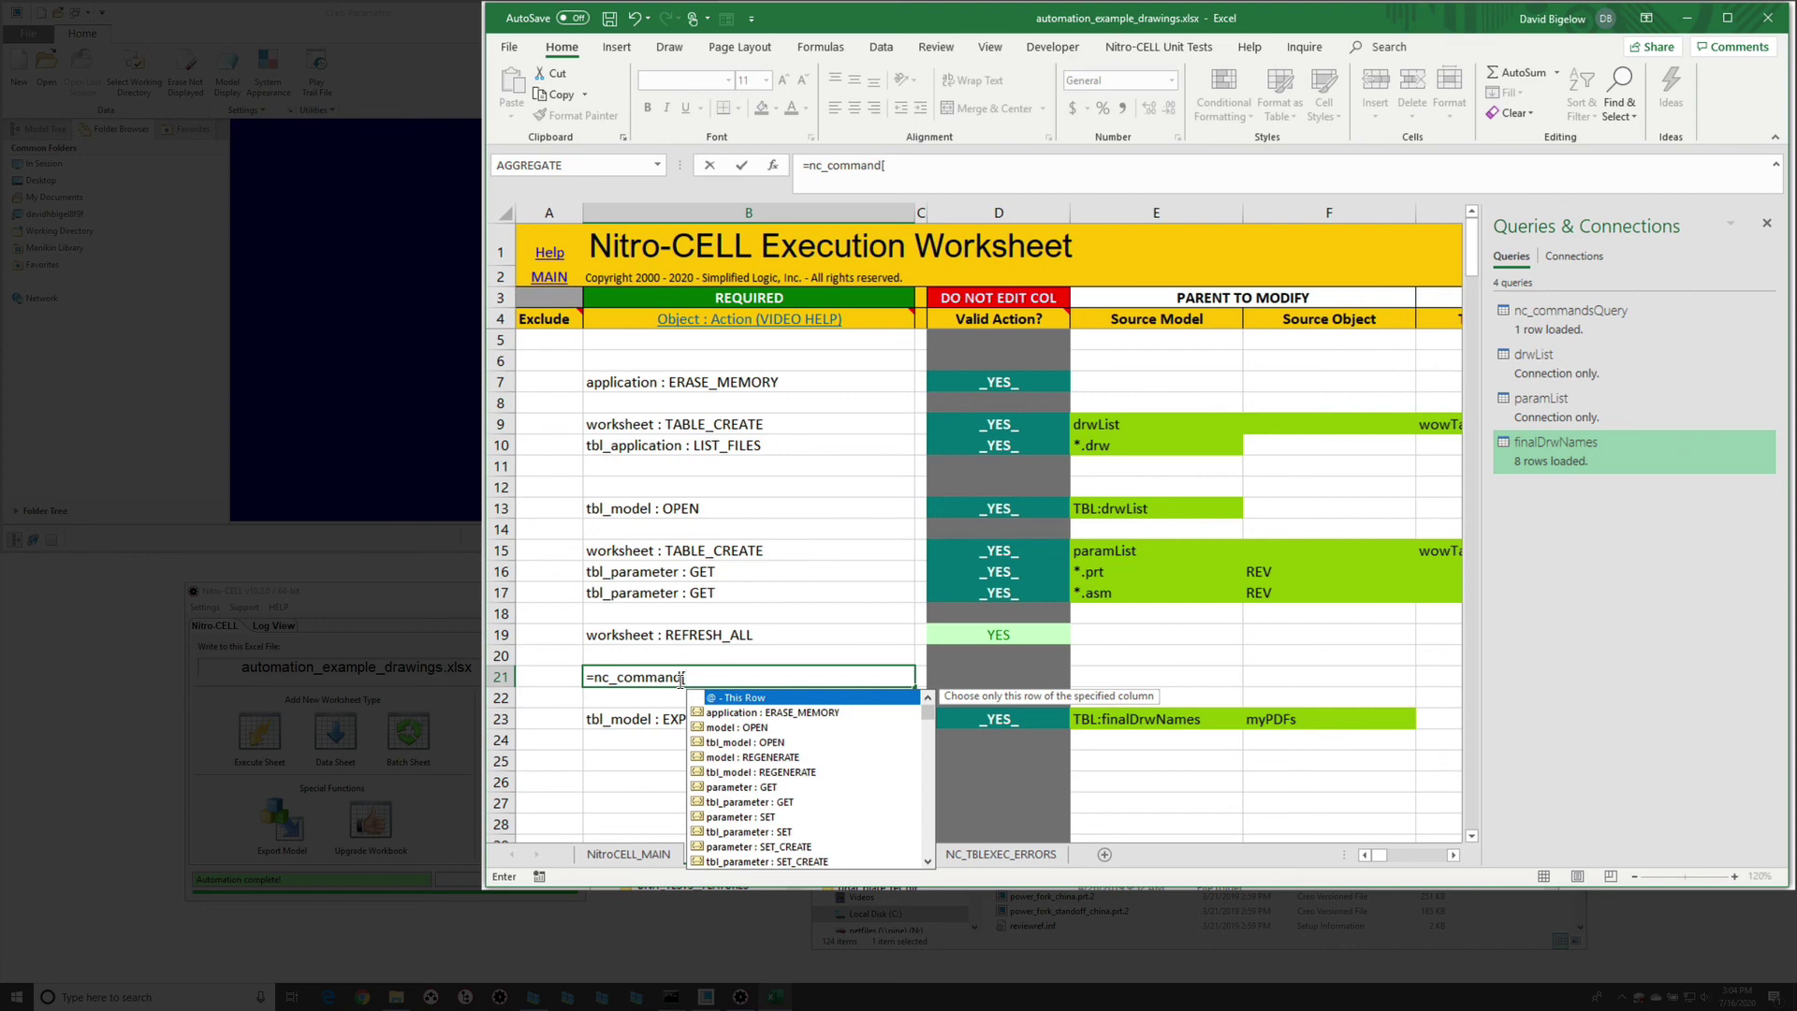
pyautogui.write('dir_de')
pyautogui.press('Tab')
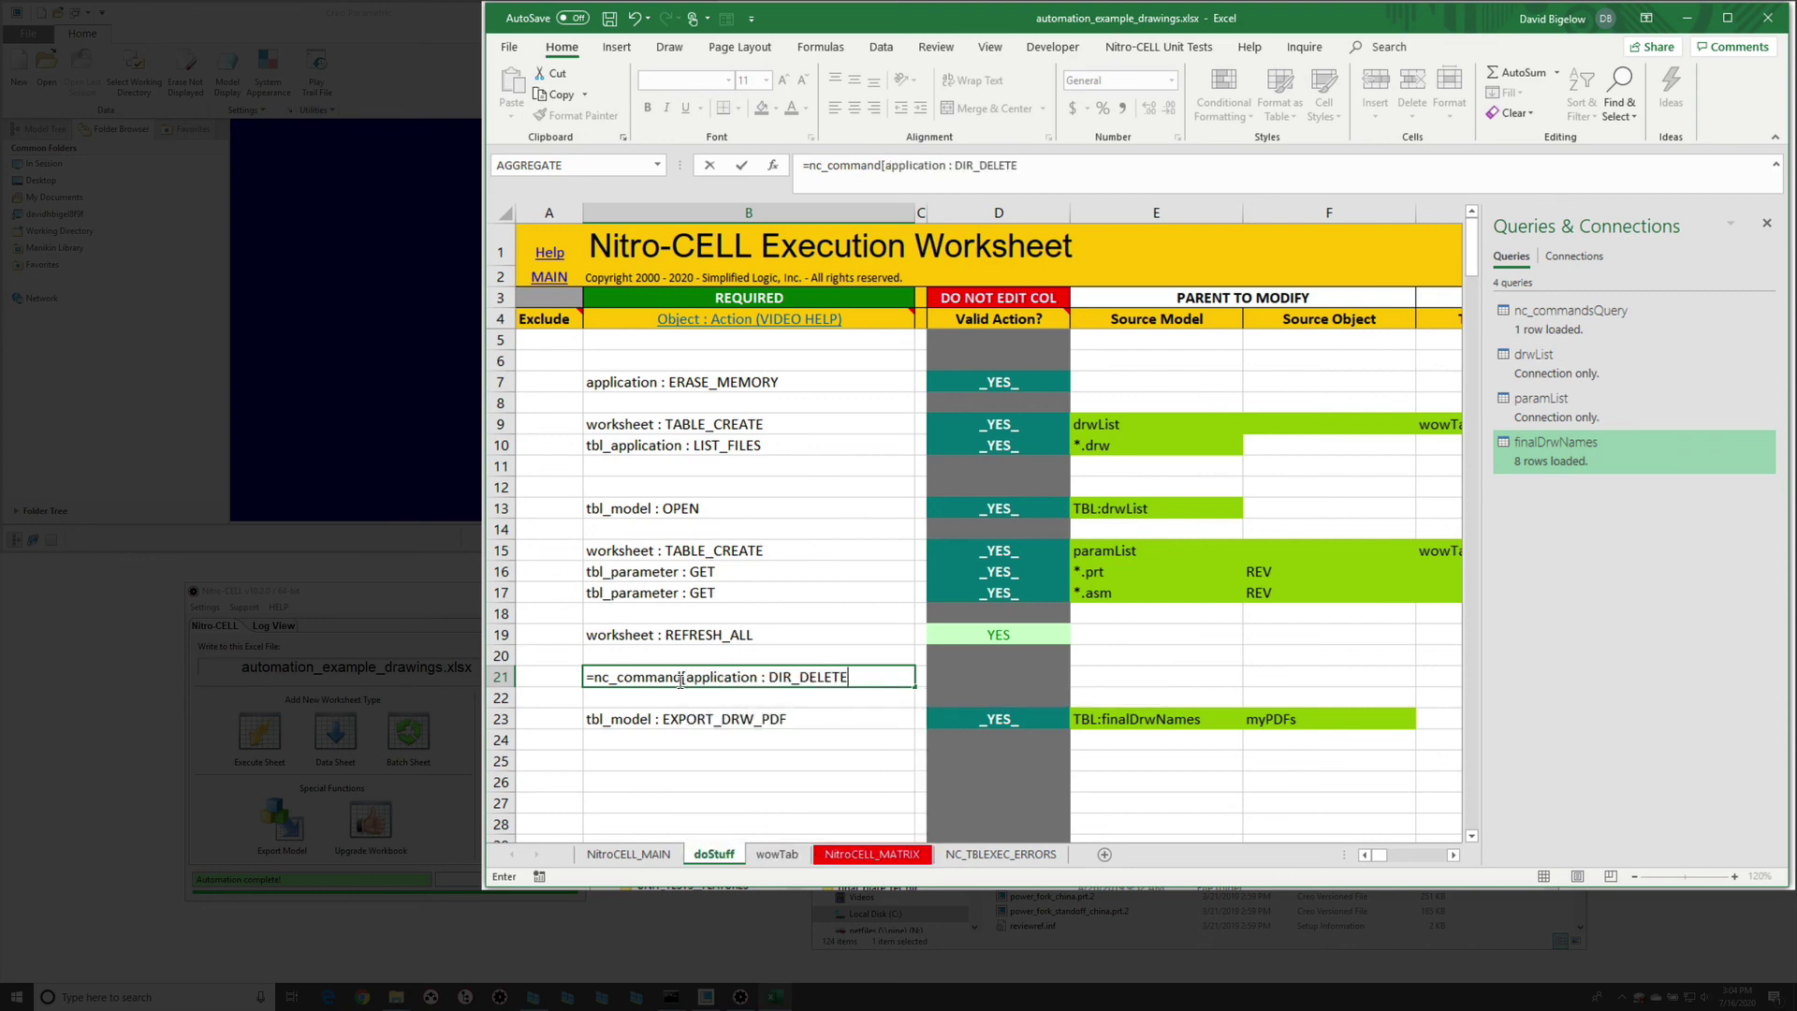
pyautogui.press('Return')
# - Enter the application : DIR_CREATE command in cell B22 with an nc_command reference
pyautogui.write('=nc_command[')
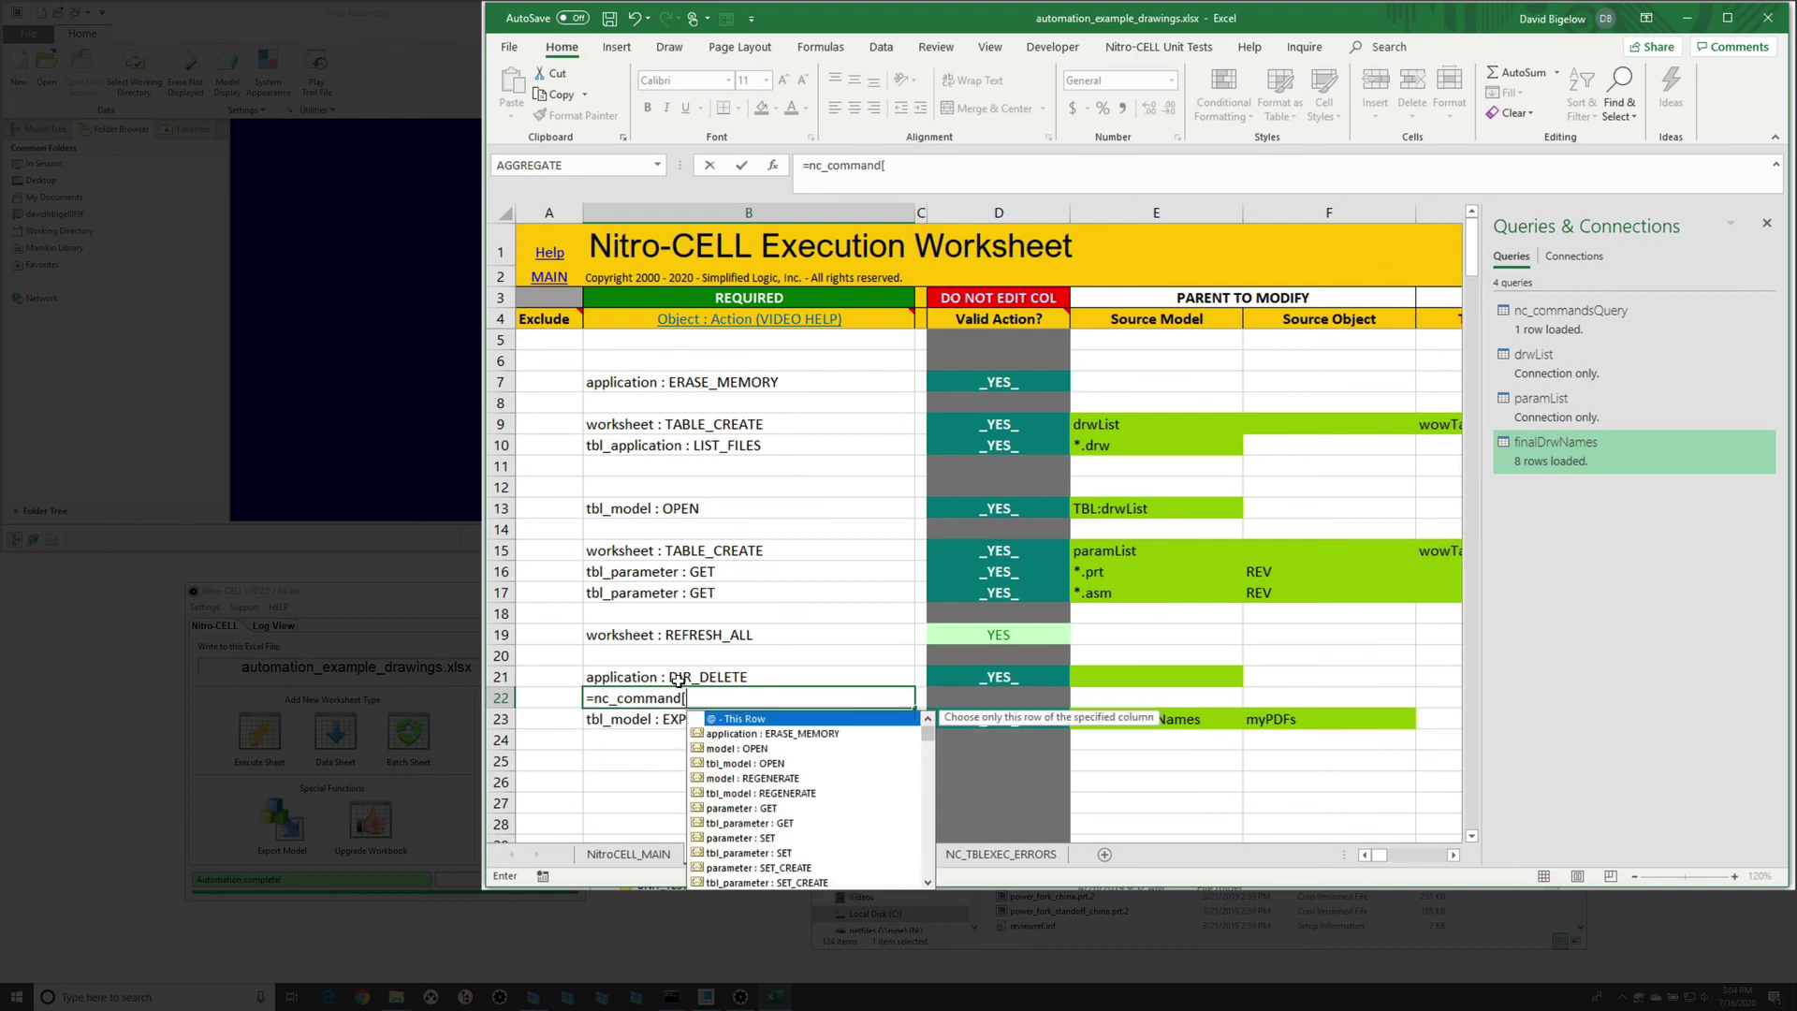
pyautogui.write('dri')
pyautogui.press('BackSpace')
pyautogui.press('BackSpace')
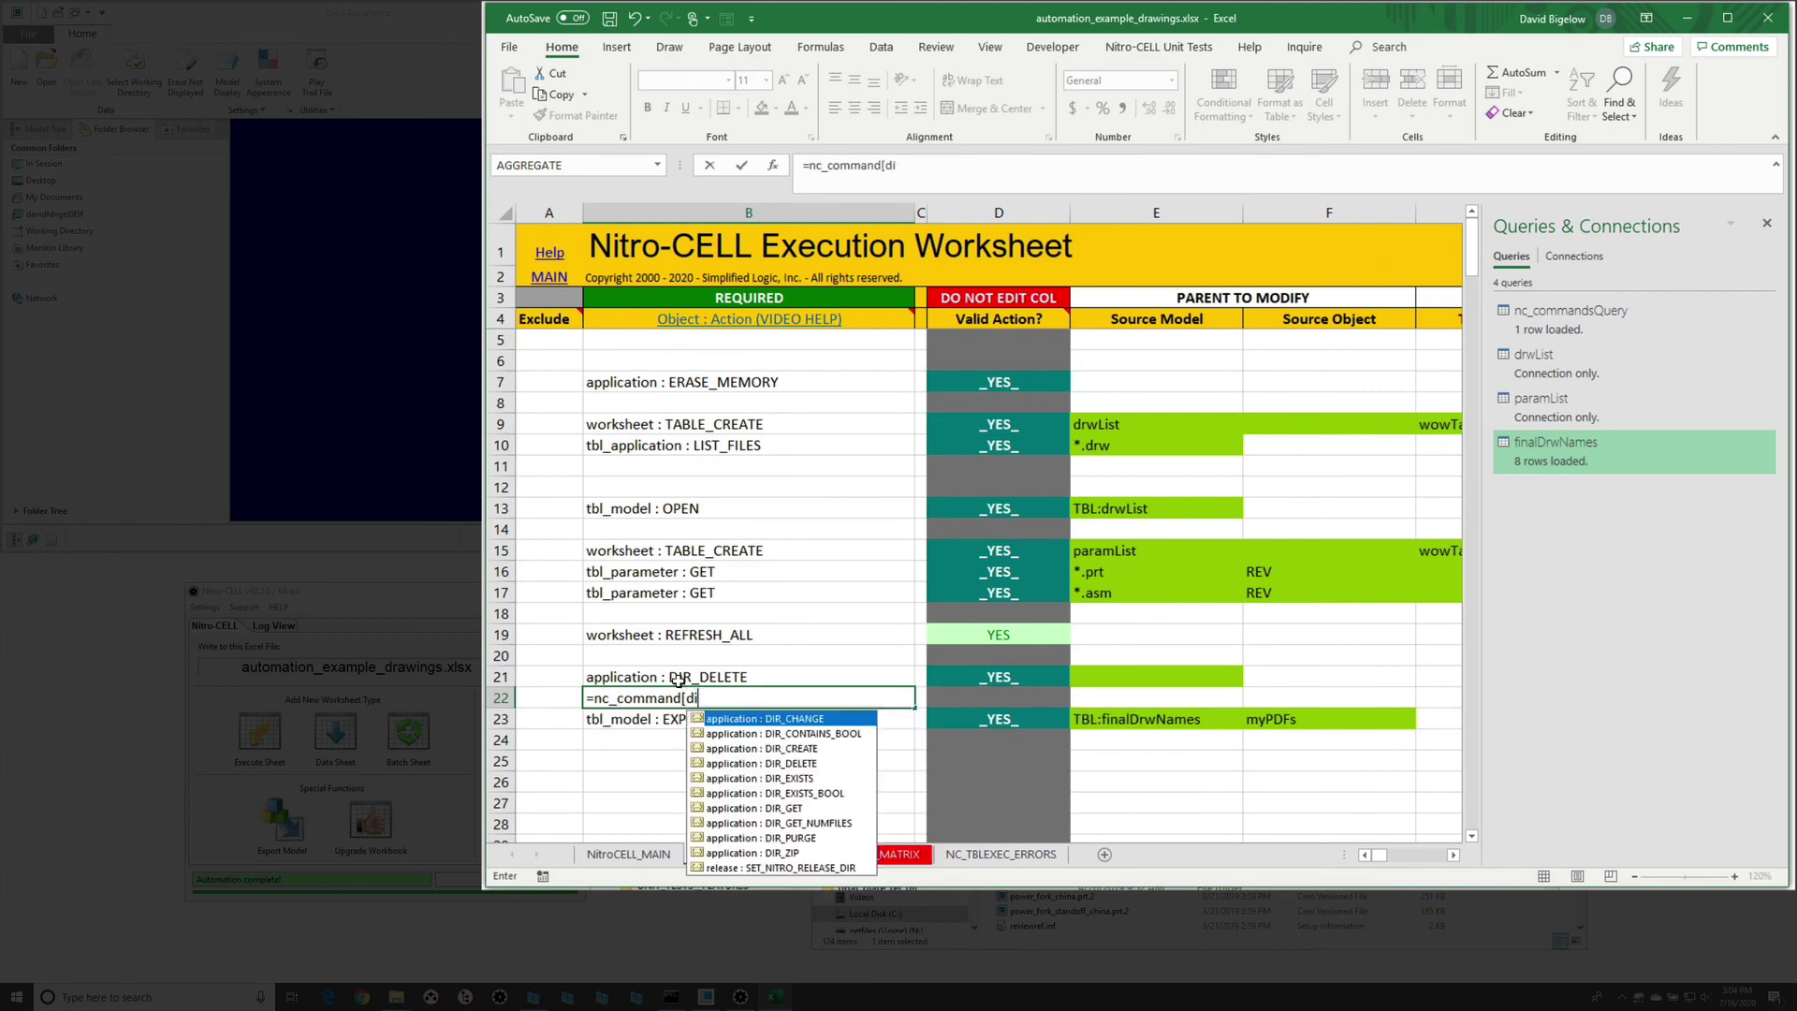
pyautogui.write('ir_')
pyautogui.press('Tab')
pyautogui.write(']')
pyautogui.press('Return')
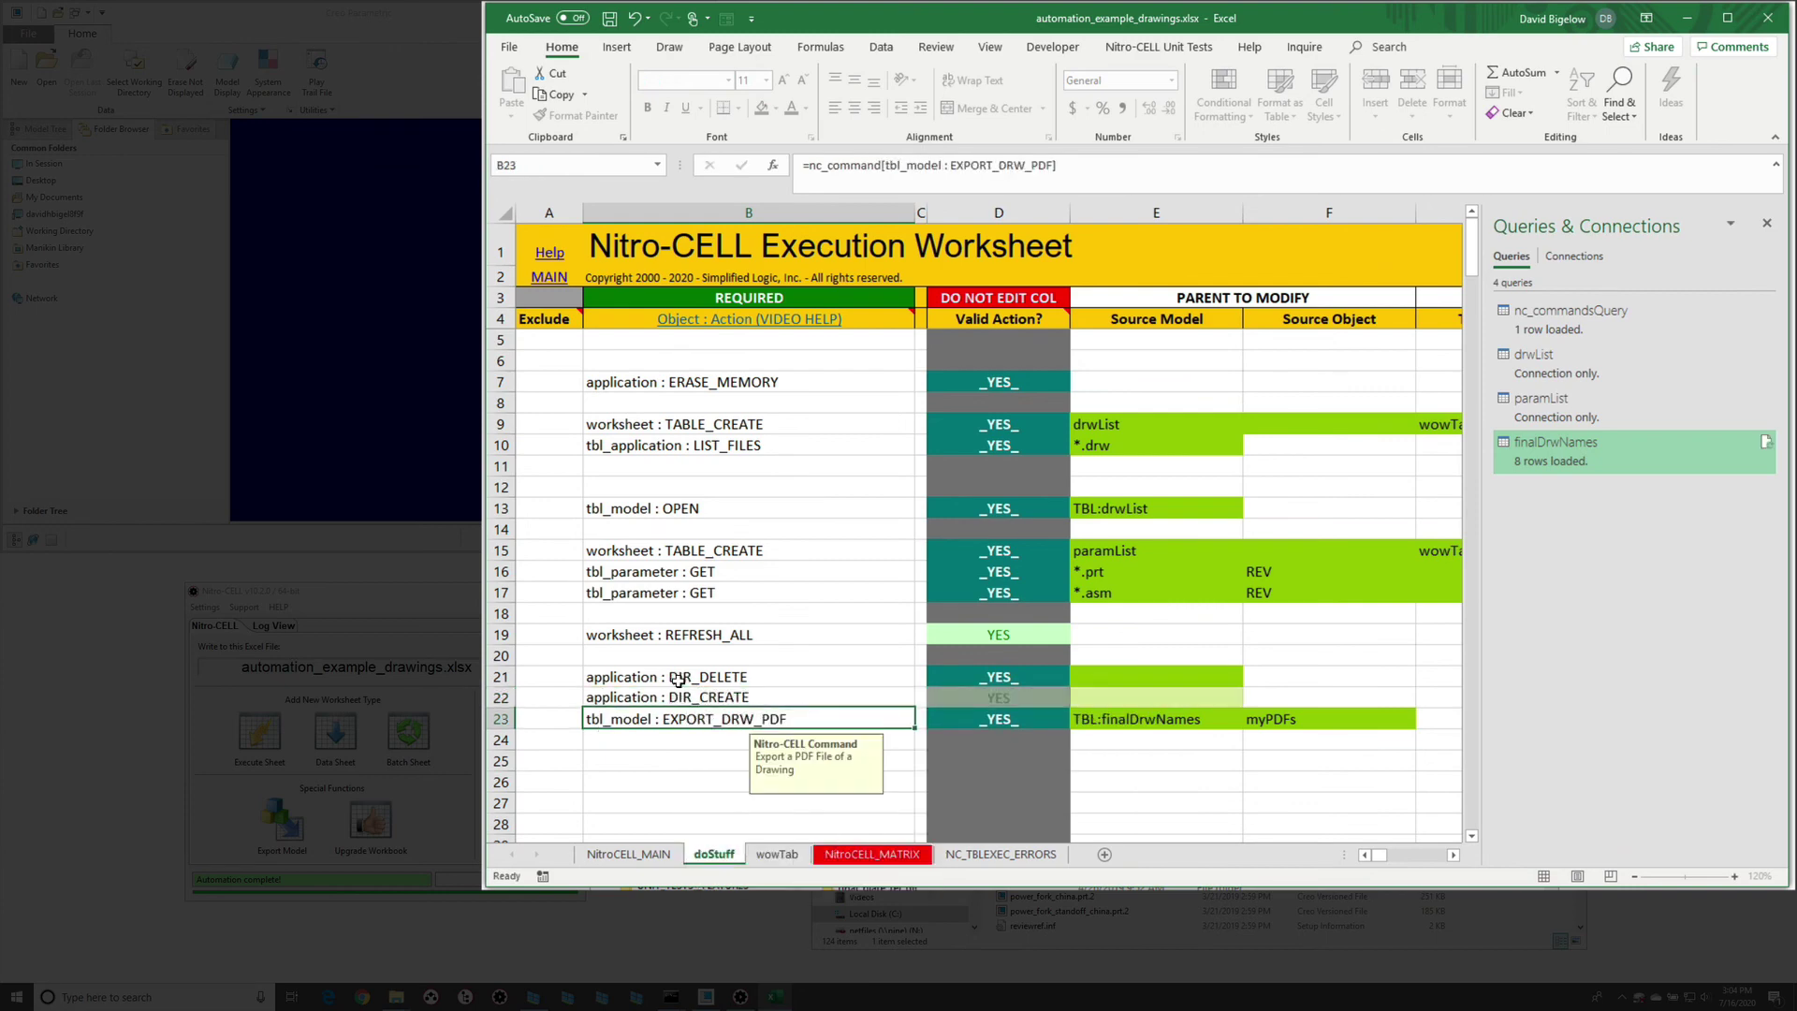
# - Copy the myPDFs directory name from the EXPORT_DRW_PDF row into the source model cells of the DIR_DELETE and DIR_CREATE rows
pyautogui.click(1309, 718)
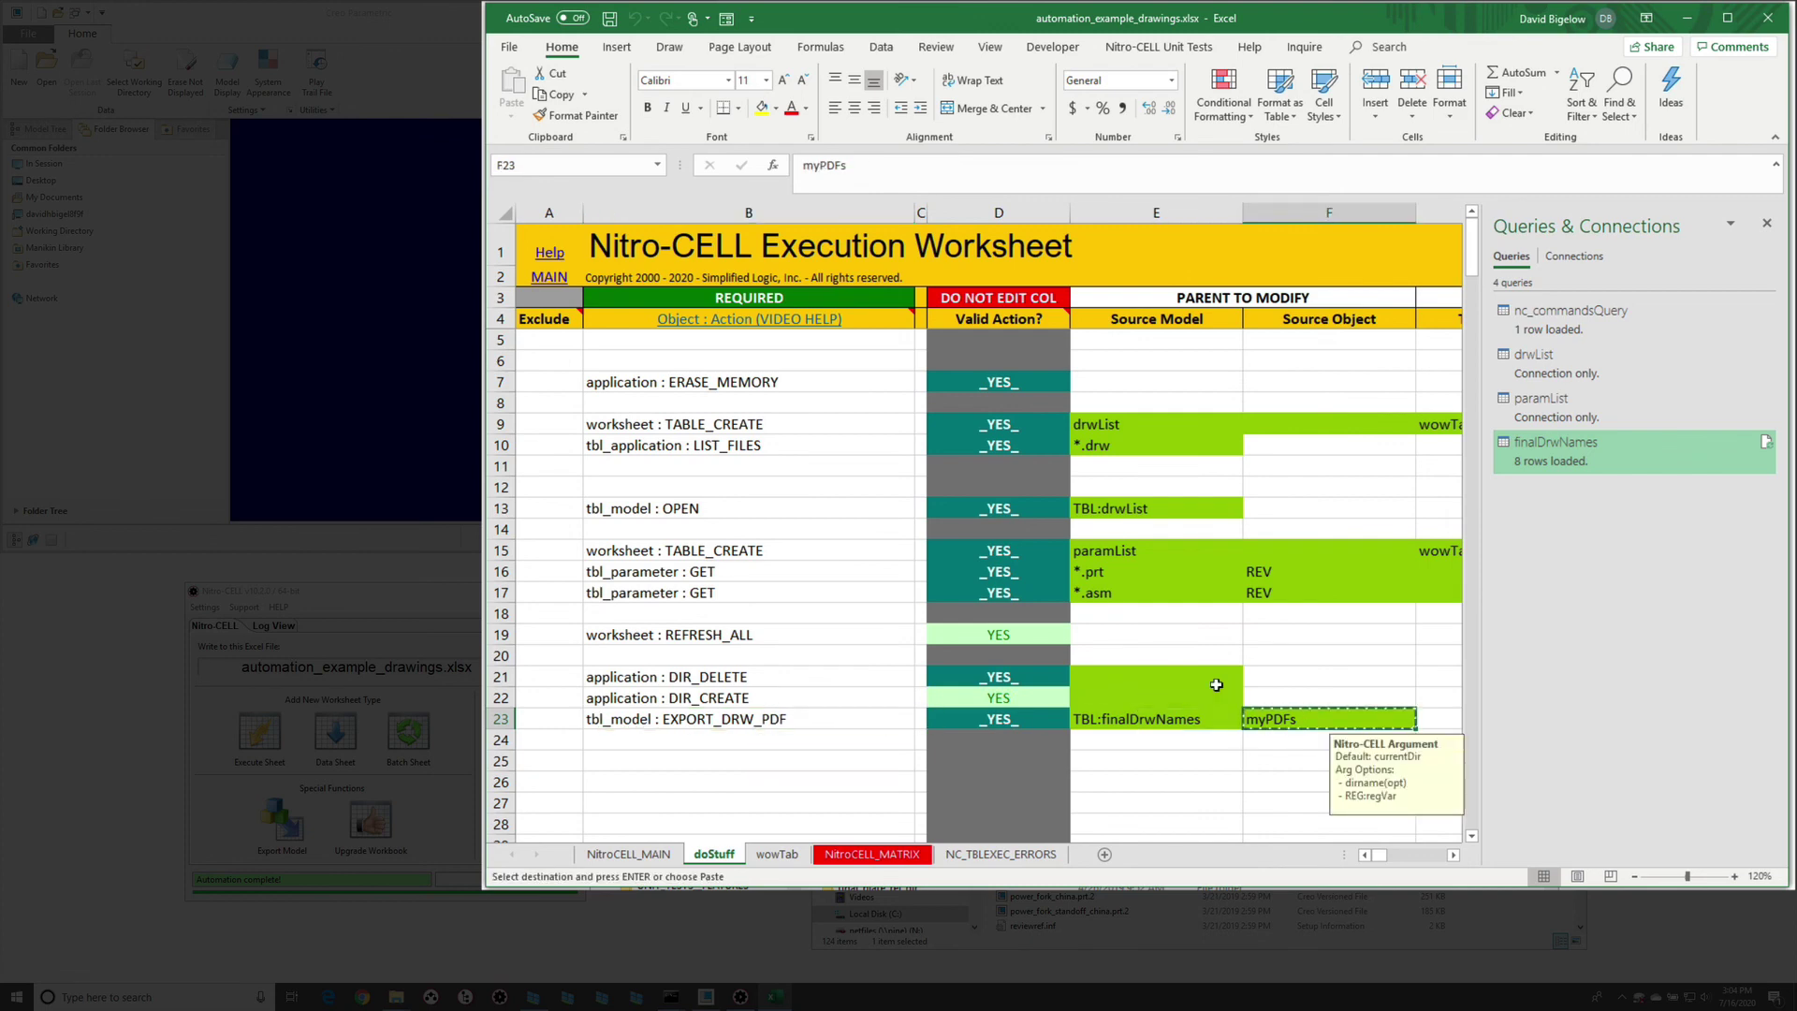
pyautogui.hotkey('ctrl', 'c')
pyautogui.click(1094, 676)
pyautogui.hotkey('ctrl', 'v')
pyautogui.click(1095, 700)
pyautogui.hotkey('ctrl', 'v')
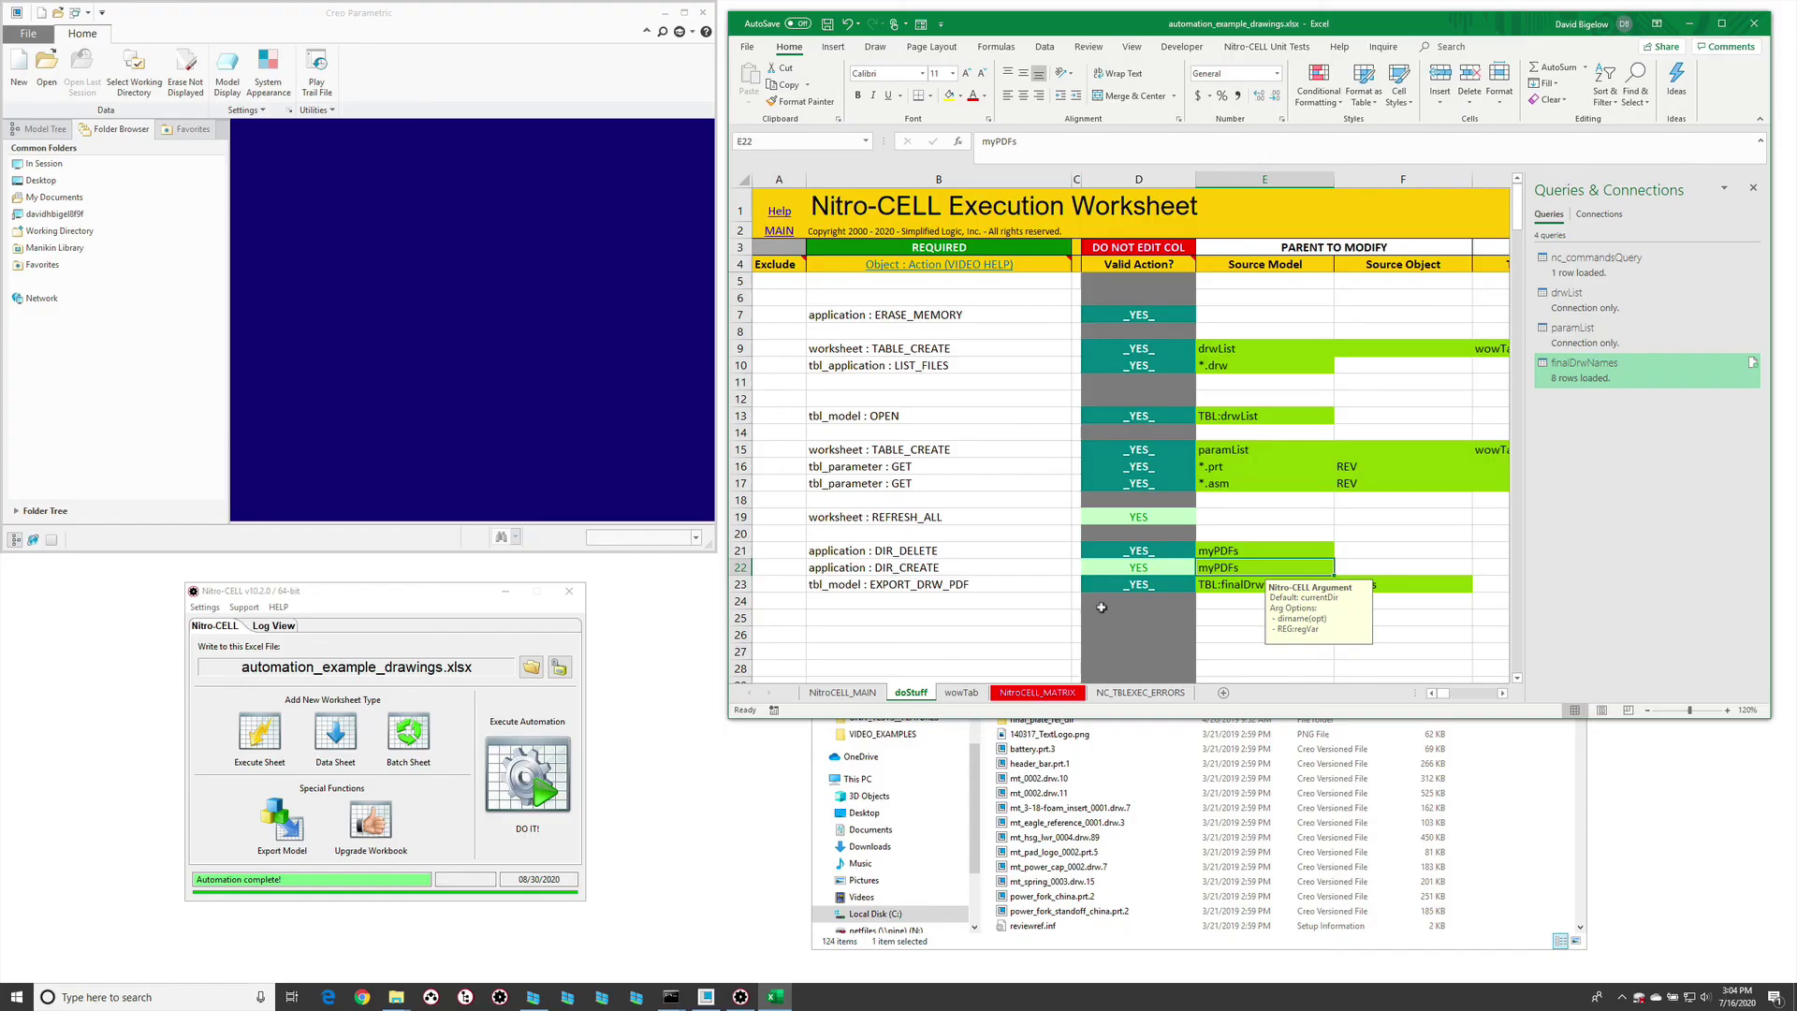
pyautogui.press('Escape')
pyautogui.click(749, 739)
# - Check the contents of the GPS_DRAWINGS folder and execute the Nitro-CELL automation with the directory commands included
pyautogui.click(1472, 778)
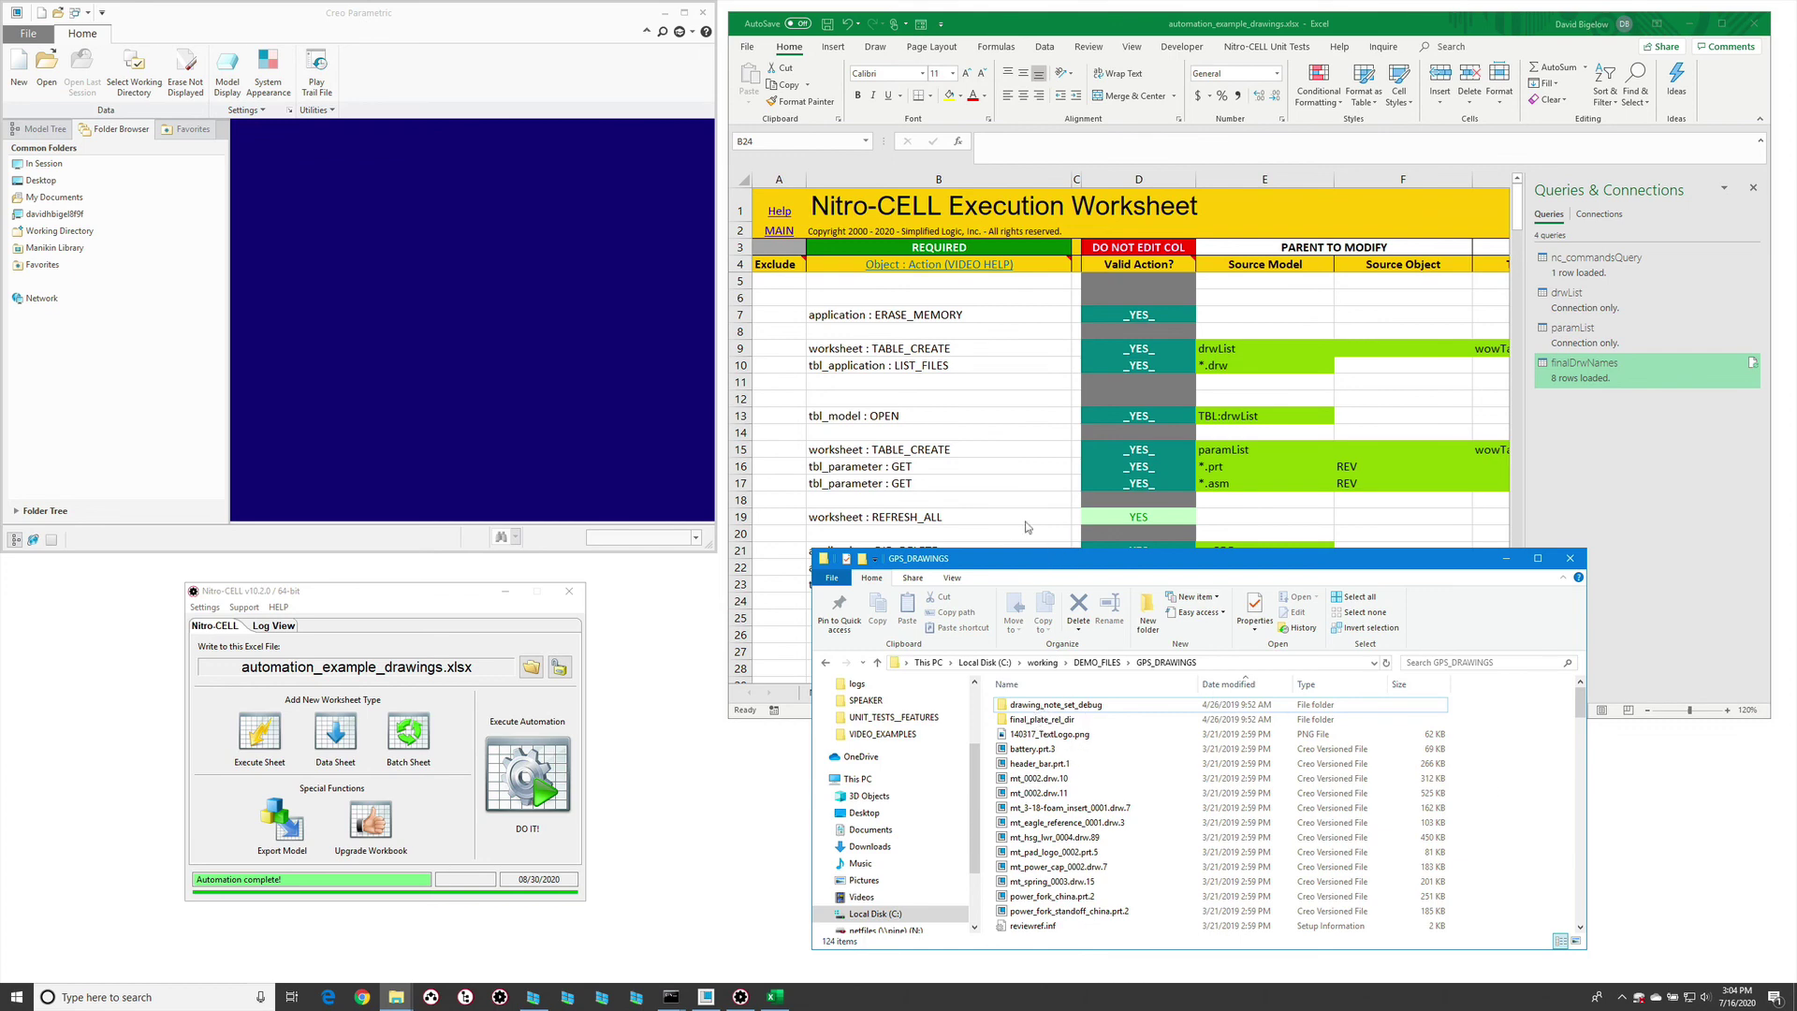
pyautogui.click(1067, 543)
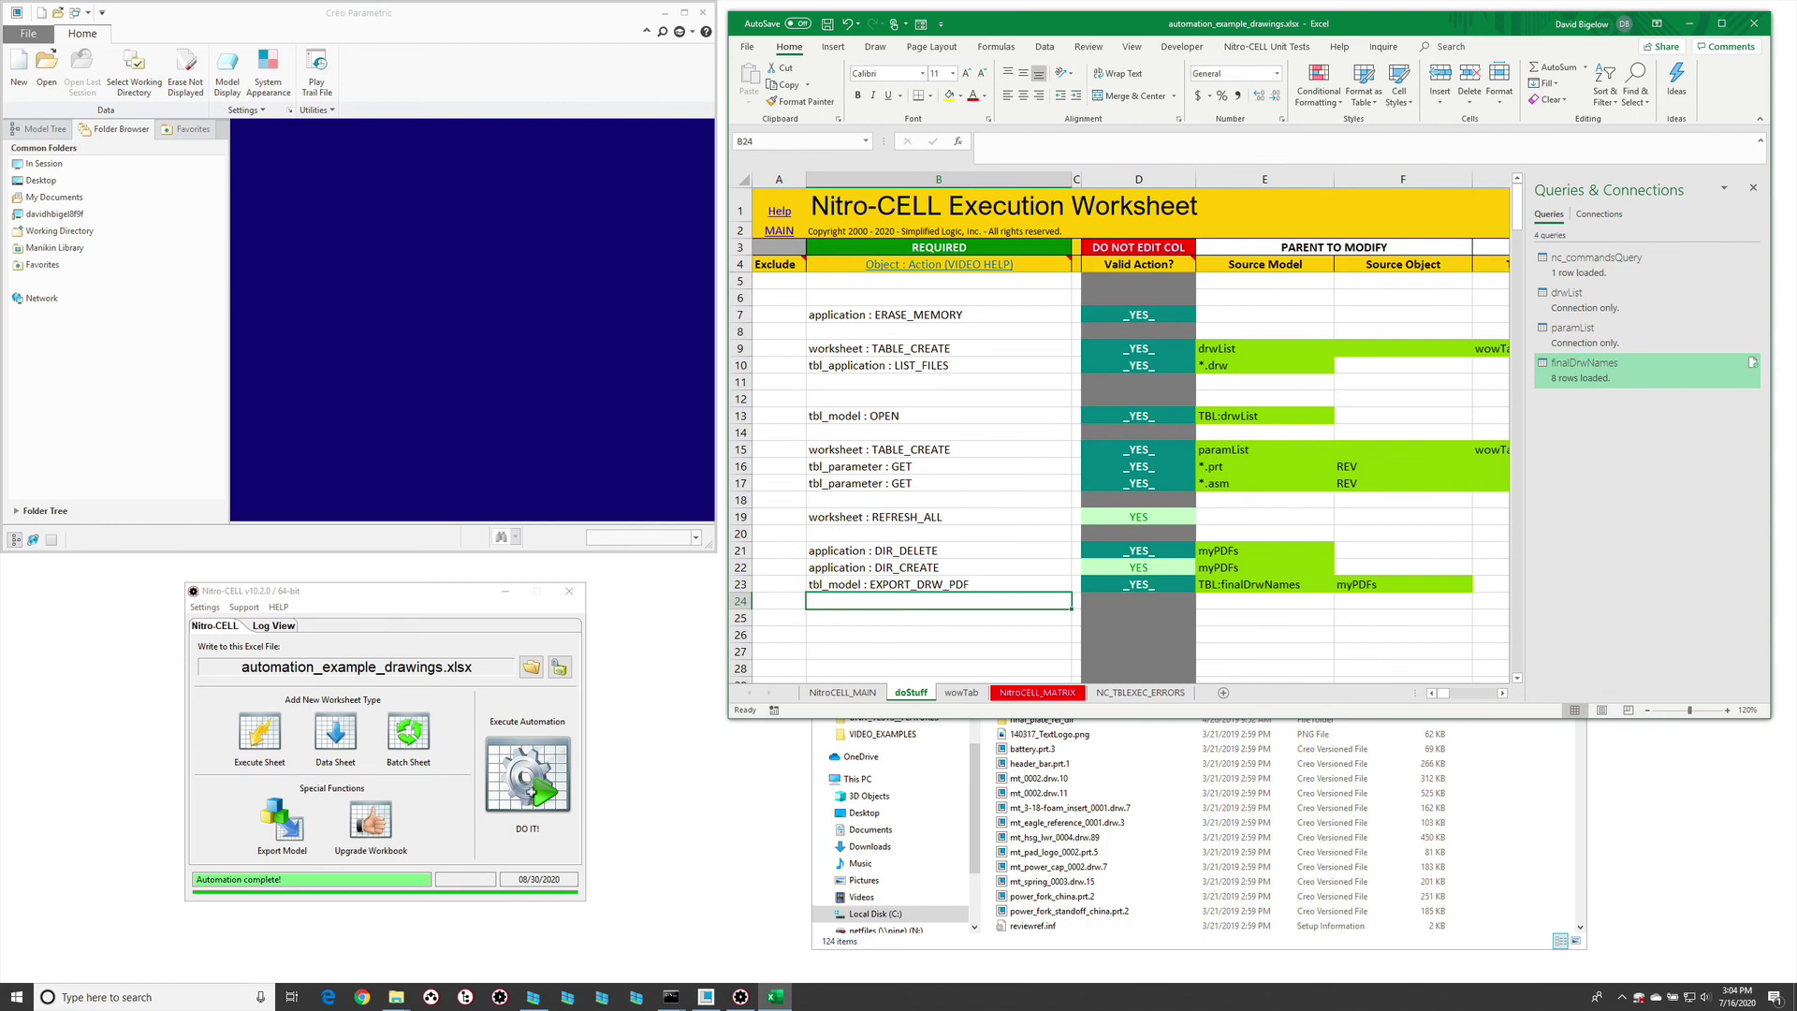
pyautogui.click(528, 791)
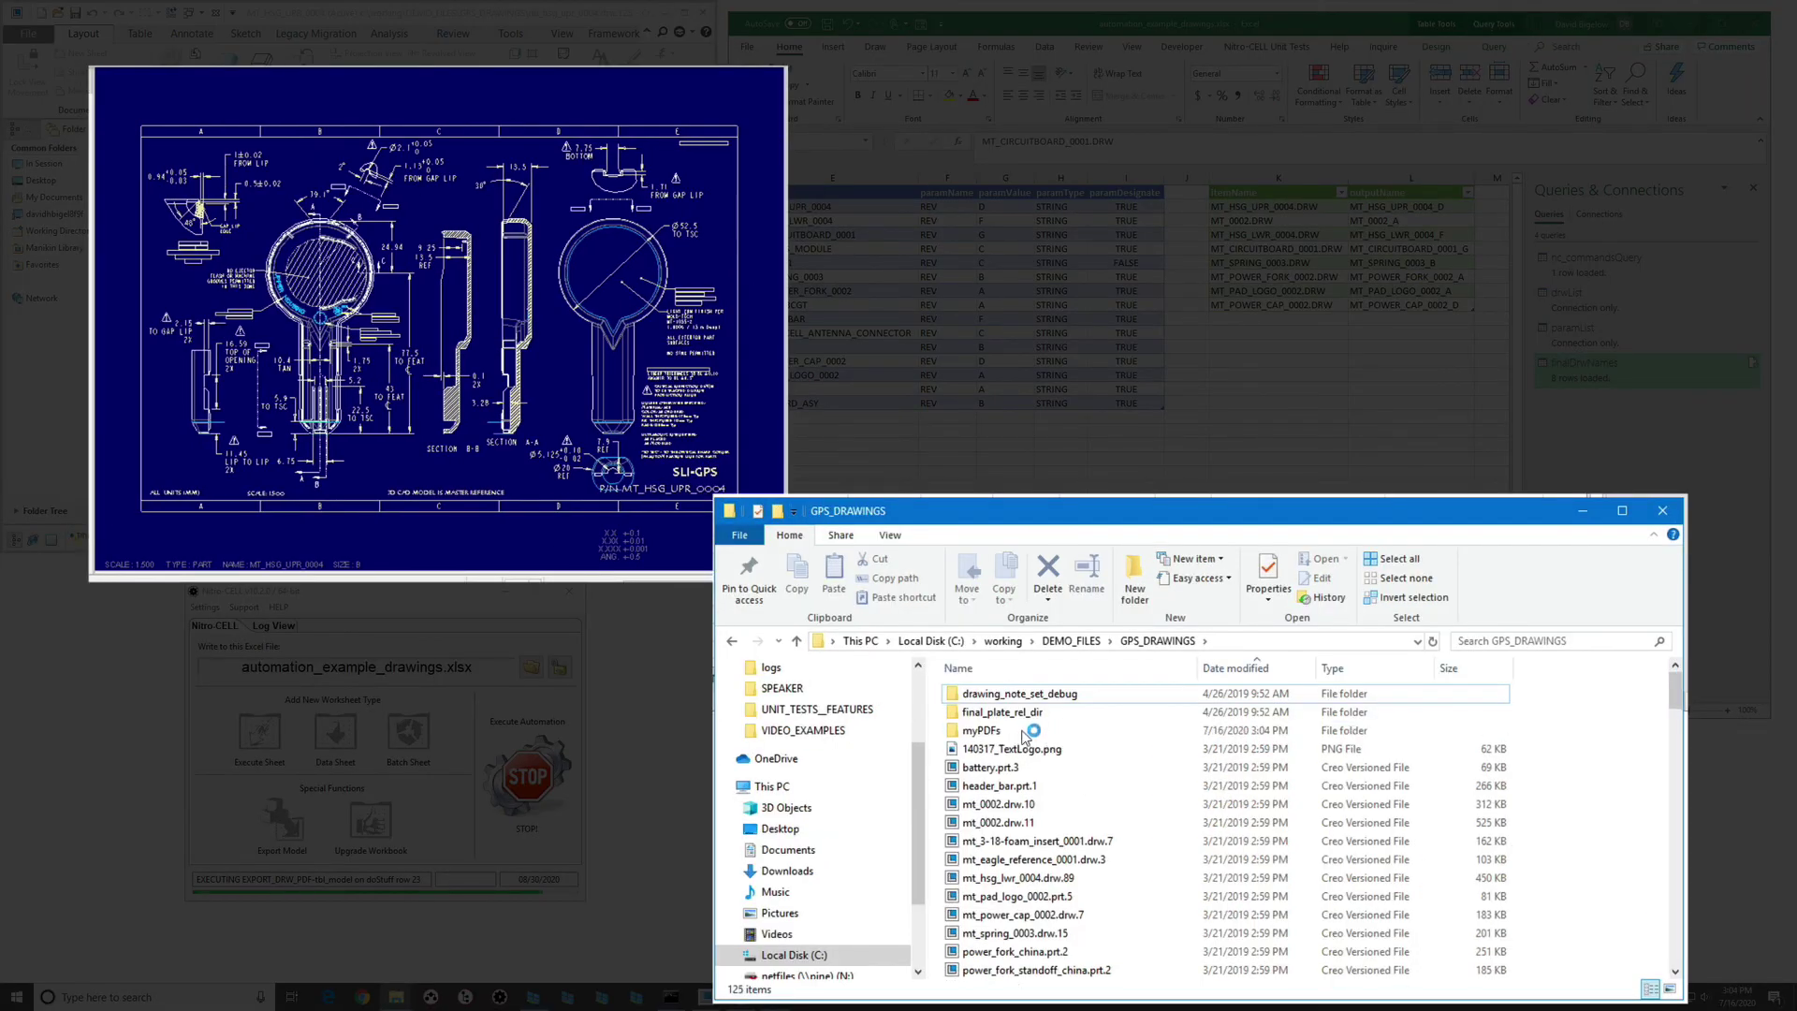
# - Open the myPDFs folder in File Explorer and check the revision suffixes in the exported PDF names
pyautogui.doubleClick(979, 731)
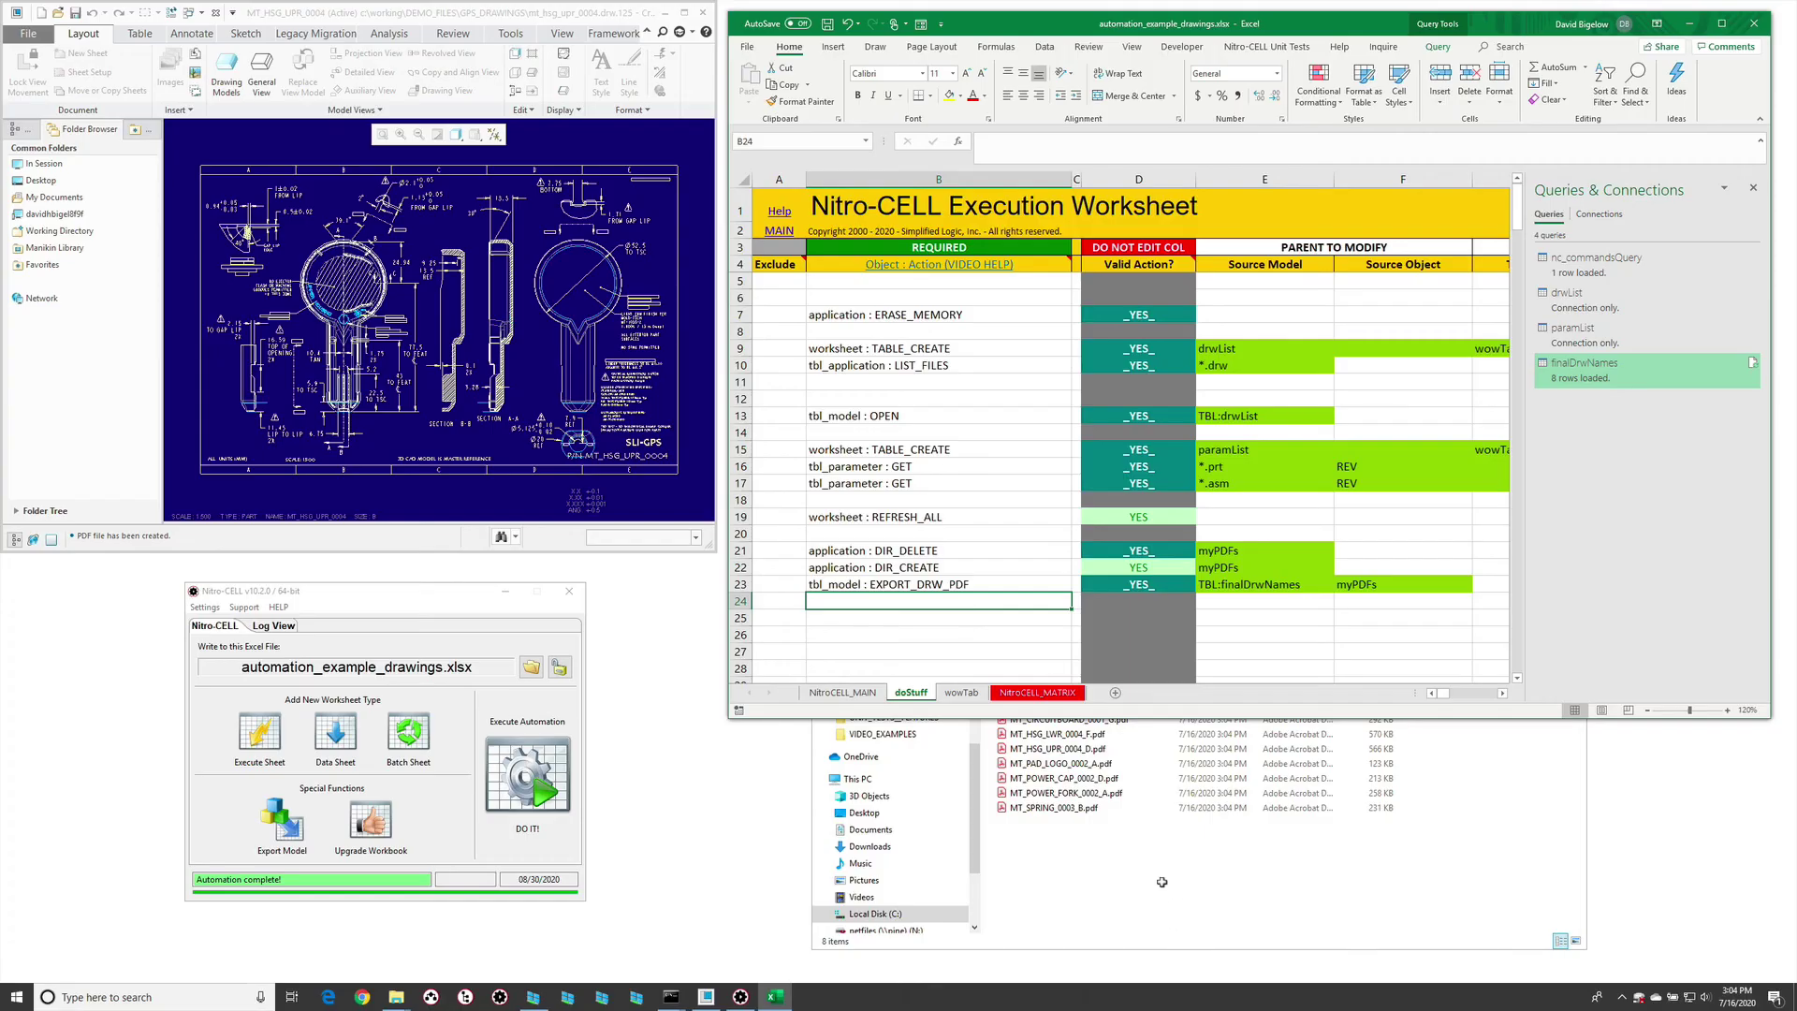
pyautogui.click(1161, 882)
pyautogui.hotkey('alt', 'Tab')
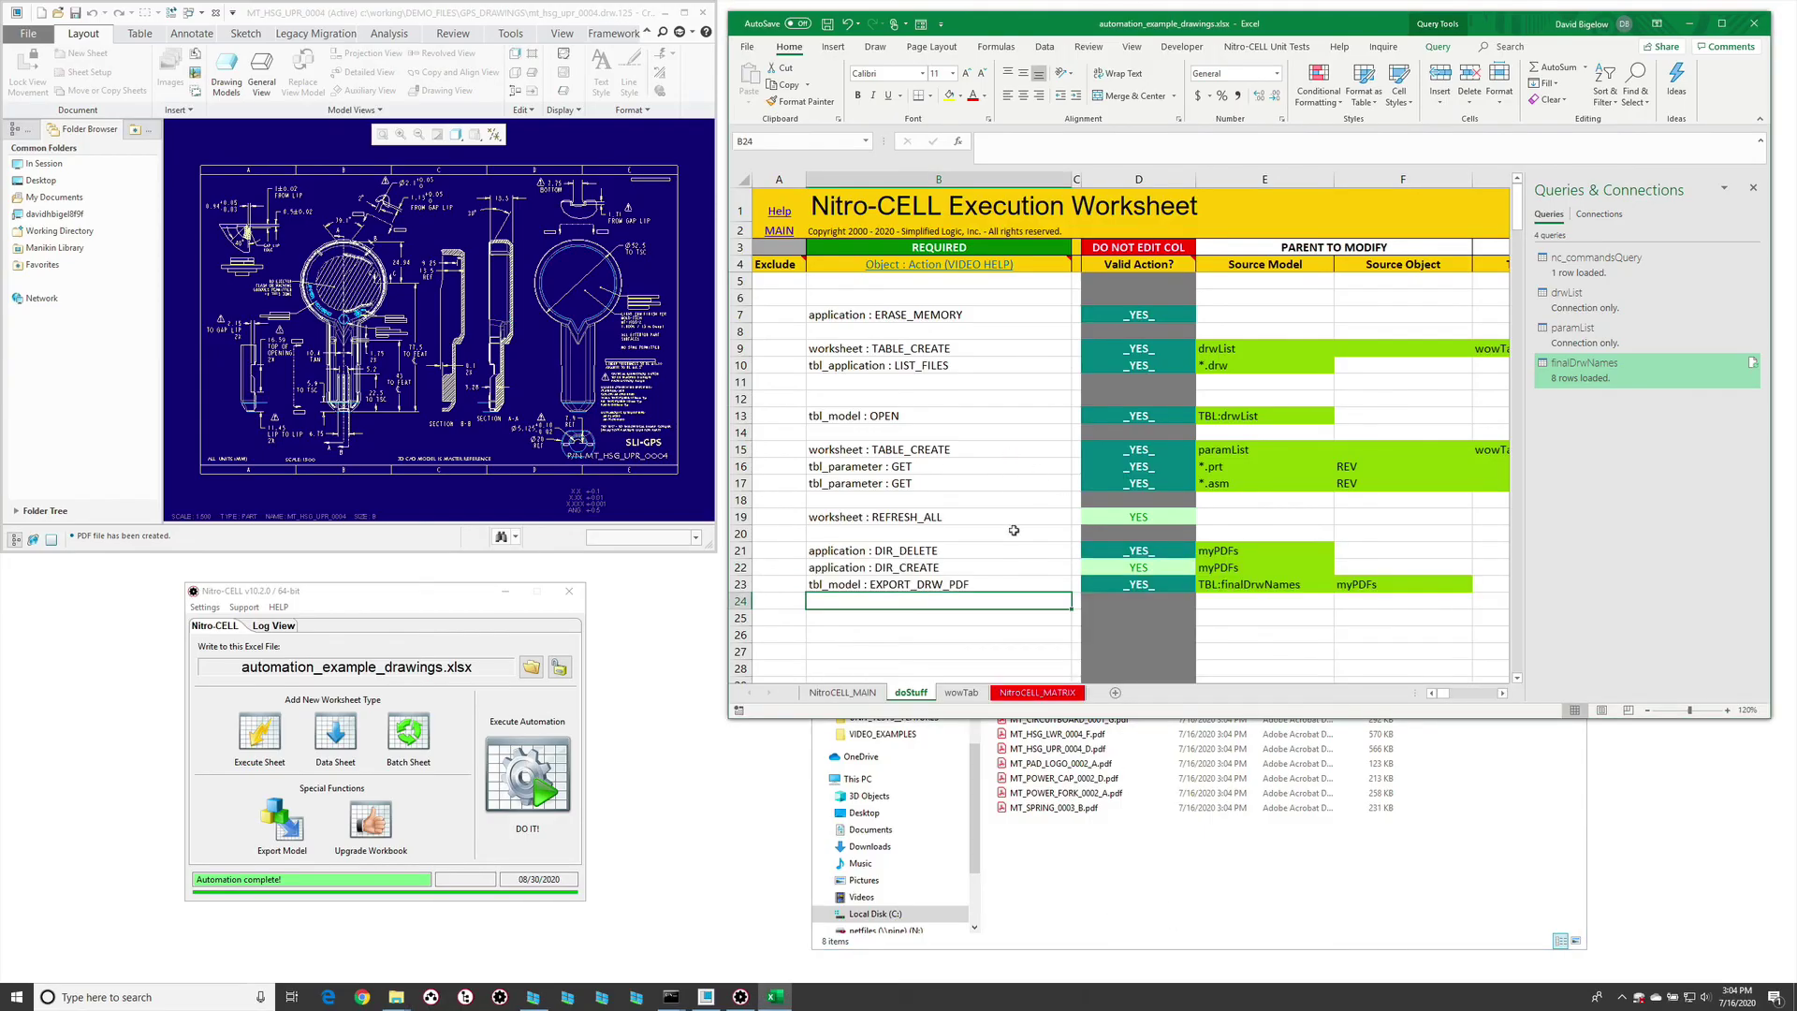